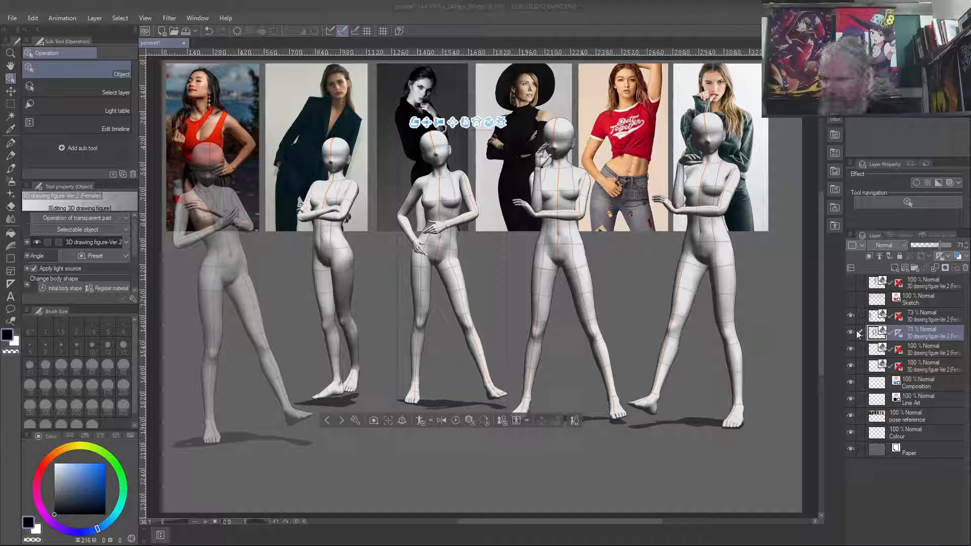
- Examine which posed figures belong to each of the visible 3D drawing figure layers
left_click(849, 315)
left_click(849, 315)
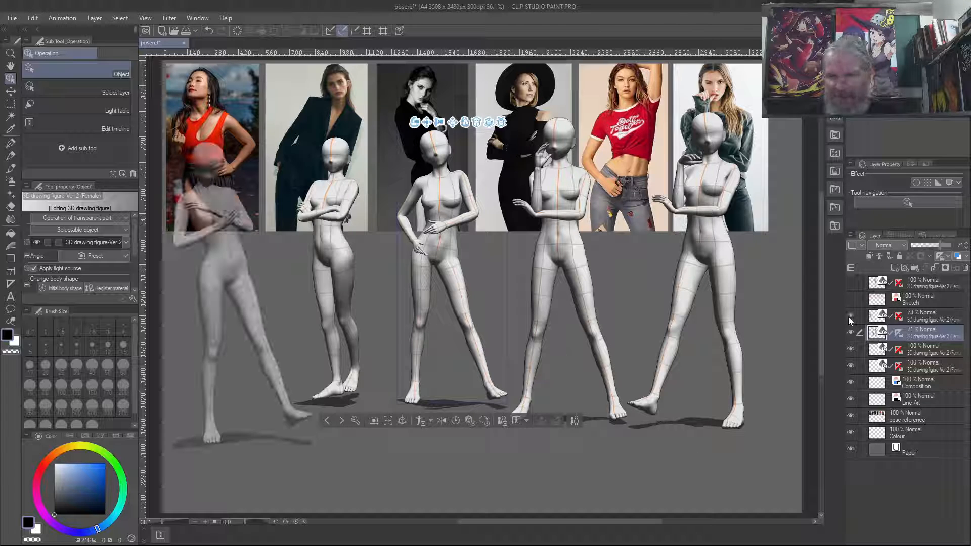
left_click(850, 315)
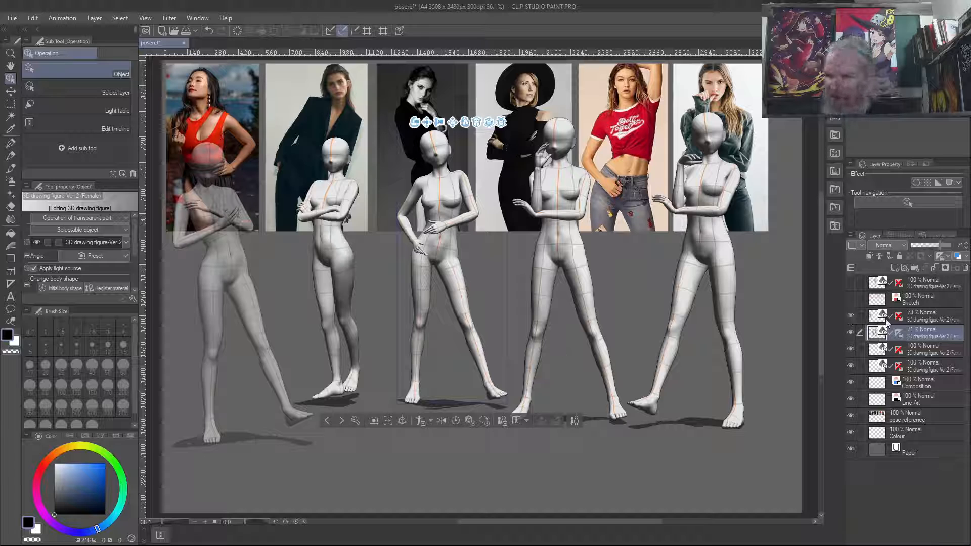
left_click(927, 314)
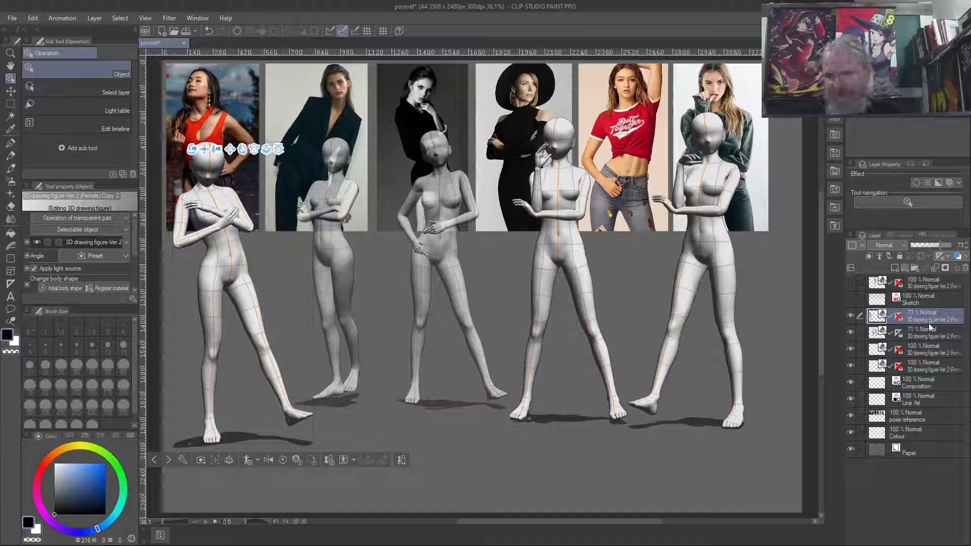
left_click(928, 327)
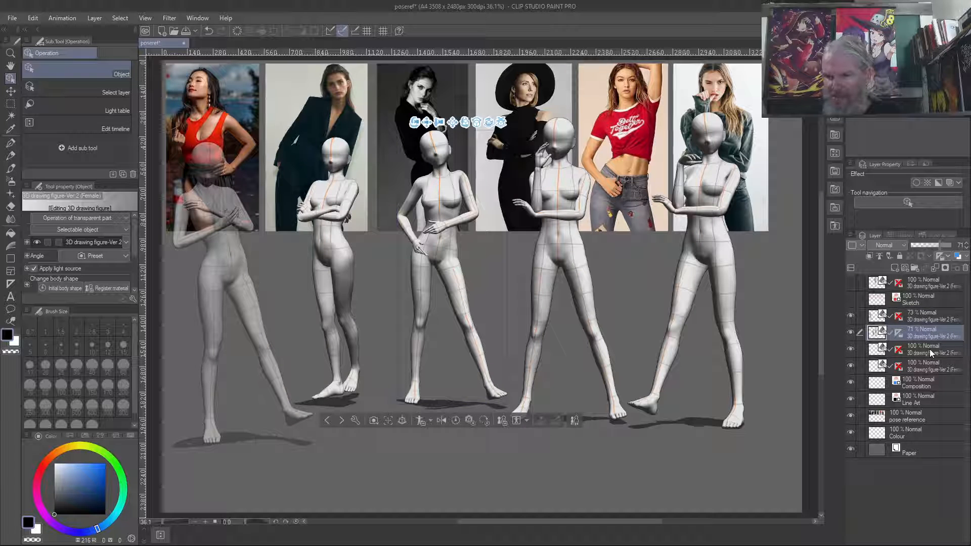
left_click(929, 349)
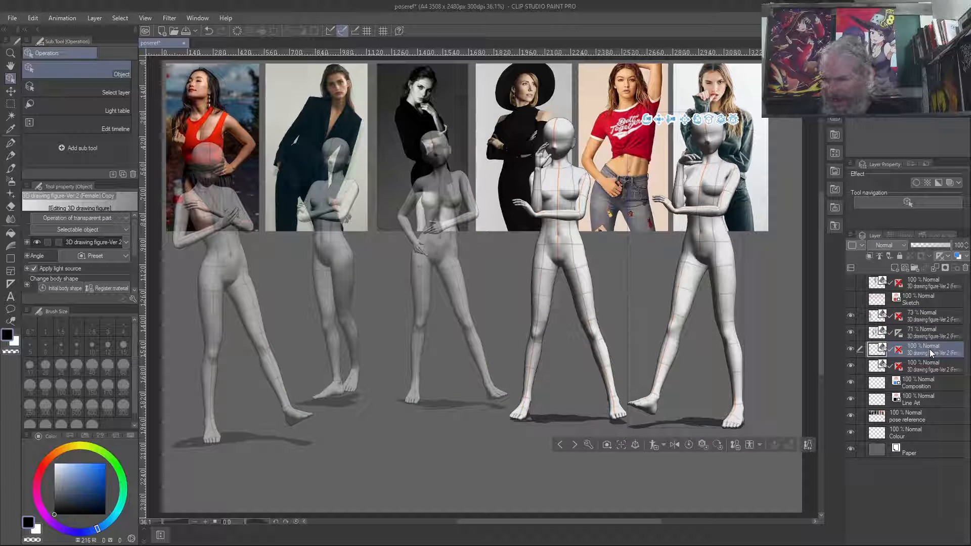
left_click(924, 364)
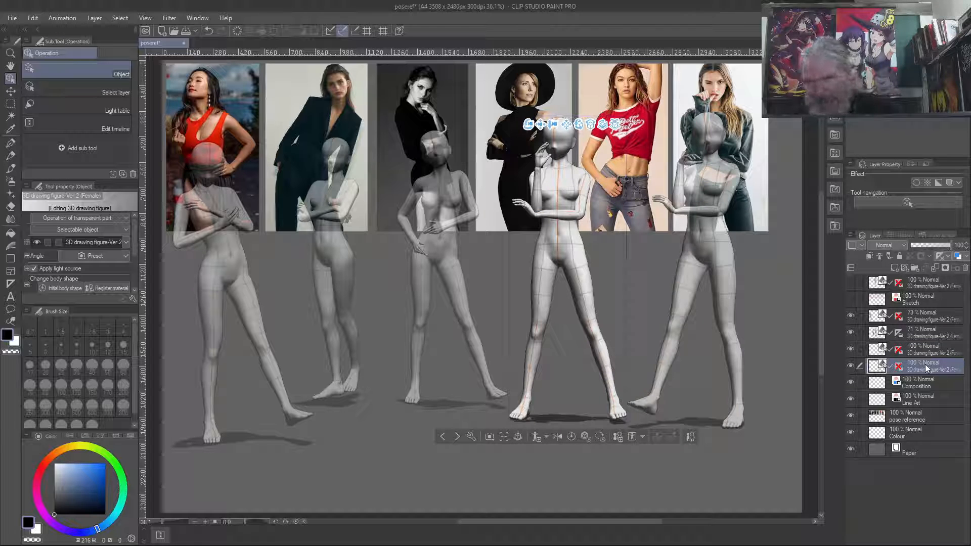
left_click(922, 350)
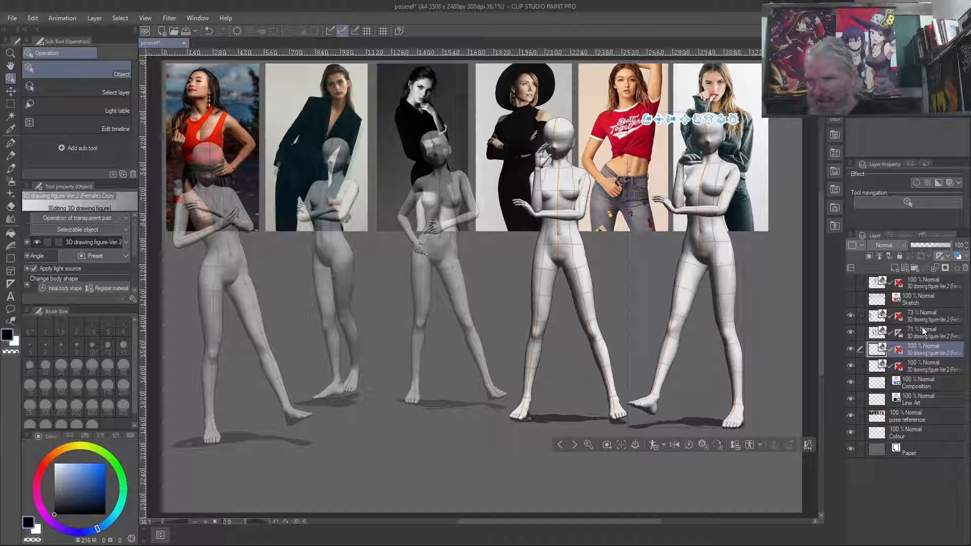
left_click(921, 336)
left_click(922, 354)
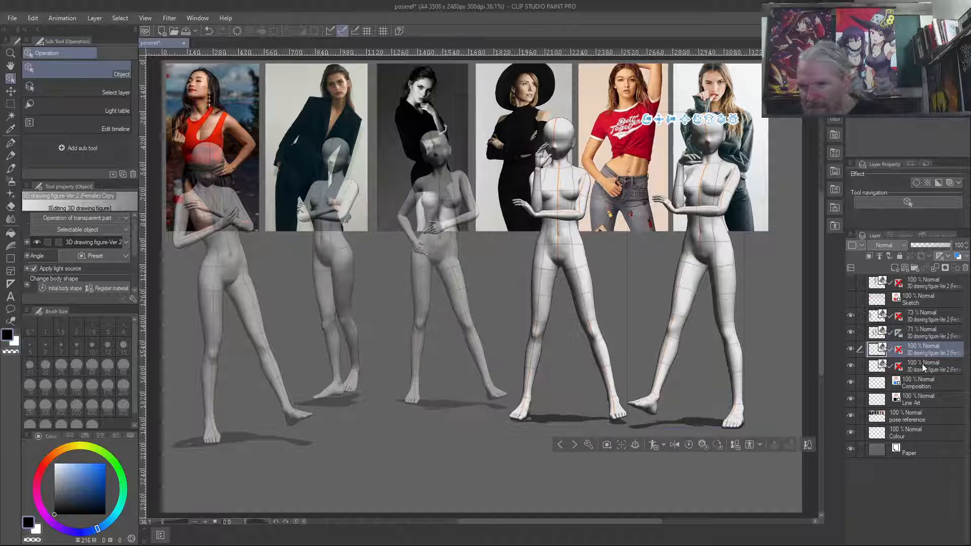
left_click(921, 363)
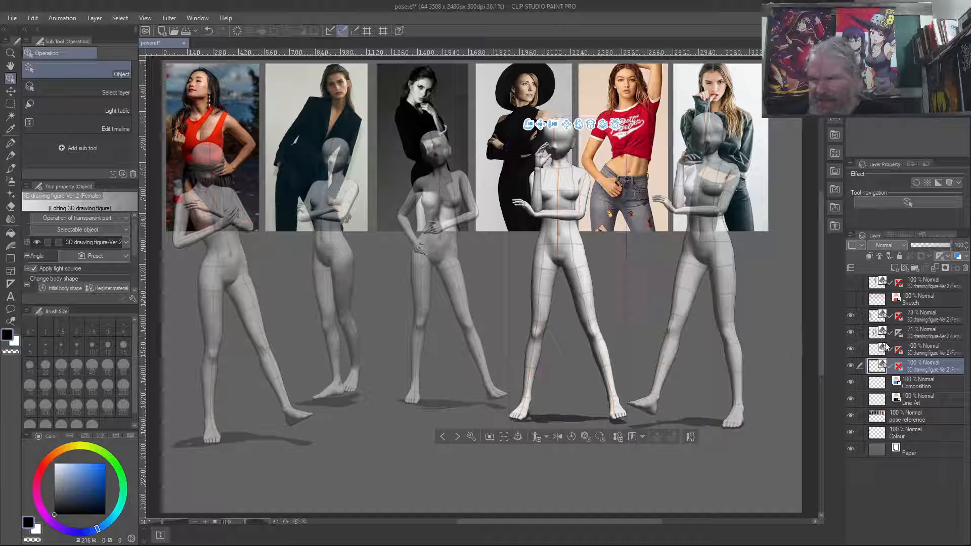
left_click(911, 349)
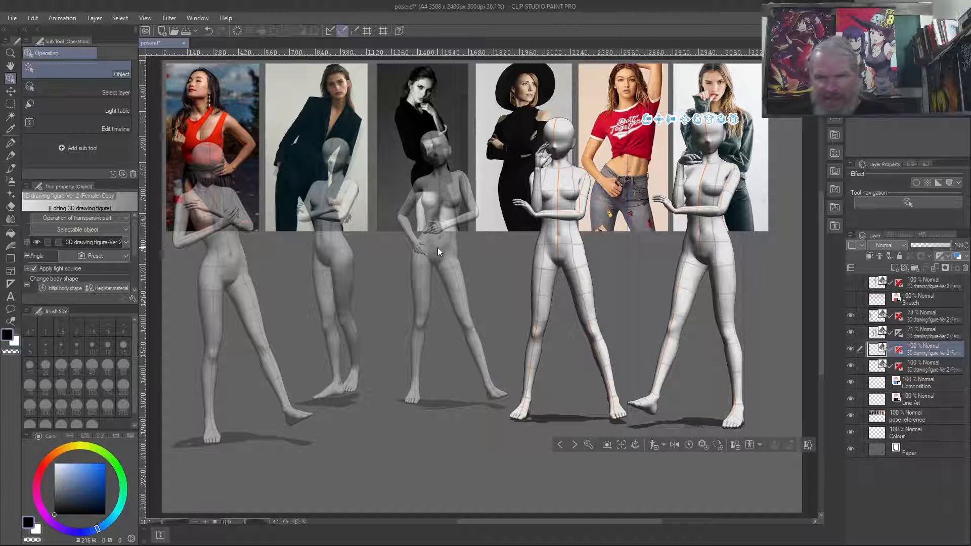
- Hide the 73% 3D figure layer, the two visible 100% 3D figure layers and the pose reference layer
left_click(934, 319)
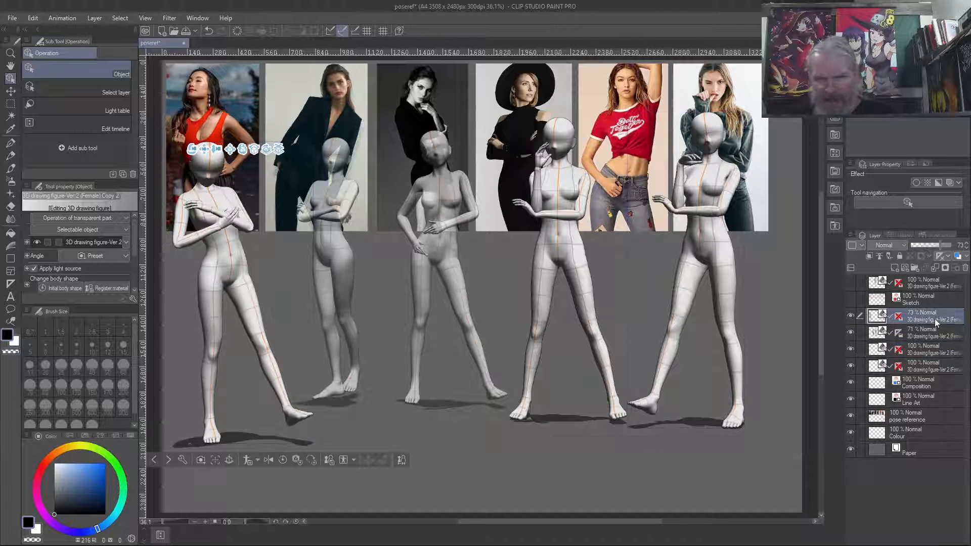
left_click(850, 315)
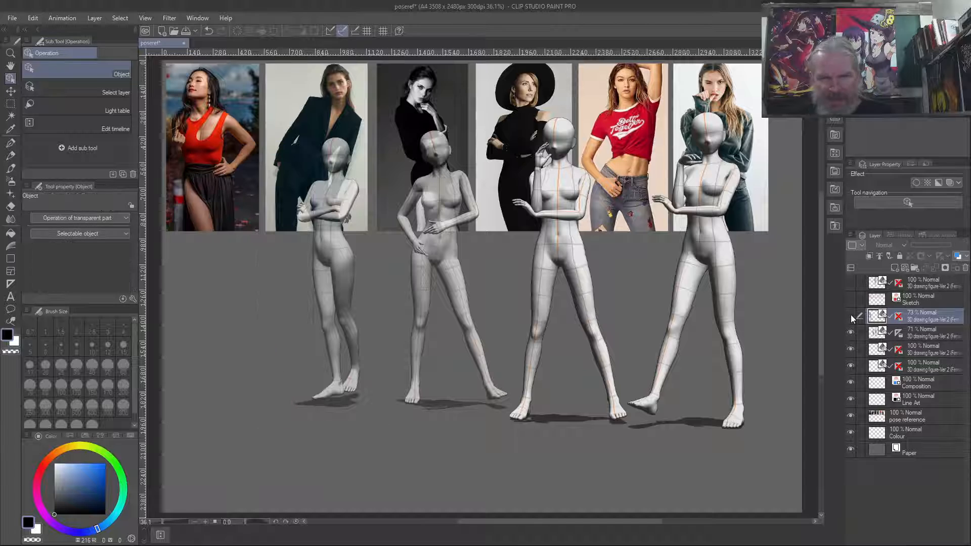
left_click(851, 351)
left_click(851, 368)
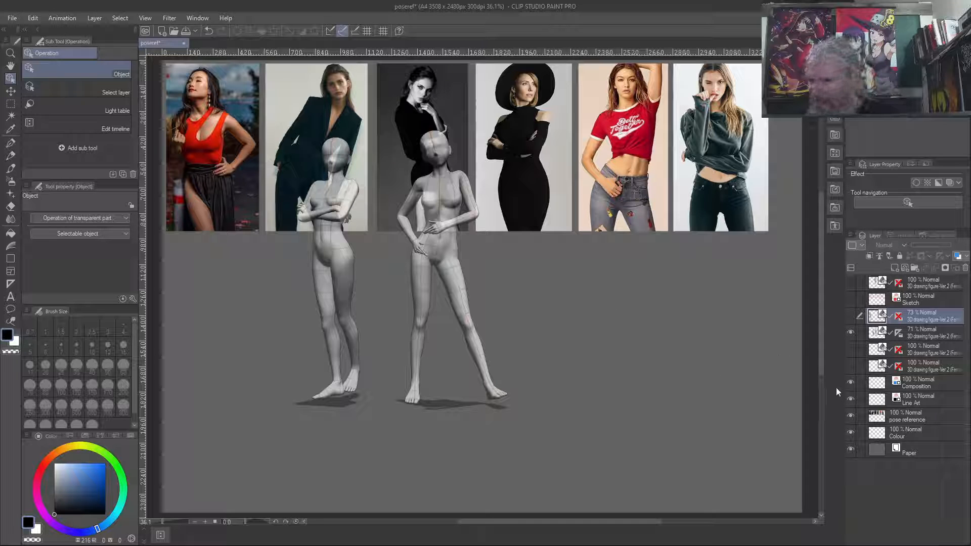
left_click(850, 416)
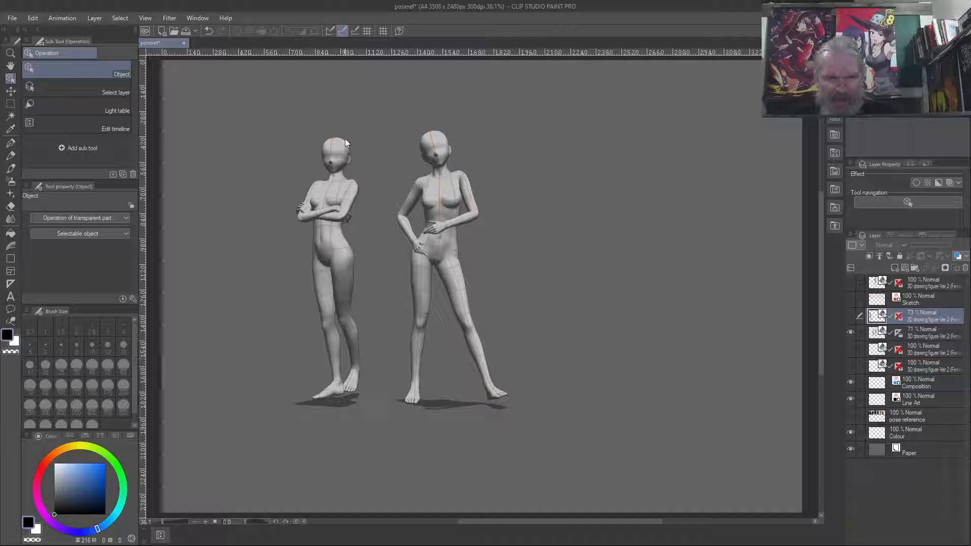
- Delete the wide-stance figure with its hand on the hip from the 71% 3D layer, leaving only the crossed-arms figure
left_click(429, 140)
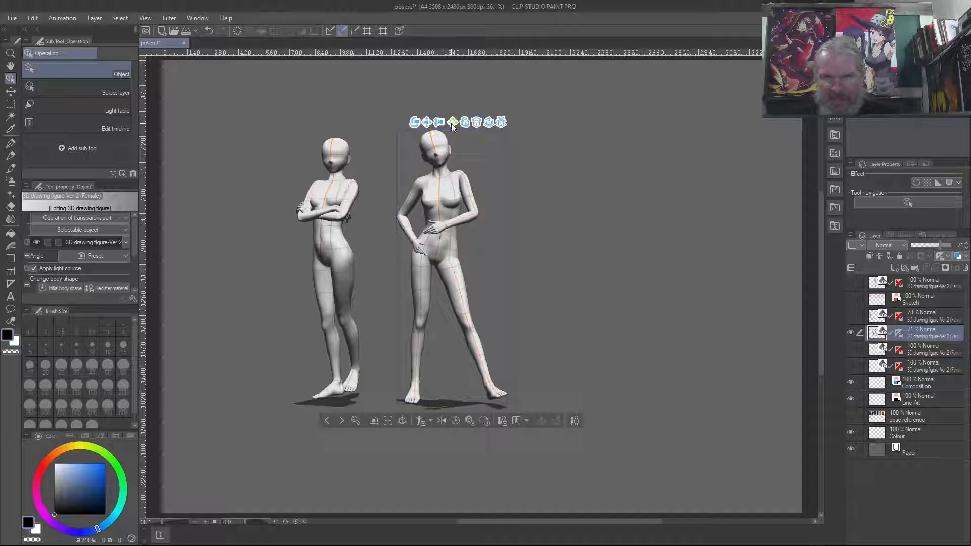
left_click_drag(453, 124, 706, 124)
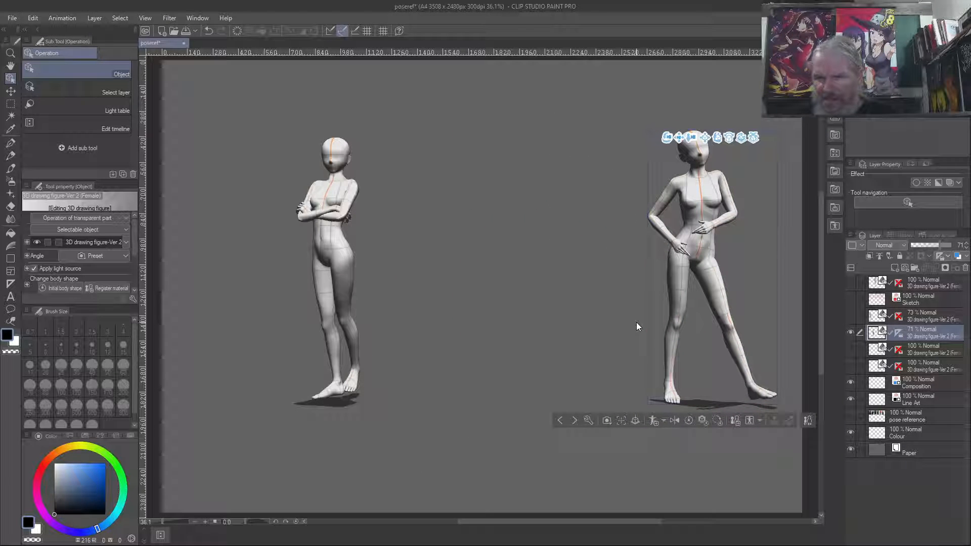
key("Delete")
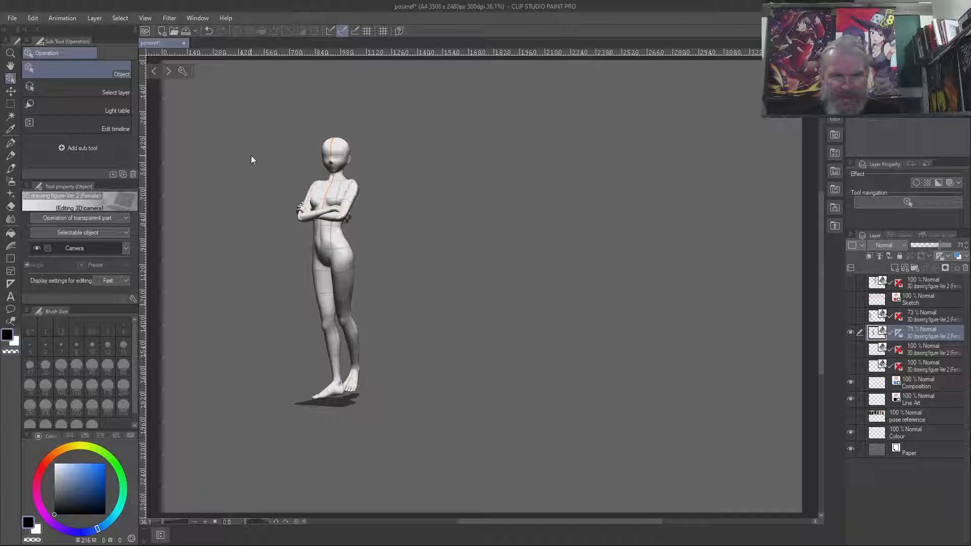
- Select the crossed-arms figure, enlarge it slightly and bring it to the middle of the canvas
left_click(345, 184)
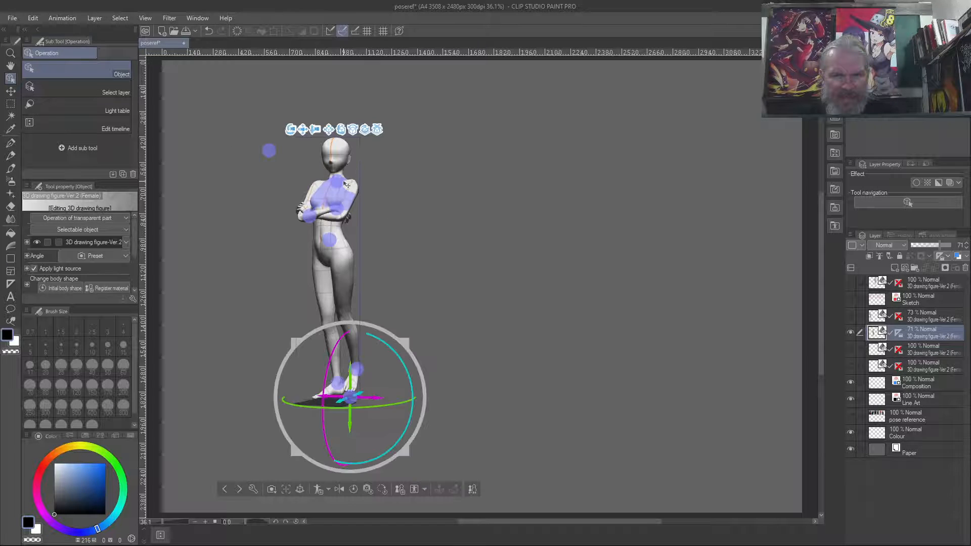
left_click(472, 164)
left_click(358, 188)
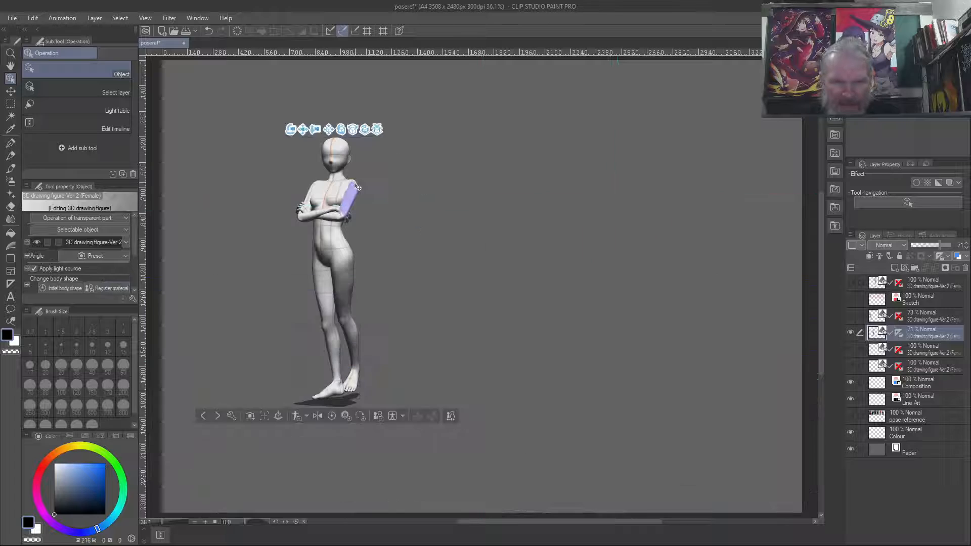
mouse_move(319, 130)
left_mouse_down()
mouse_move(319, 157)
mouse_move(319, 142)
left_mouse_up()
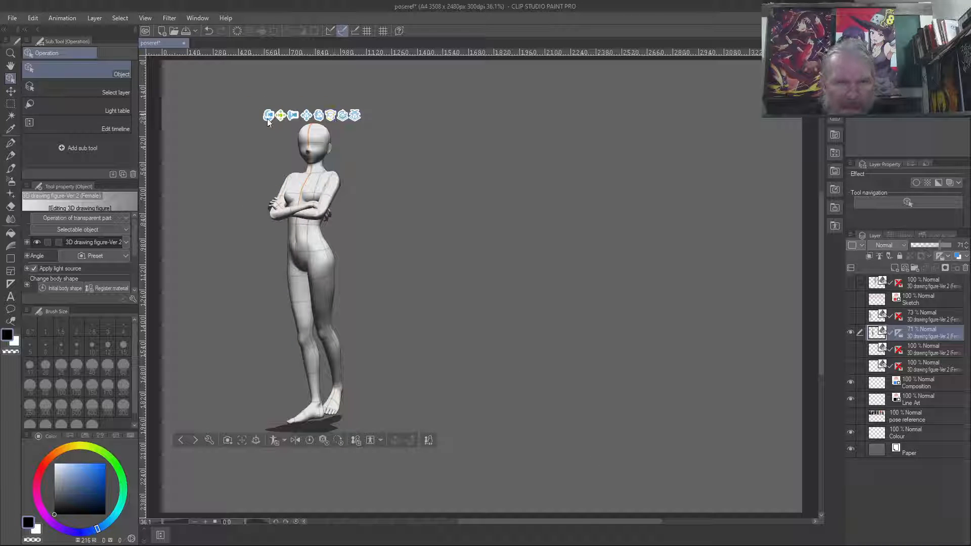
mouse_move(293, 116)
left_mouse_down()
mouse_move(292, 160)
mouse_move(292, 129)
left_mouse_up()
left_click_drag(254, 101, 529, 127)
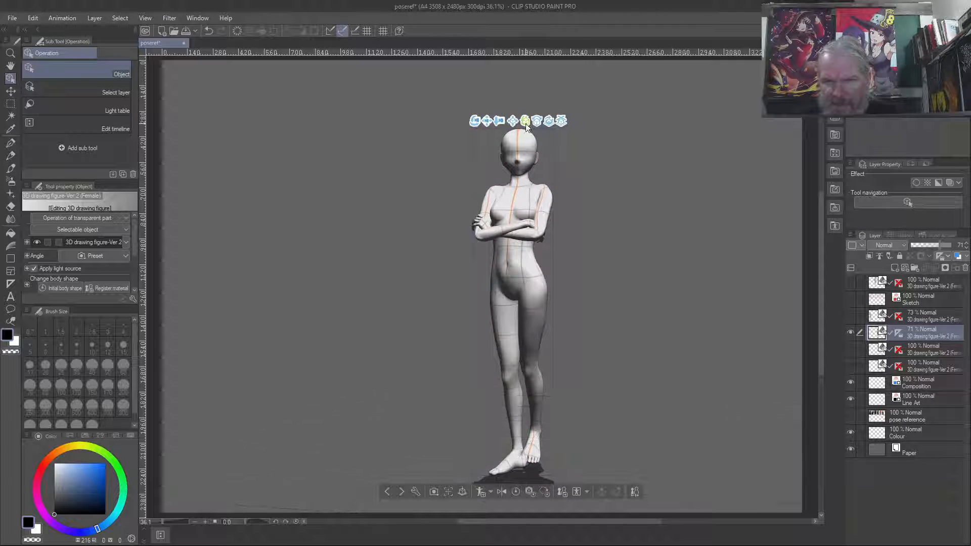
- Adjust the 3D camera to frame the crossed-arms figure large on the canvas, from head to thighs
left_click_drag(499, 121, 502, 150)
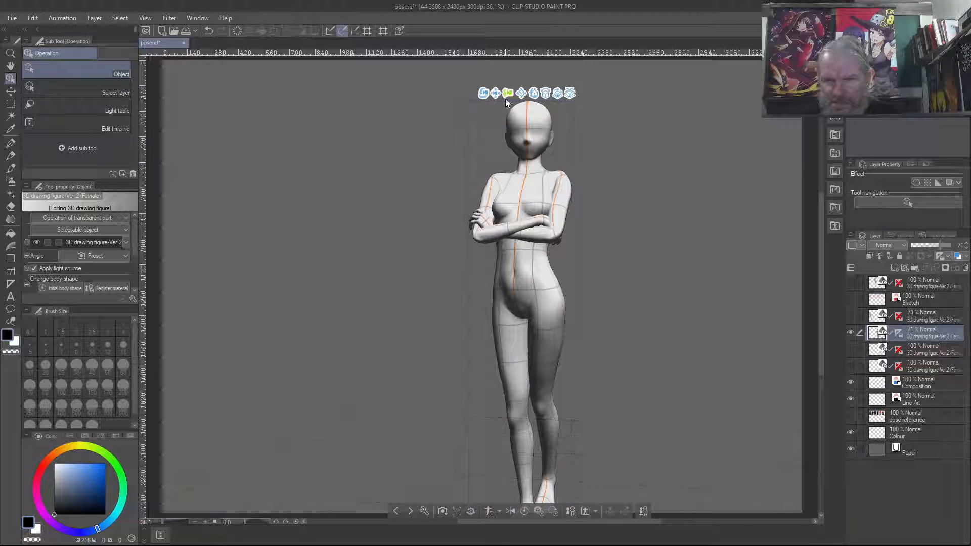
left_click_drag(495, 93, 478, 160)
left_click_drag(455, 113, 465, 144)
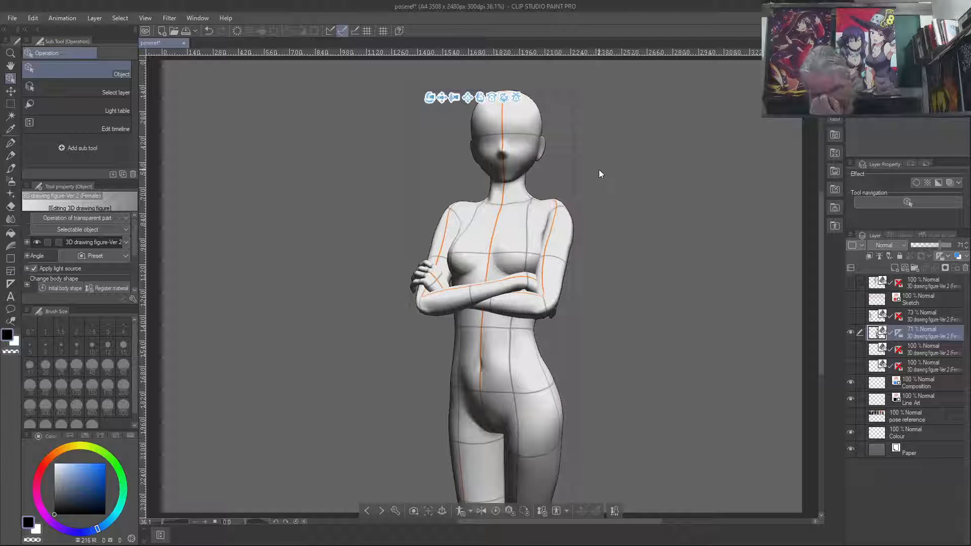
left_click_drag(454, 99, 455, 94)
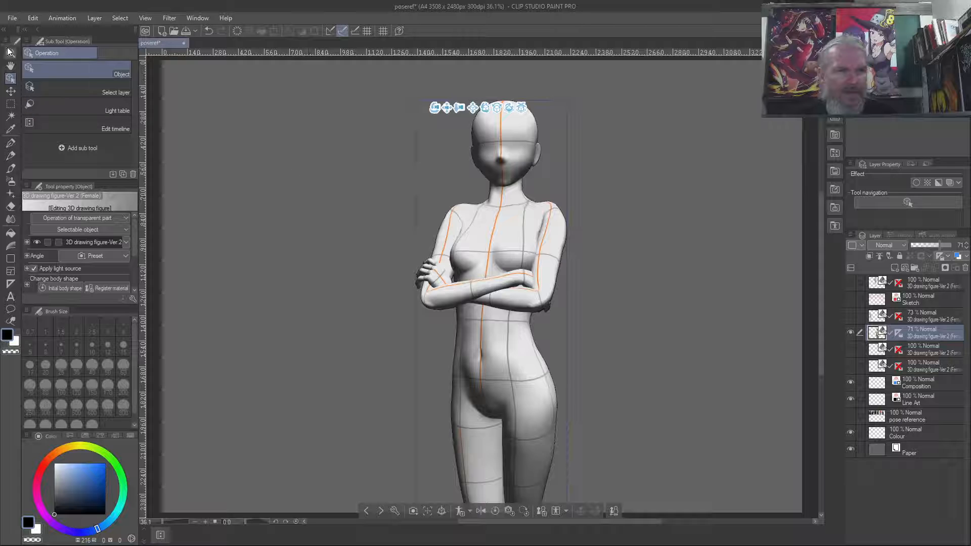
- Save the document under the new name modelconv in Clip Studio format in the ClipStudio folder
left_click(10, 20)
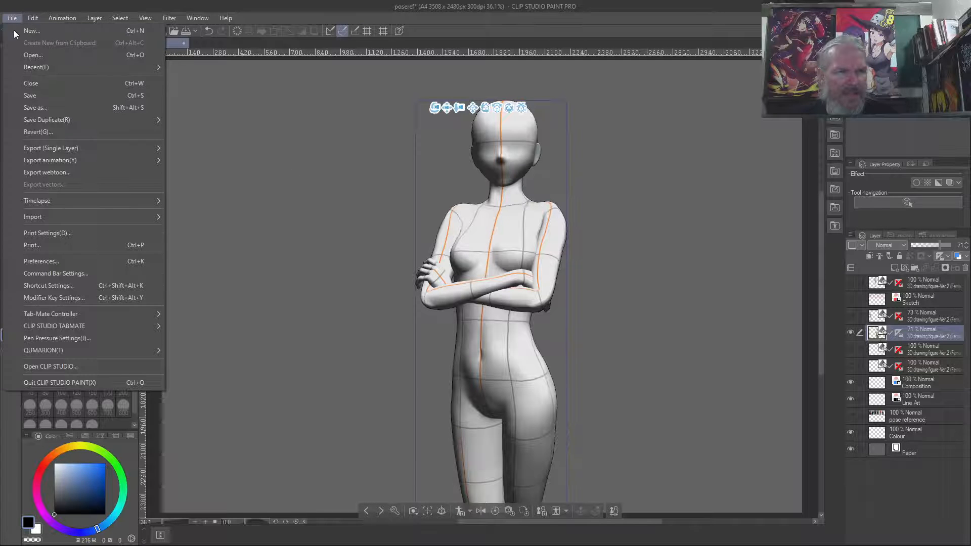
left_click(34, 107)
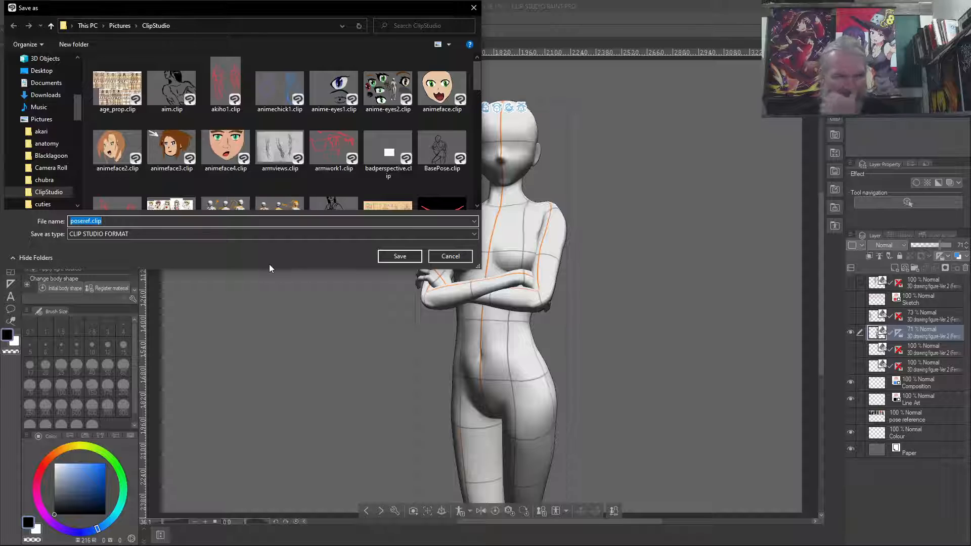
type("modelconv")
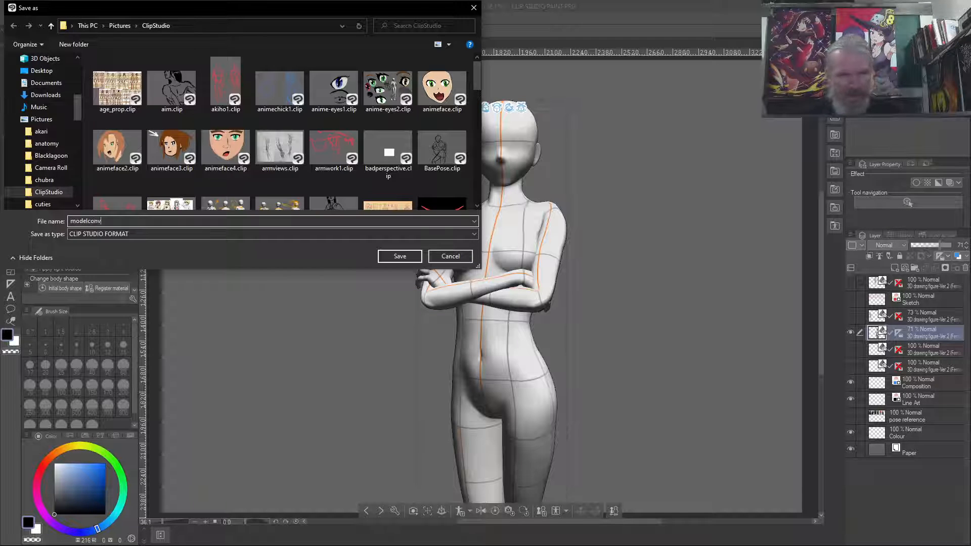
key("Return")
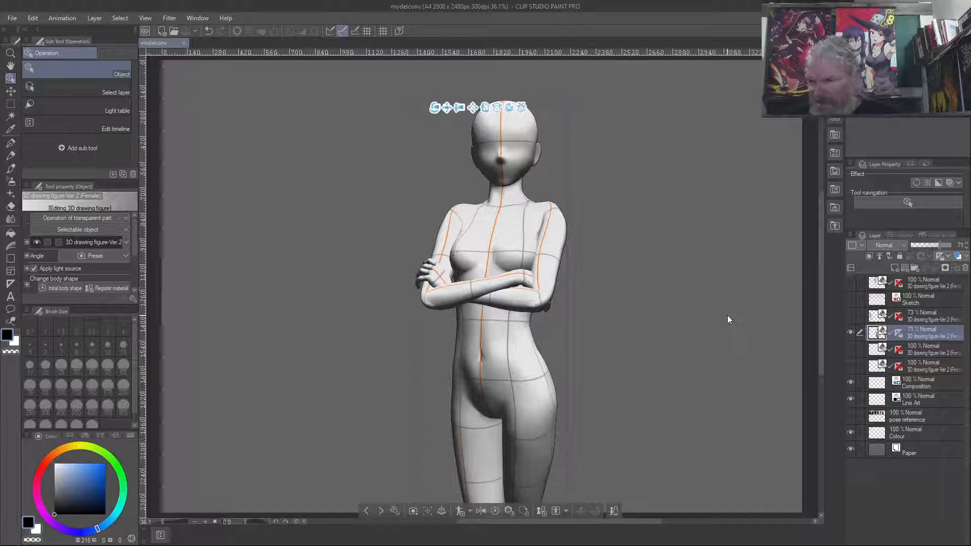
- Delete the four hidden 3D drawing figure layers, keeping only the 71% one
left_click(918, 282)
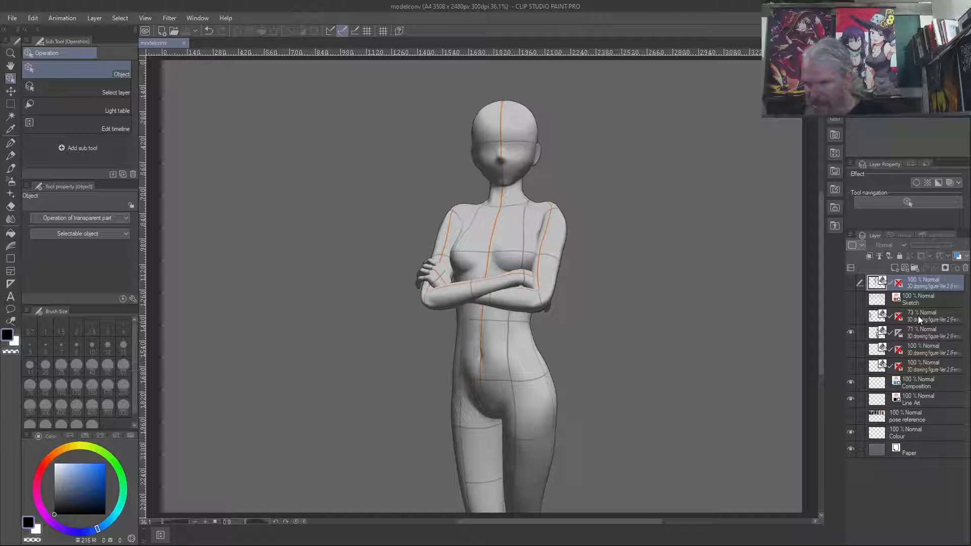
left_click(917, 315, "ctrl")
left_click(918, 349, "ctrl")
left_click(919, 365, "ctrl")
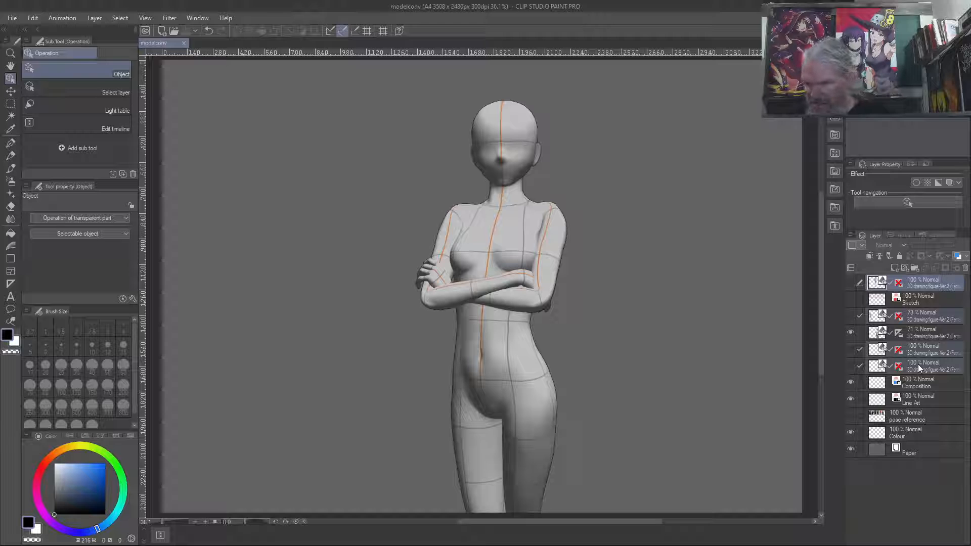
mouse_move(918, 365)
left_mouse_down()
mouse_move(963, 269)
mouse_move(920, 270)
mouse_move(965, 270)
left_mouse_up()
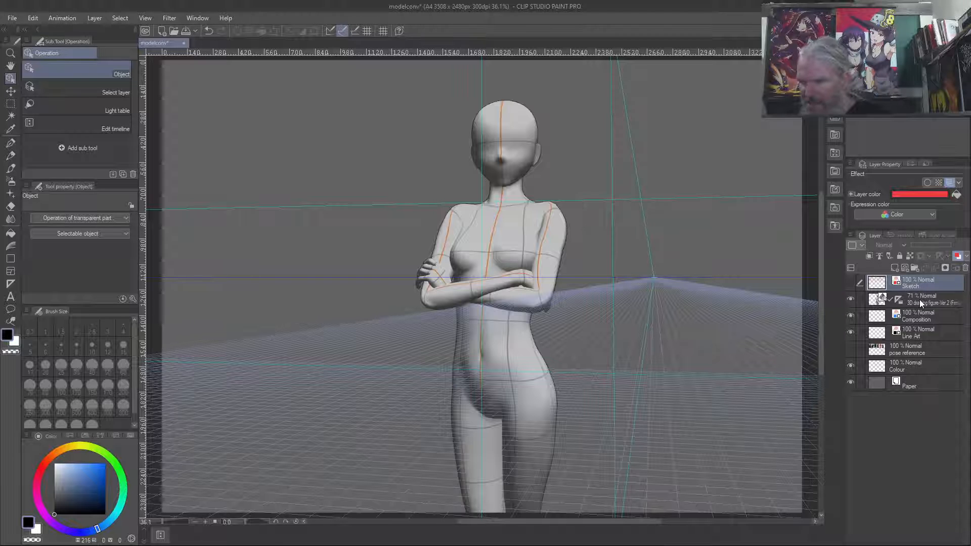
- Move the 3D figure layer directly below the Line Art layer and undo the accidental shift of the figure
left_click_drag(919, 300, 919, 340)
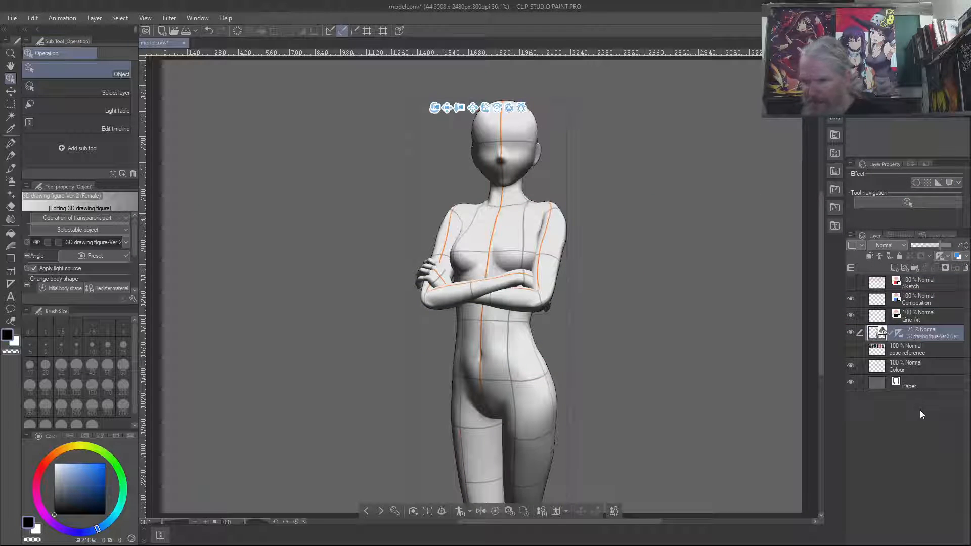
left_click(922, 285)
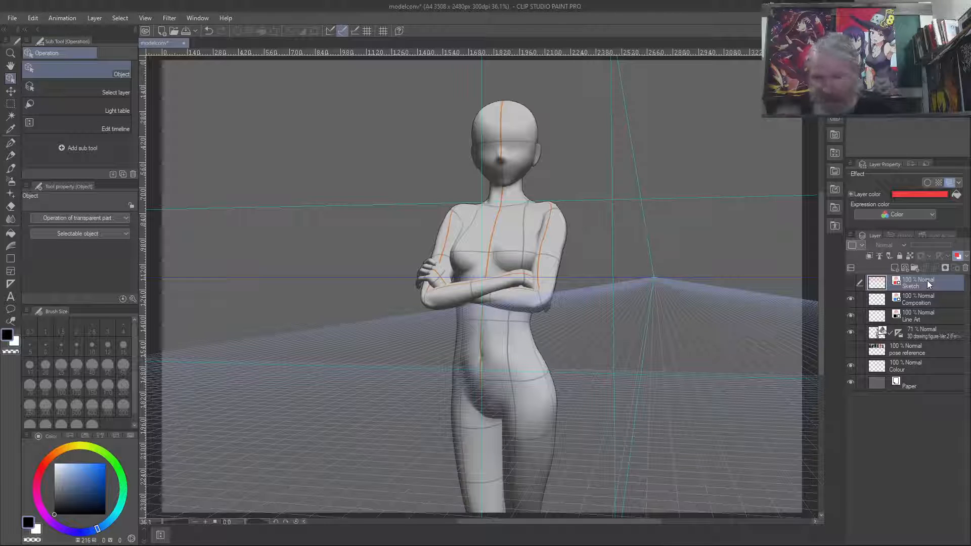
left_click(545, 364)
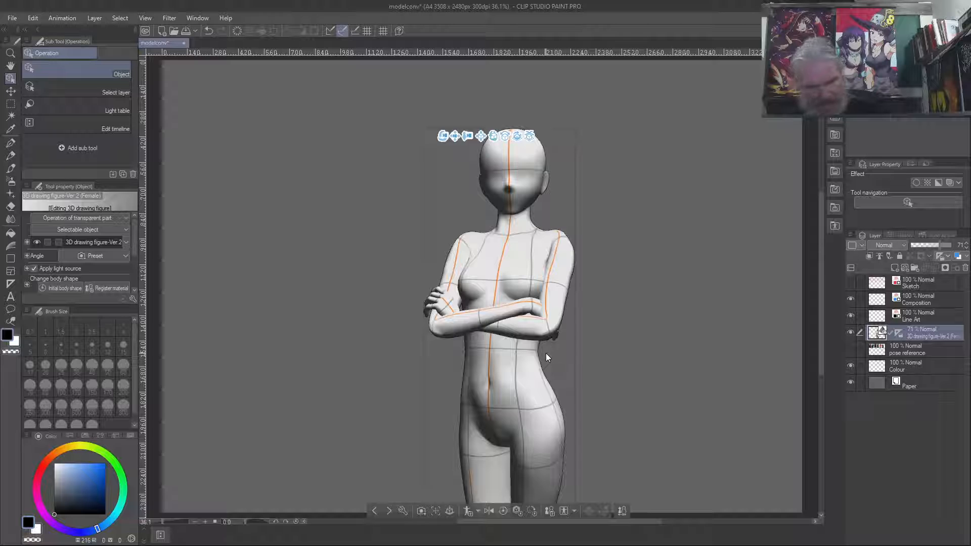
key("ctrl+z")
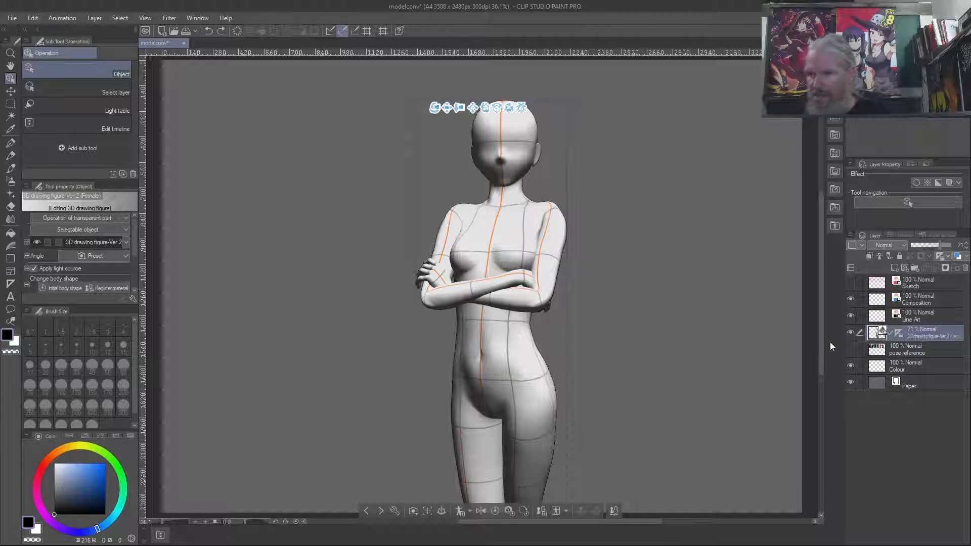
- Select the Sketch layer, switch to the Bit husky pen, and show the layer briefly to check its contents before hiding it again
left_click(913, 285)
key("b")
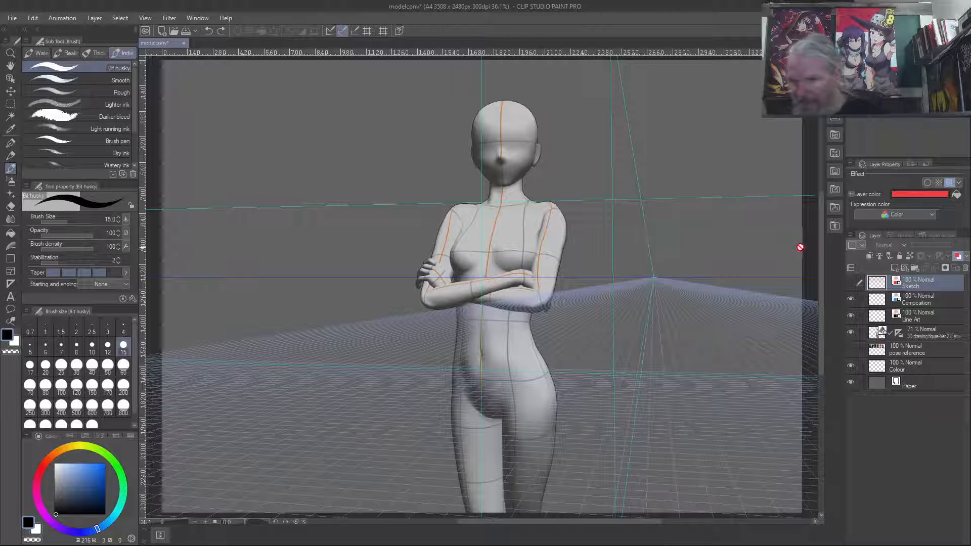
left_click(850, 284)
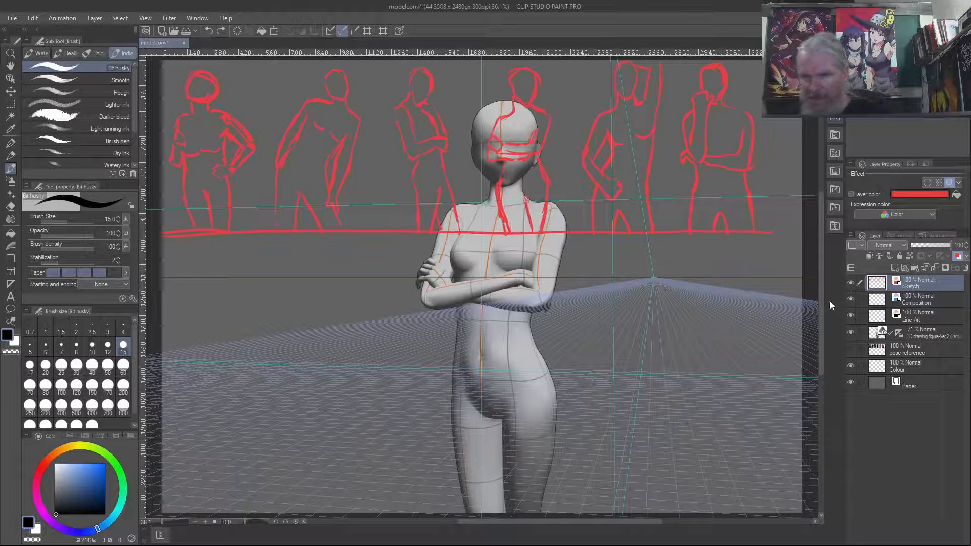
left_click(850, 284)
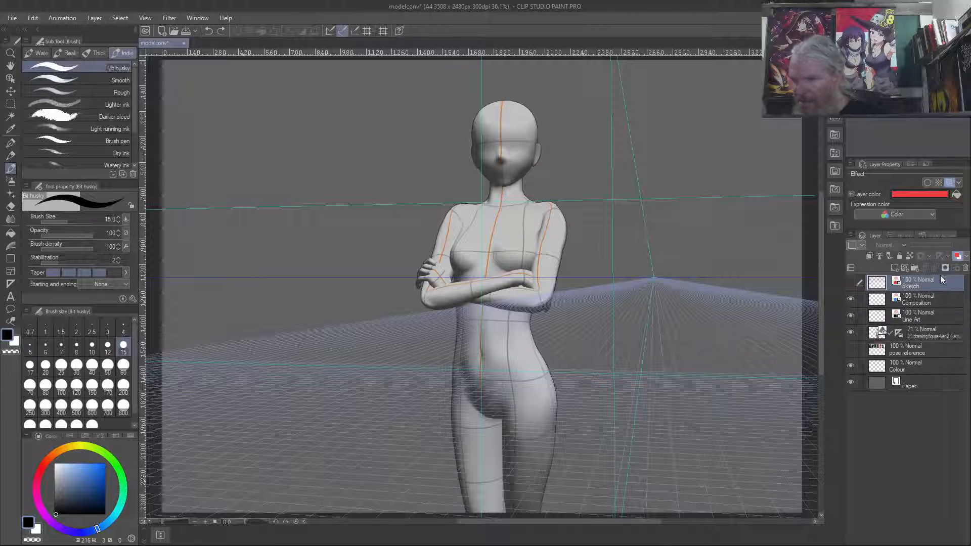
- Add a new raster layer above the hidden Sketch layer and give it a red layer colour
left_click(893, 268)
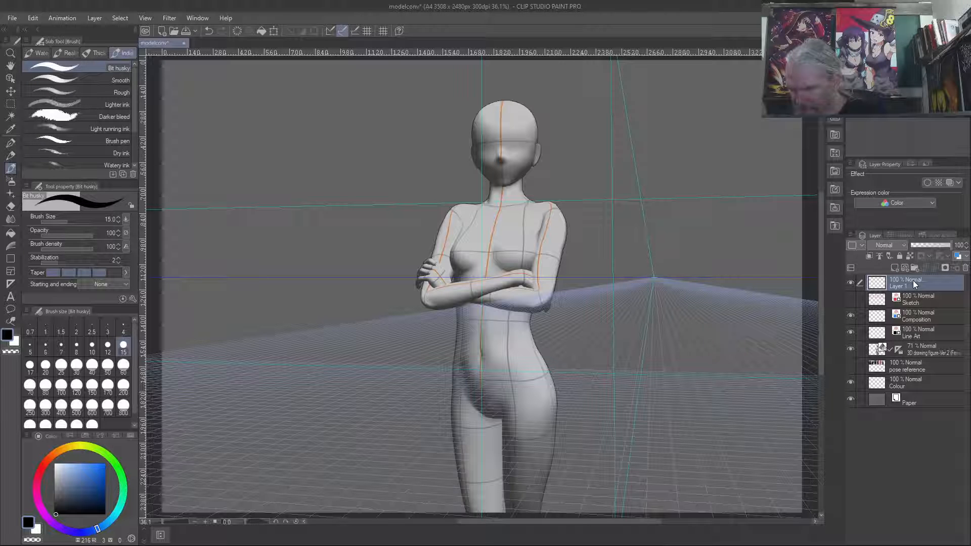
left_click(958, 256)
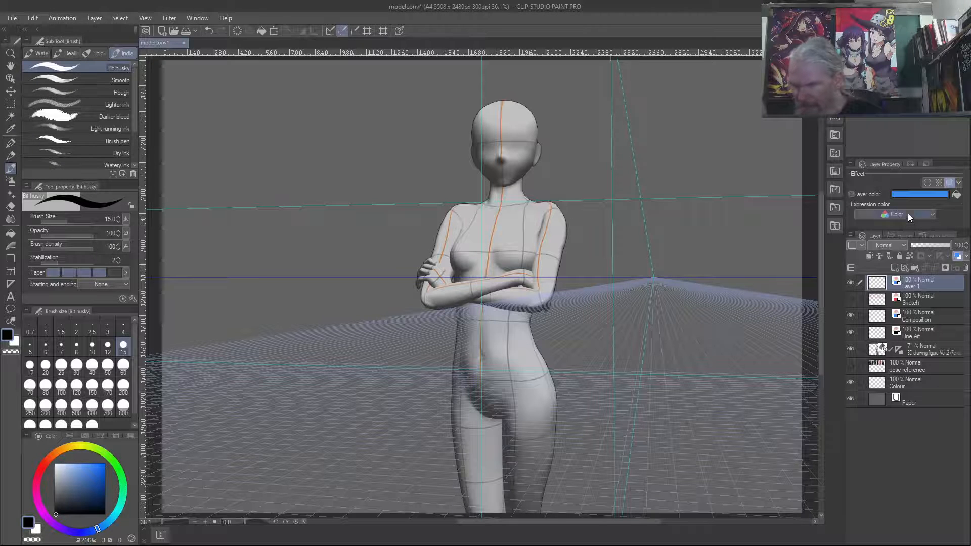
left_click(908, 193)
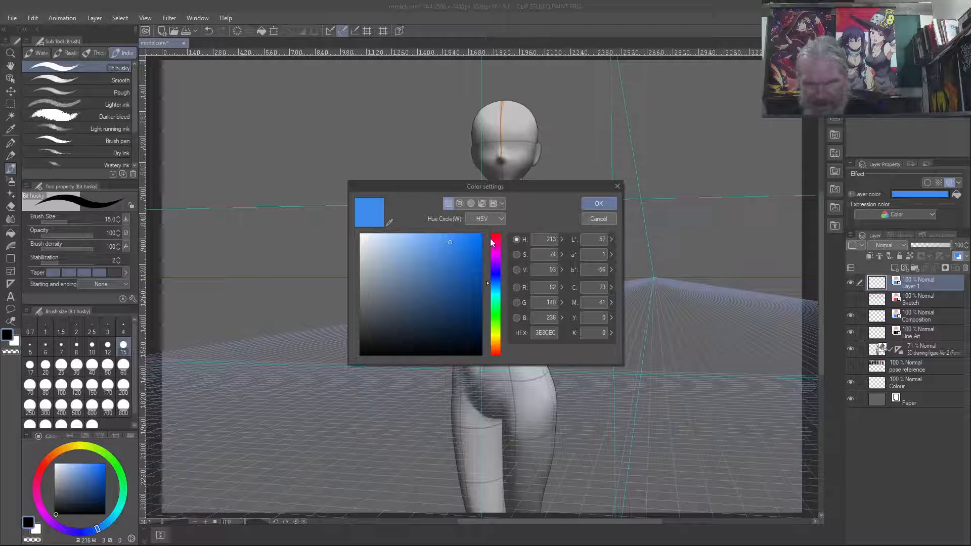
left_click_drag(490, 238, 499, 226)
left_click(588, 208)
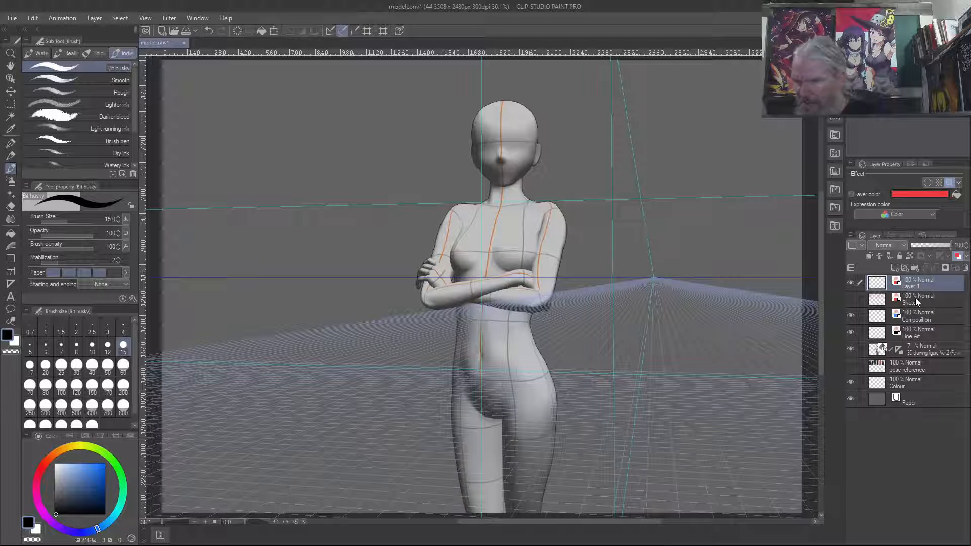
- Delete the old hidden Sketch layer and rename the new red layer as Sketch
left_click_drag(915, 299, 926, 284)
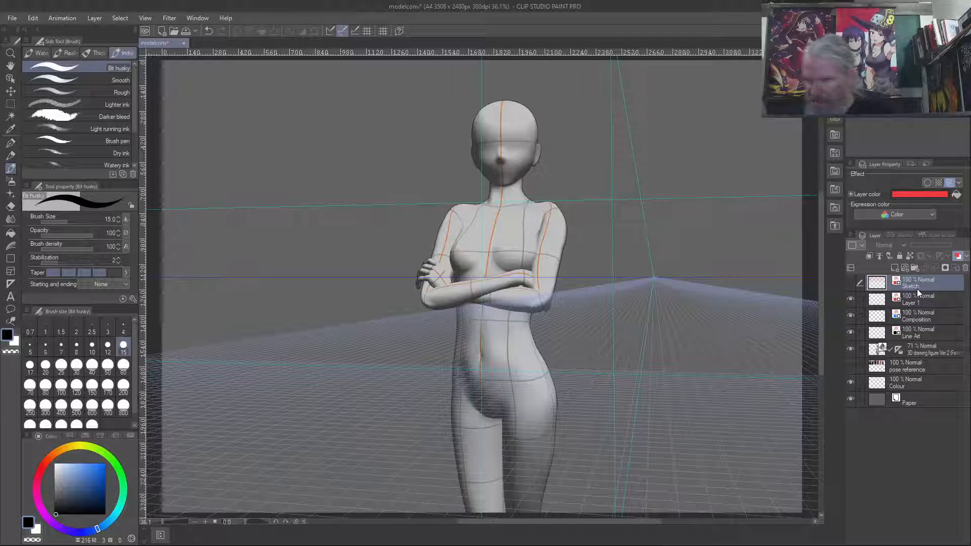
left_click(966, 268)
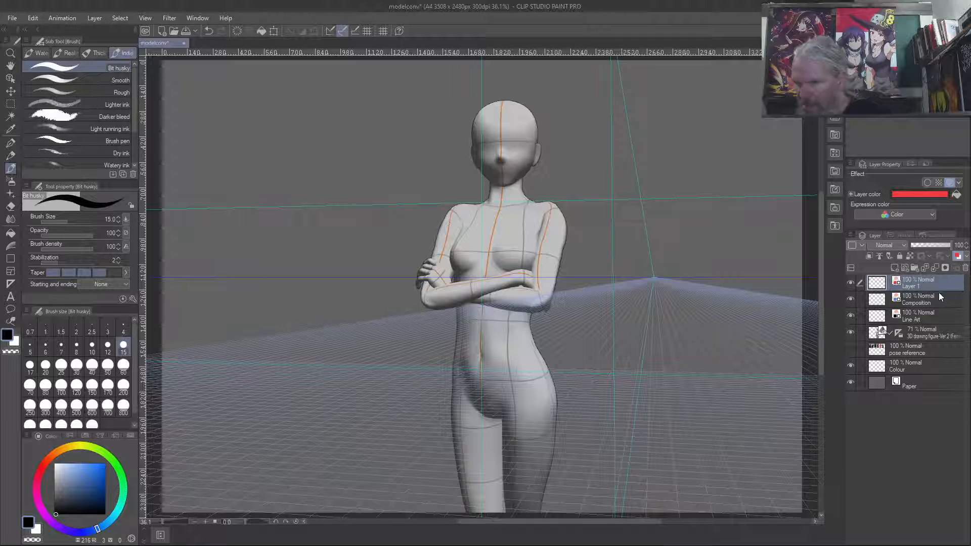
double_click(921, 286)
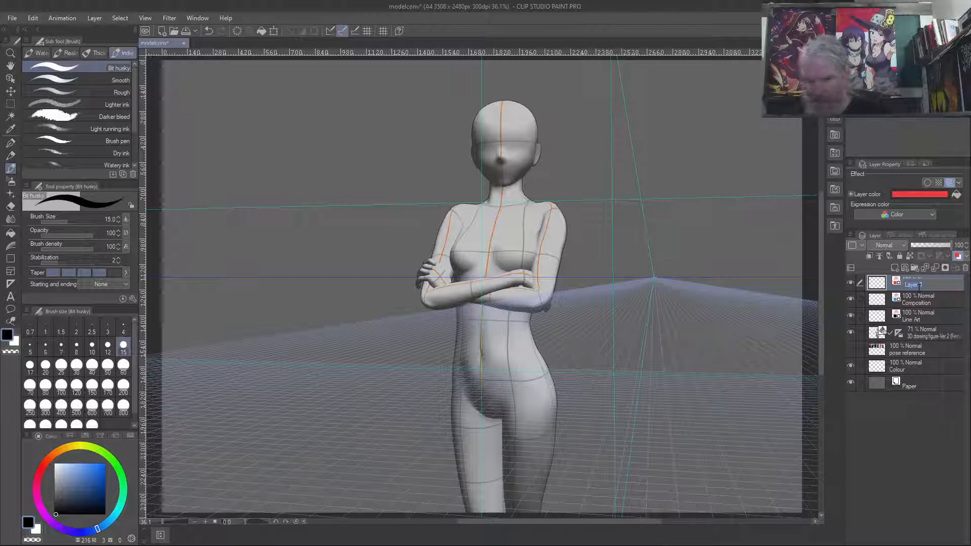
type("Sketch")
key("Return")
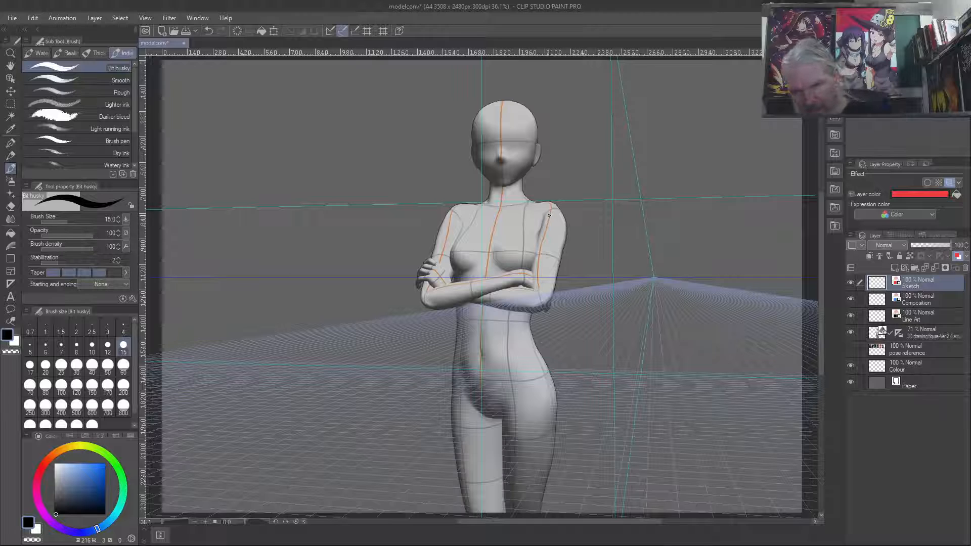
- Set the brush size to 50 and mark both of the figure's shoulder joints with red dots
left_click_drag(549, 215, 550, 219)
key("c")
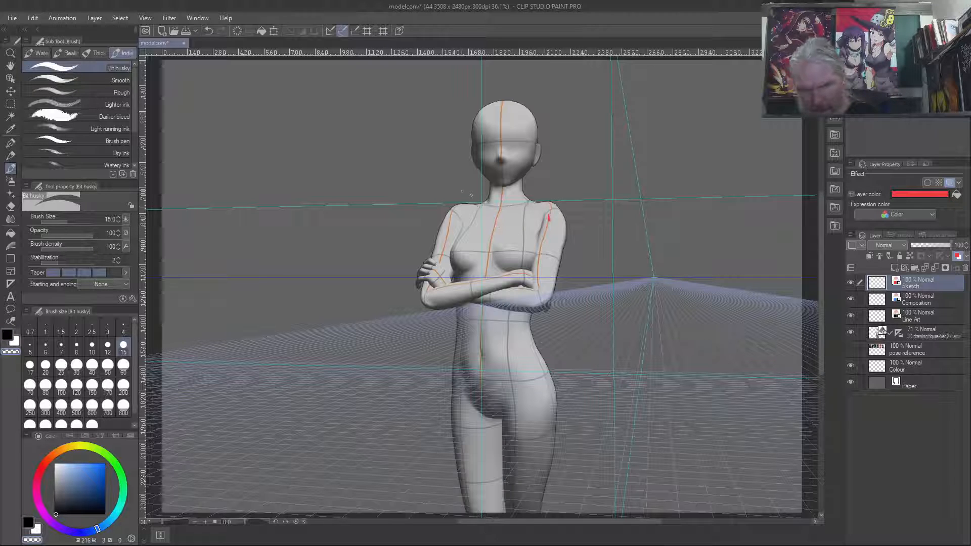
key("bracketright")
key("bracketright")
key("bracketright")
key("bracketright")
key("bracketright")
key("bracketright")
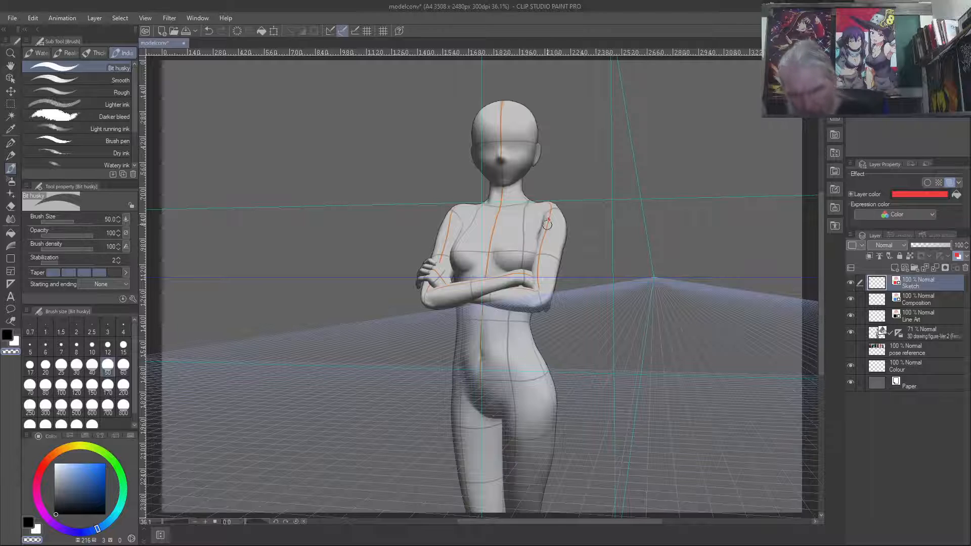
key("c")
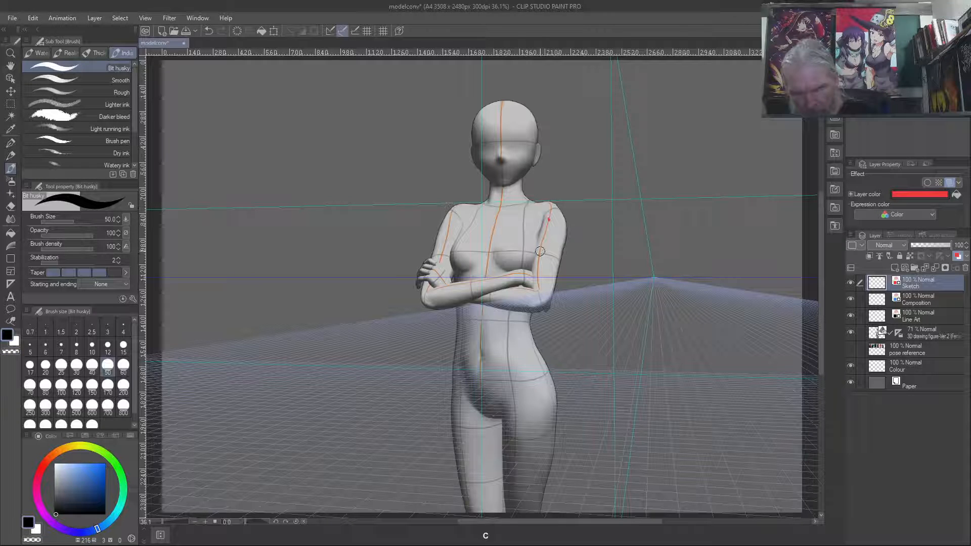
left_click(551, 219)
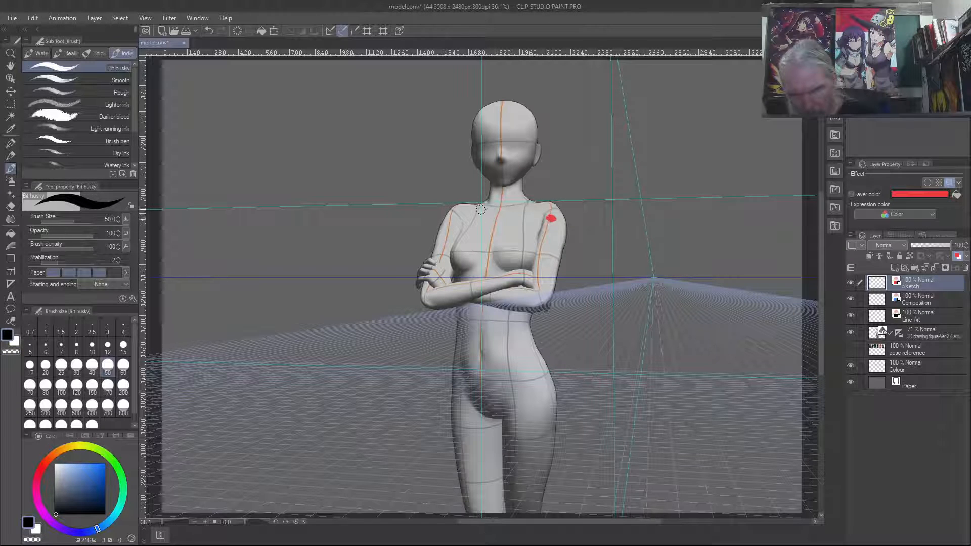
left_click(455, 215)
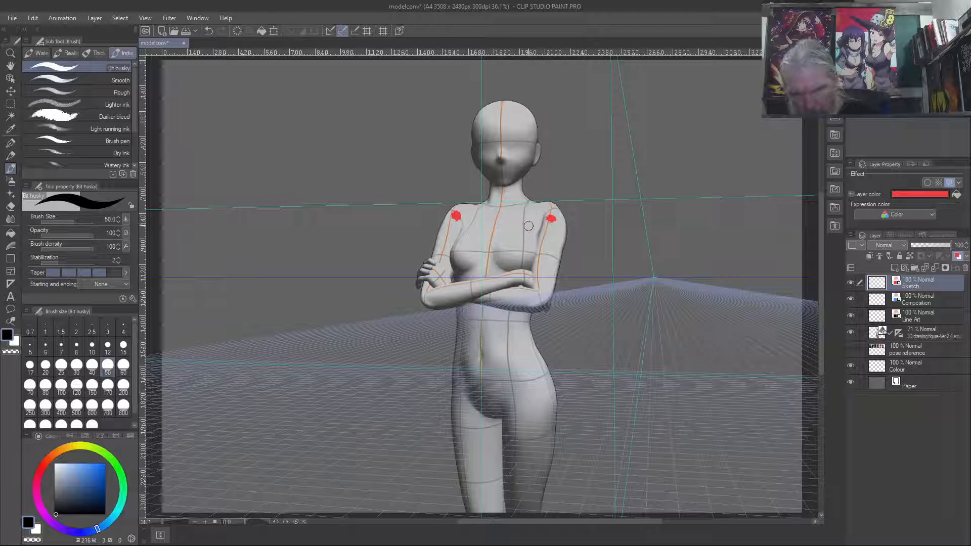
- Reduce the brush size to 30, turn off ruler snapping, and undo the straight vertical strokes on the upper arm
key("bracketleft")
key("bracketleft")
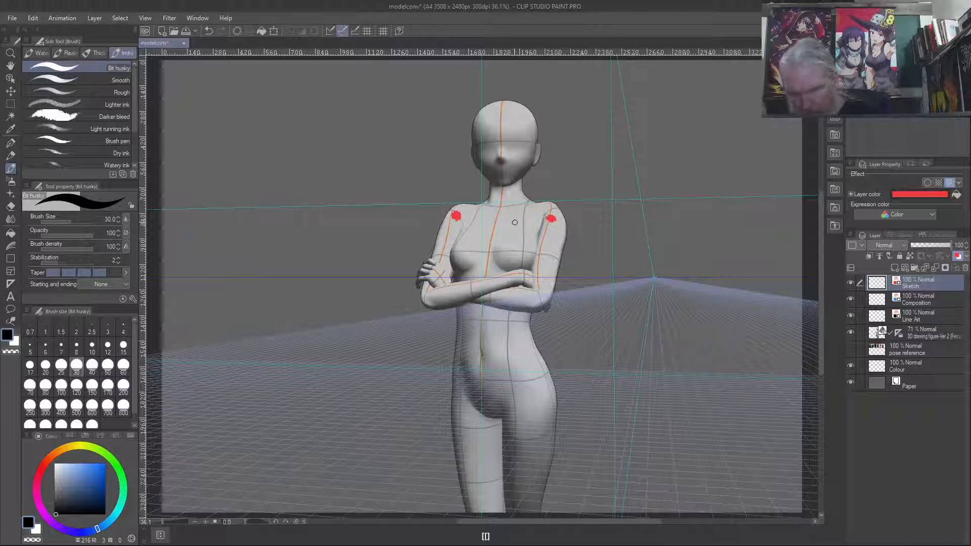
left_click_drag(550, 225, 552, 270)
left_click_drag(551, 223, 551, 278)
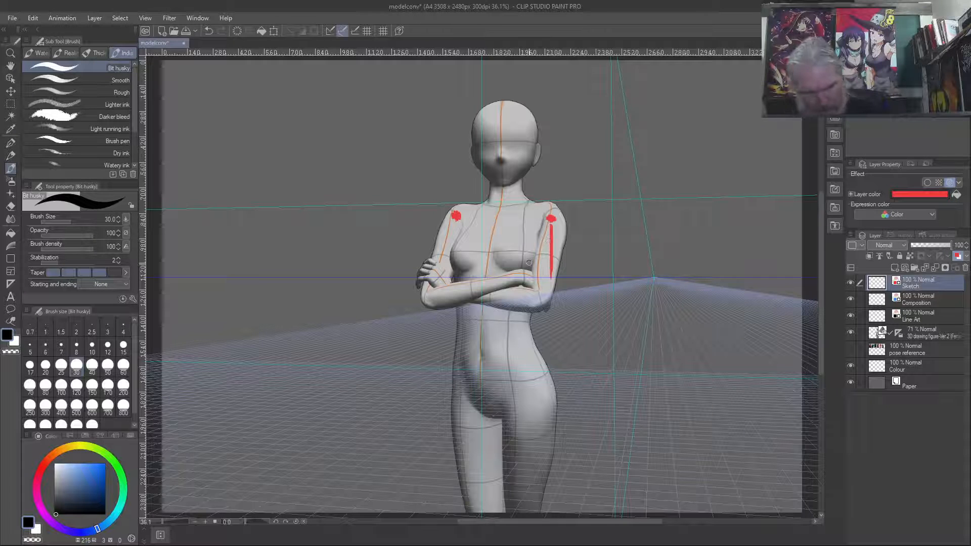
key("ctrl+z")
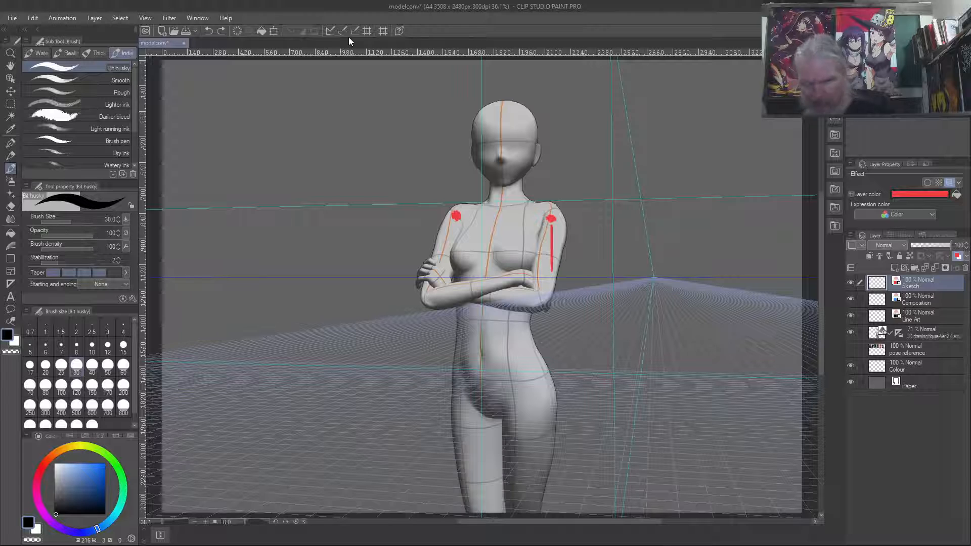
key("ctrl+z")
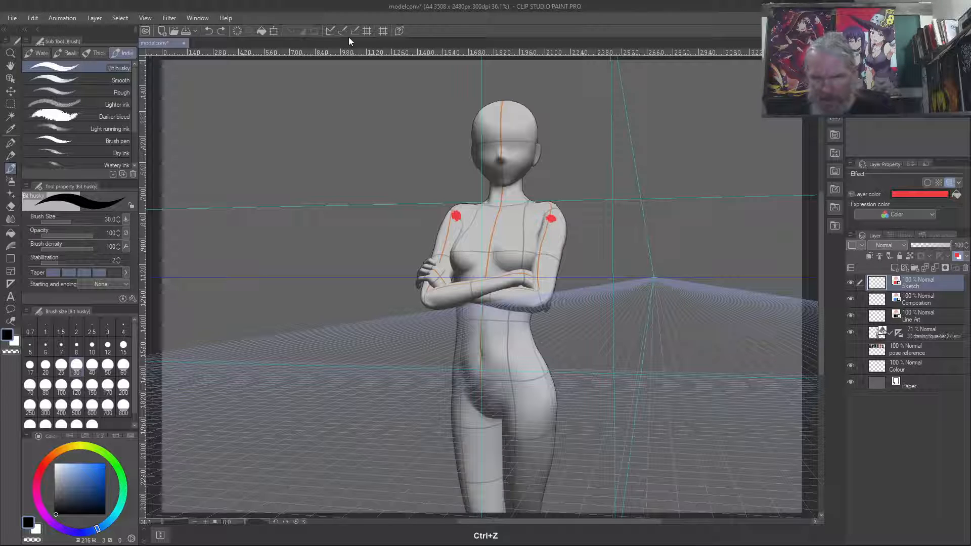
- Trace both crossed arms in red over the figure, from shoulders through elbows and forearms to the hands and fingers
left_click_drag(552, 221, 539, 298)
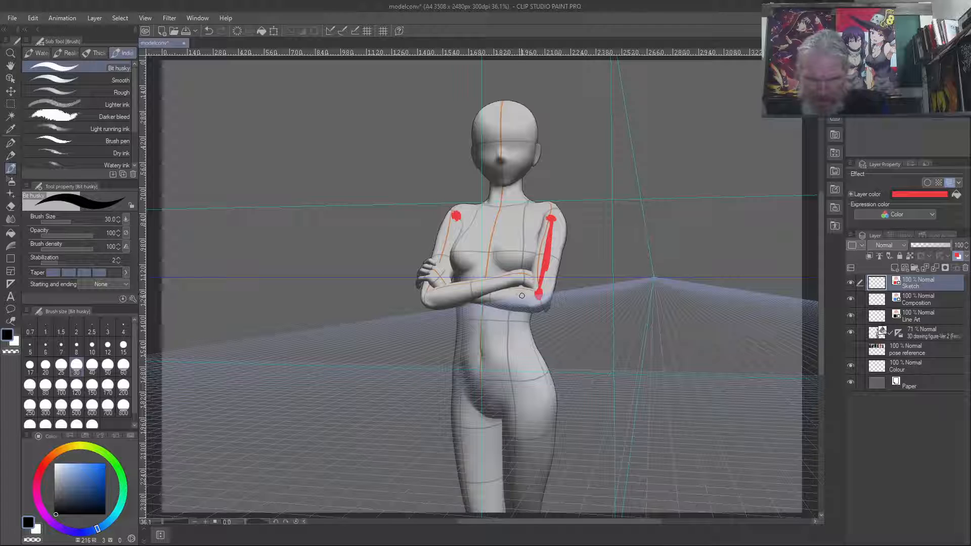
mouse_move(535, 301)
left_mouse_down()
mouse_move(454, 293)
mouse_move(430, 273)
mouse_move(449, 293)
mouse_move(435, 265)
mouse_move(420, 265)
mouse_move(437, 279)
mouse_move(418, 278)
mouse_move(440, 288)
left_mouse_up()
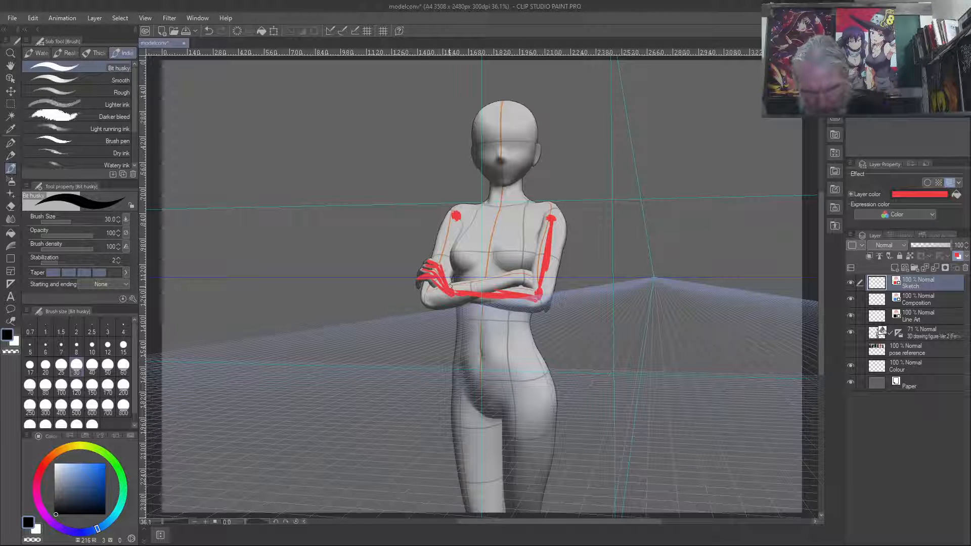
left_click_drag(454, 217, 429, 299)
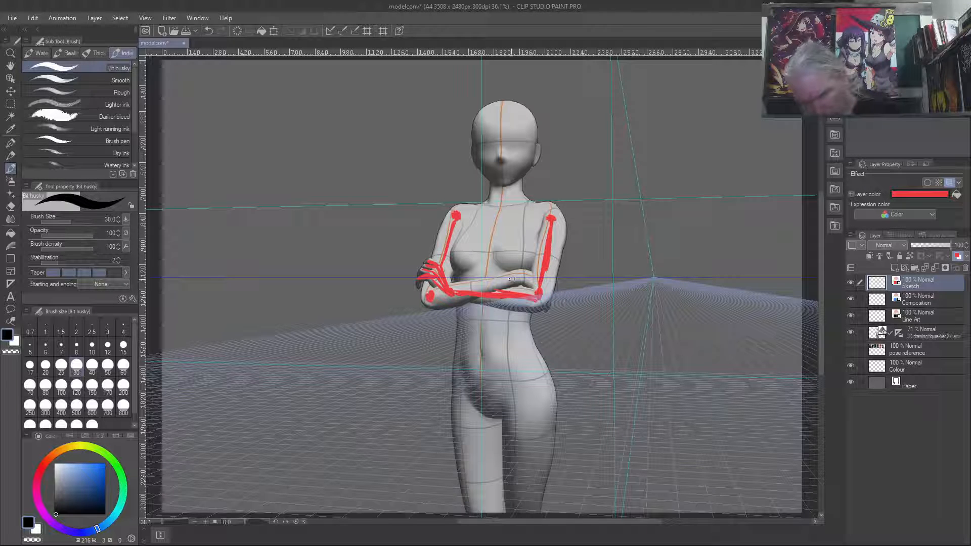
left_click_drag(520, 276, 475, 288)
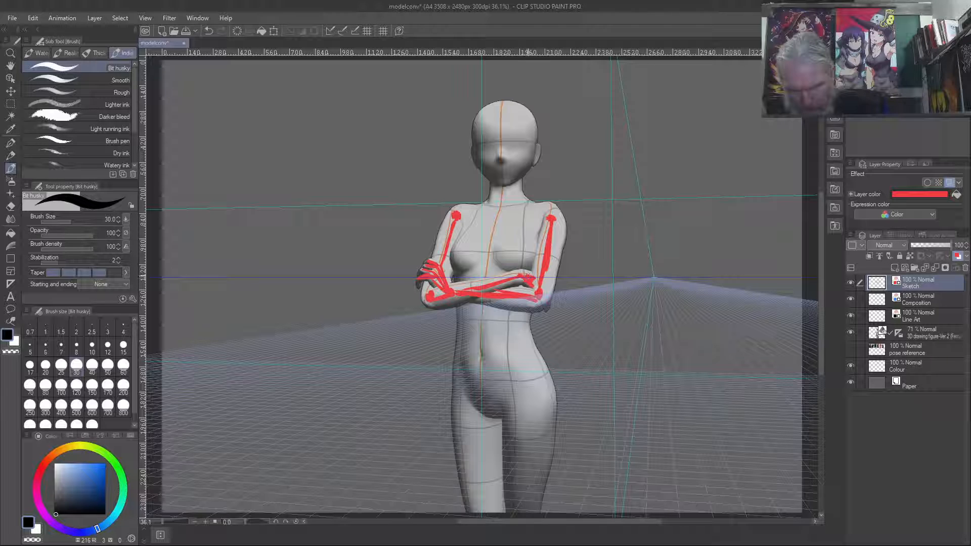
mouse_move(537, 277)
left_mouse_down()
mouse_move(550, 289)
mouse_move(544, 313)
left_mouse_up()
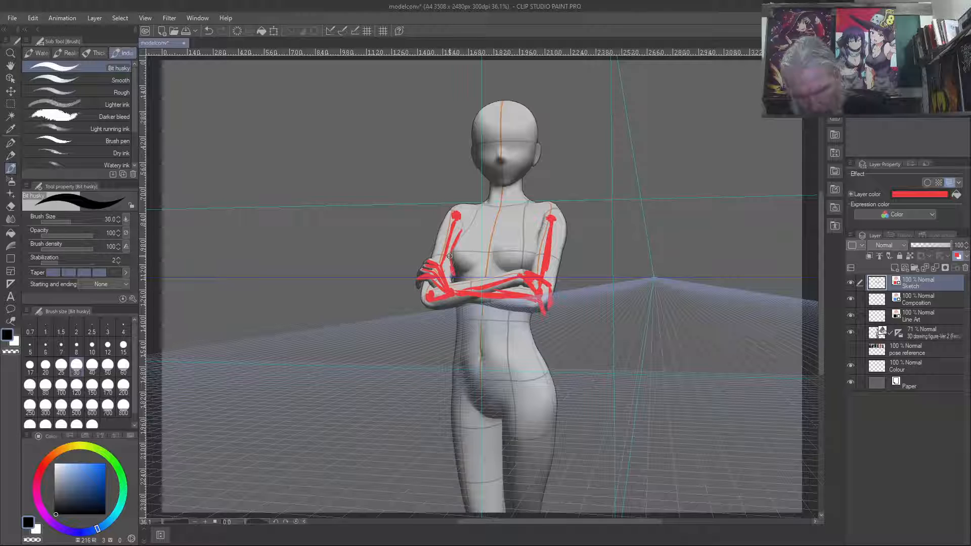
- Sketch the chest contours between the arms in red, undoing the unwanted strokes beside the armpit and across the upper chest
key("ctrl+z")
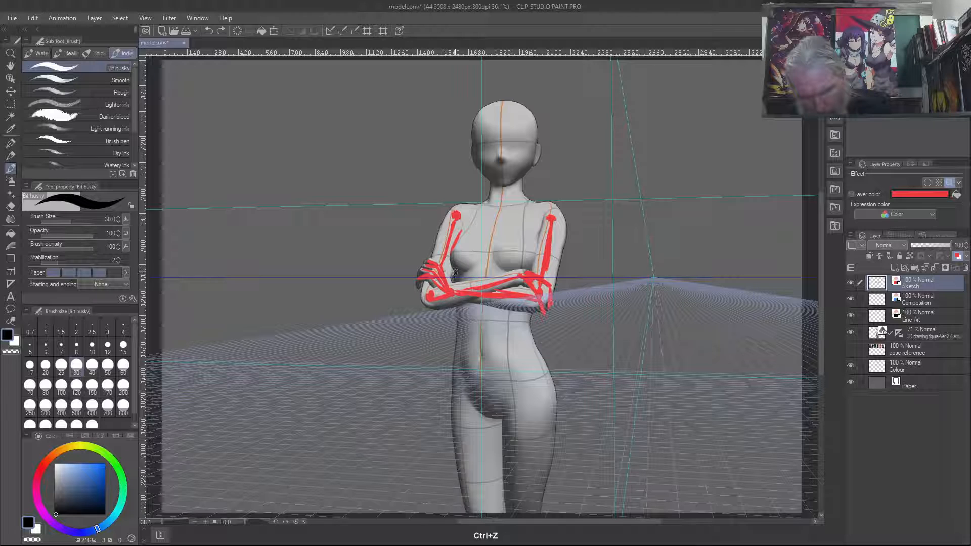
left_click_drag(455, 274, 452, 267)
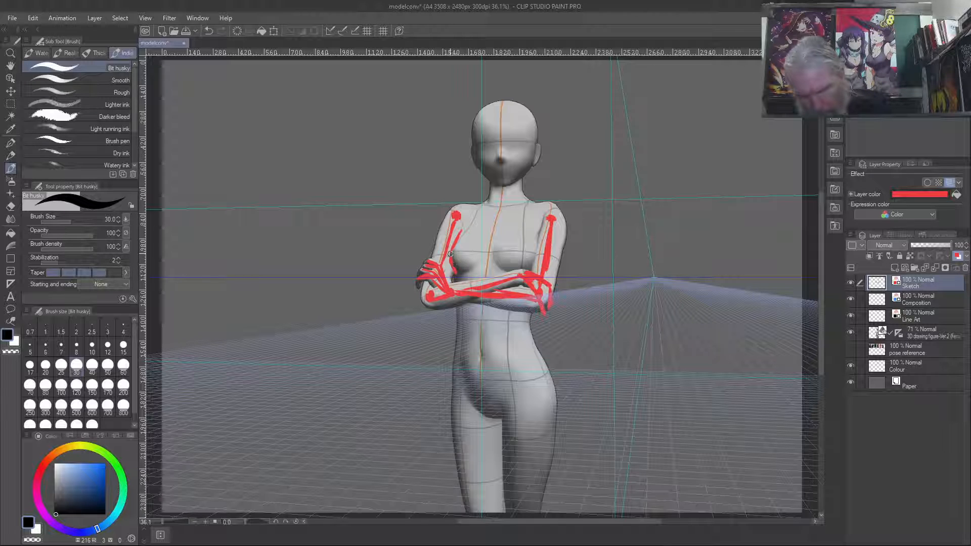
left_click_drag(458, 240, 478, 219)
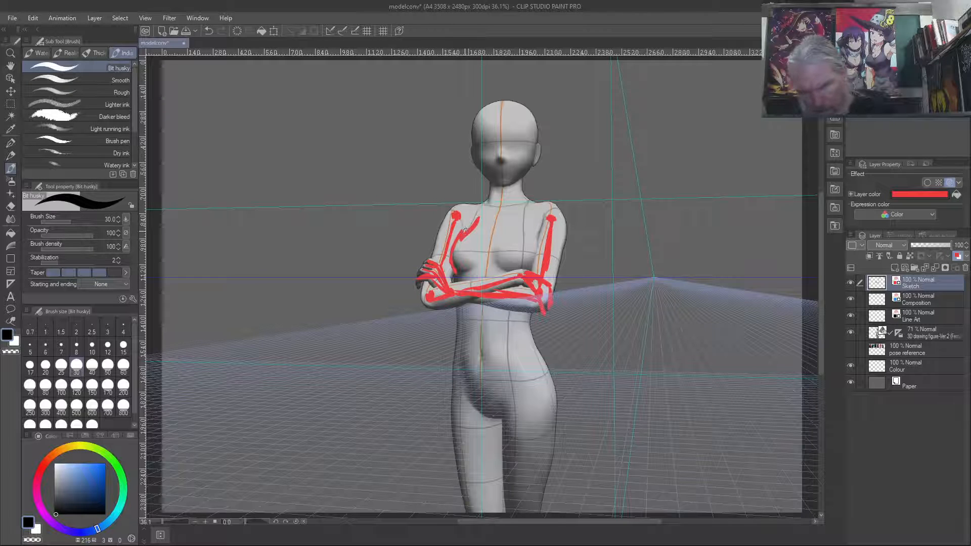
key("ctrl+z")
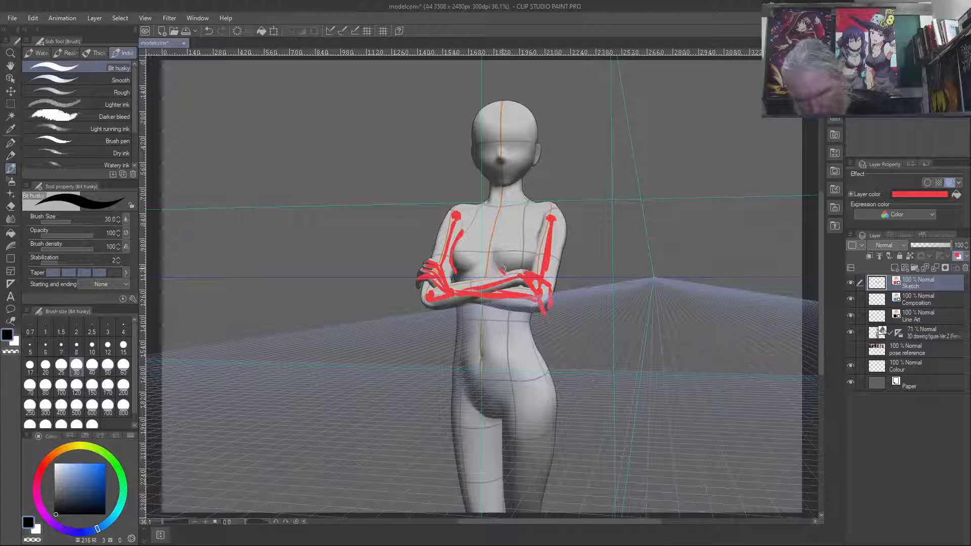
left_click_drag(495, 248, 498, 271)
left_click_drag(523, 273, 506, 278)
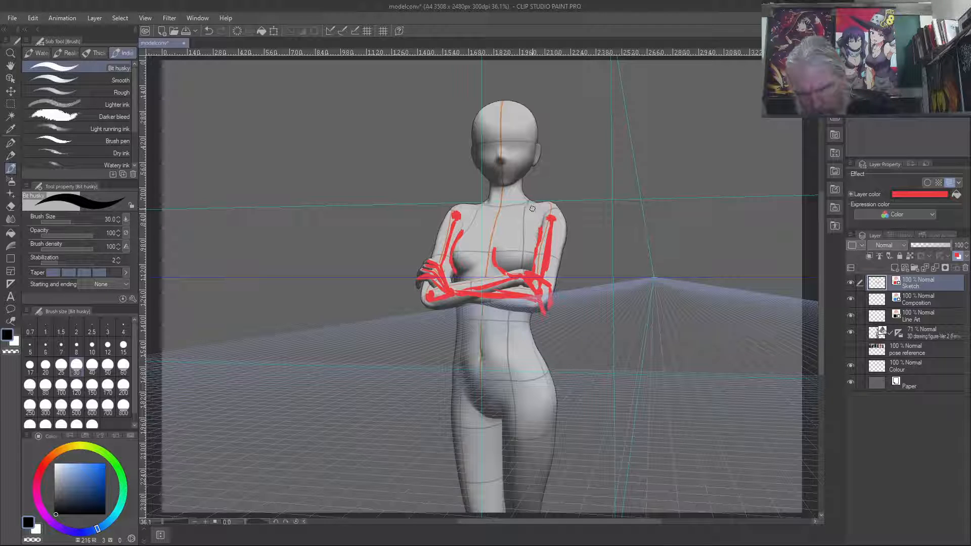
- Sketch the collarbones, the shoulder slopes and both sides of the neck in red
left_click_drag(523, 207, 518, 210)
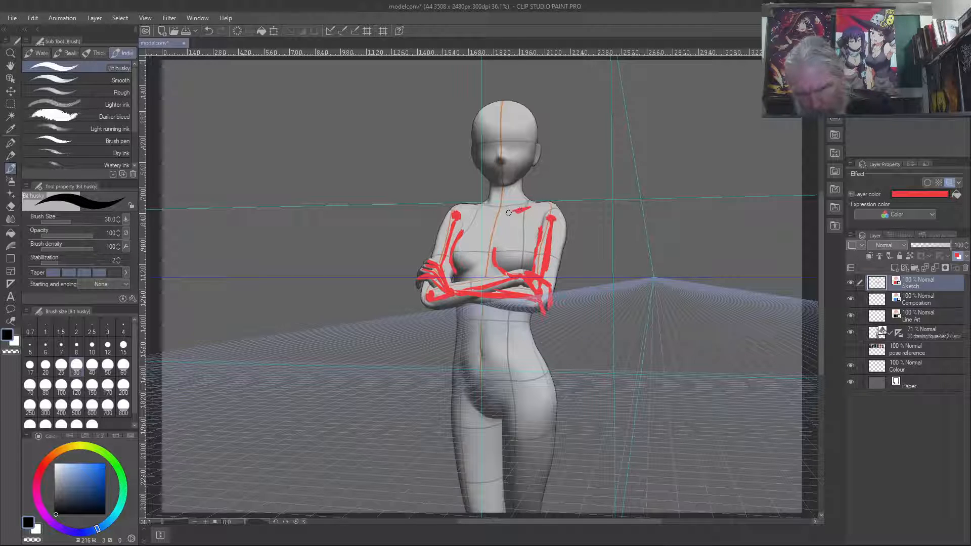
left_click_drag(487, 210, 471, 211)
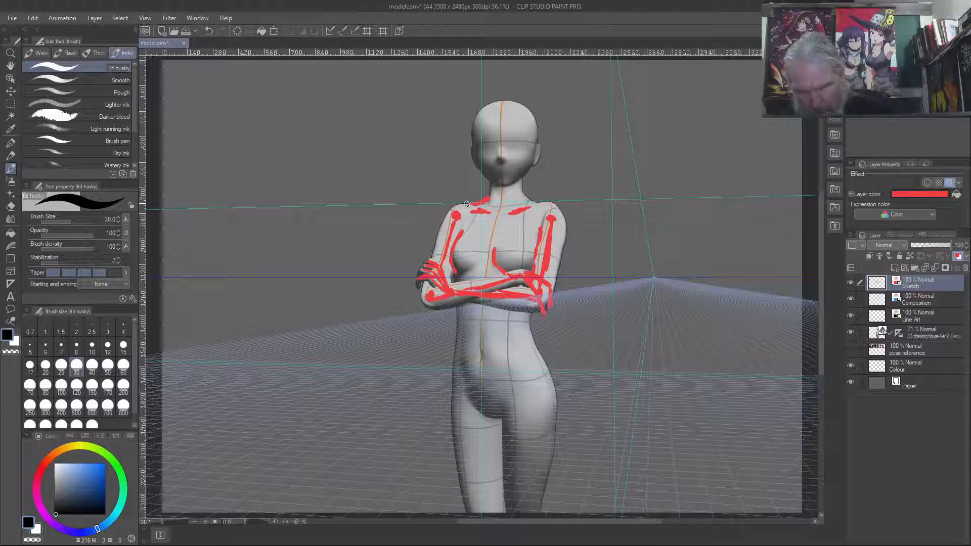
left_click_drag(521, 194, 534, 201)
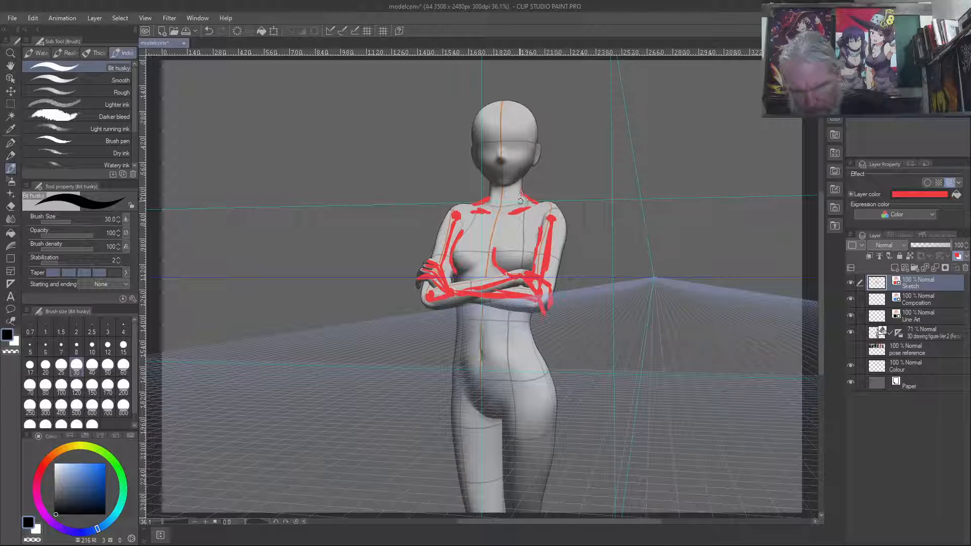
left_click_drag(521, 182, 523, 200)
left_click_drag(491, 186, 488, 203)
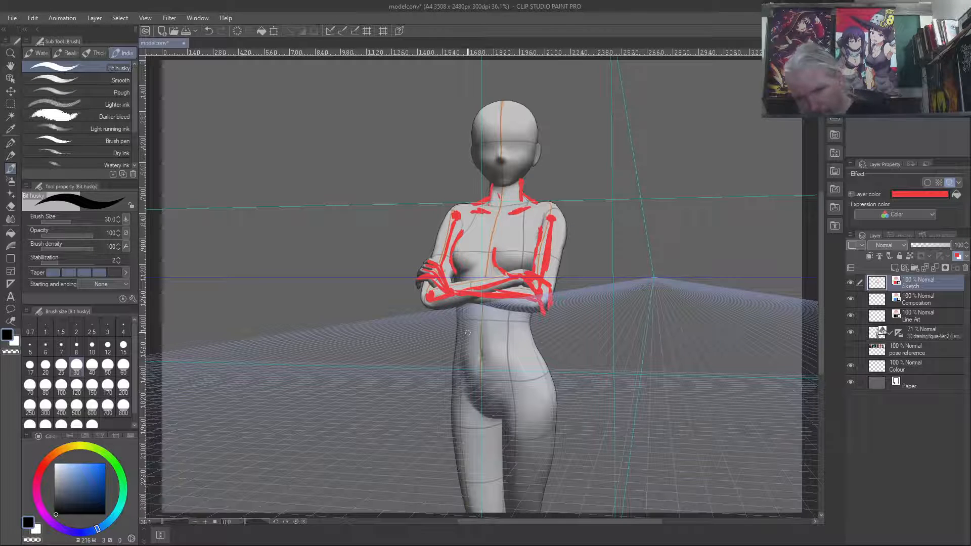
- Trace both sides of the waist and hips, the crotch line and the inner and outer thighs in red
left_click_drag(457, 312, 454, 365)
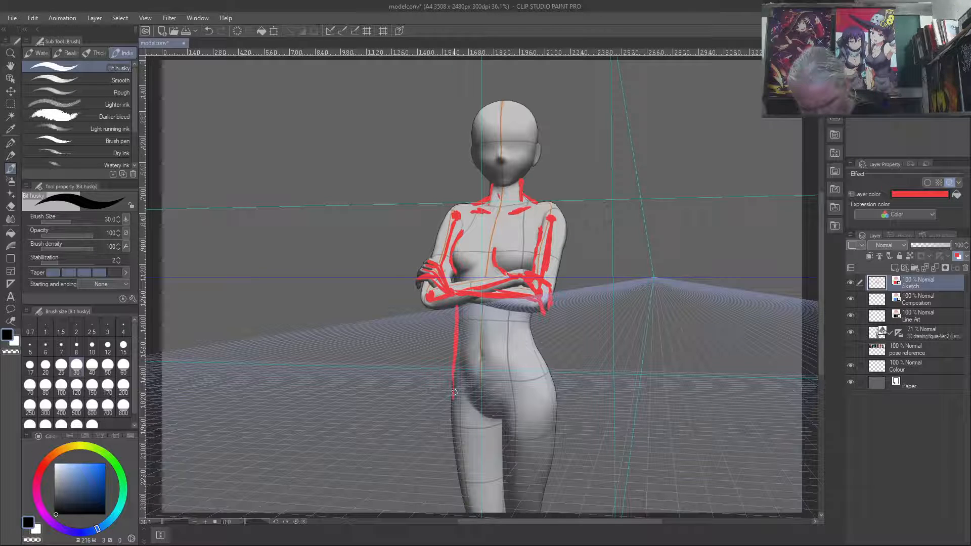
left_click_drag(450, 409, 462, 476)
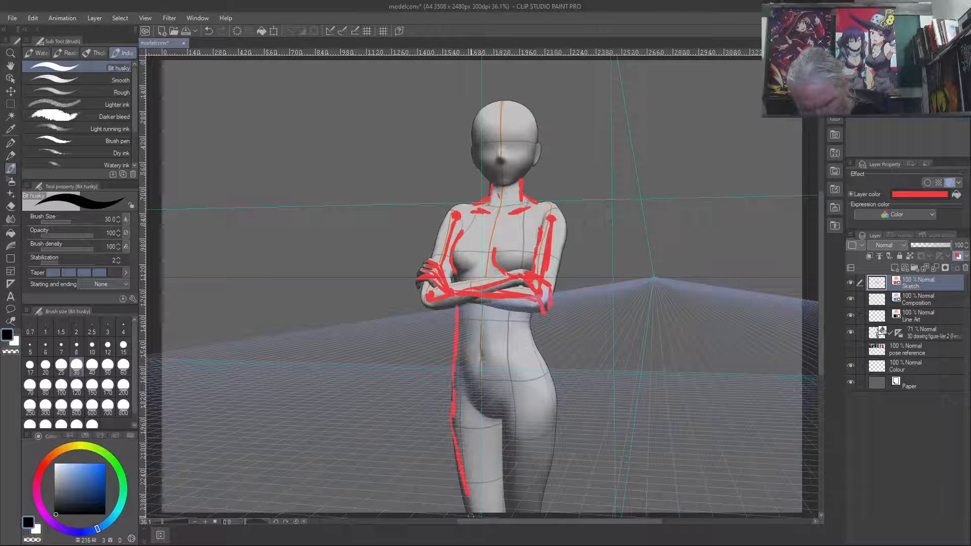
left_click_drag(501, 423, 502, 466)
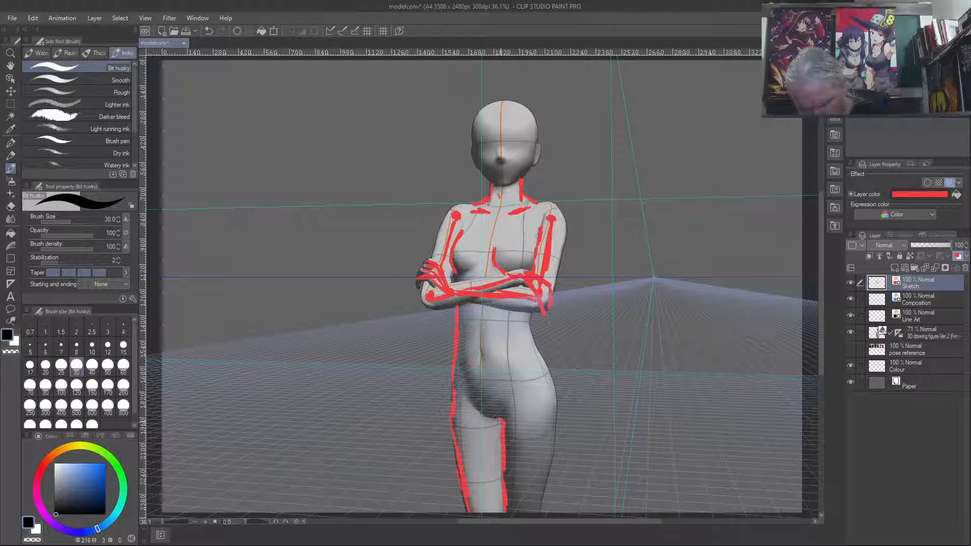
left_click_drag(471, 399, 487, 418)
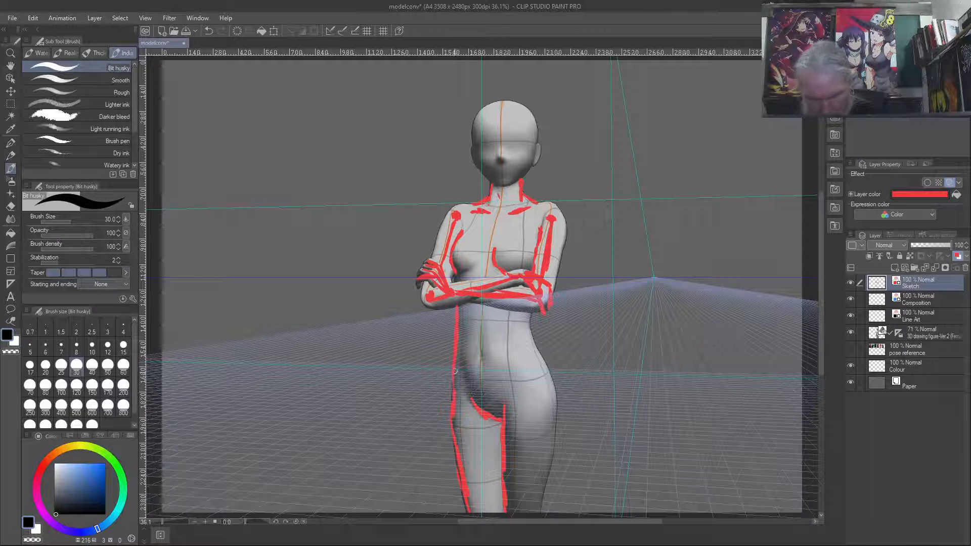
mouse_move(530, 314)
left_mouse_down()
mouse_move(555, 389)
mouse_move(553, 470)
left_mouse_up()
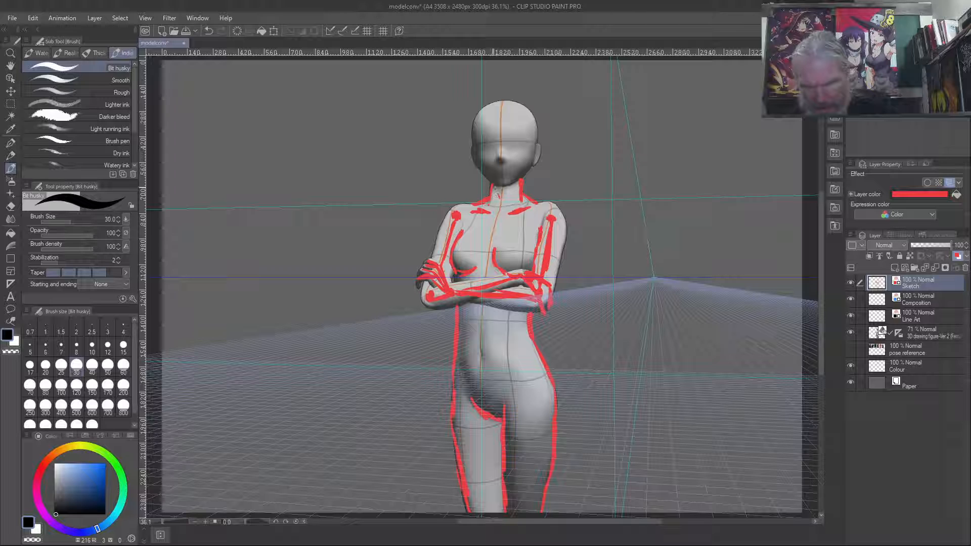
- Sketch the head outline in red, from the jaw and cheeks up both sides and over a slightly raised crown
left_click_drag(480, 169, 493, 183)
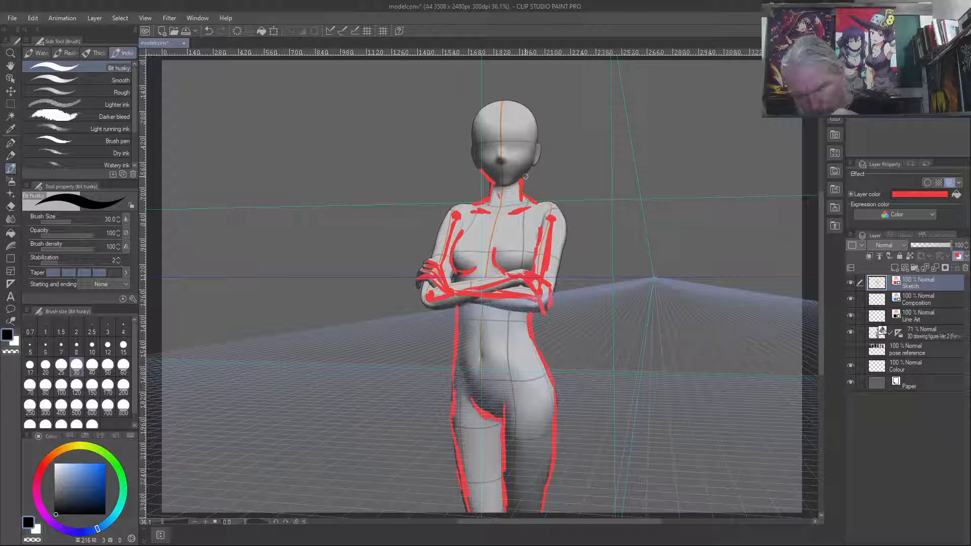
left_click_drag(529, 168, 521, 182)
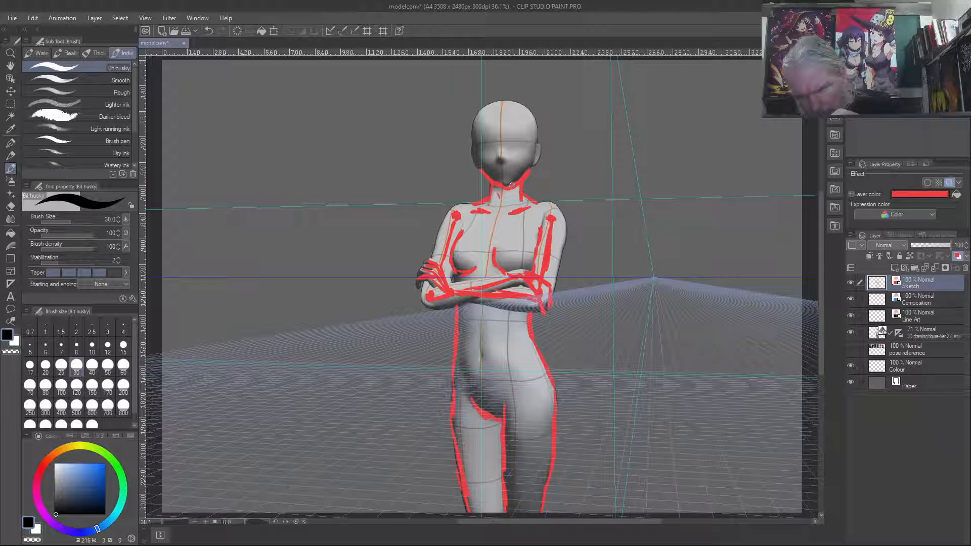
left_click_drag(479, 171, 468, 134)
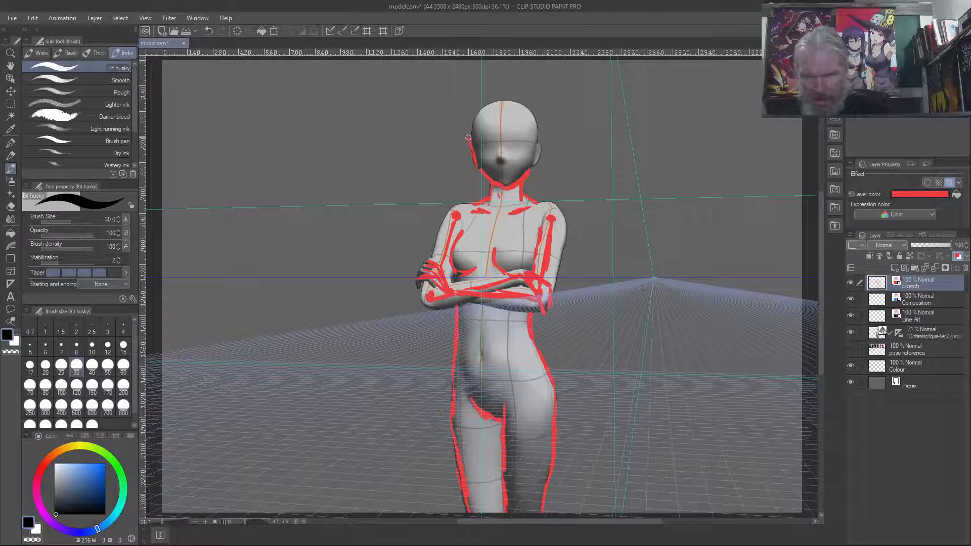
left_click_drag(531, 164, 540, 135)
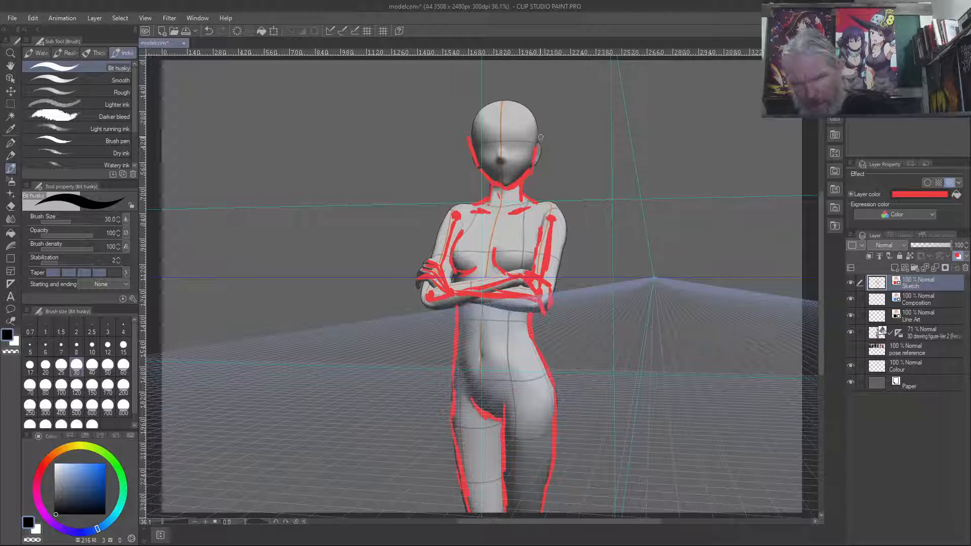
left_click_drag(469, 141, 475, 105)
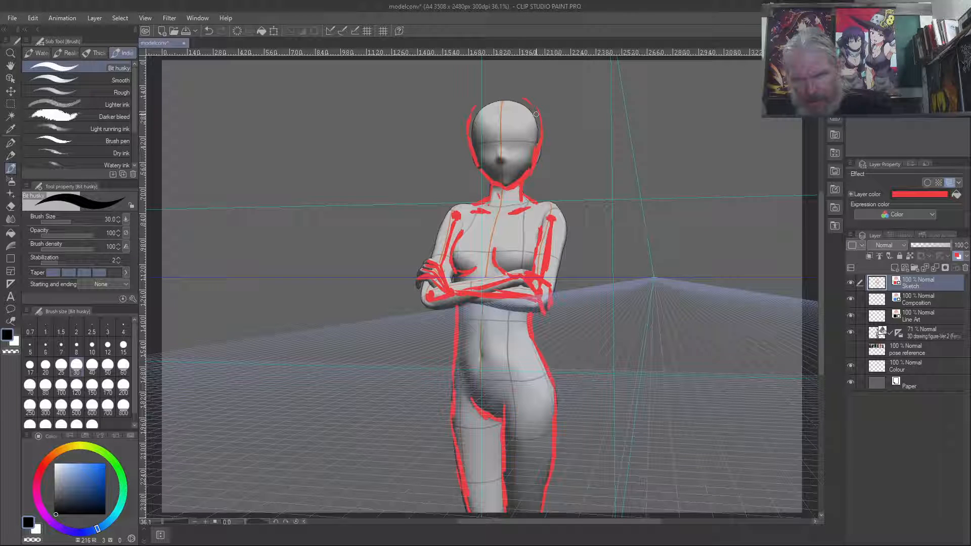
left_click_drag(511, 98, 486, 97)
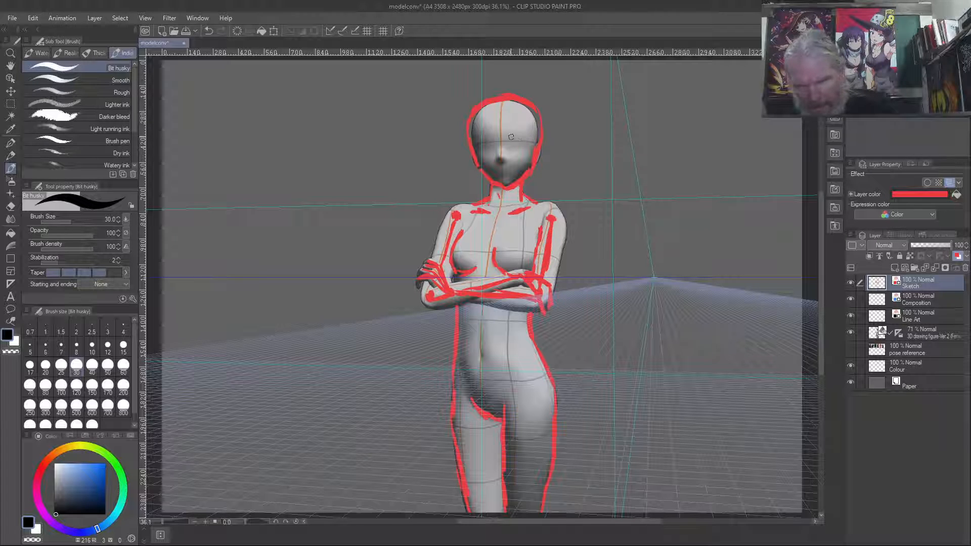
- Sketch the eyes, nose, mouth and a short fringe across the forehead in red, plus hair strands beside the neck
mouse_move(508, 135)
left_mouse_down()
mouse_move(524, 134)
mouse_move(510, 156)
mouse_move(521, 150)
mouse_move(474, 145)
left_mouse_up()
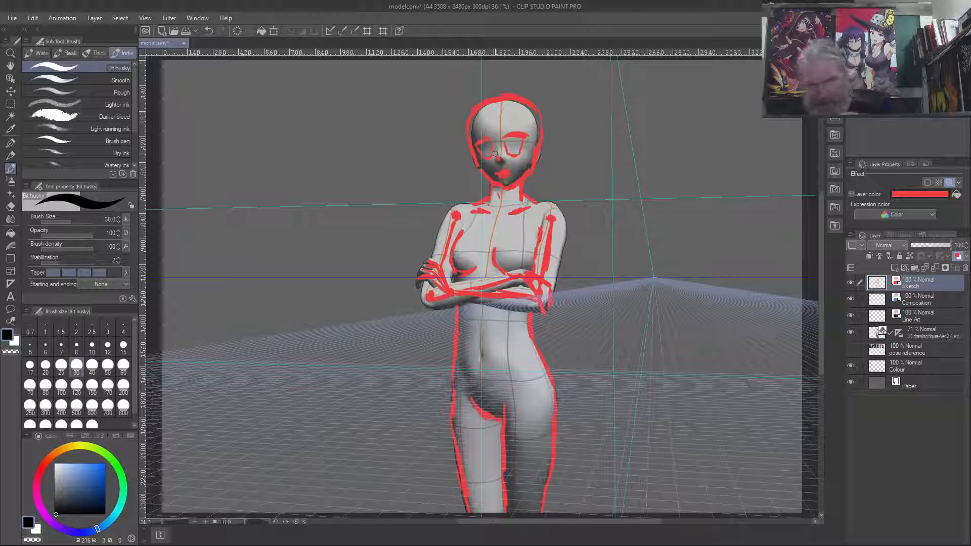
left_click_drag(490, 120, 481, 121)
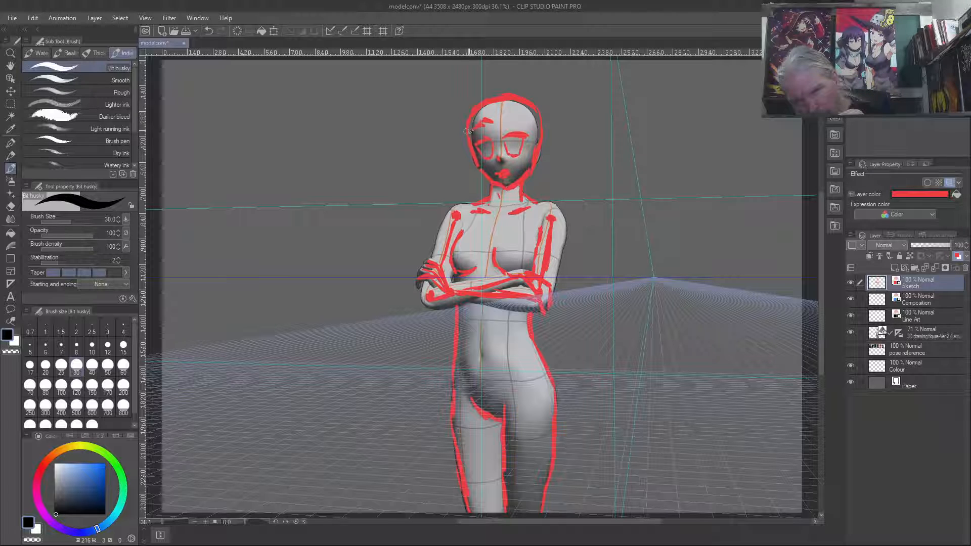
mouse_move(494, 120)
left_mouse_down()
mouse_move(481, 117)
mouse_move(513, 116)
left_mouse_up()
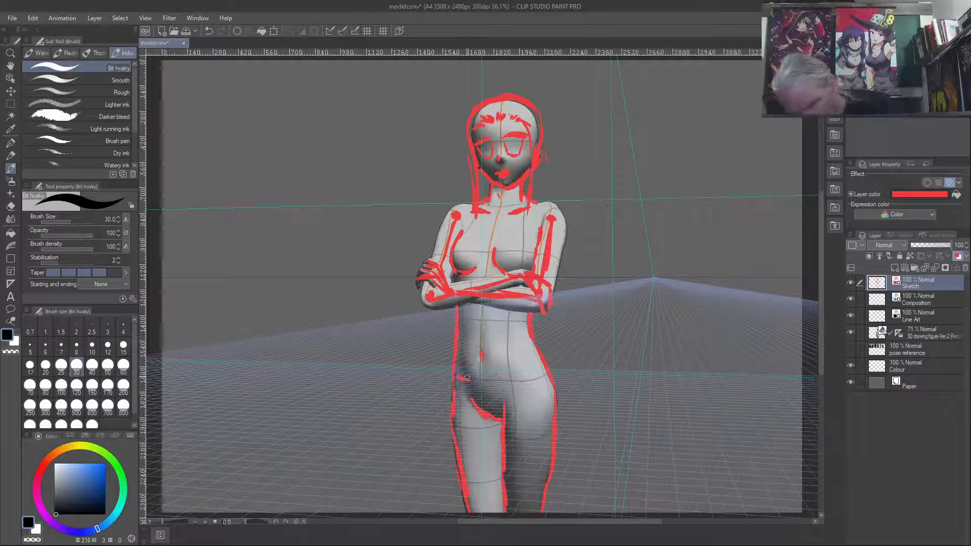
- Sketch a short flared skirt in red with waistline, sides and hem, clean up its side edge, and add a belt band over the hips
mouse_move(492, 378)
left_mouse_down()
mouse_move(545, 375)
mouse_move(523, 378)
left_mouse_up()
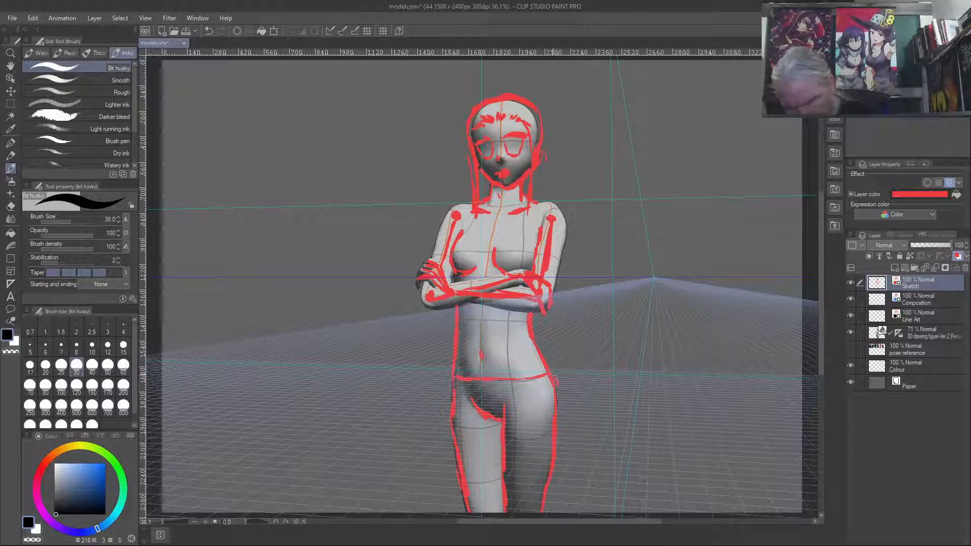
left_click_drag(555, 384, 566, 440)
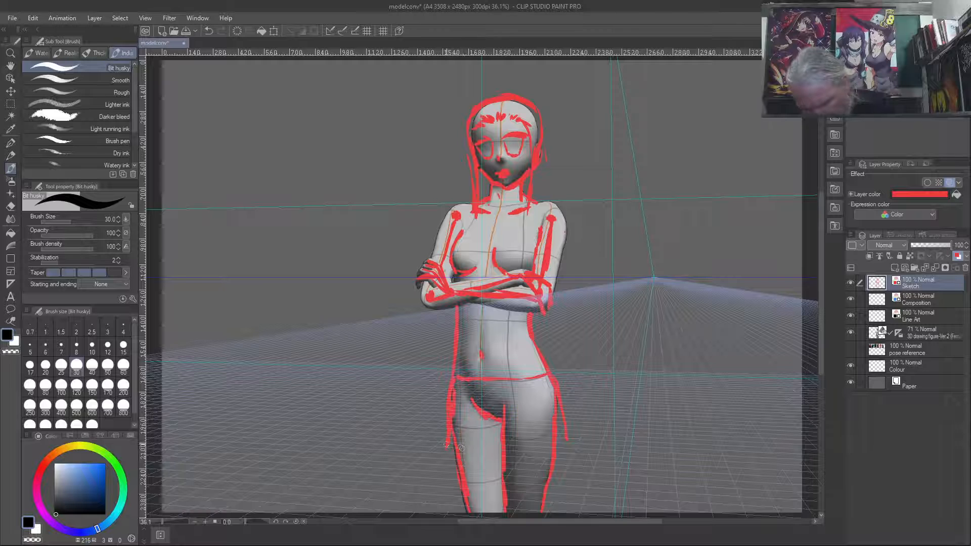
mouse_move(452, 447)
left_mouse_down()
mouse_move(523, 446)
mouse_move(531, 436)
mouse_move(520, 443)
mouse_move(565, 439)
left_mouse_up()
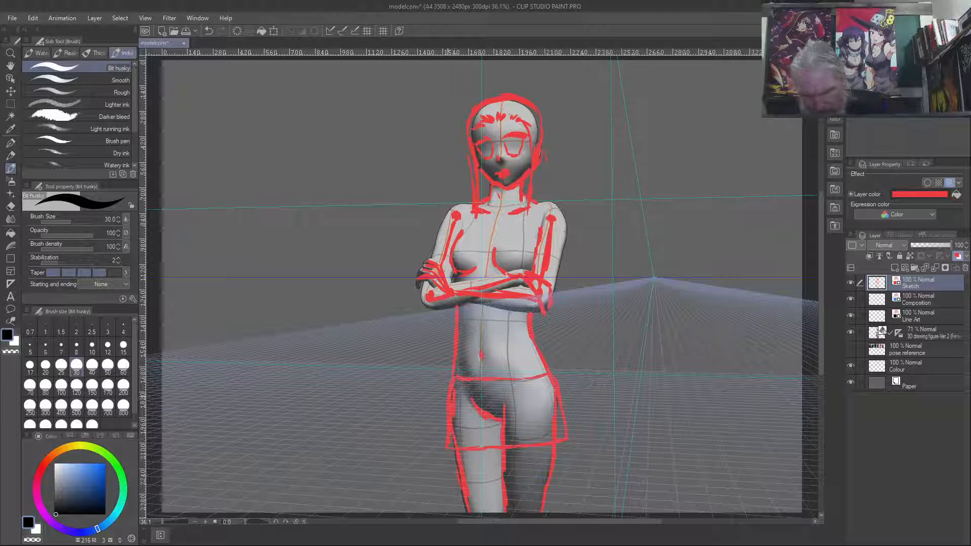
key("c")
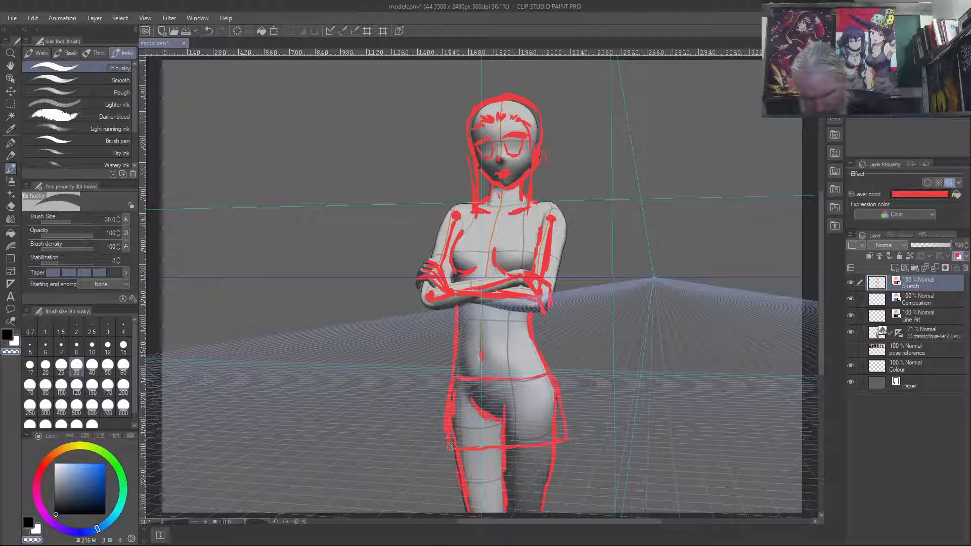
key("c")
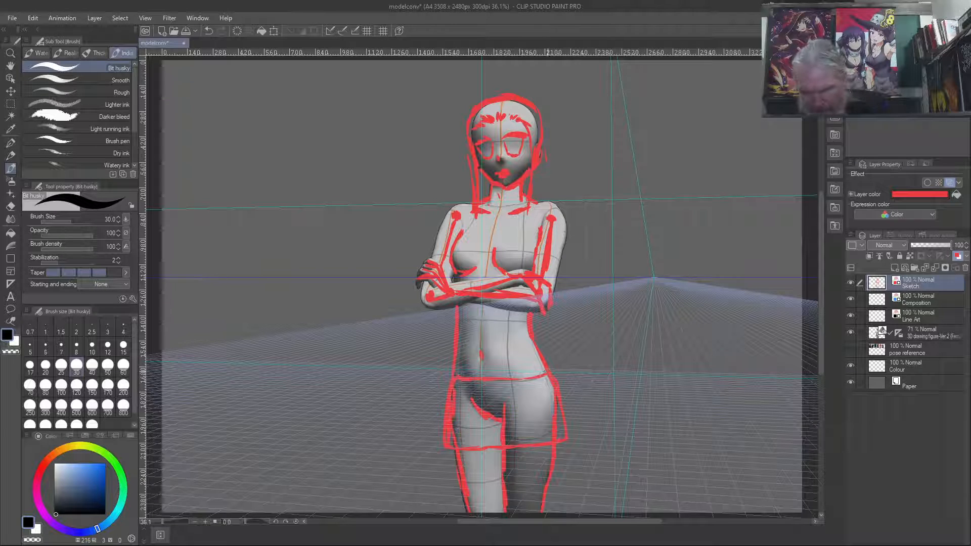
left_click_drag(545, 368, 512, 372)
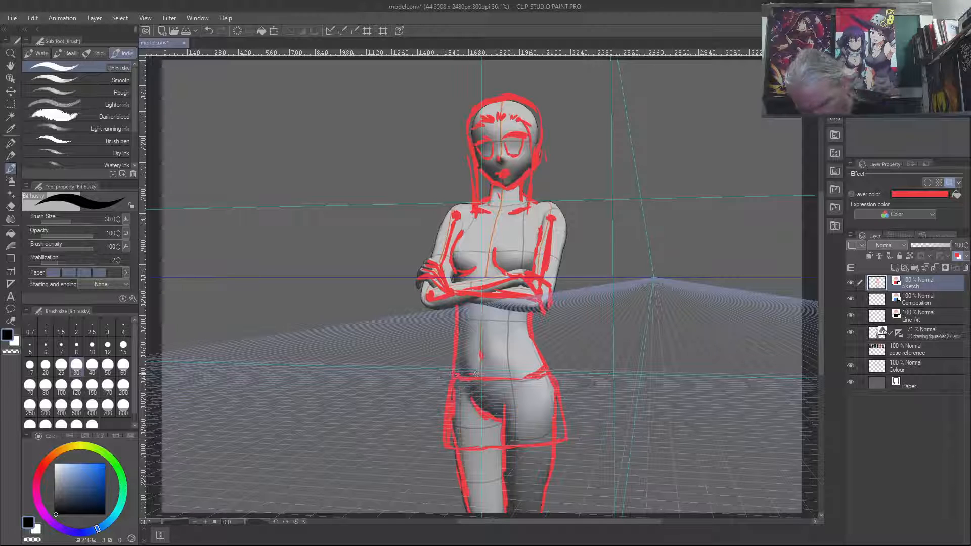
left_click_drag(506, 369, 535, 363)
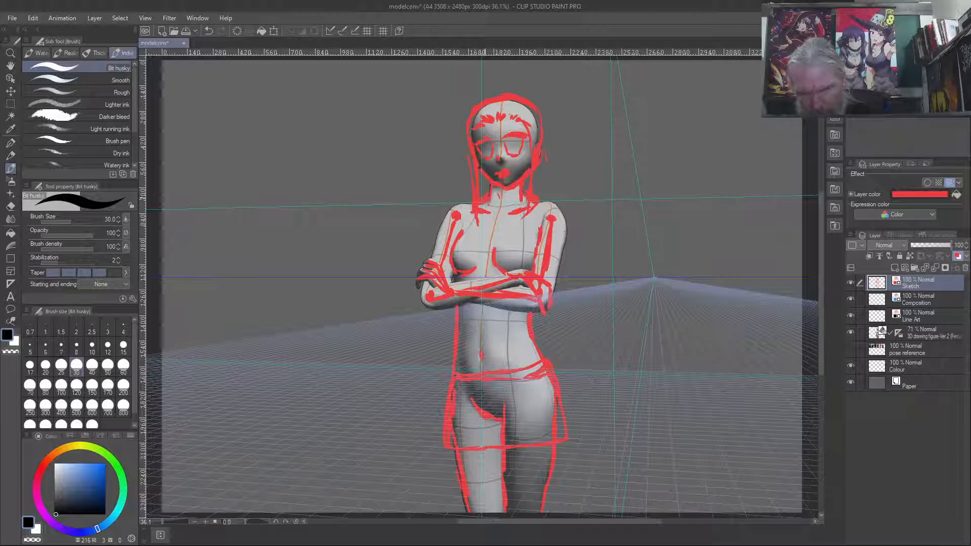
- Sketch the jacket's lapels, collar, front edges, sleeves and flared lower hem in red, resetting the drawing colour to near-black
left_click_drag(523, 219, 508, 243)
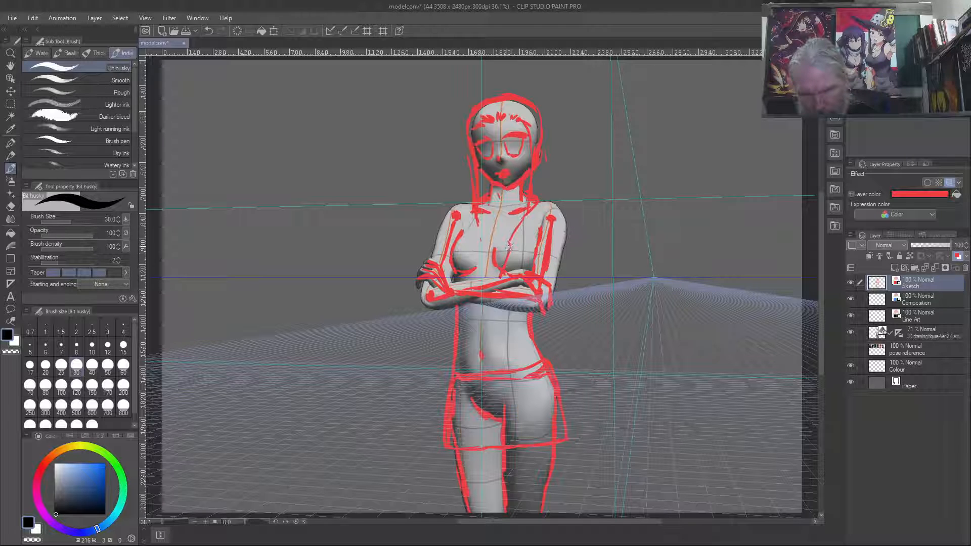
left_click_drag(528, 219, 508, 257)
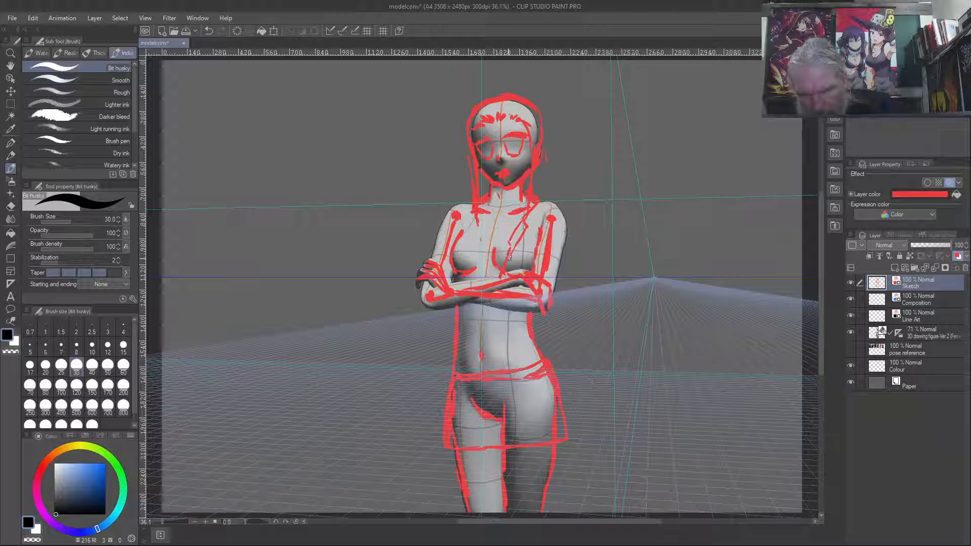
right_click(475, 227)
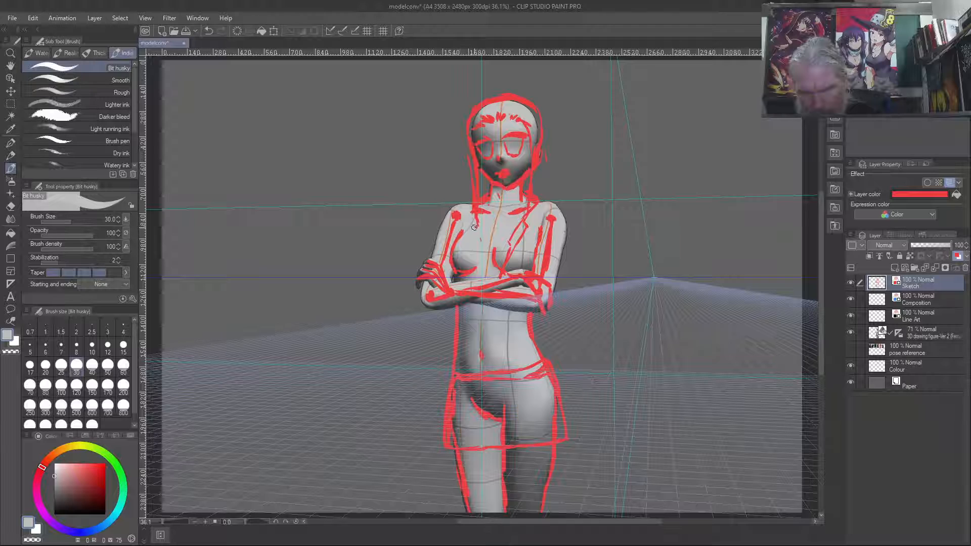
left_click(55, 513)
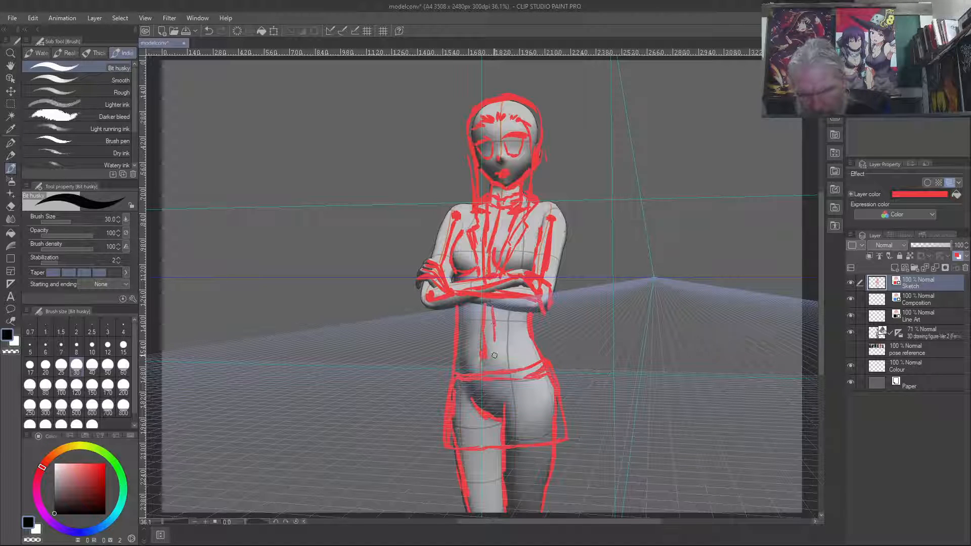
left_click_drag(493, 353, 492, 362)
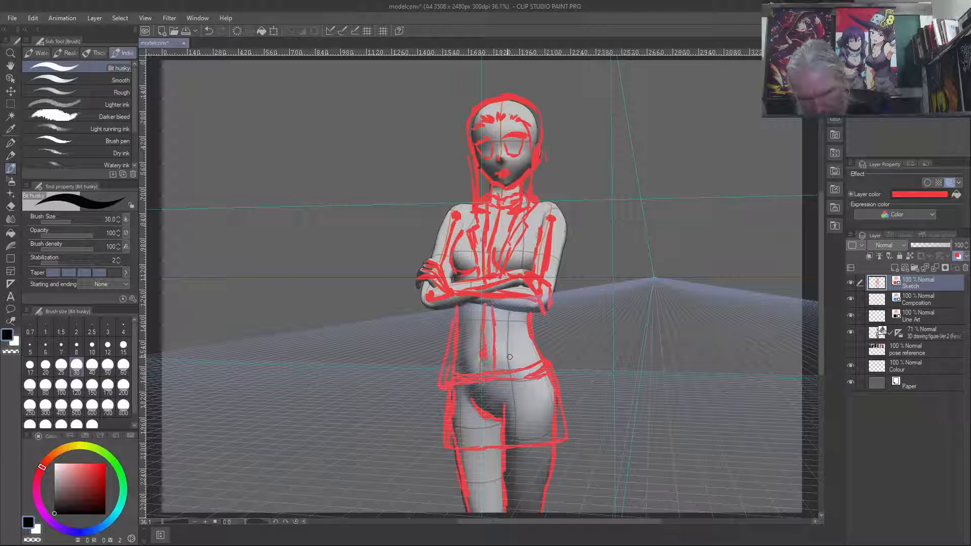
mouse_move(548, 378)
left_mouse_down()
mouse_move(515, 382)
mouse_move(544, 331)
left_mouse_up()
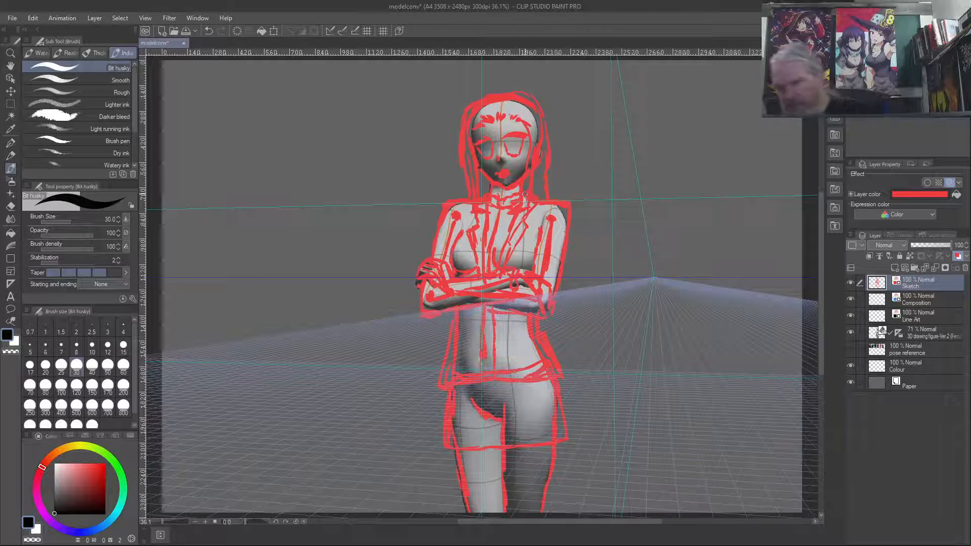
- Lower the Sketch layer's opacity to 45%, switch to the Composition layer, and undo the trial blue strokes beside the head
left_click_drag(933, 247, 930, 245)
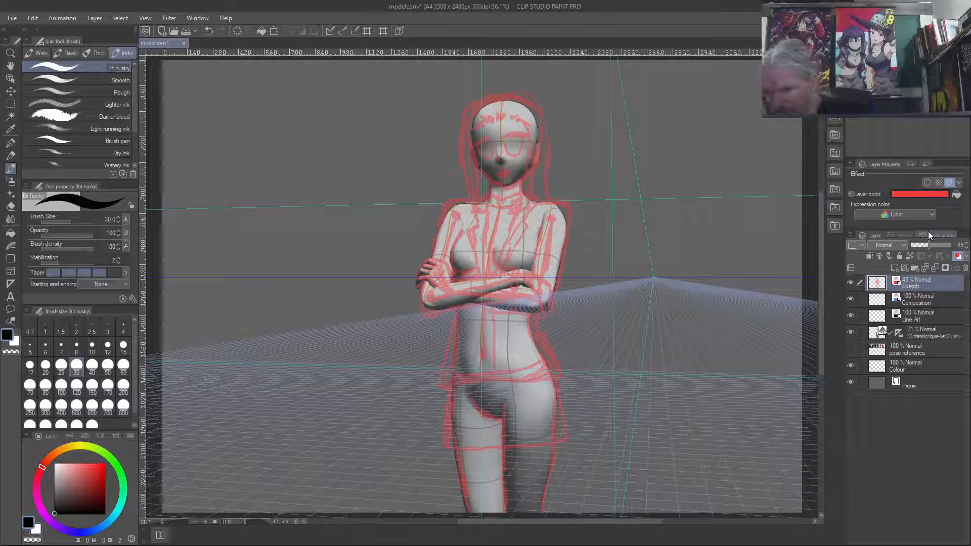
left_click(919, 298)
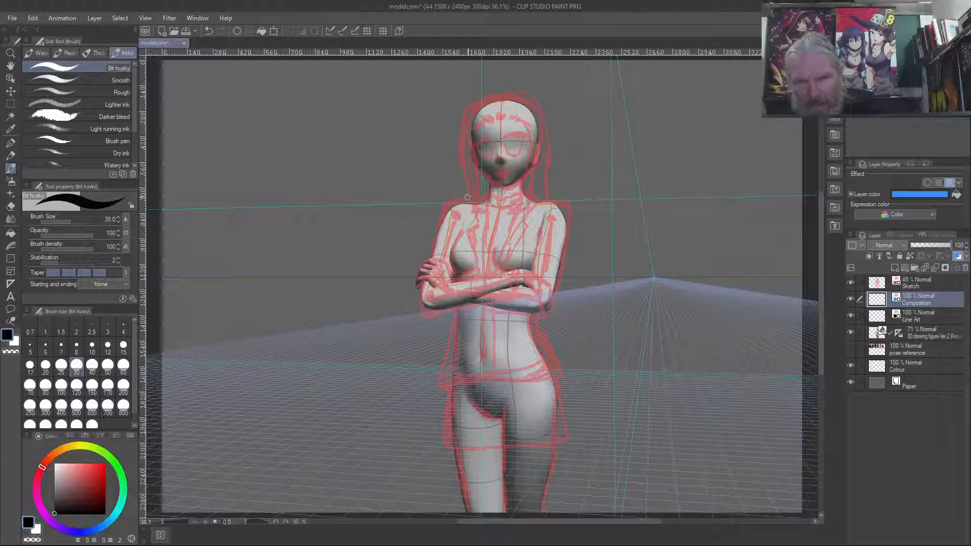
mouse_move(467, 194)
left_mouse_down()
mouse_move(465, 107)
mouse_move(467, 178)
left_mouse_up()
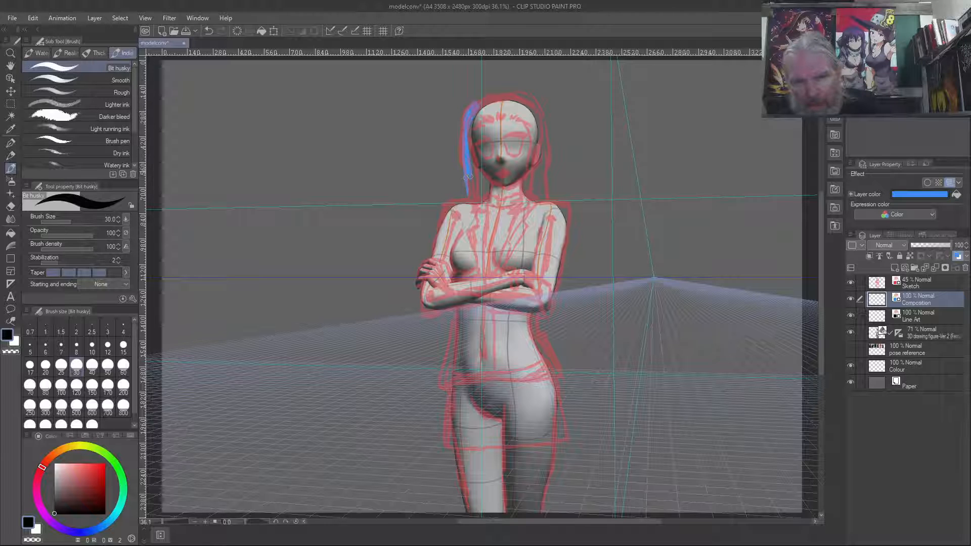
key("ctrl+z")
key("ctrl+z")
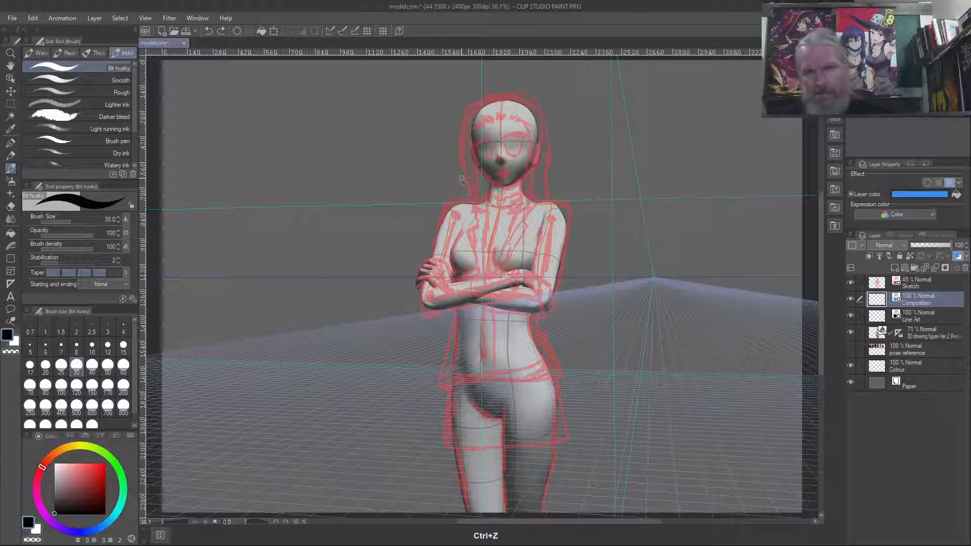
- Draw the hair in blue on the Composition layer: the outer outline around the head, the jagged fringe and the side strands
key("c")
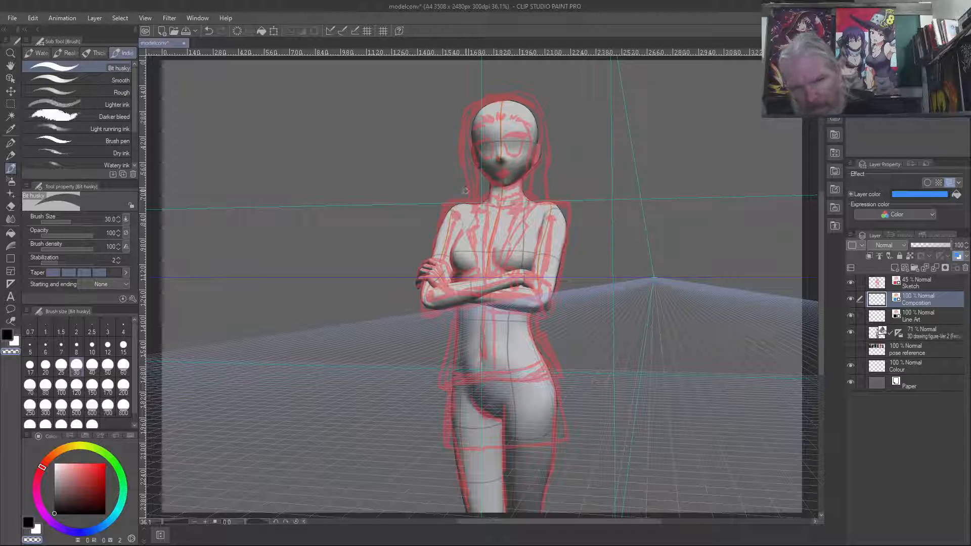
key("c")
mouse_move(461, 172)
left_mouse_down()
mouse_move(470, 196)
mouse_move(461, 106)
mouse_move(462, 140)
mouse_move(471, 105)
mouse_move(468, 112)
mouse_move(517, 92)
mouse_move(539, 118)
mouse_move(537, 105)
mouse_move(548, 174)
mouse_move(552, 153)
mouse_move(550, 195)
left_mouse_up()
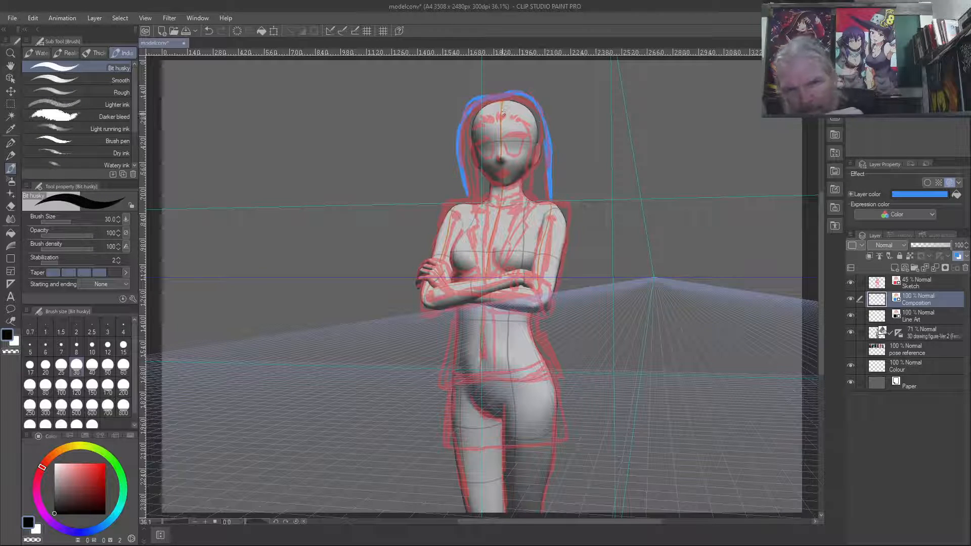
mouse_move(503, 114)
left_mouse_down()
mouse_move(509, 108)
mouse_move(533, 130)
mouse_move(530, 147)
left_mouse_up()
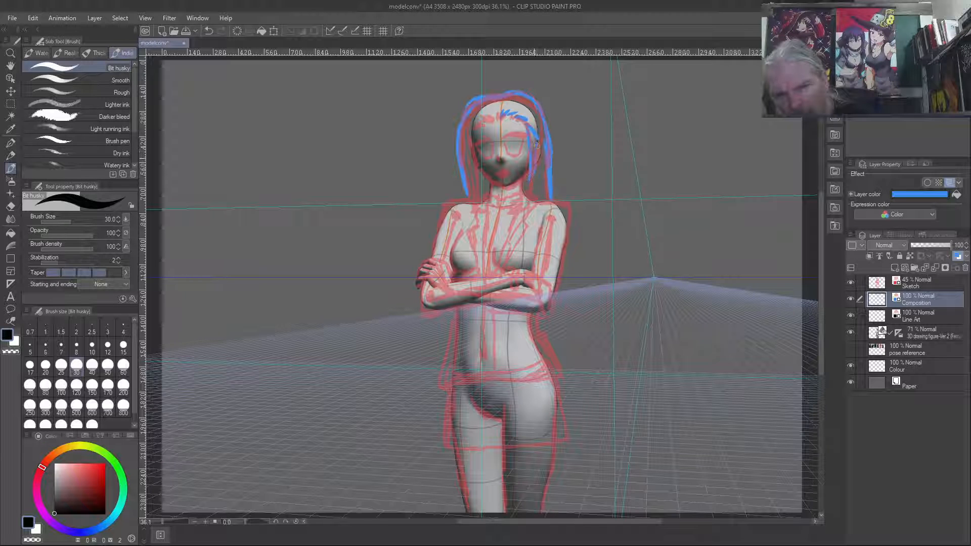
left_click_drag(498, 119, 490, 112)
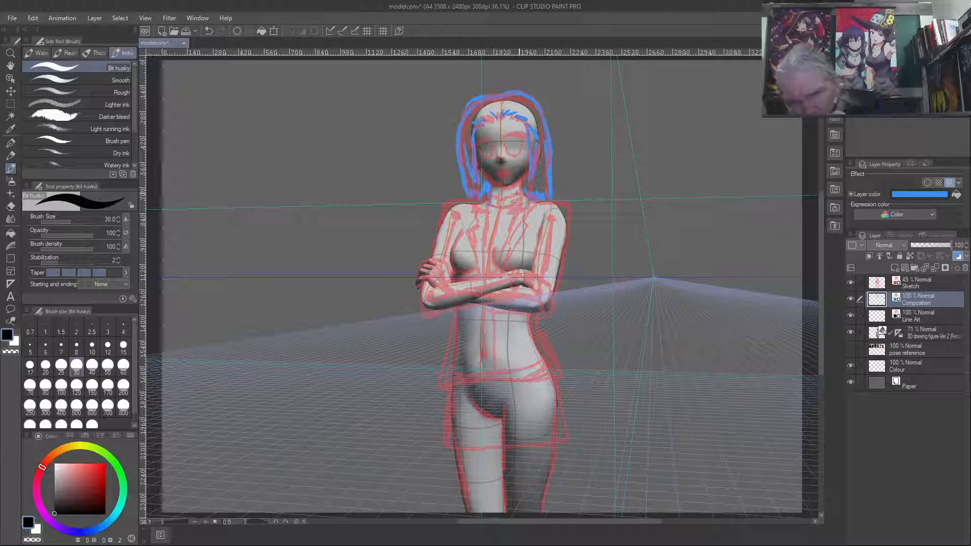
- Draw the shirt collar, the shirt's front edges and both jacket lapels in blue on the Composition layer, following the red sketch
mouse_move(511, 197)
left_mouse_down()
mouse_move(500, 212)
mouse_move(524, 199)
mouse_move(504, 212)
left_mouse_up()
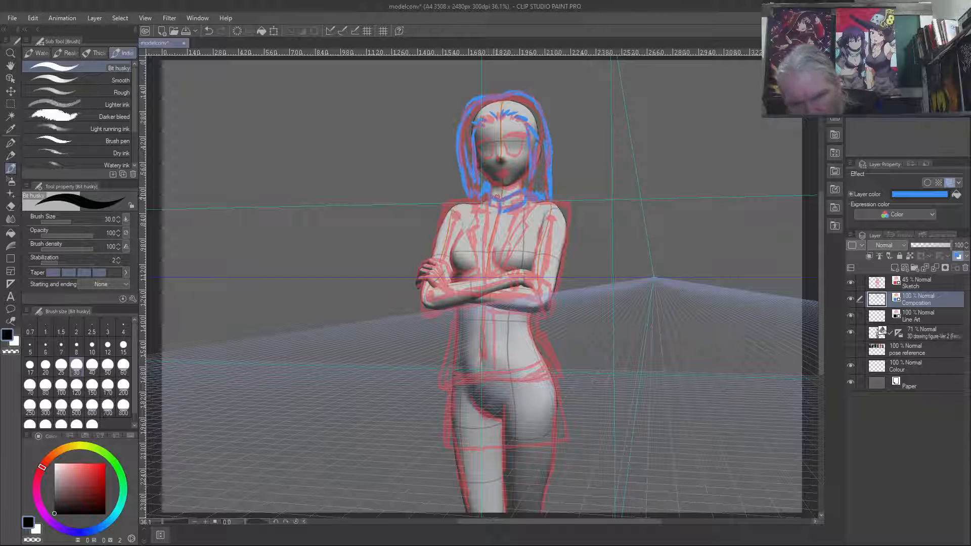
left_click_drag(486, 196, 496, 212)
left_click_drag(467, 216, 474, 263)
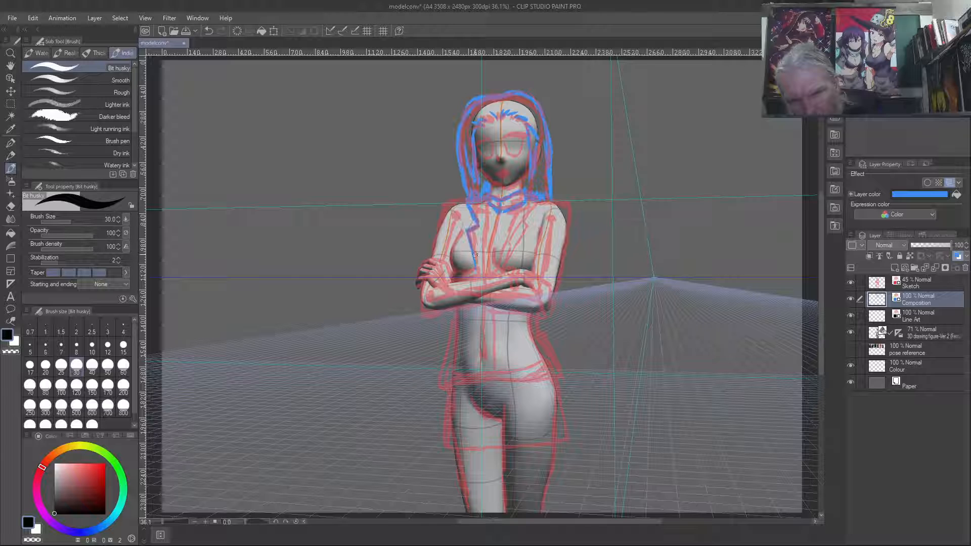
left_click_drag(487, 203, 494, 277)
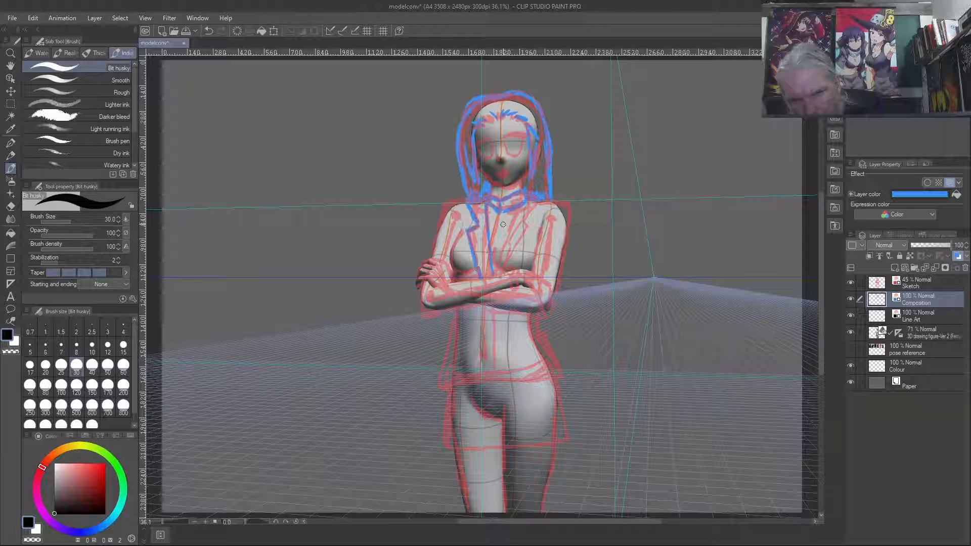
left_click_drag(537, 203, 529, 214)
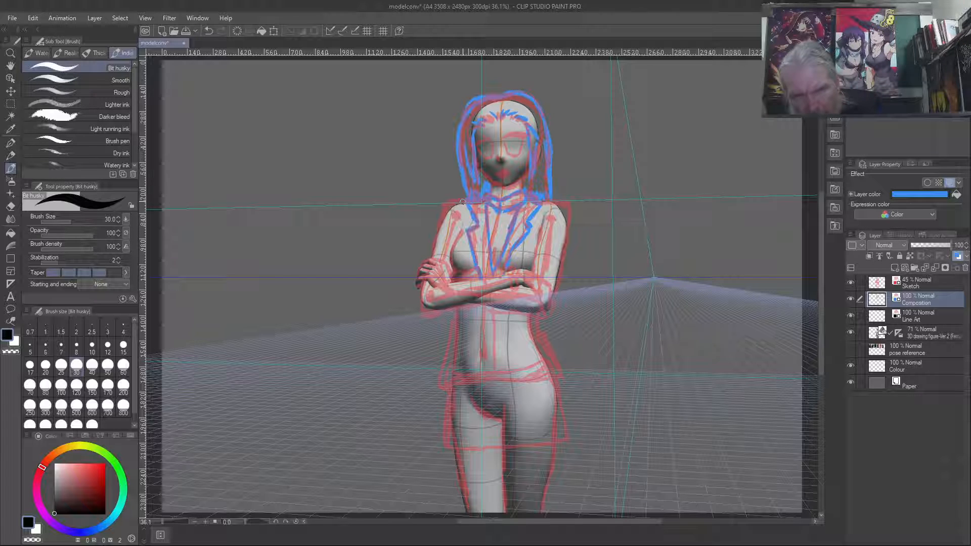
- Draw the jacket's shoulders, sleeves and crossed forearm with its cuff in blue, rounding the square shoulder corners by erasing with transparent colour
key("c")
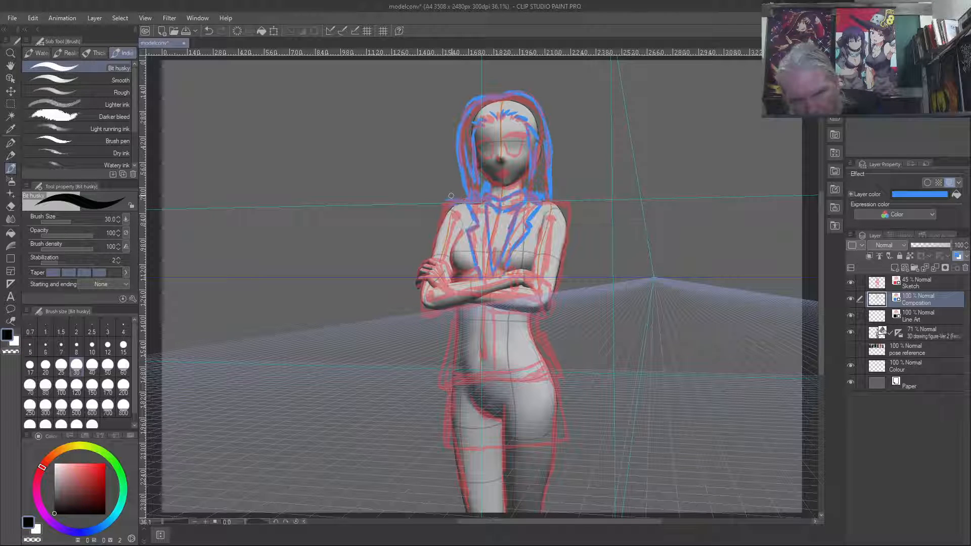
left_click_drag(446, 204, 434, 256)
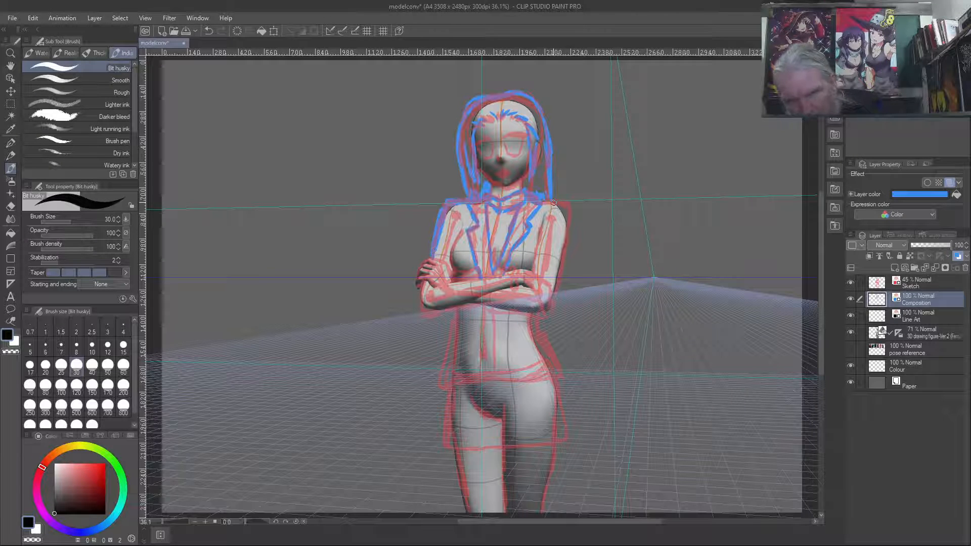
mouse_move(548, 198)
left_mouse_down()
mouse_move(572, 199)
mouse_move(554, 295)
left_mouse_up()
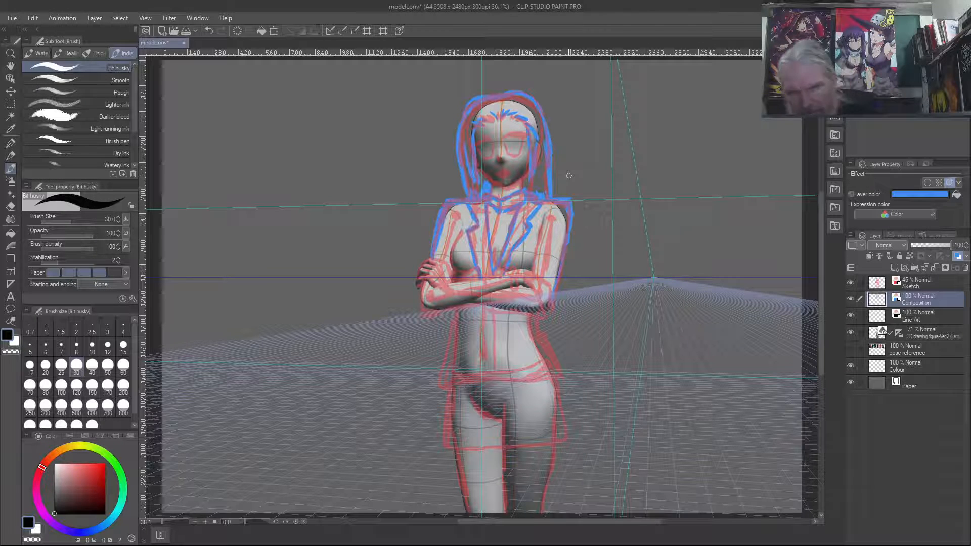
key("c")
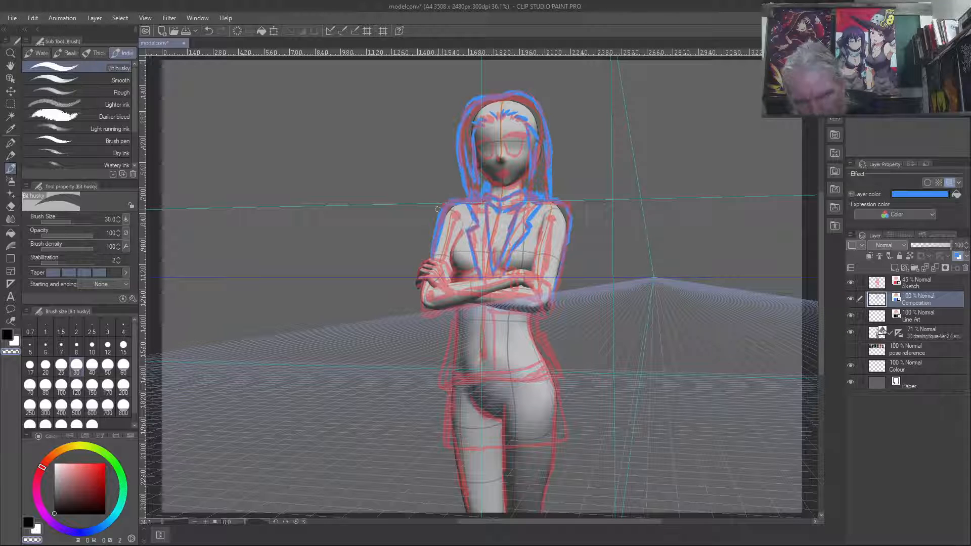
key("c")
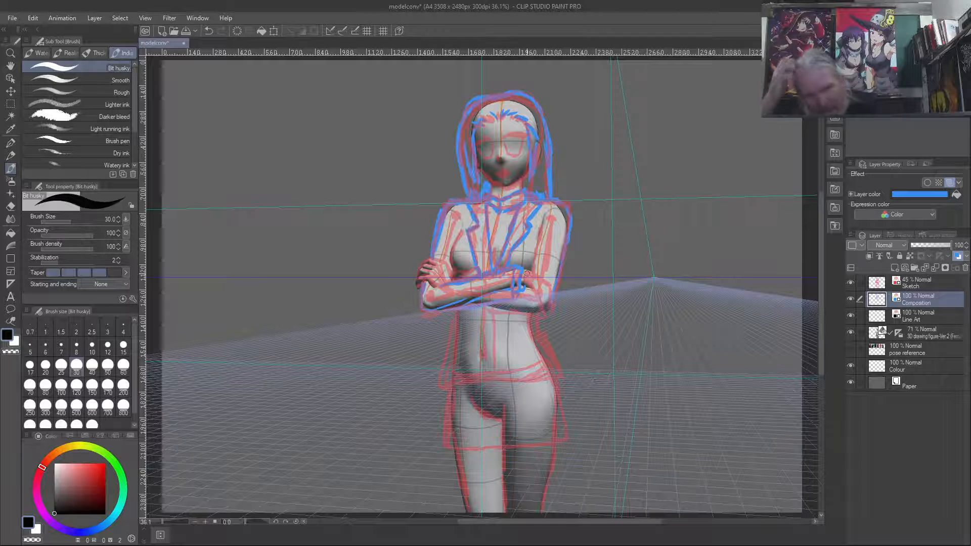
- Draw the jacket's flared lower sides, front opening and hem in blue, and check them with the Sketch layer temporarily hidden
left_click_drag(453, 324, 441, 381)
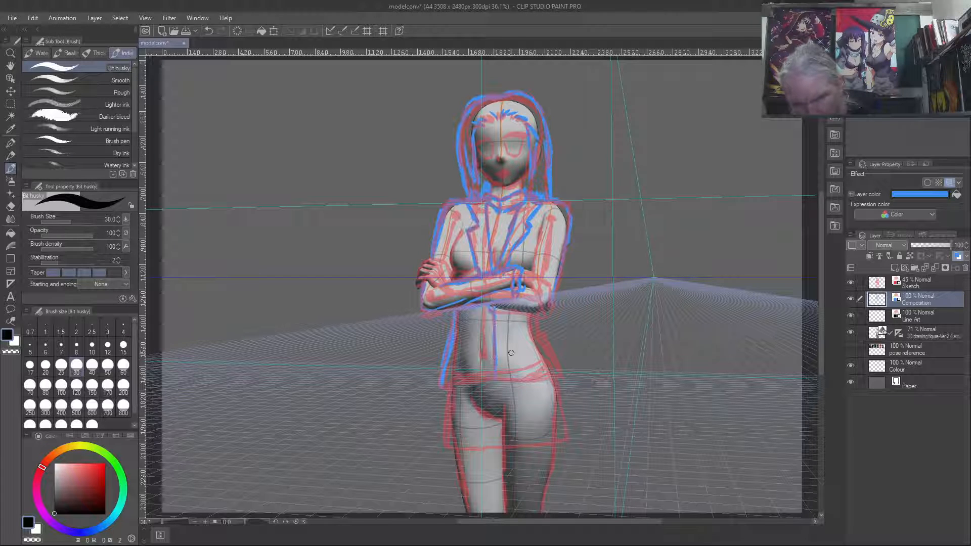
left_click_drag(495, 387, 442, 388)
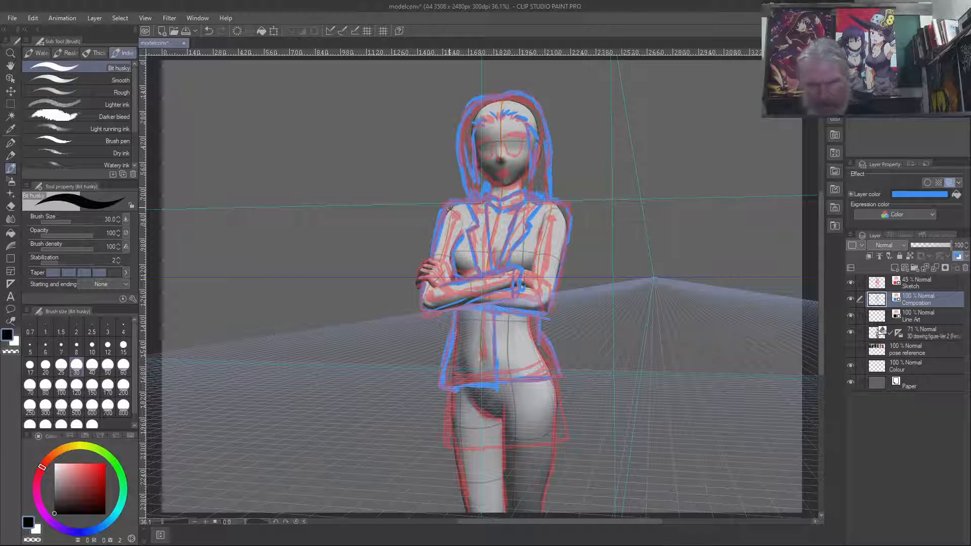
left_click(850, 283)
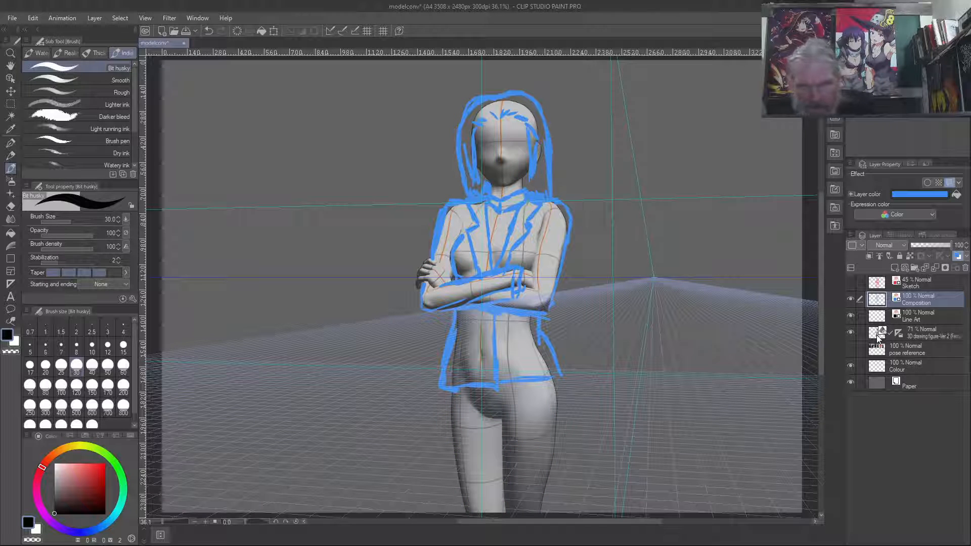
left_click(850, 283)
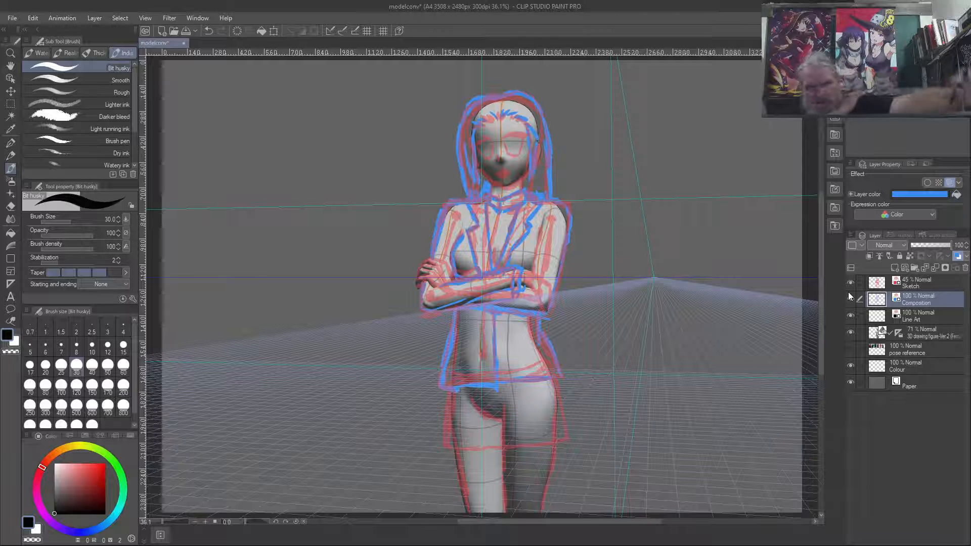
- Draw the short skirt in blue below the jacket: flared side edges, vertical pleat lines across the front and the lower hem
left_click_drag(449, 398, 444, 423)
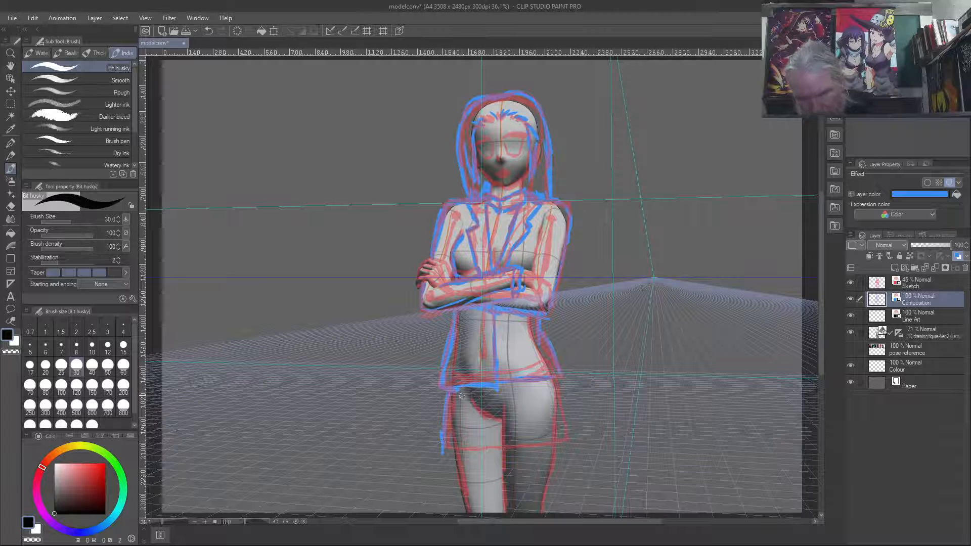
key("c")
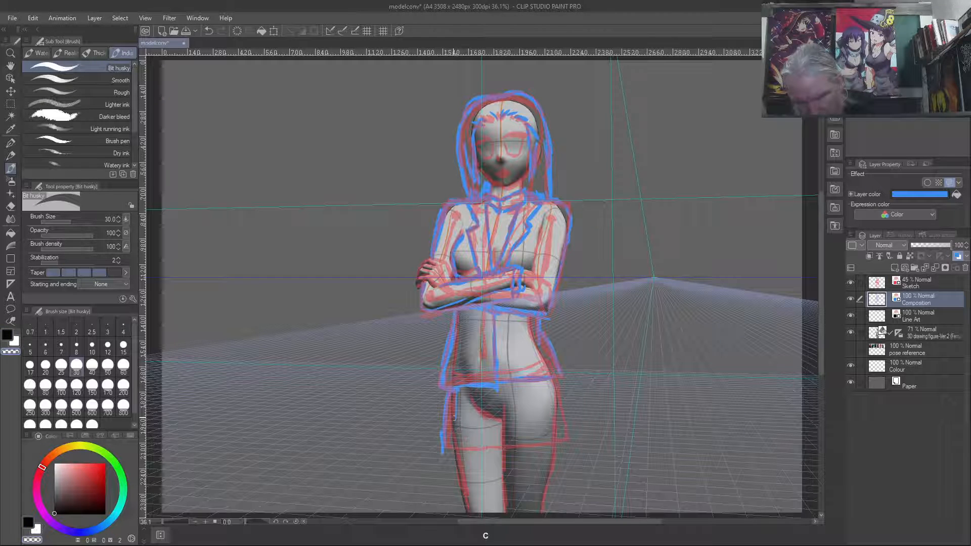
key("c")
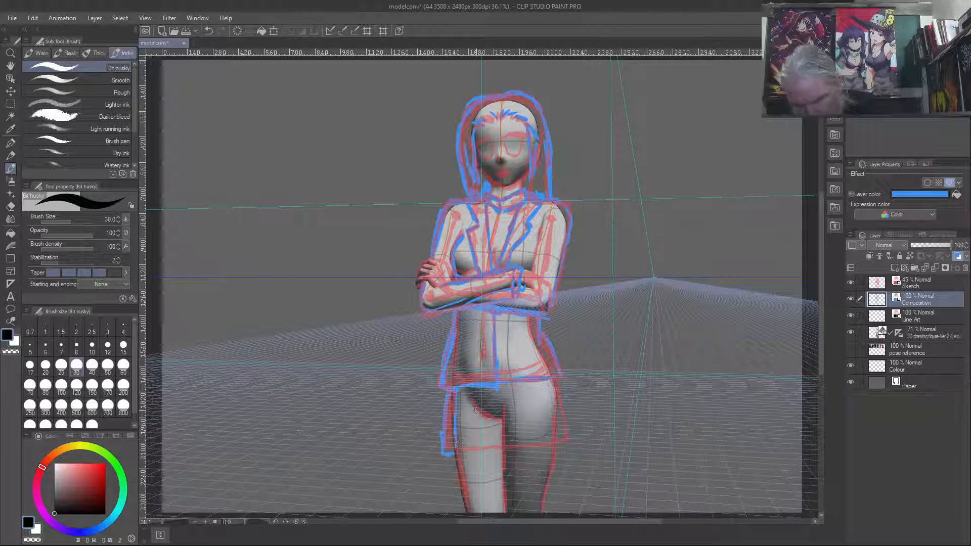
left_click_drag(494, 398, 494, 441)
mouse_move(506, 393)
left_mouse_down()
mouse_move(508, 440)
mouse_move(518, 417)
mouse_move(516, 442)
left_mouse_up()
left_click_drag(537, 385, 535, 425)
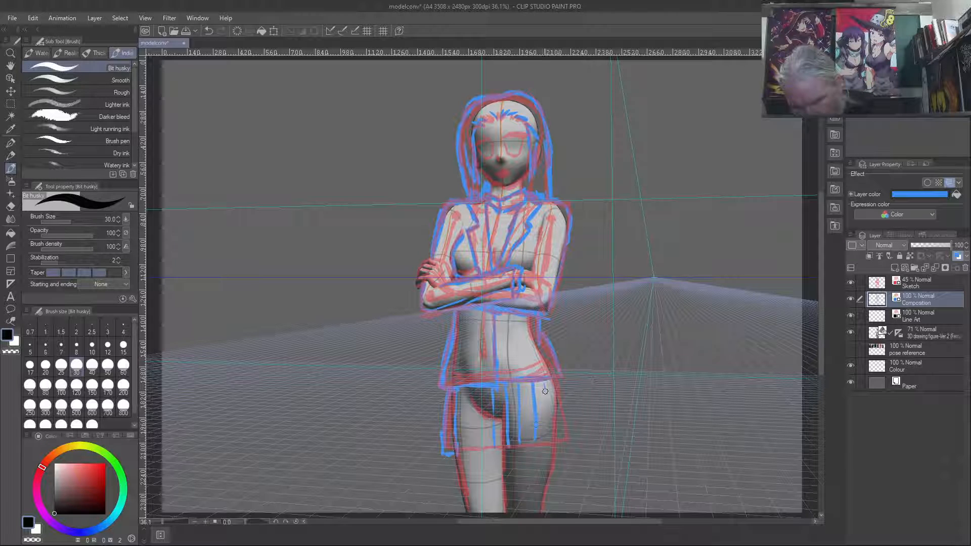
mouse_move(545, 384)
left_mouse_down()
mouse_move(546, 435)
mouse_move(556, 403)
left_mouse_up()
left_click_drag(566, 439, 557, 396)
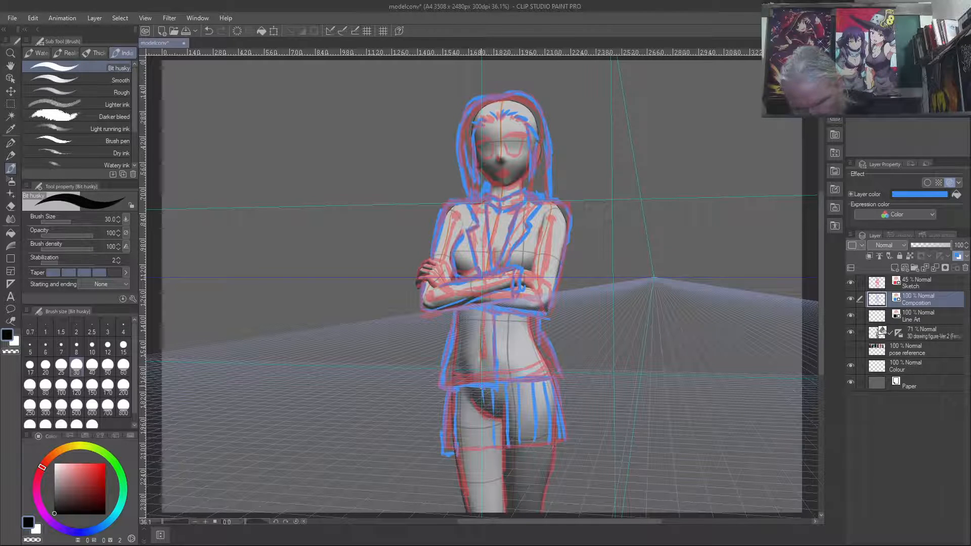
mouse_move(480, 386)
left_mouse_down()
mouse_move(483, 445)
mouse_move(471, 400)
mouse_move(476, 445)
left_mouse_up()
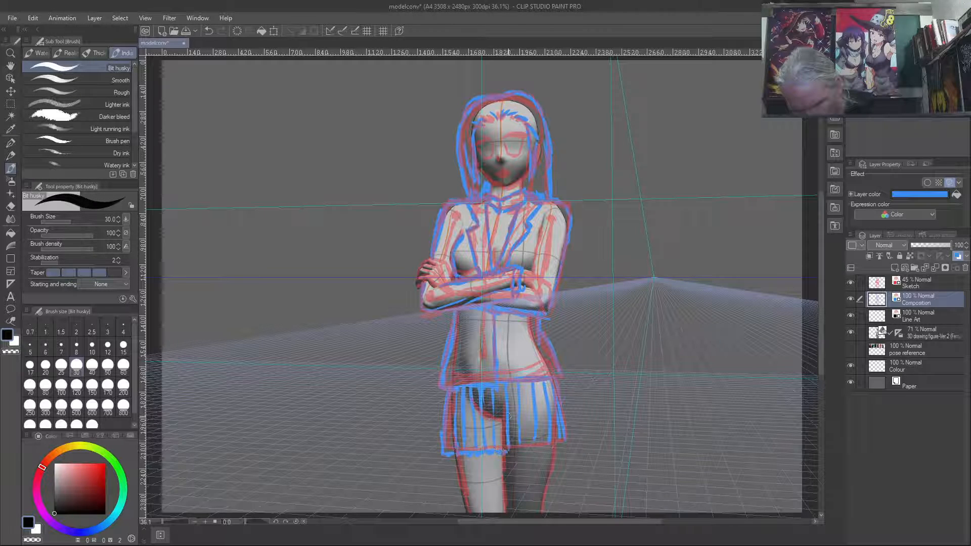
left_click_drag(517, 452, 558, 448)
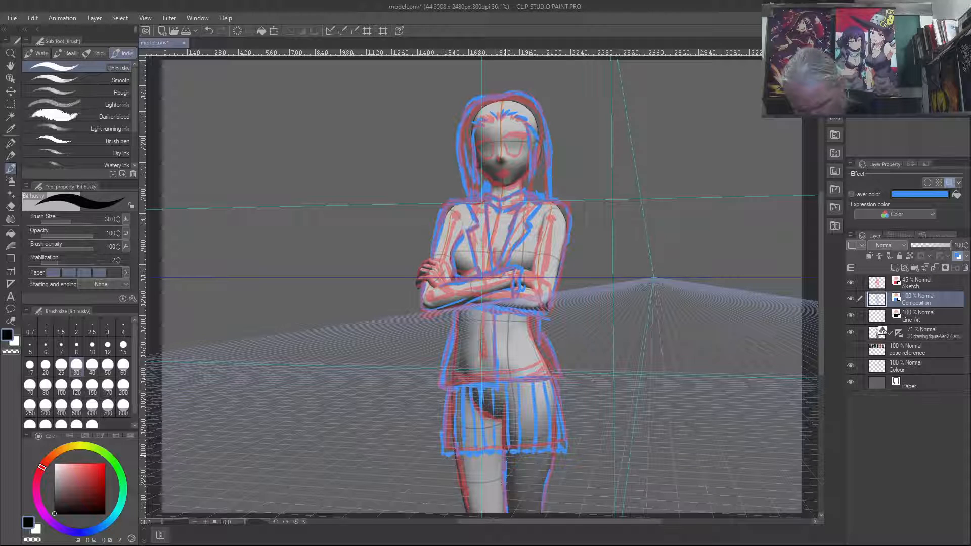
- Draw the leg outlines in blue below the skirt hem, and compare the drawing with the Sketch layer hidden and shown
left_click_drag(455, 457, 466, 513)
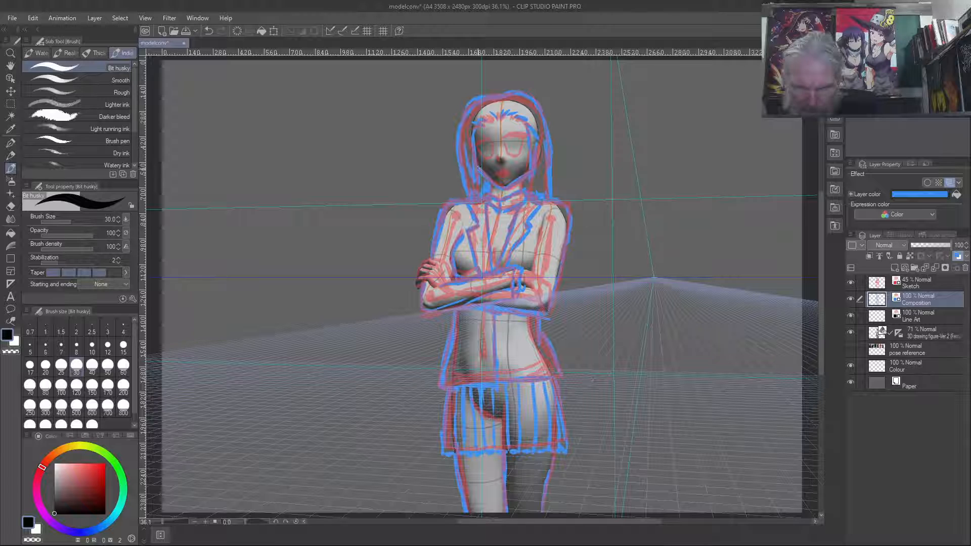
left_click(850, 282)
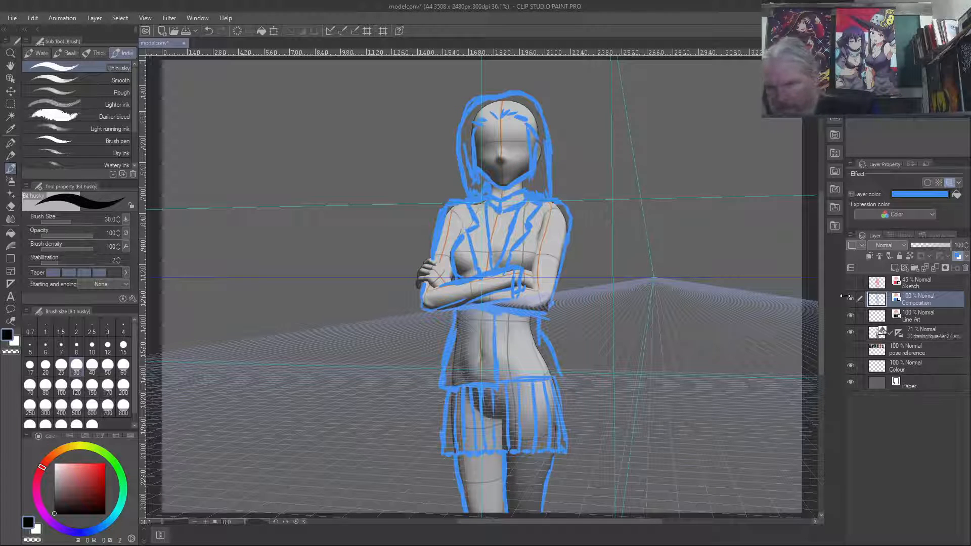
left_click(848, 283)
left_click(848, 284)
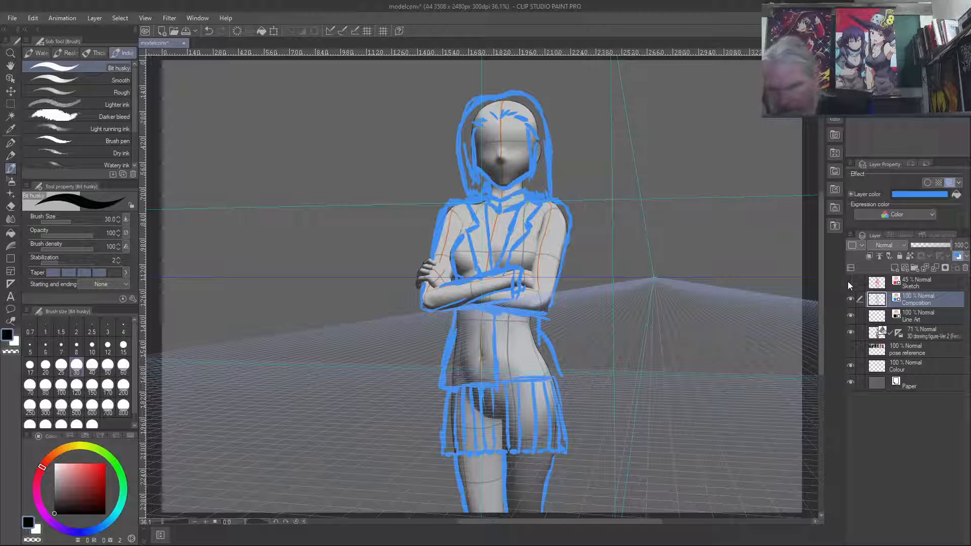
left_click(851, 283)
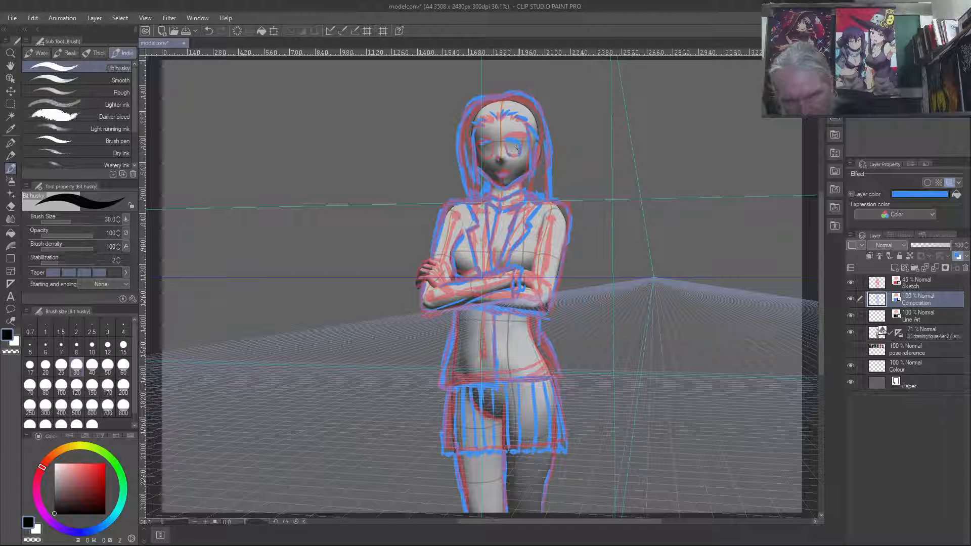
- Draw the eyes, eyebrows and mouth in blue, and check the face with the Sketch and 3D drawing figure layers hidden
left_click_drag(505, 143, 519, 155)
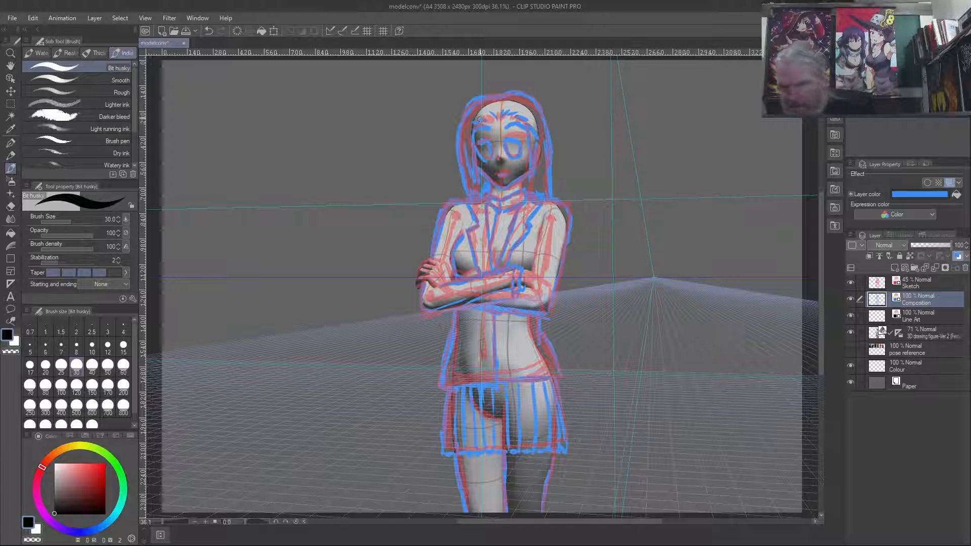
left_click(851, 283)
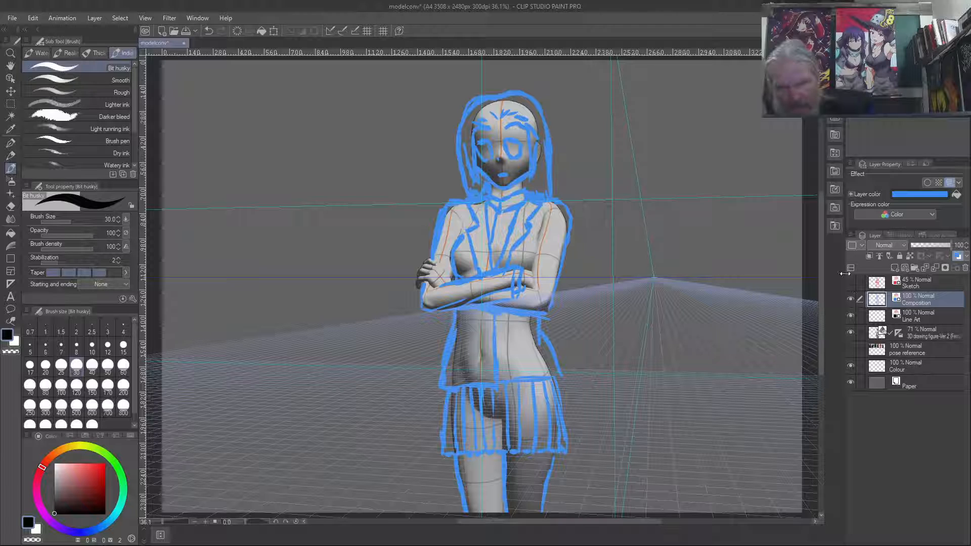
left_click(851, 332)
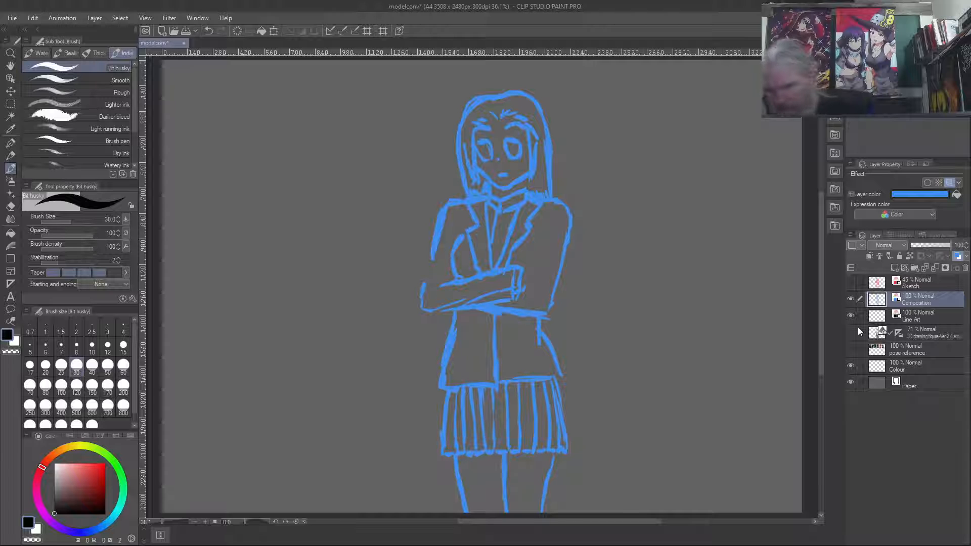
left_click(851, 333)
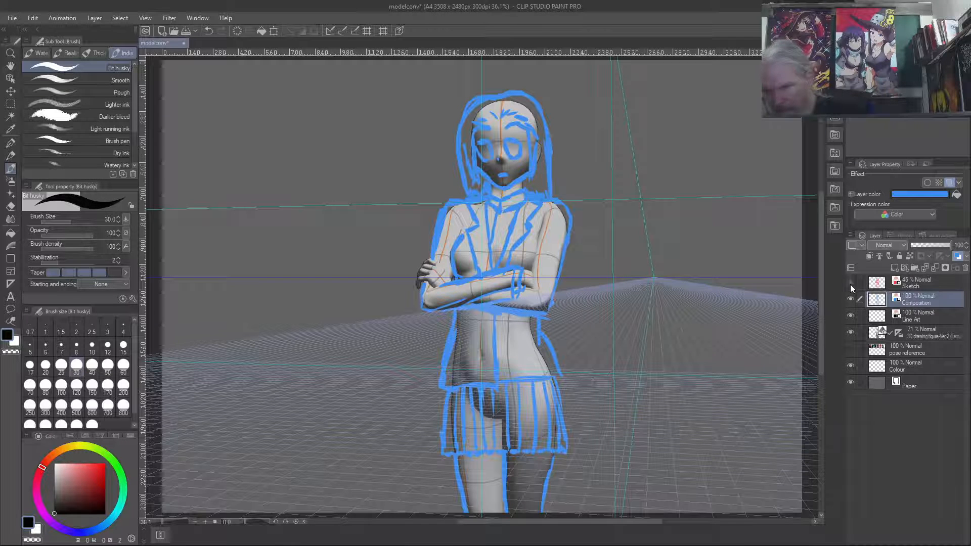
- Add the hand on the upper arm and the bent sleeve at the opposite elbow in blue, checking them without the sketch and 3D figure
left_click(850, 282)
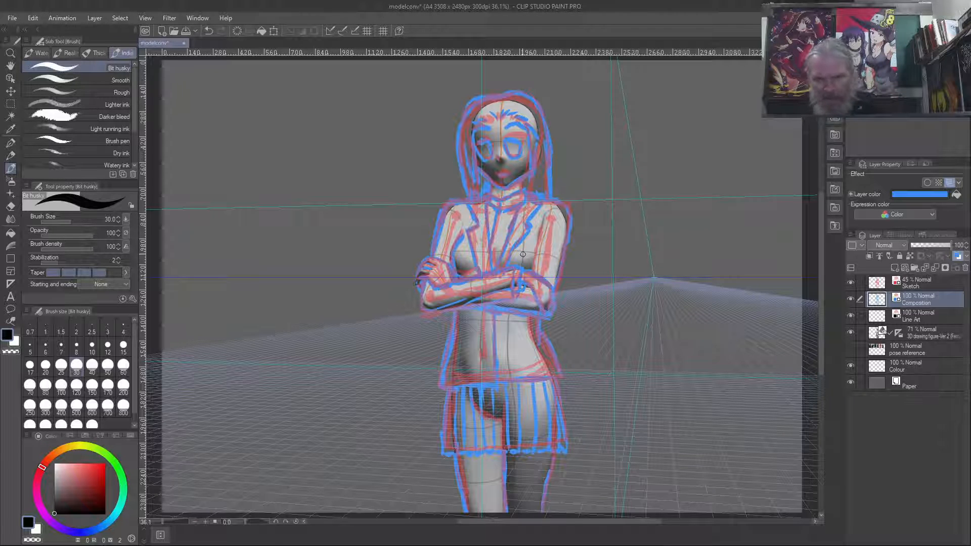
left_click(850, 282)
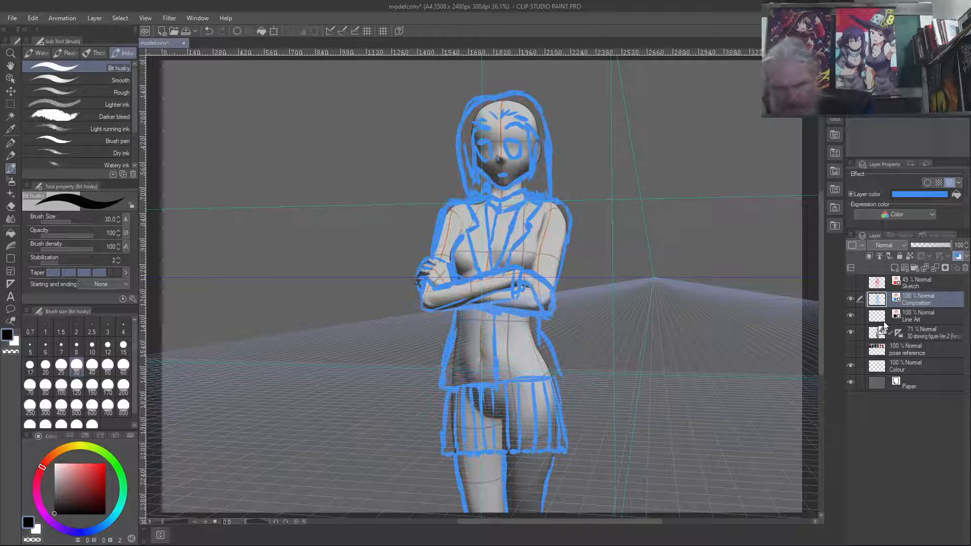
left_click(851, 334)
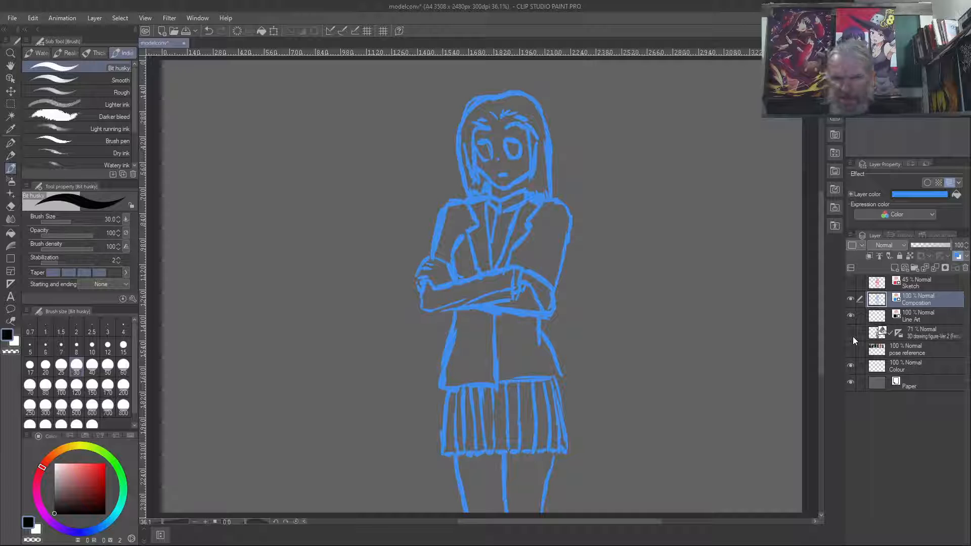
left_click(850, 332)
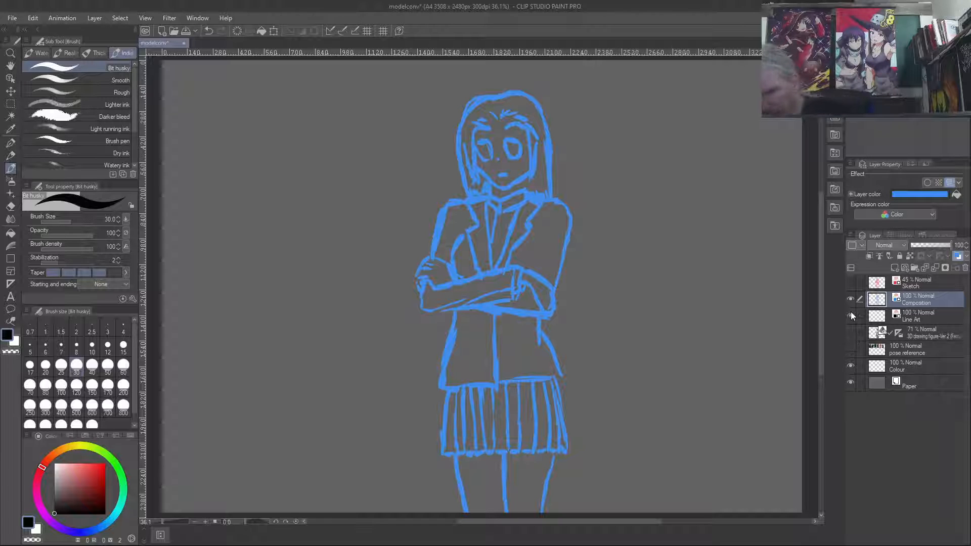
- Add the inner sleeve line beside the lapel in blue with the Sketch layer shown, and hide the Sketch and 3D drawing figure layers
left_click(851, 284)
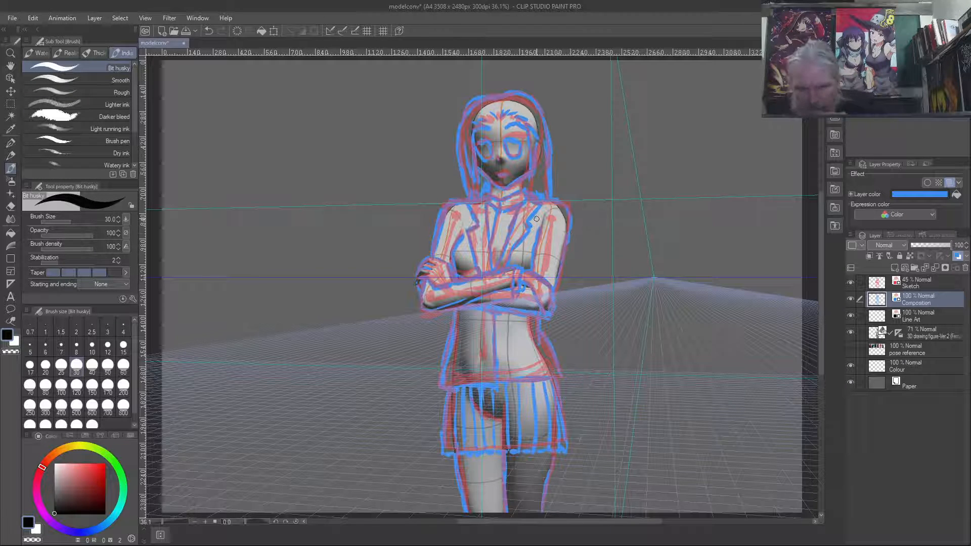
left_click(850, 283)
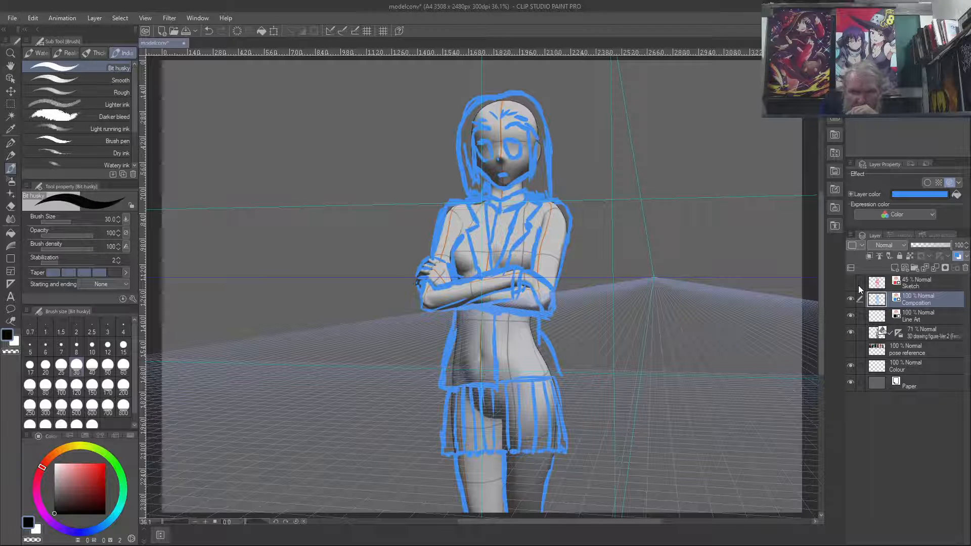
left_click(851, 332)
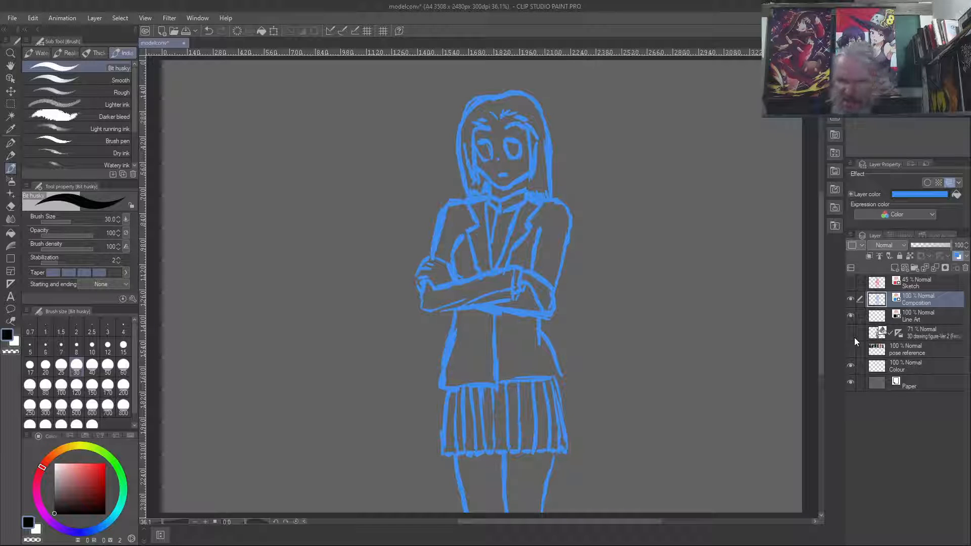
left_click(850, 332)
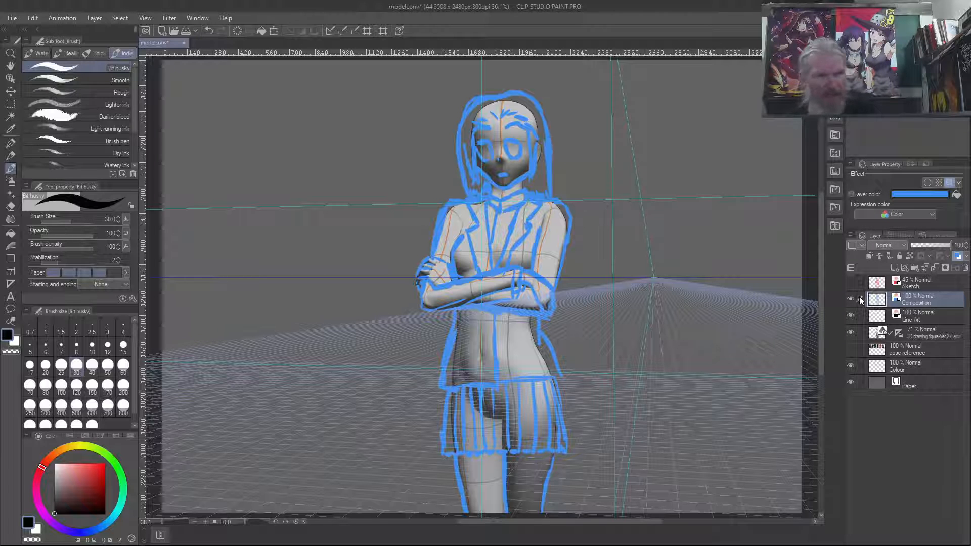
key("ctrl+shift+h")
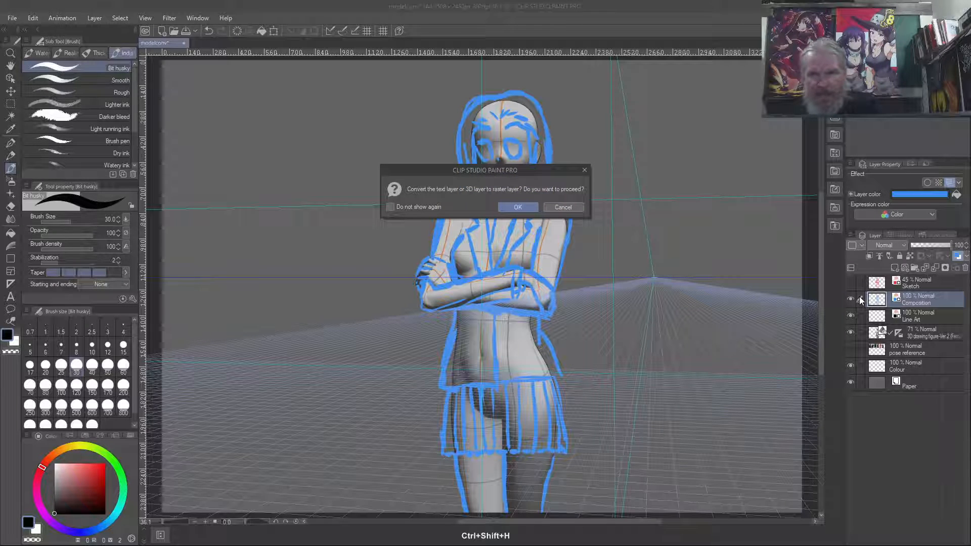
left_click(558, 208)
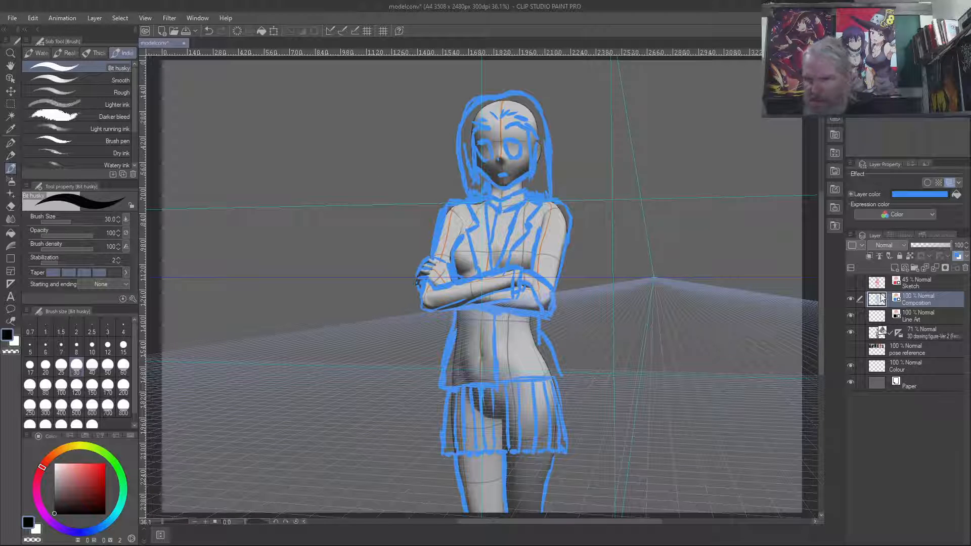
left_click(851, 333)
key("ctrl+shift+h")
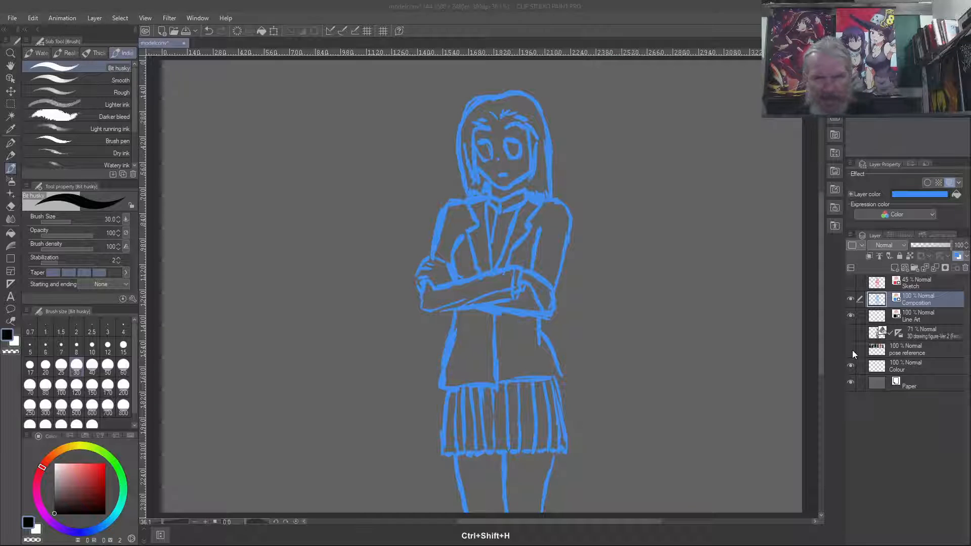
left_click(567, 208)
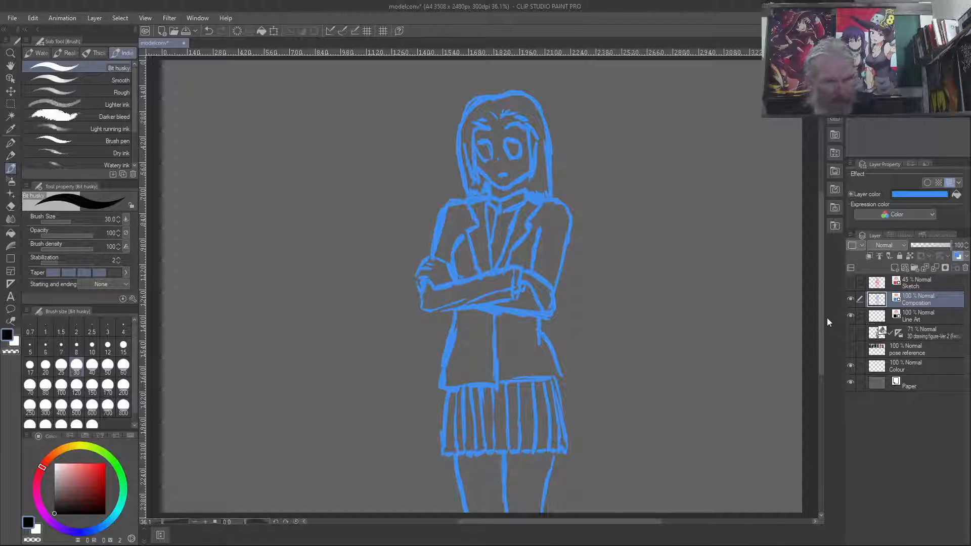
- Check the balance of the blue figure by repeatedly flipping the canvas horizontally and back to its normal orientation
key("ctrl+shift+y")
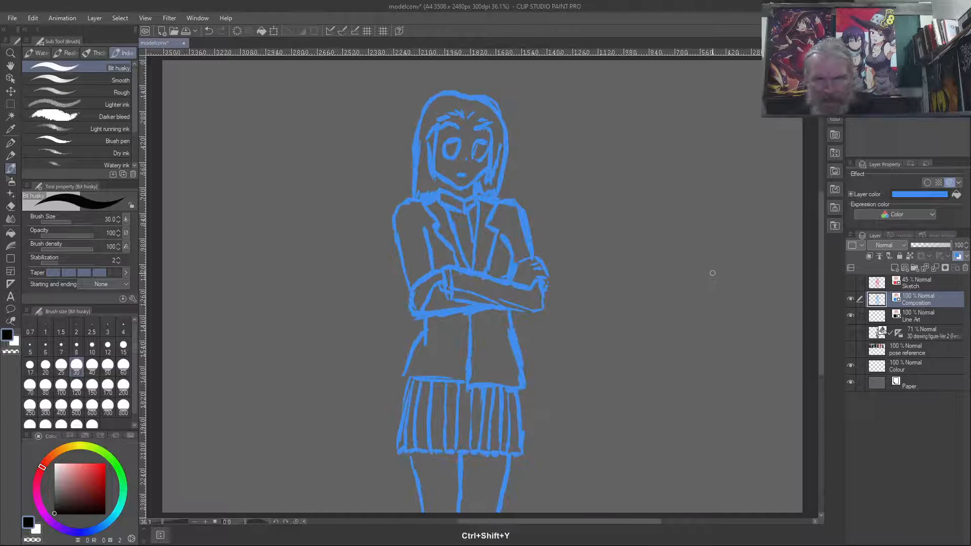
key("ctrl+shift+y")
key("ctrl+shift+y")
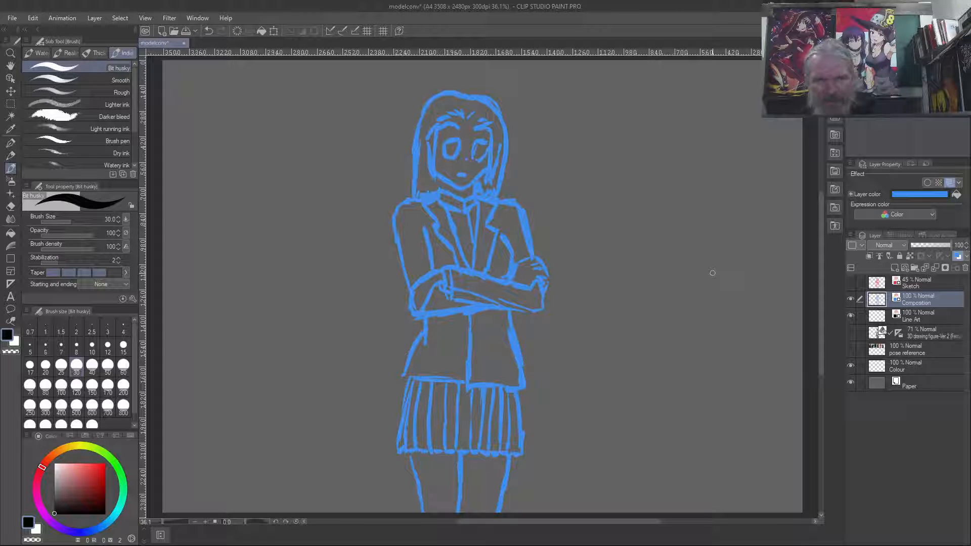
key("ctrl+shift+y")
key("ctrl+shift+y")
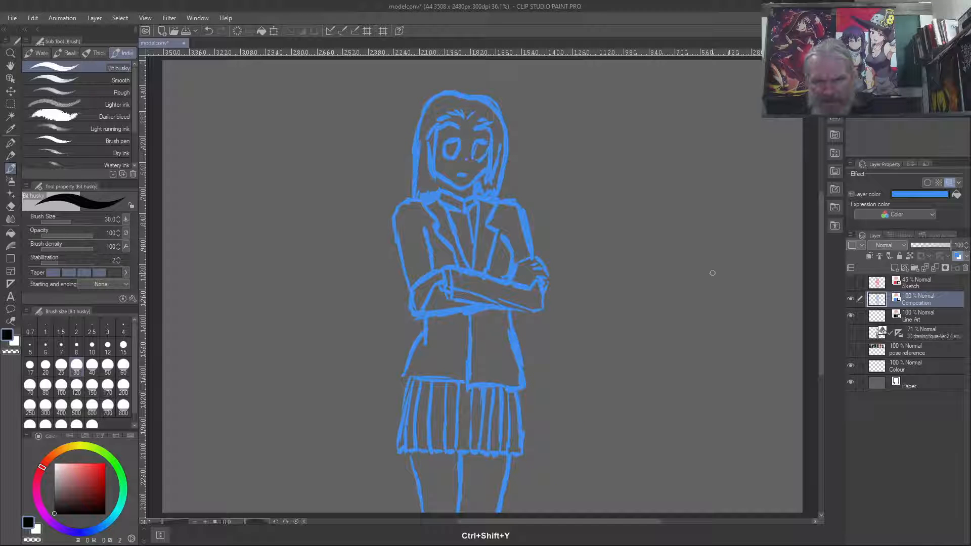
key("ctrl+shift+y")
key("ctrl+shift+y")
key("ctrl+shift+y")
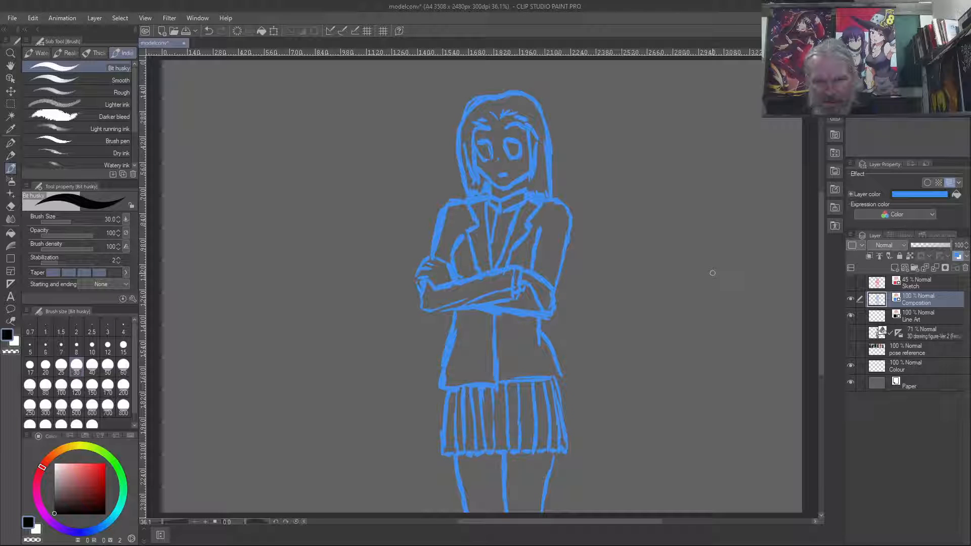
key("ctrl+shift+y")
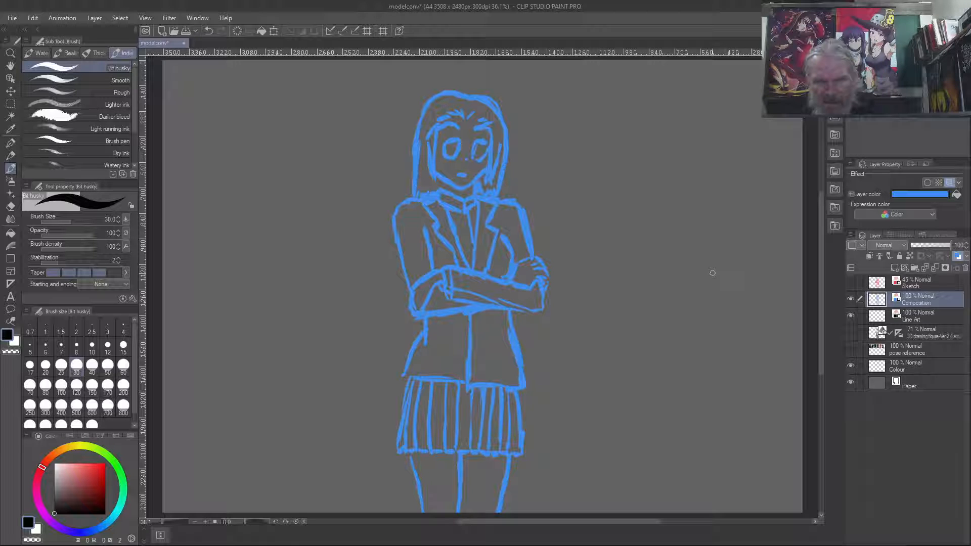
key("ctrl+shift+y")
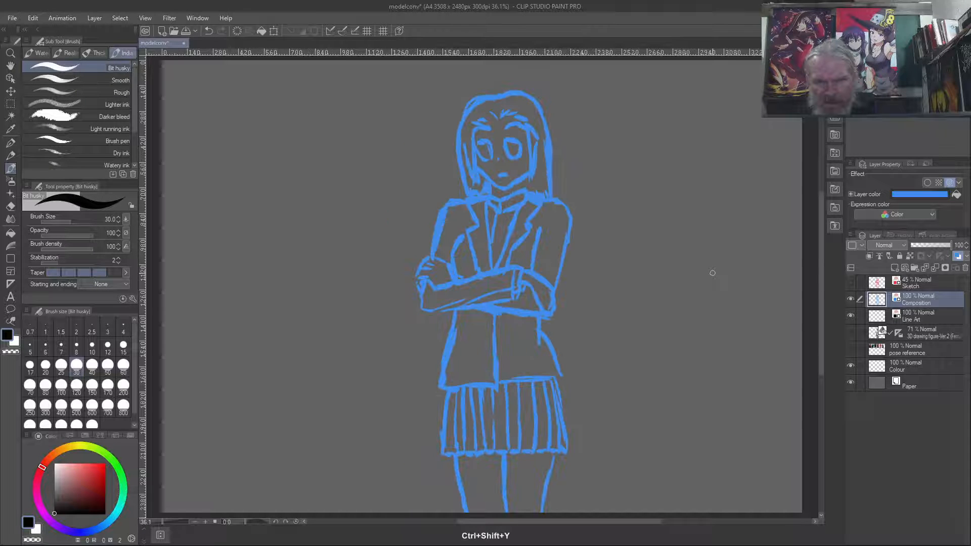
- Show the Sketch layer over the blue drawing and make Line Art the active layer
left_click(850, 283)
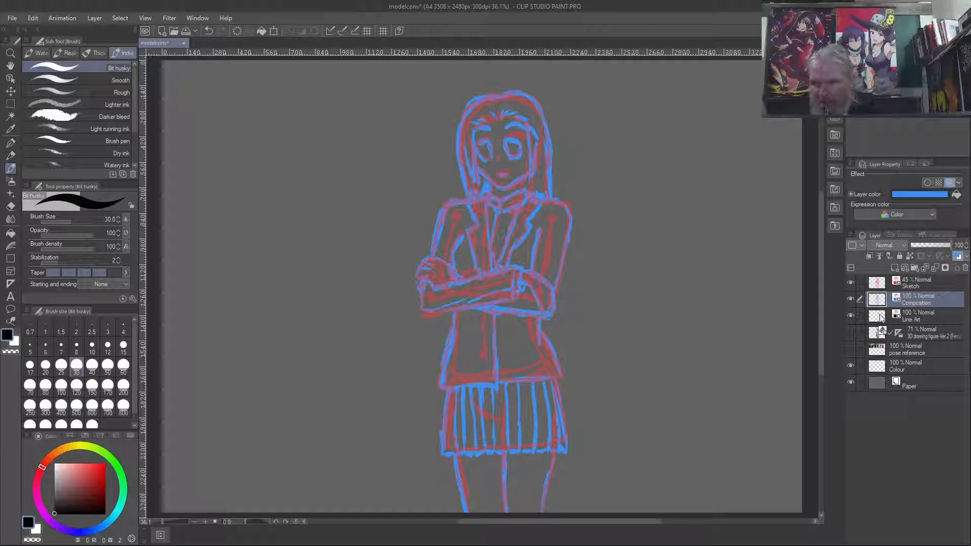
left_click(927, 313)
scroll(649, 220, "up", 1)
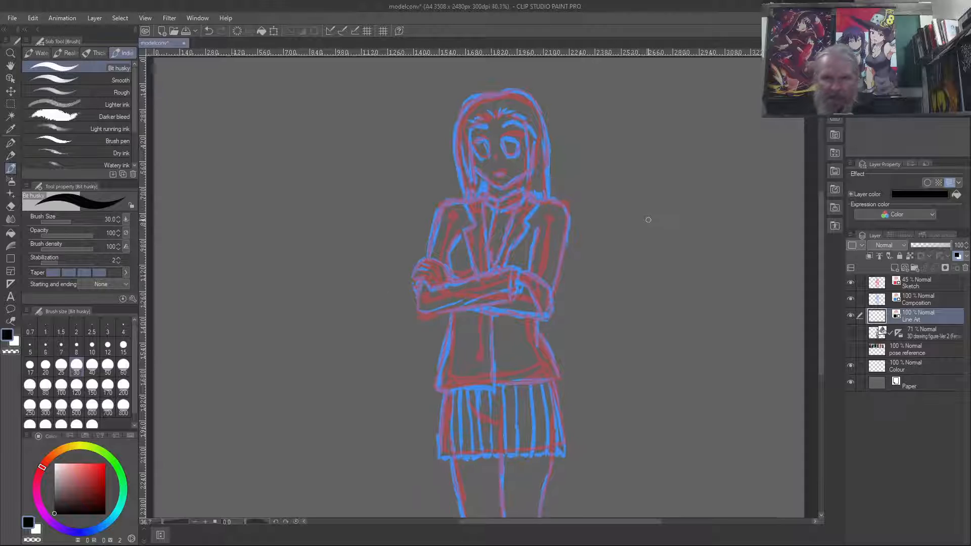
scroll(648, 220, "up", 1)
scroll(648, 220, "down", 2)
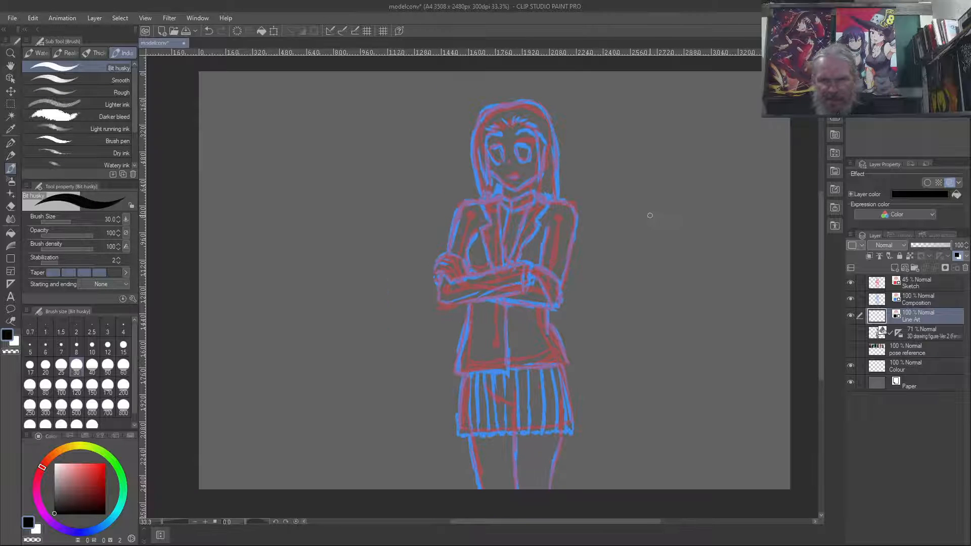
scroll(650, 215, "up", 1)
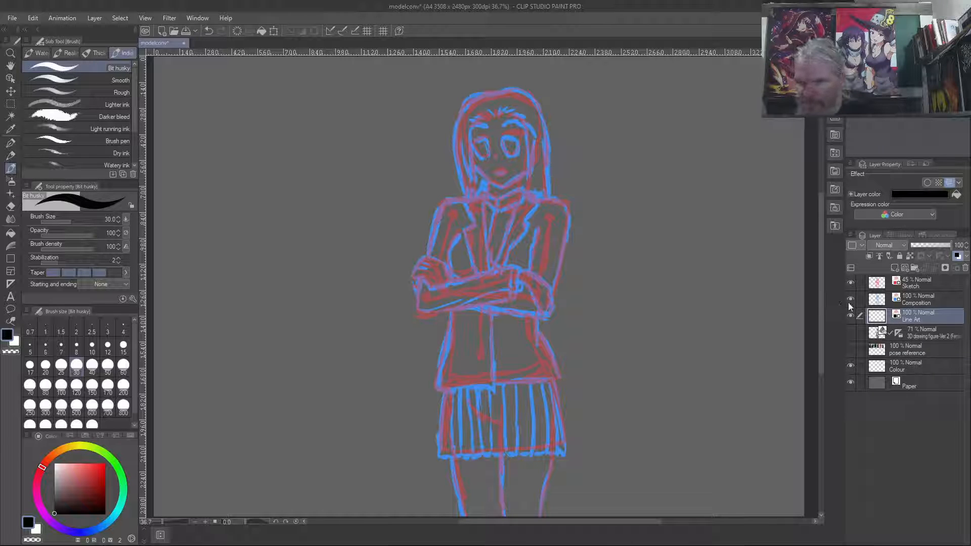
- Hide the Sketch layer and lower the Composition layer's opacity to 50%
left_click(921, 300)
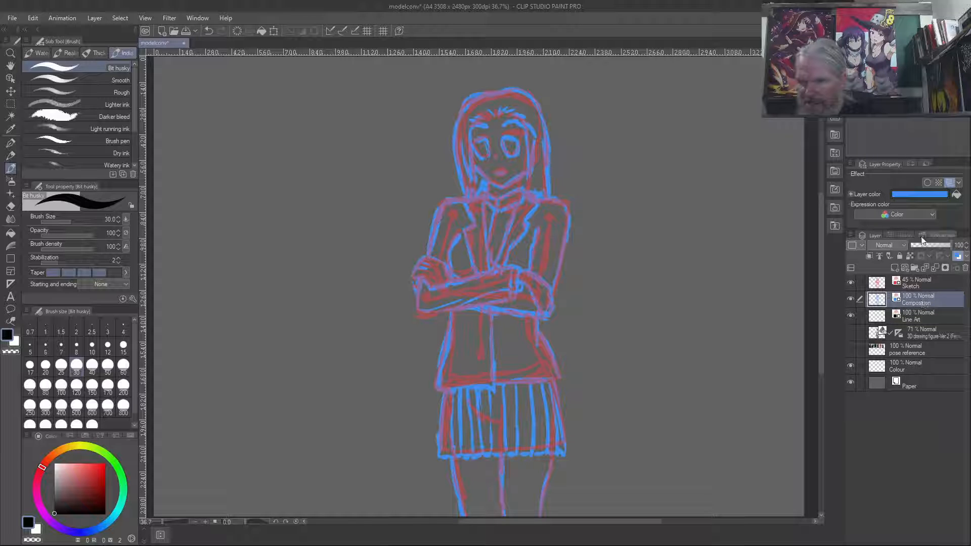
left_click(920, 284)
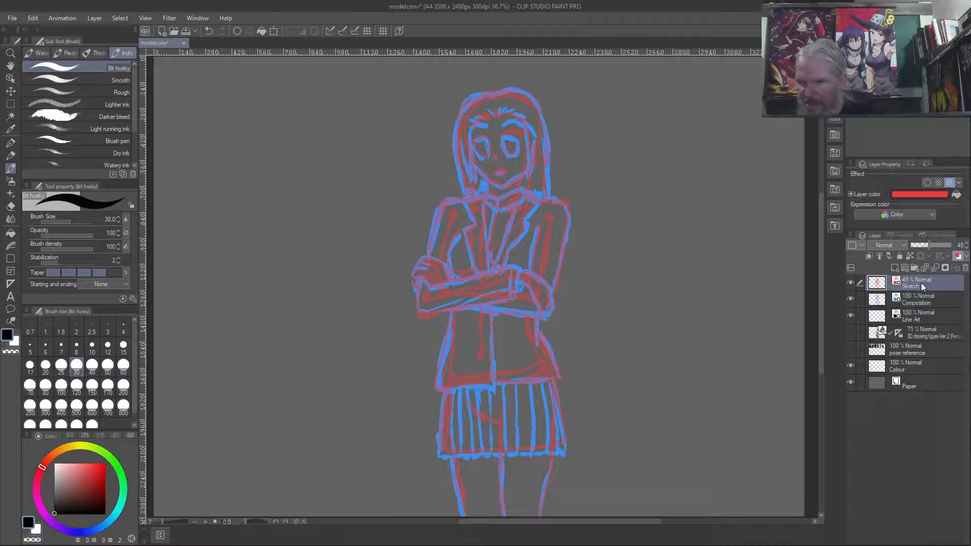
left_click(850, 284)
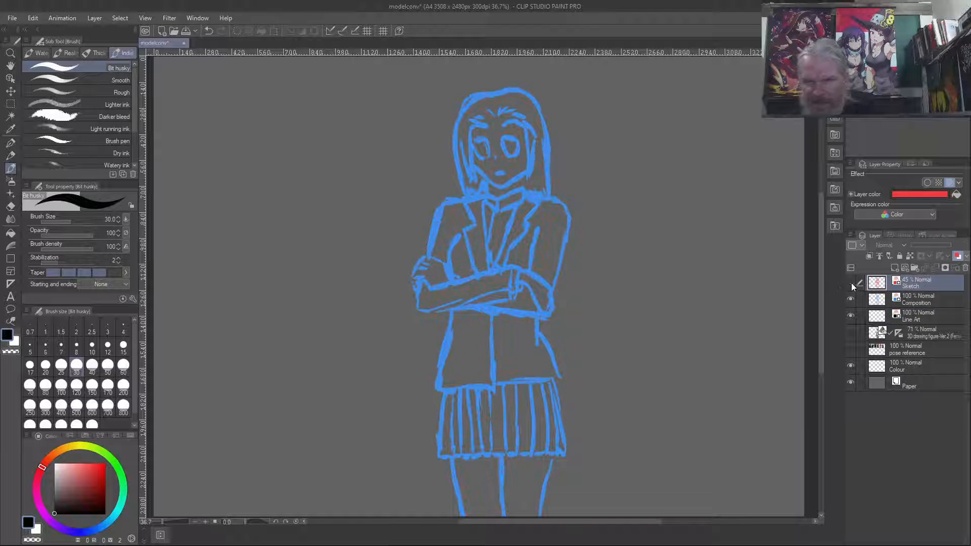
left_click(924, 299)
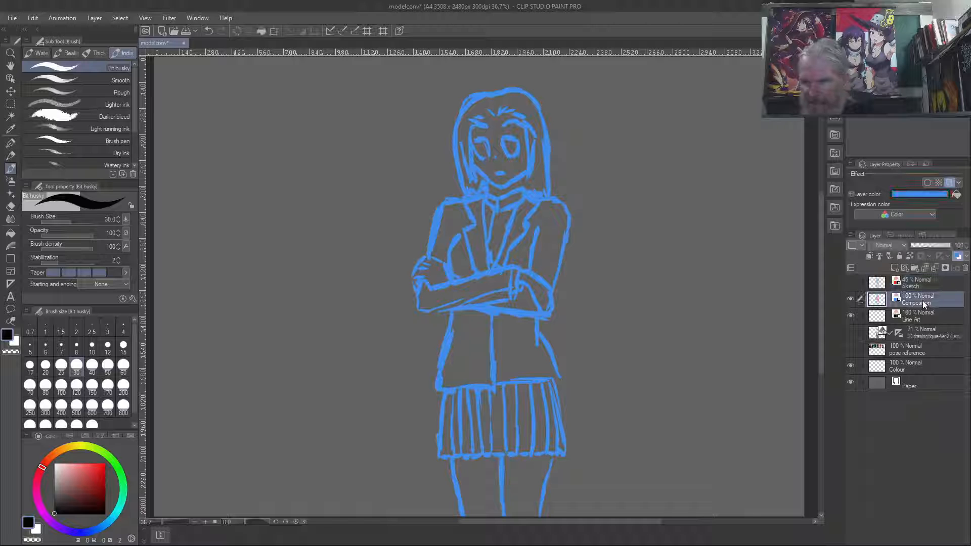
left_click(931, 244)
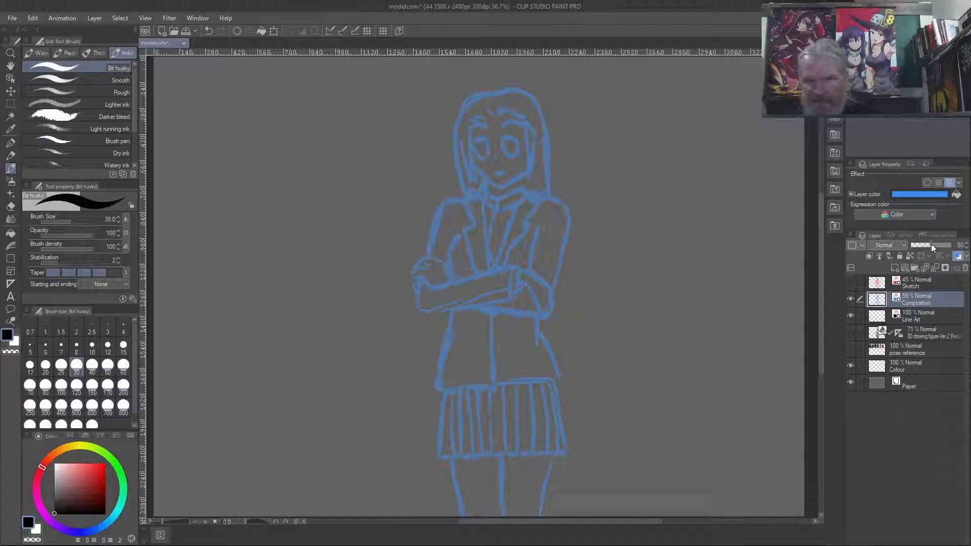
- Make Line Art the active layer and reduce the Bit husky brush size to 7 with the face in close view
left_click(893, 315)
scroll(652, 247, "up", 2)
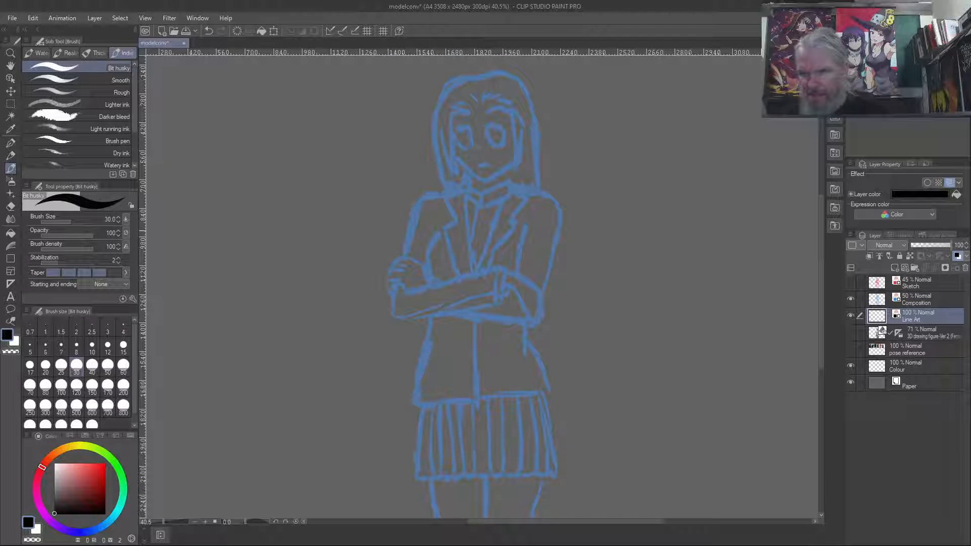
left_click_drag(818, 250, 820, 210)
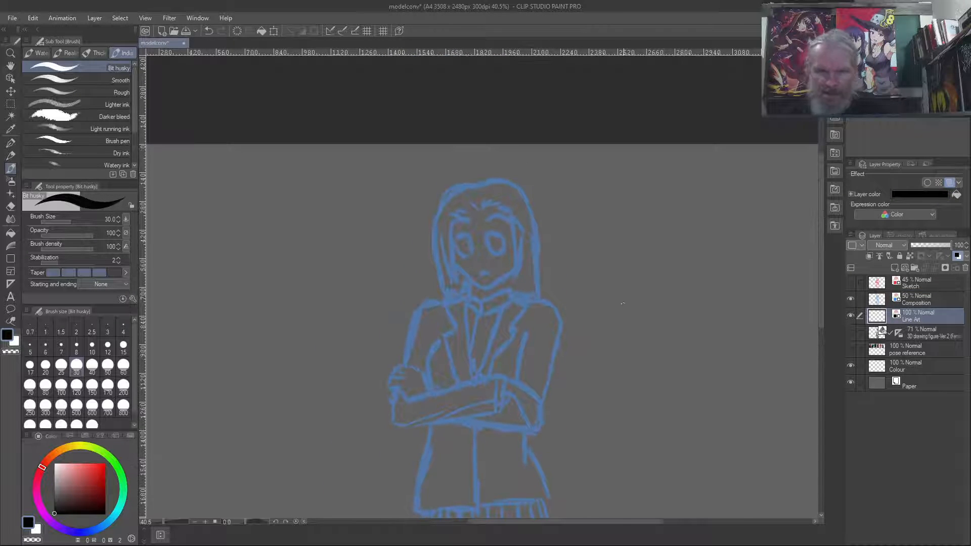
scroll(574, 290, "up", 5)
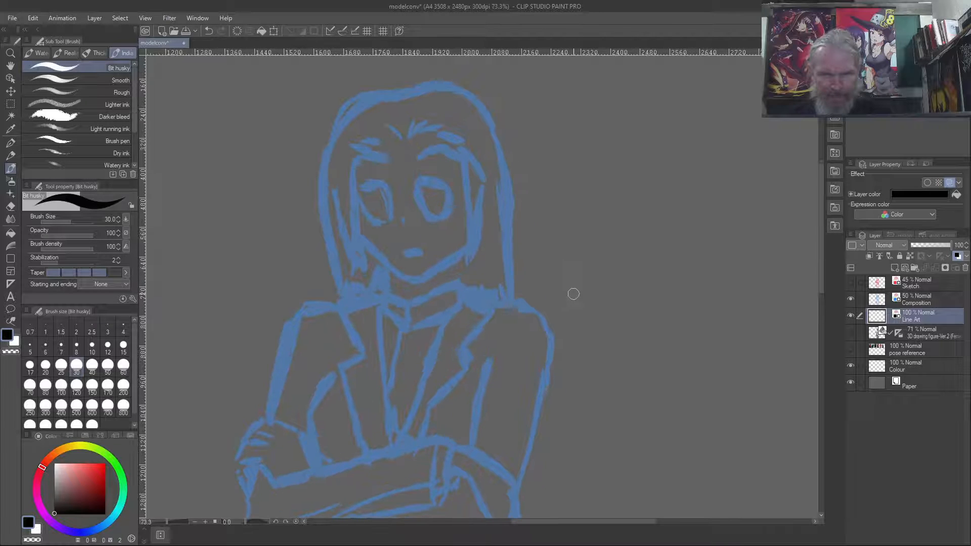
scroll(573, 292, "up", 4)
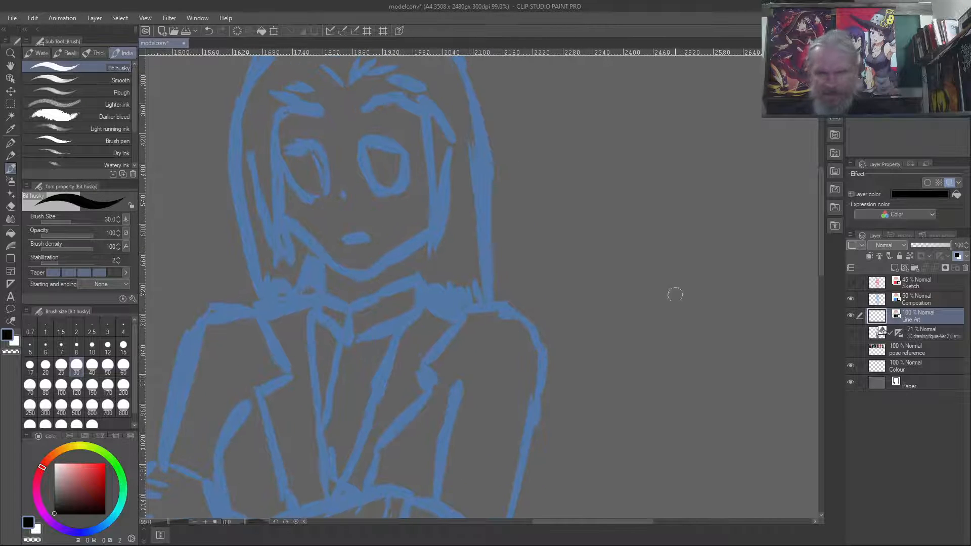
left_click_drag(819, 259, 820, 227)
left_click_drag(531, 366, 679, 353)
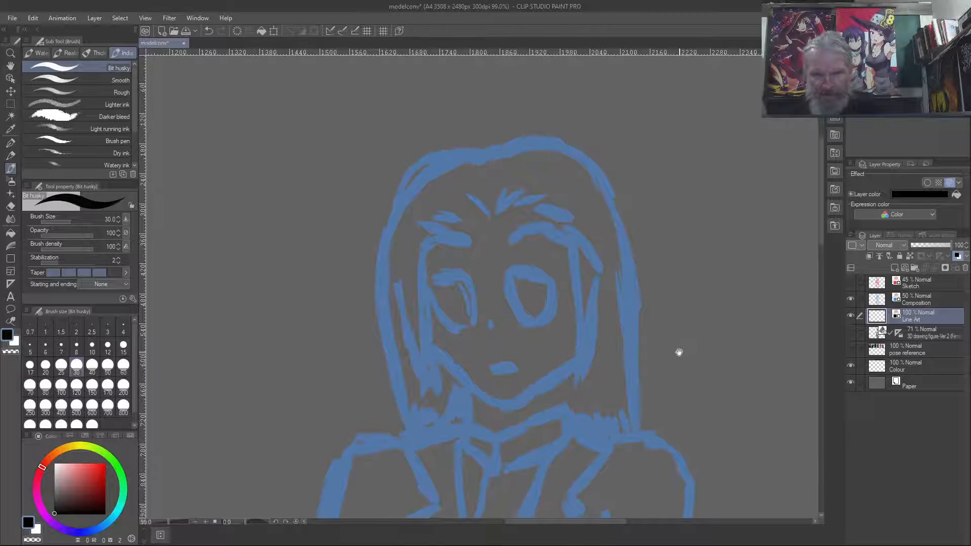
scroll(575, 327, "up", 1)
scroll(575, 327, "up", 1)
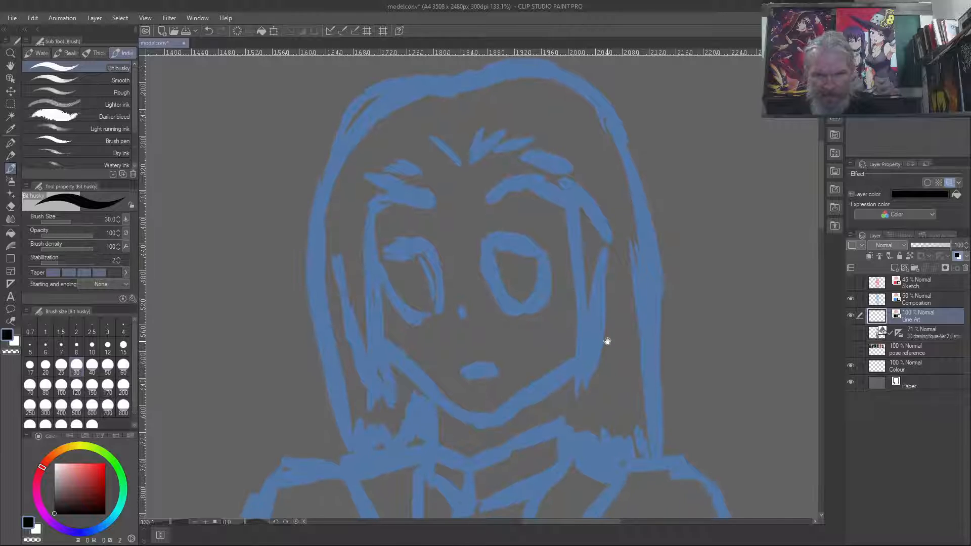
scroll(594, 364, "up", 1)
left_click_drag(594, 364, 605, 363)
key("bracketleft")
key("bracketleft")
key("bracketleft")
key("bracketleft")
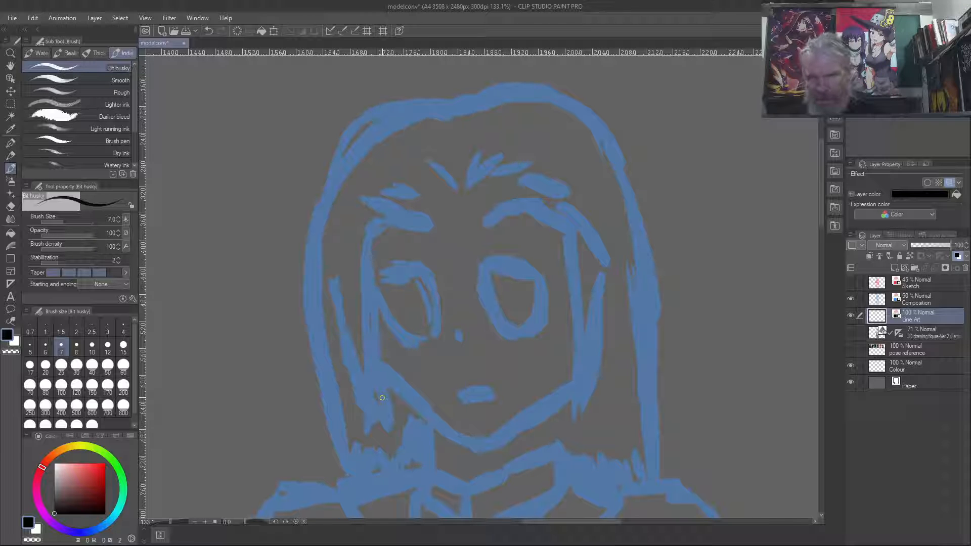
- Try inking the left jaw line with overlapping black strokes from the chin to the cheek, and undo them
left_click_drag(430, 398, 430, 160)
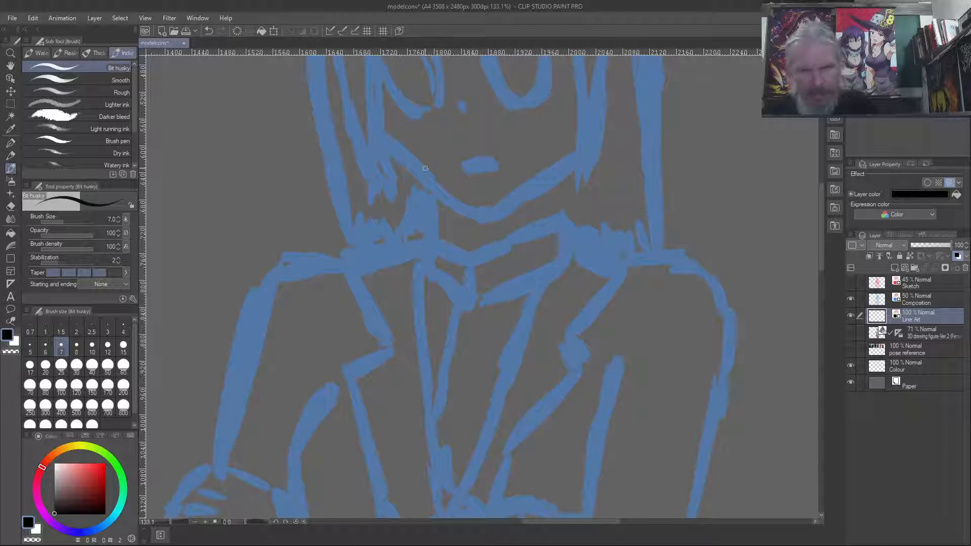
mouse_move(476, 211)
left_mouse_down()
mouse_move(437, 188)
mouse_move(470, 199)
mouse_move(477, 214)
mouse_move(403, 167)
left_mouse_up()
left_click_drag(448, 198, 381, 148)
left_click_drag(473, 212, 381, 150)
key("ctrl+z")
key("ctrl+z")
key("ctrl+z")
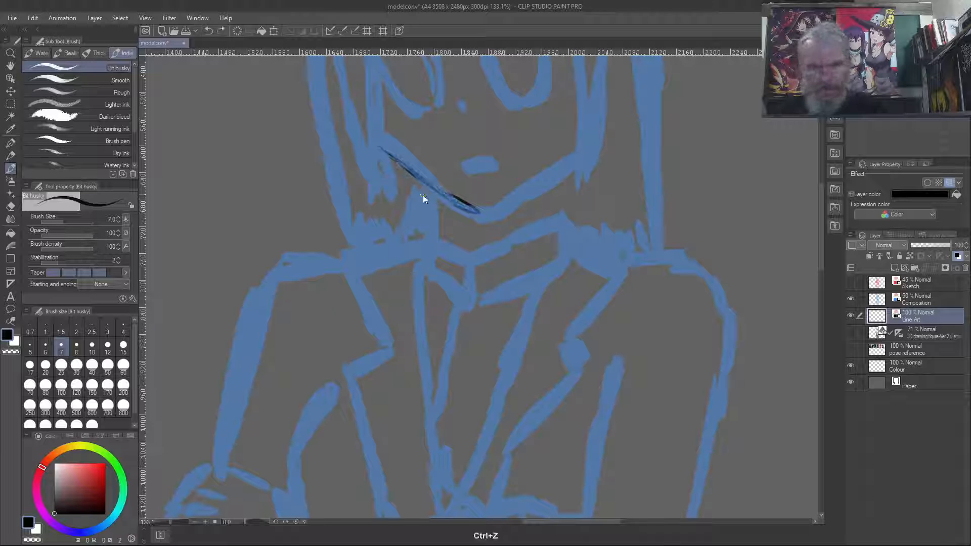
key("ctrl+z")
key("ctrl+z")
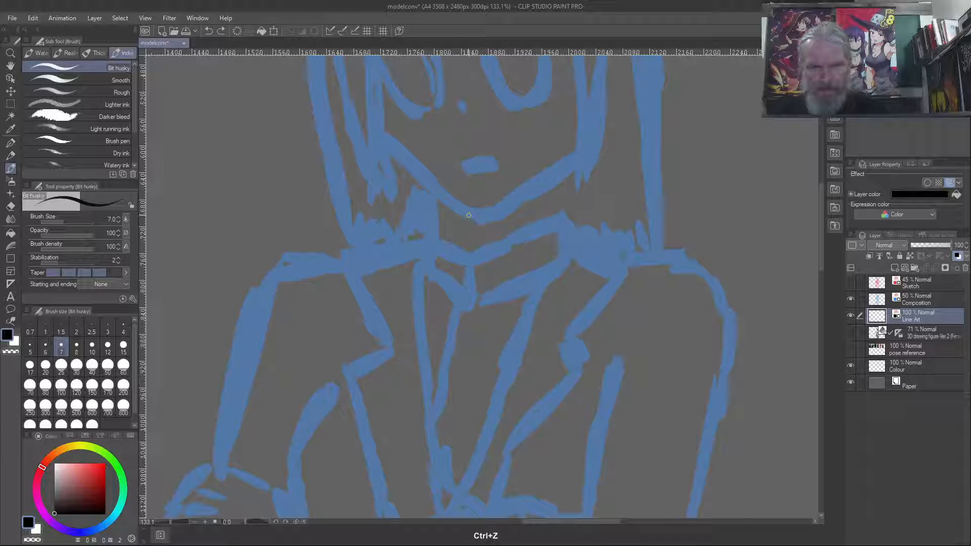
- Try single long strokes for the left jaw line on the Line Art layer, undoing each attempt
left_click_drag(470, 210, 390, 156)
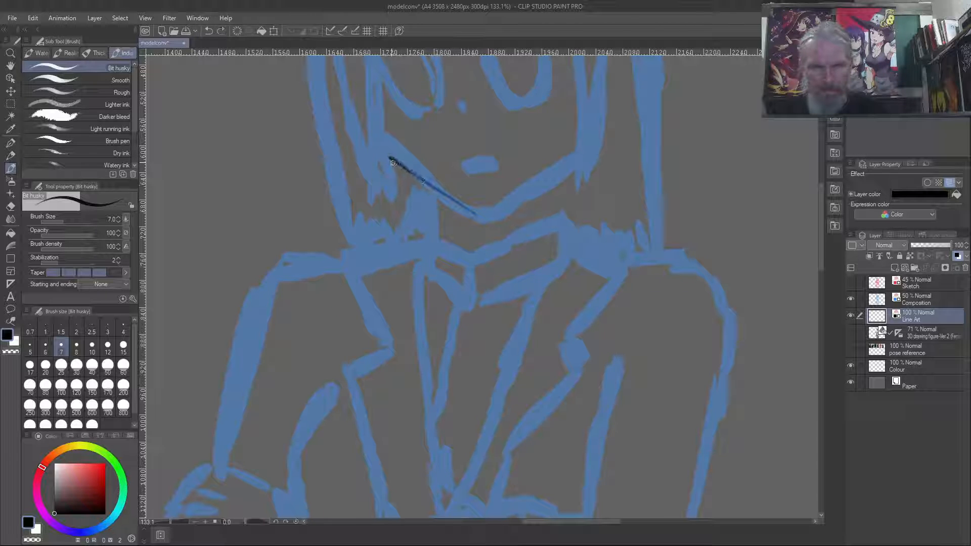
key("ctrl+z")
left_click_drag(473, 214, 391, 158)
key("ctrl+z")
left_click_drag(472, 216, 384, 147)
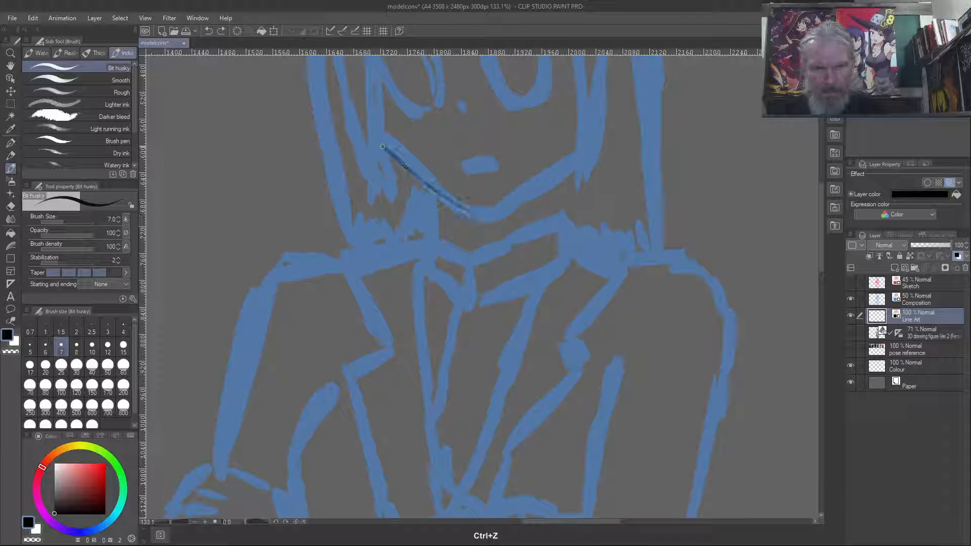
key("ctrl+z")
- Try inking the left jaw line and a matching right jaw line between the chin and the cheek, undoing the right-side strokes
left_click_drag(473, 216, 363, 130)
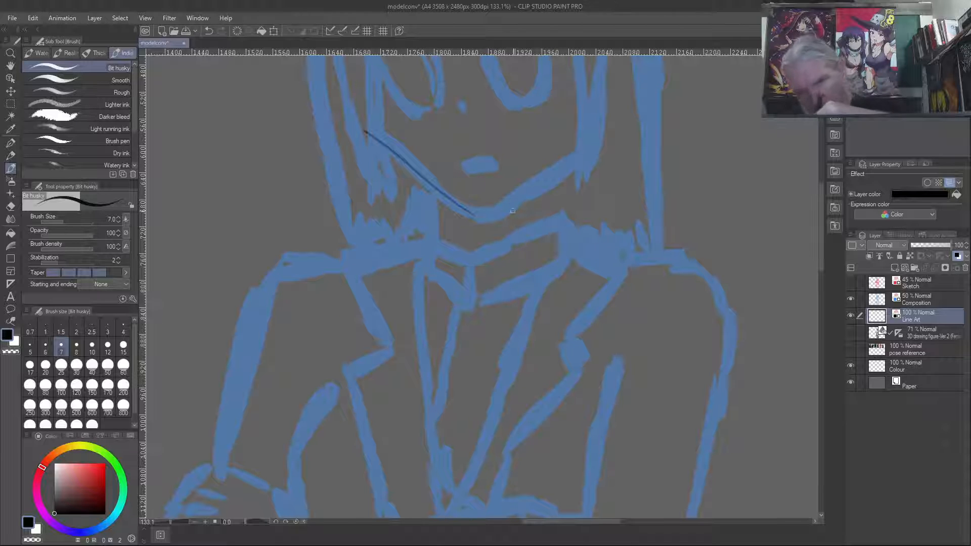
left_click_drag(480, 215, 526, 192)
mouse_move(576, 159)
left_mouse_down()
mouse_move(497, 213)
mouse_move(576, 163)
left_mouse_up()
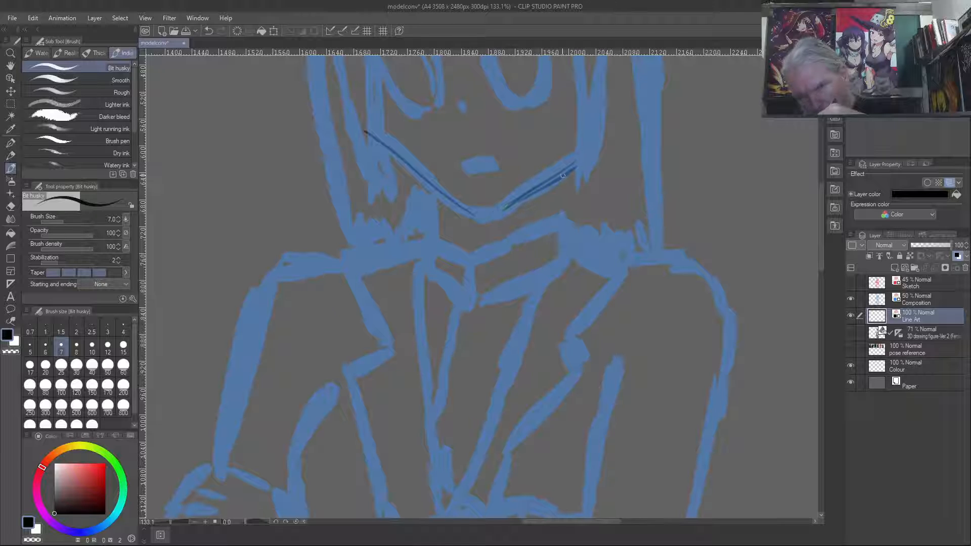
key("ctrl+z")
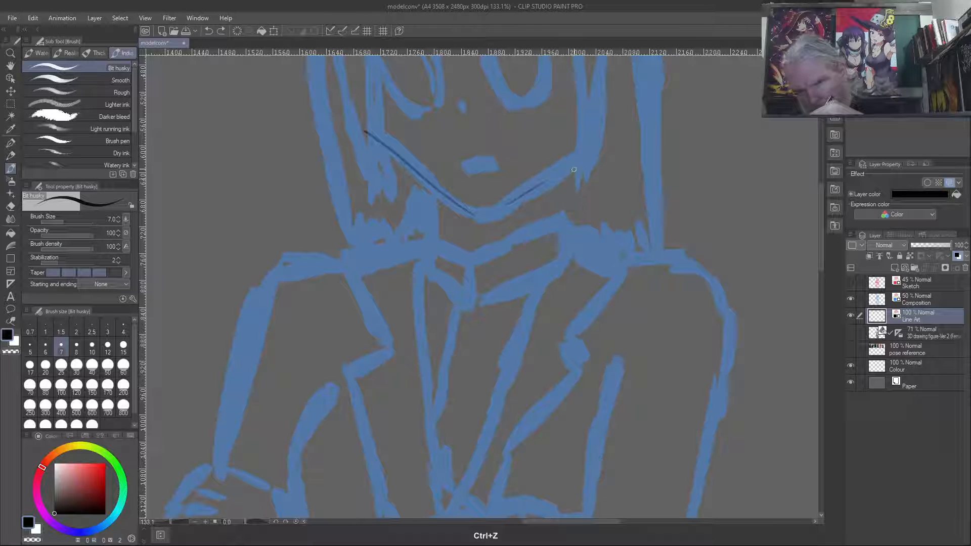
left_click_drag(575, 161, 499, 212)
key("ctrl+z")
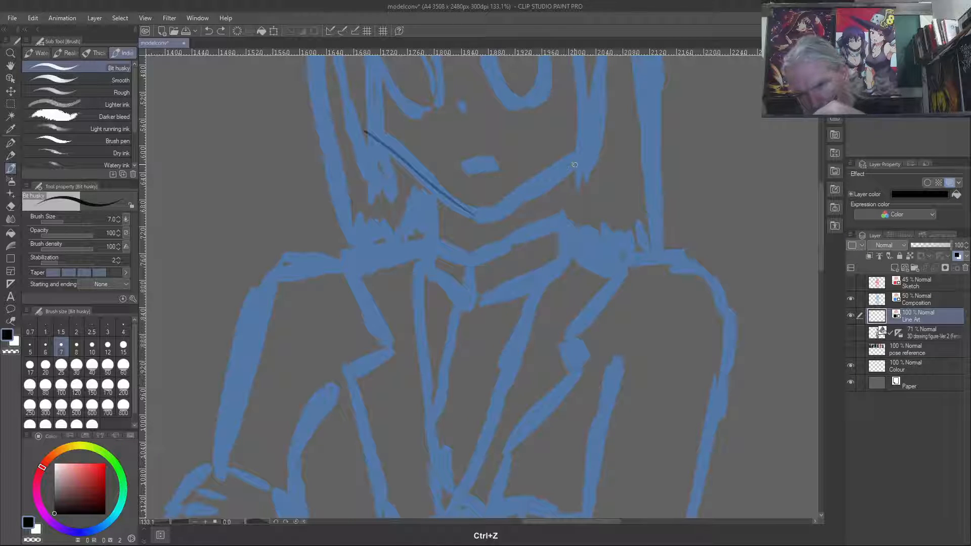
mouse_move(575, 159)
left_mouse_down()
mouse_move(479, 214)
mouse_move(580, 163)
left_mouse_up()
key("ctrl+z")
- Try single long strokes for the right jaw line from the chin to the cheek, and undo both jaw lines
left_click_drag(491, 219, 578, 163)
key("ctrl+z")
key("ctrl+z")
left_click_drag(495, 217, 575, 162)
key("ctrl+z")
left_click_drag(492, 217, 572, 164)
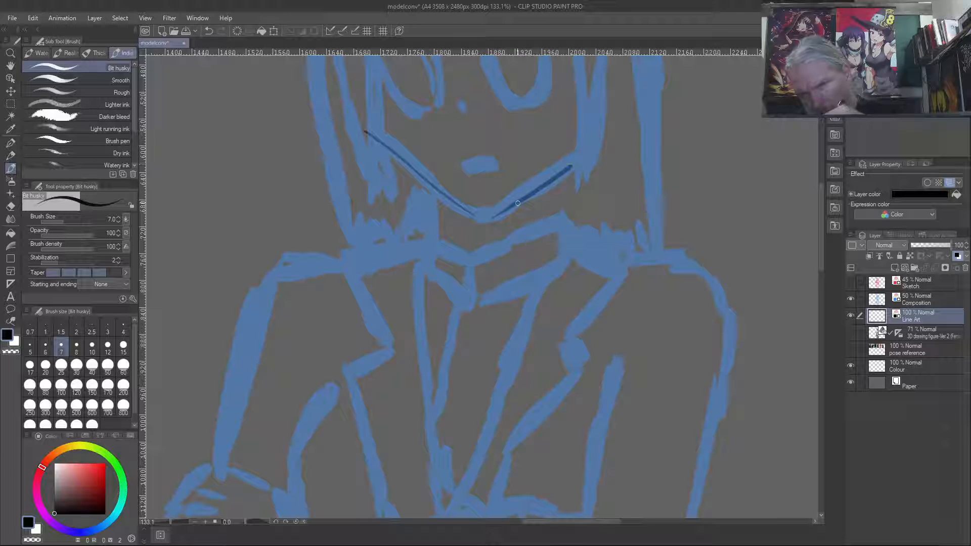
left_click_drag(493, 219, 415, 171)
key("ctrl+z")
key("ctrl+z")
key("ctrl+z")
- Try a shorter left jaw stroke and several separate right jaw strokes, undoing each attempt
mouse_move(384, 138)
left_mouse_down()
mouse_move(430, 185)
mouse_move(466, 200)
left_mouse_up()
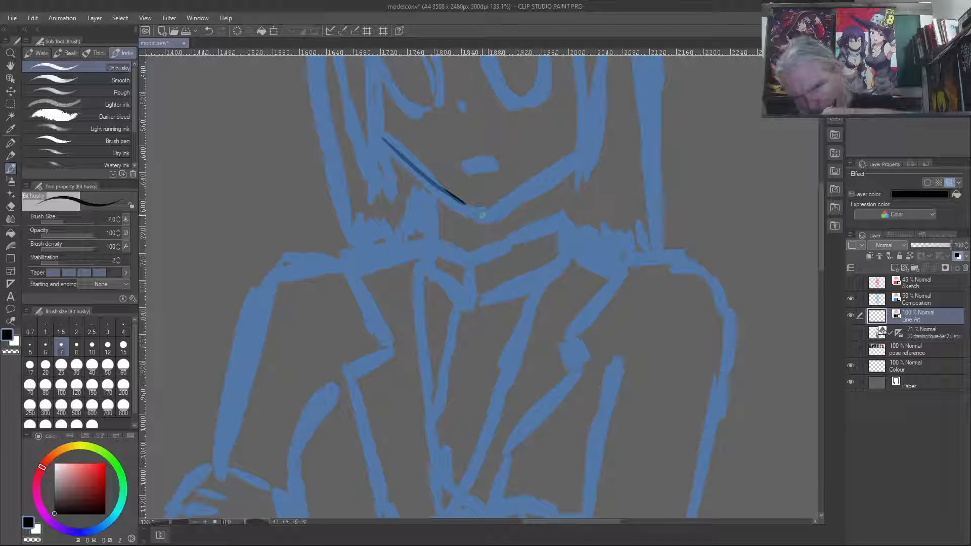
left_click_drag(524, 197, 573, 164)
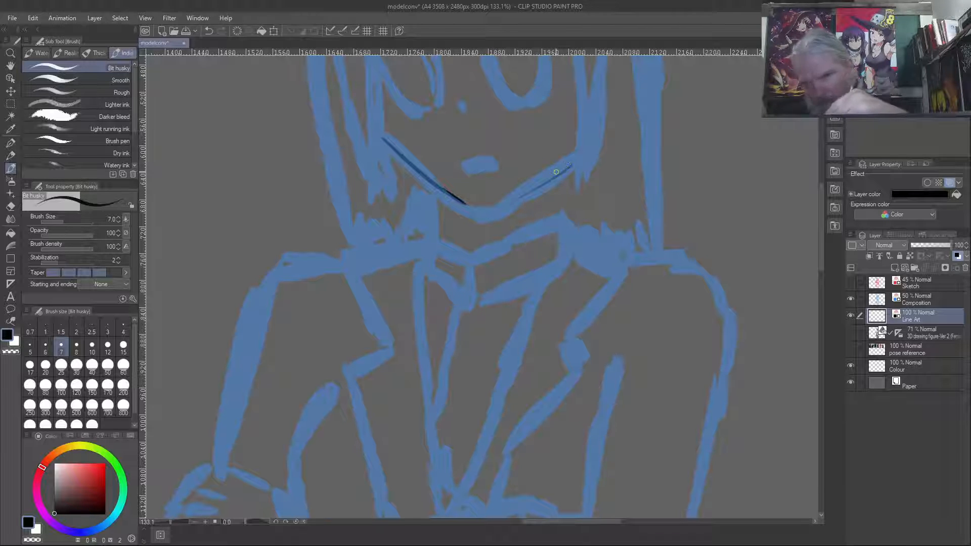
key("ctrl+z")
key("ctrl+z")
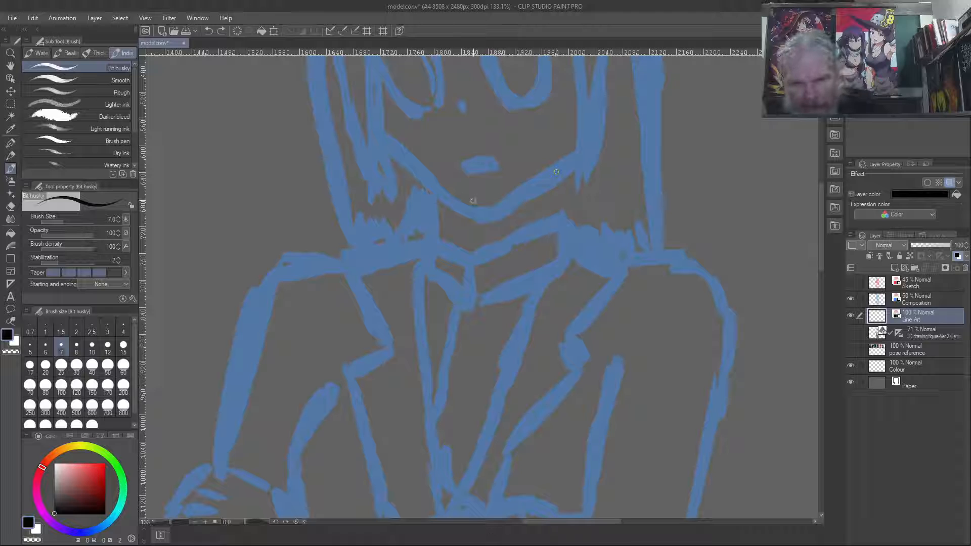
left_click_drag(478, 216, 557, 170)
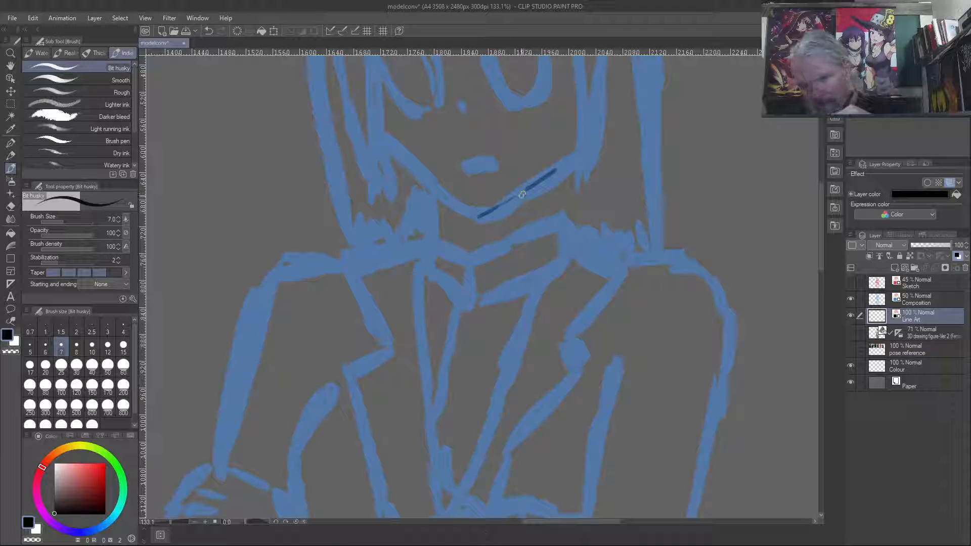
key("ctrl+z")
left_click_drag(496, 207, 539, 182)
key("ctrl+z")
key("ctrl+z")
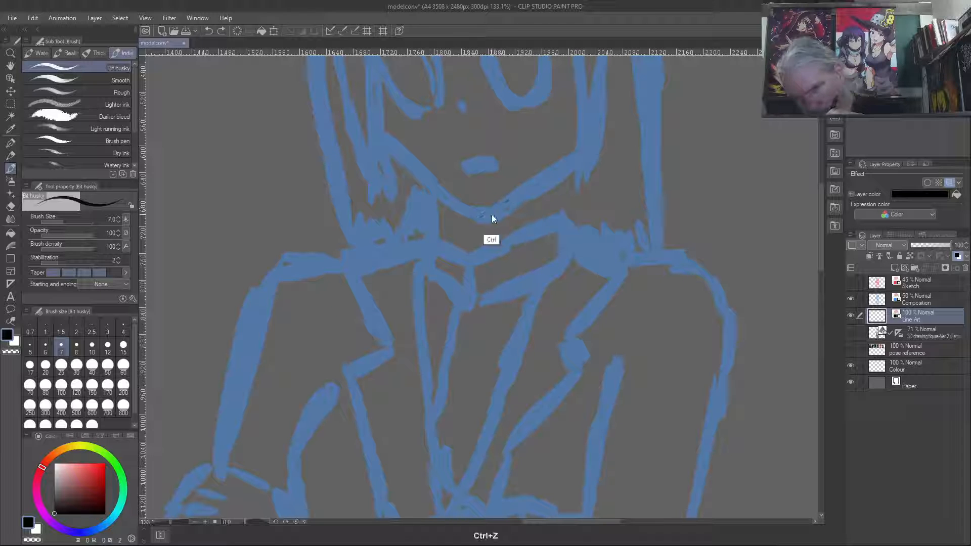
- Try inking the right and left jaw lines as strokes joined at the chin, and undo both
left_click_drag(483, 217, 575, 160)
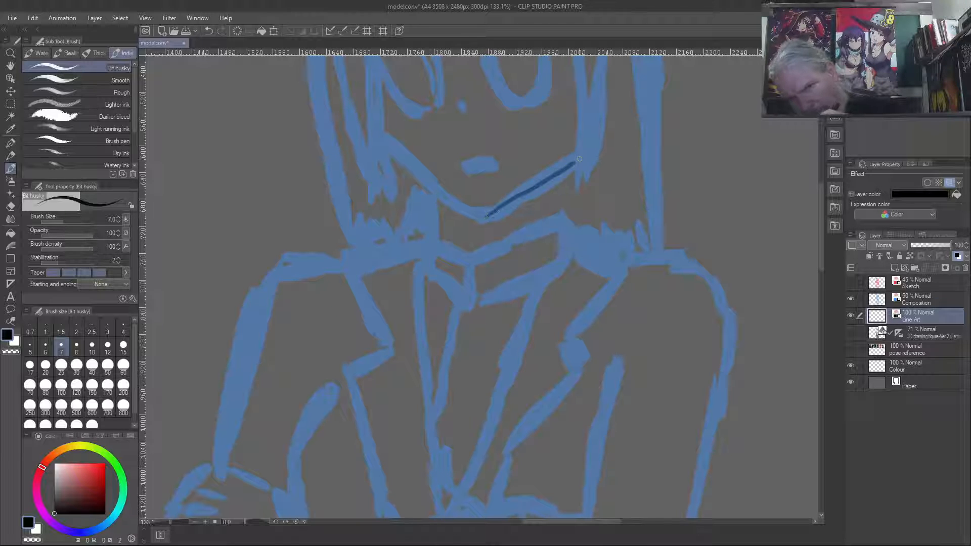
left_click_drag(485, 218, 389, 148)
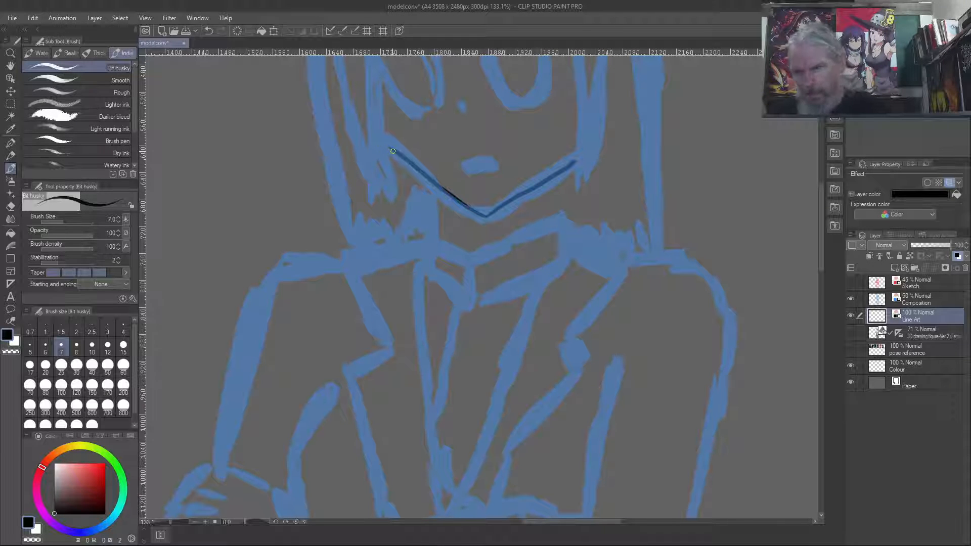
key("ctrl+z")
key("ctrl+z")
- Ink the jaw on the Line Art layer with one black stroke per side, meeting in a point at the chin
left_click_drag(482, 219, 393, 167)
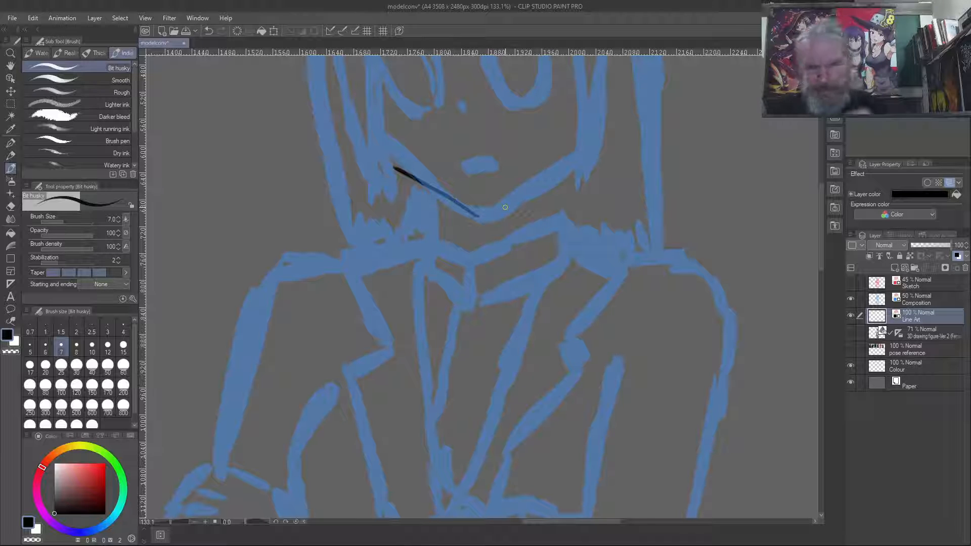
left_click_drag(493, 210, 574, 167)
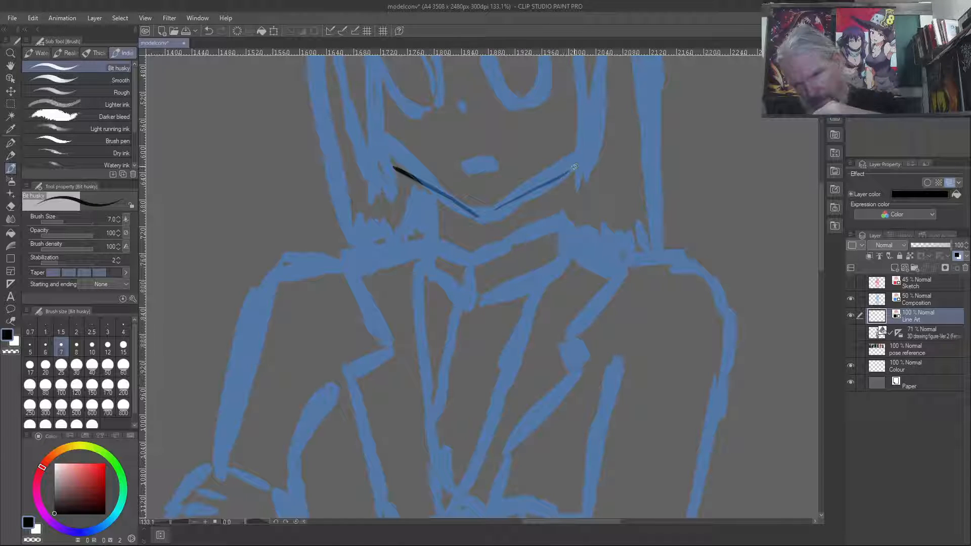
key("ctrl+z")
left_click_drag(476, 214, 582, 158)
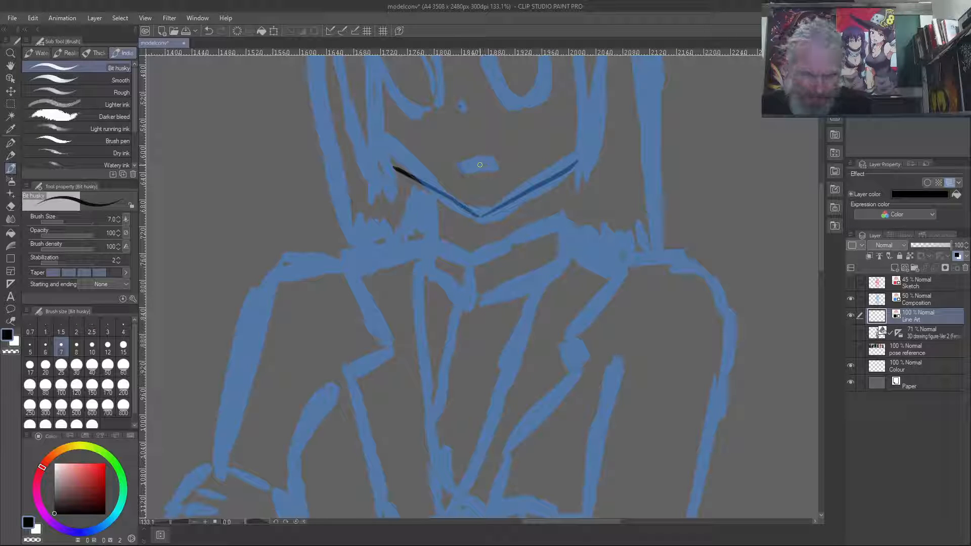
- Ink the mouth as a short curved line and the nose as a small mark over the blue composition
left_click_drag(470, 169, 497, 161)
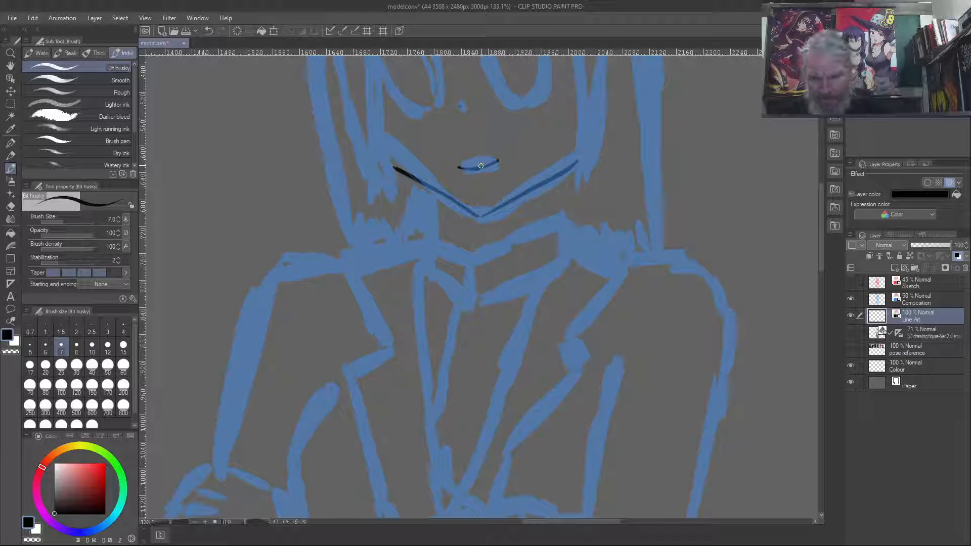
left_click_drag(330, 147, 324, 269)
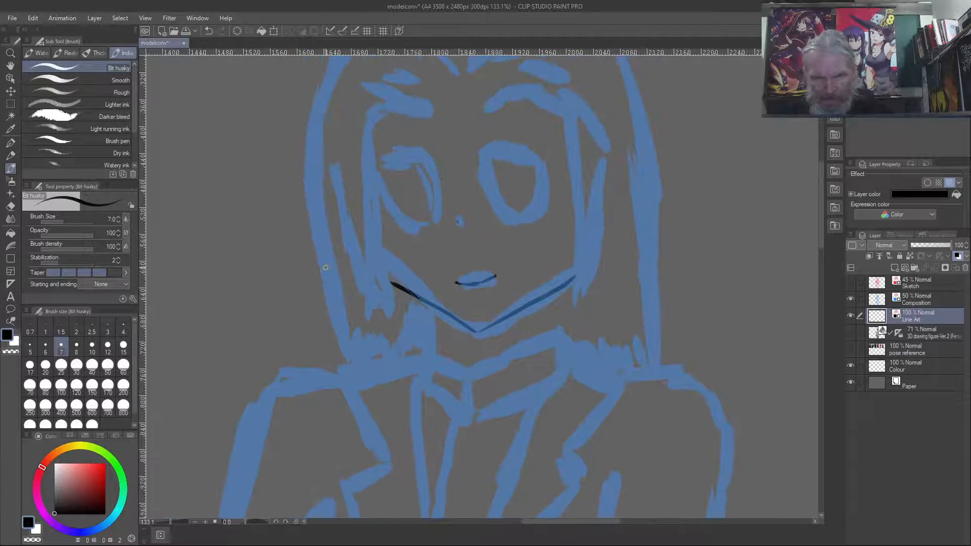
left_click_drag(458, 219, 460, 225)
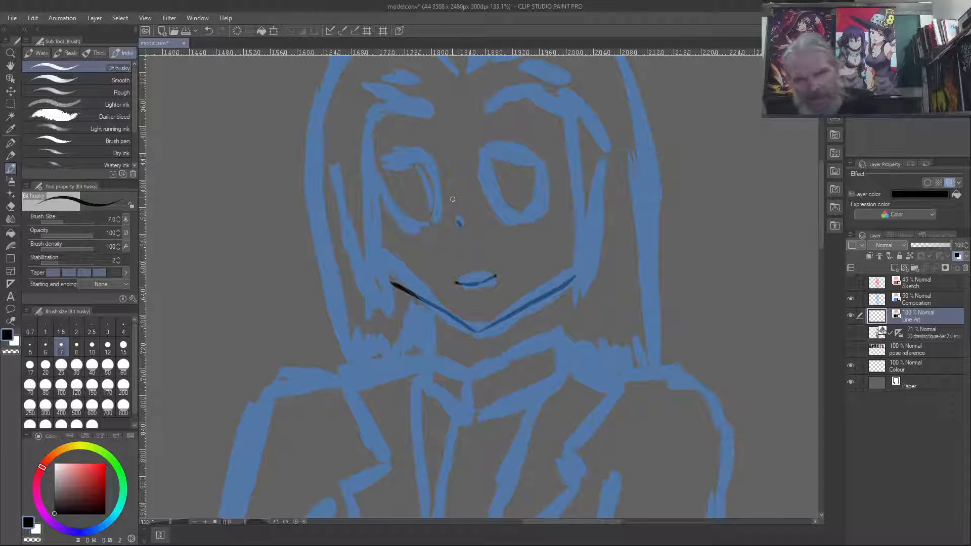
- Ink the right eye's outline with a thick upper lid, a sharp outer corner and a rounded lower edge
mouse_move(545, 152)
left_mouse_down()
mouse_move(490, 157)
mouse_move(544, 157)
mouse_move(489, 160)
mouse_move(514, 149)
mouse_move(488, 159)
mouse_move(515, 149)
mouse_move(550, 155)
mouse_move(546, 195)
left_mouse_up()
mouse_move(550, 158)
left_mouse_down()
mouse_move(550, 184)
mouse_move(549, 176)
left_mouse_up()
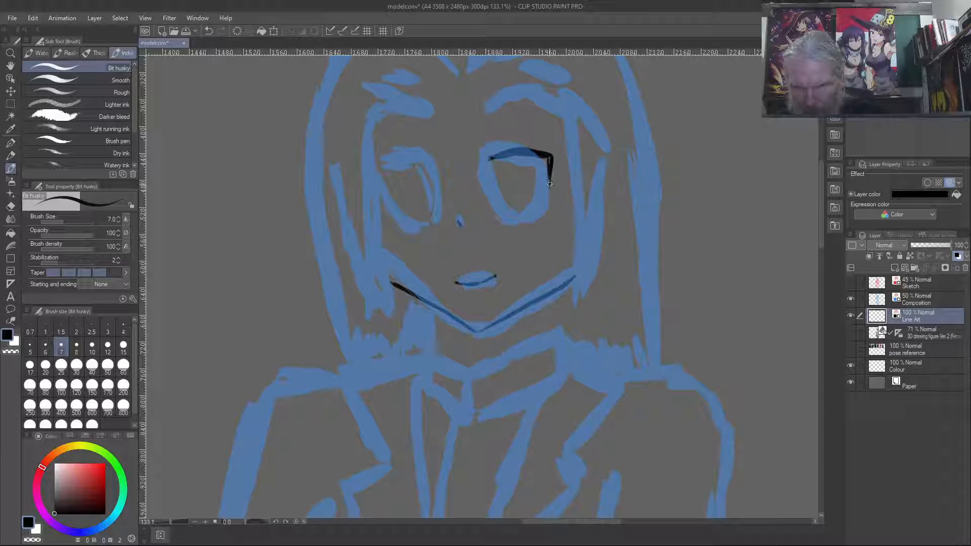
mouse_move(542, 218)
left_mouse_down()
mouse_move(525, 231)
mouse_move(496, 204)
mouse_move(489, 158)
left_mouse_up()
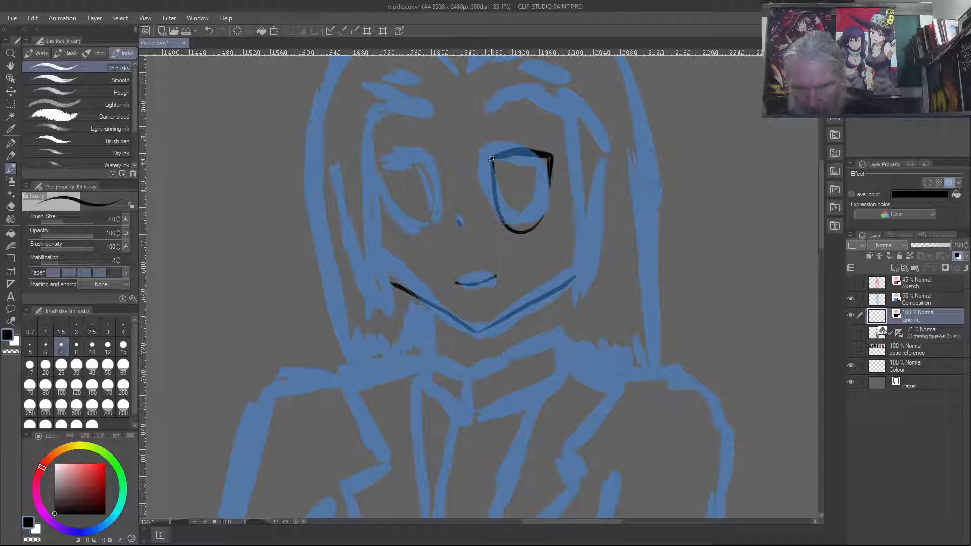
left_click_drag(543, 217, 549, 181)
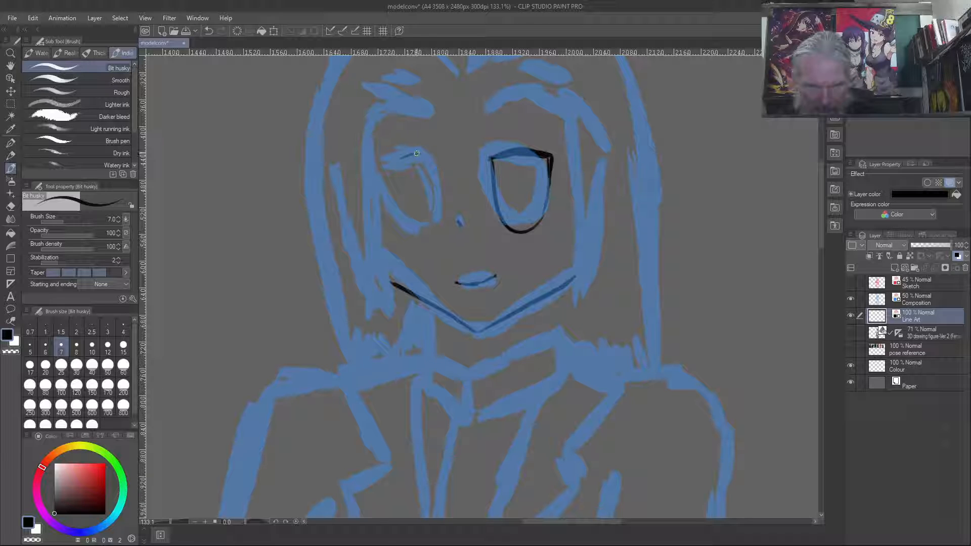
- Ink the left eye's outline with a thickened outer corner, slanted outer side and rounded lower edge
mouse_move(422, 152)
left_mouse_down()
mouse_move(373, 170)
mouse_move(383, 192)
left_mouse_up()
mouse_move(424, 152)
left_mouse_down()
mouse_move(369, 166)
mouse_move(383, 193)
left_mouse_up()
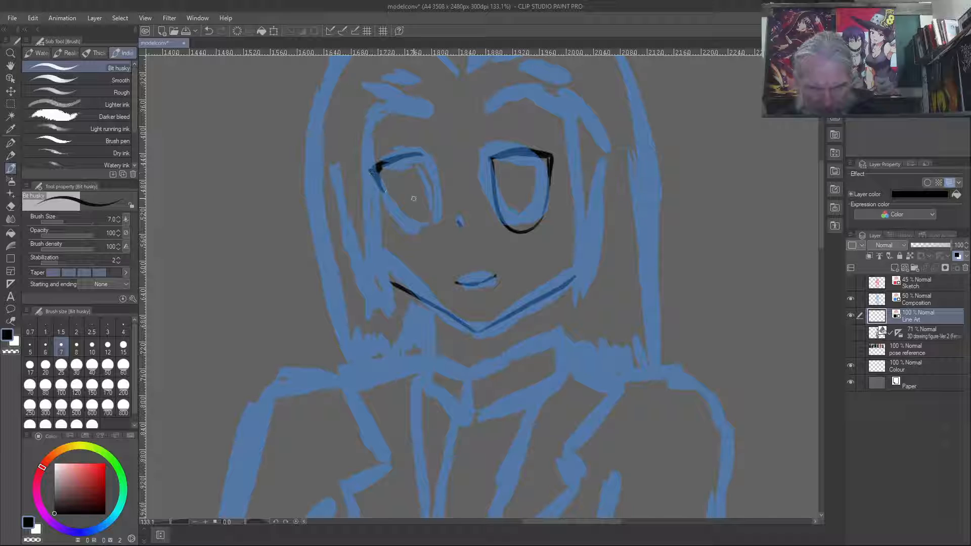
mouse_move(423, 153)
left_mouse_down()
mouse_move(434, 209)
mouse_move(423, 232)
mouse_move(380, 184)
left_mouse_up()
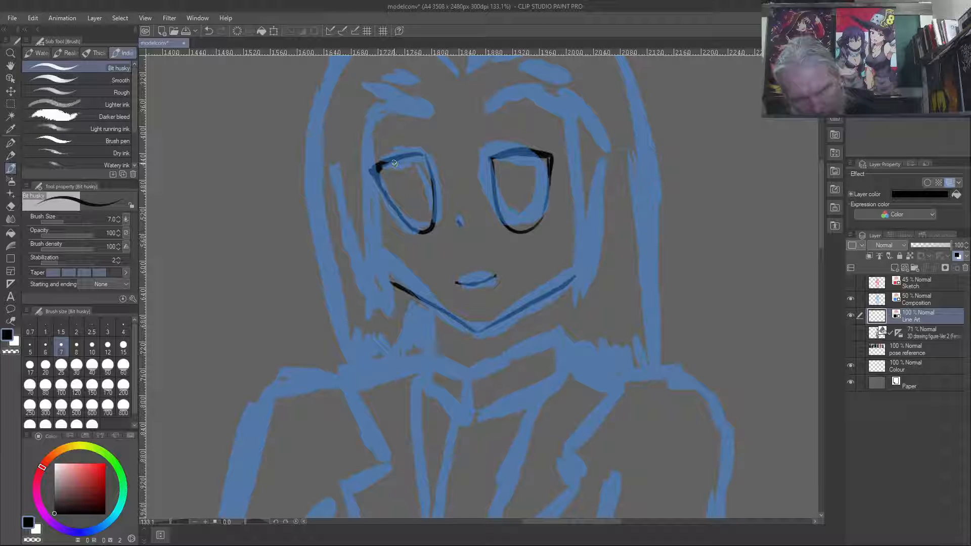
- Ink tall narrow irises inside both eyes and an arched eyebrow above each eye
mouse_move(394, 165)
left_mouse_down()
mouse_move(418, 227)
mouse_move(417, 163)
left_mouse_up()
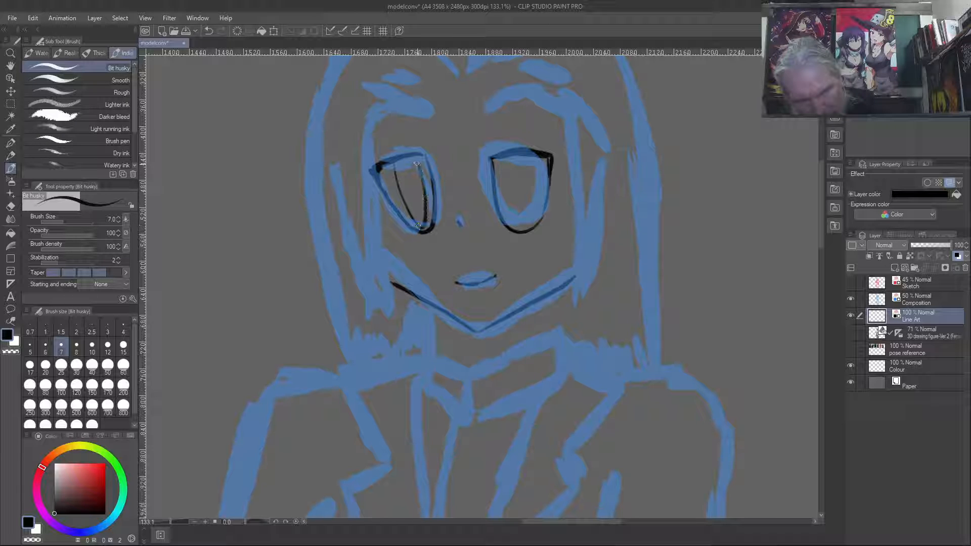
mouse_move(511, 160)
left_mouse_down()
mouse_move(515, 199)
mouse_move(535, 220)
mouse_move(531, 157)
mouse_move(512, 180)
left_mouse_up()
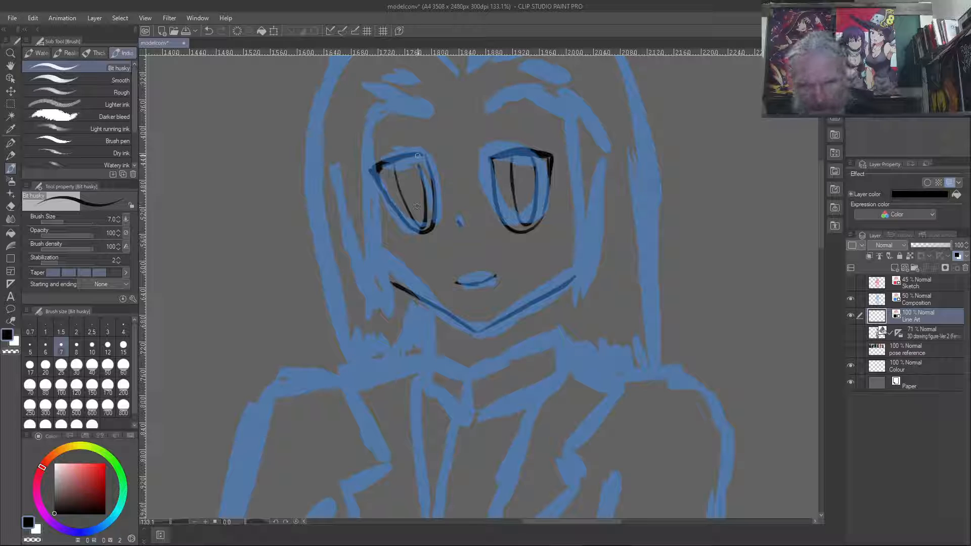
left_click_drag(417, 153, 421, 175)
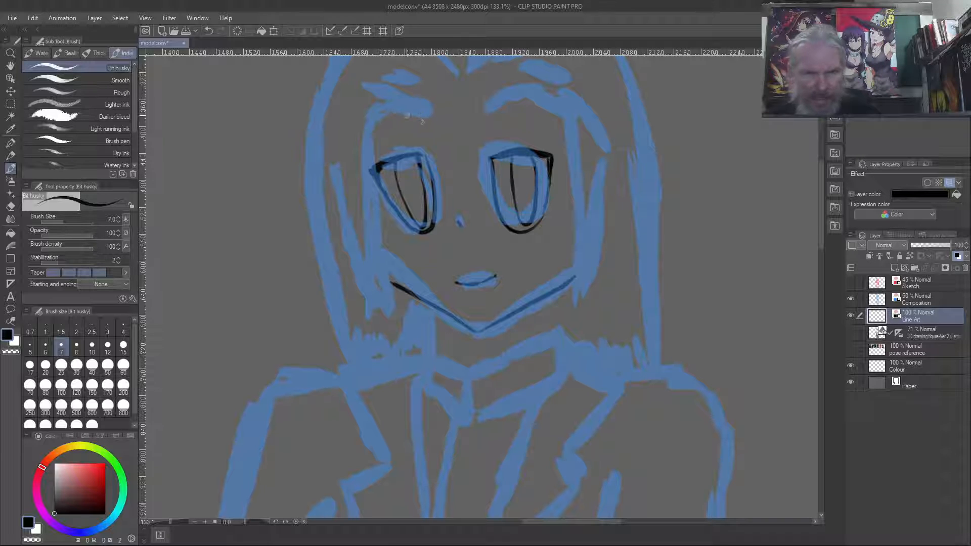
mouse_move(426, 117)
left_mouse_down()
mouse_move(390, 111)
mouse_move(417, 117)
mouse_move(393, 111)
mouse_move(355, 136)
mouse_move(373, 115)
mouse_move(357, 142)
mouse_move(381, 112)
left_mouse_up()
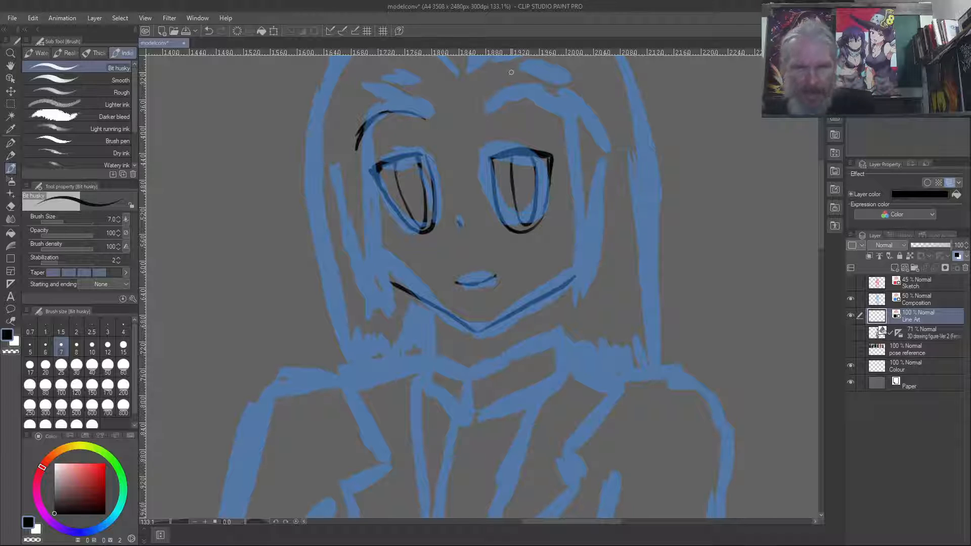
mouse_move(488, 117)
left_mouse_down()
mouse_move(546, 108)
mouse_move(562, 133)
mouse_move(548, 116)
mouse_move(555, 124)
left_mouse_up()
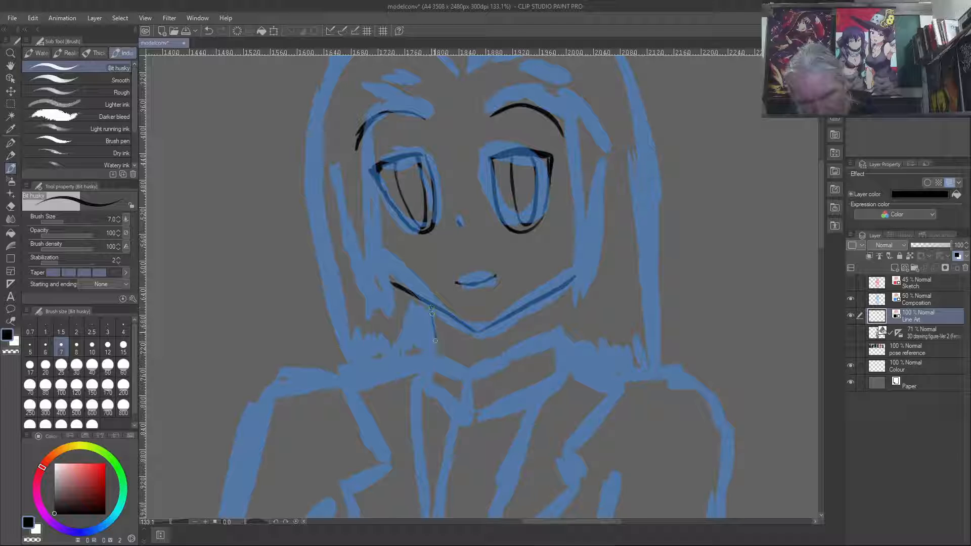
- Ink both sides of the neck below the jaw and the shirt collar's upper edges meeting at the front
left_click_drag(432, 310, 438, 353)
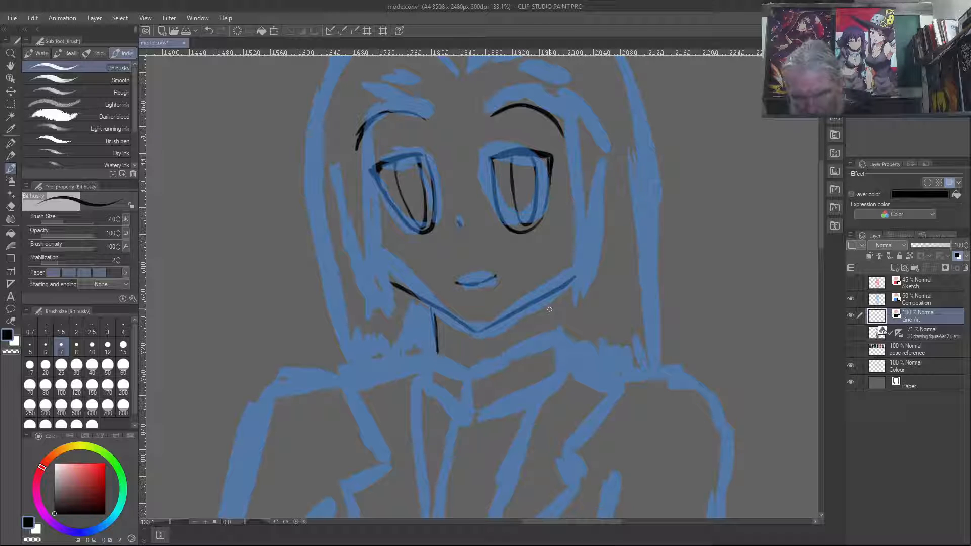
left_click_drag(552, 301, 552, 328)
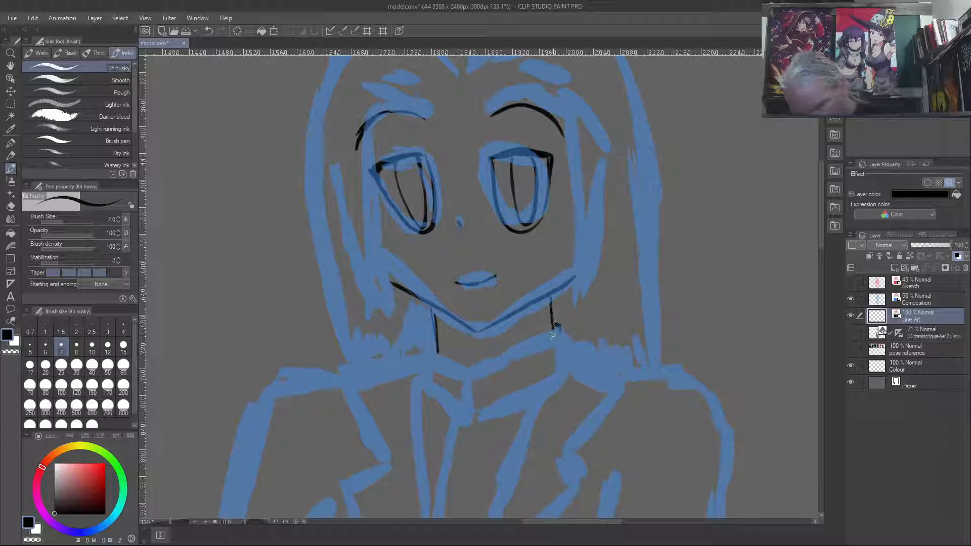
mouse_move(549, 338)
left_mouse_down()
mouse_move(472, 370)
mouse_move(483, 362)
mouse_move(462, 389)
mouse_move(461, 408)
mouse_move(465, 379)
mouse_move(462, 412)
mouse_move(468, 374)
left_mouse_up()
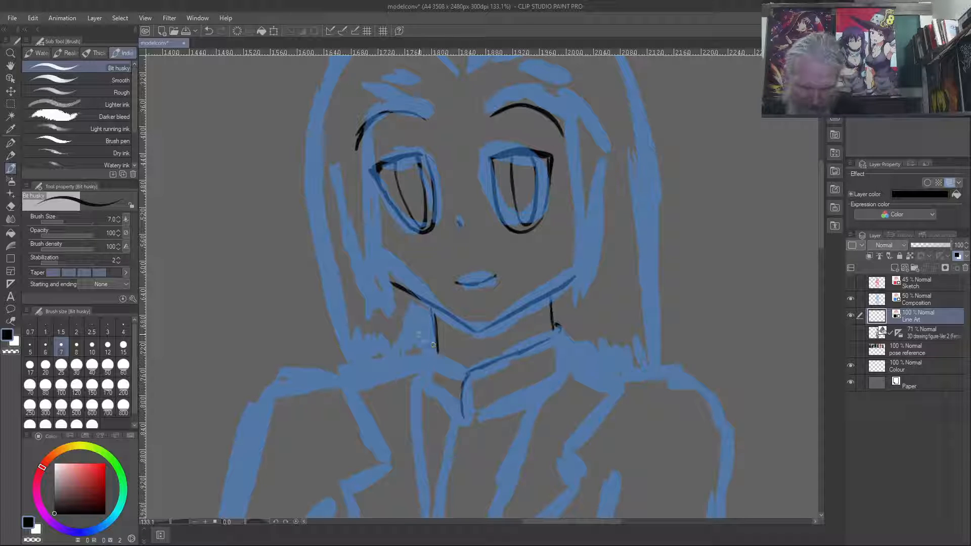
left_click_drag(425, 349, 470, 368)
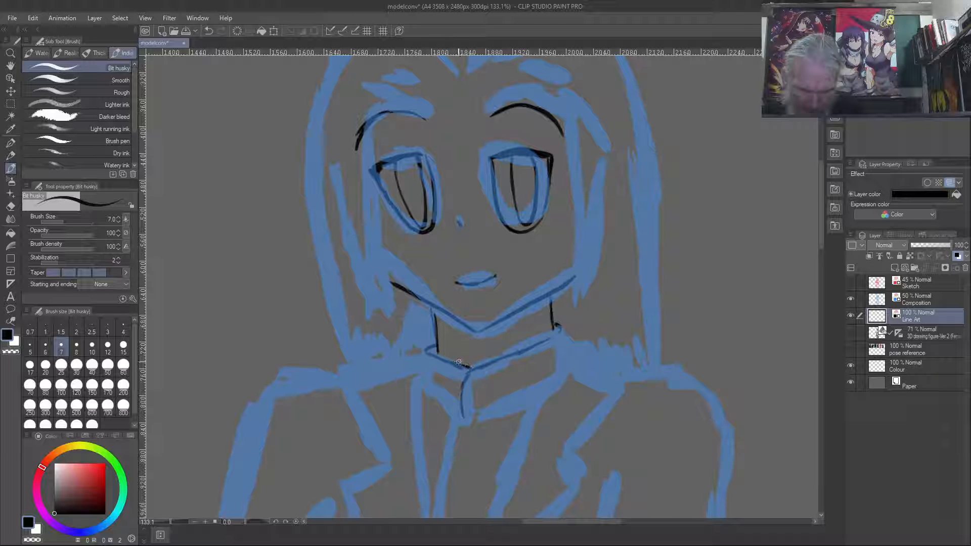
- Tidy the shirt collar's upper left corner and ink its short left end and lower left edge down to the front opening
key("c")
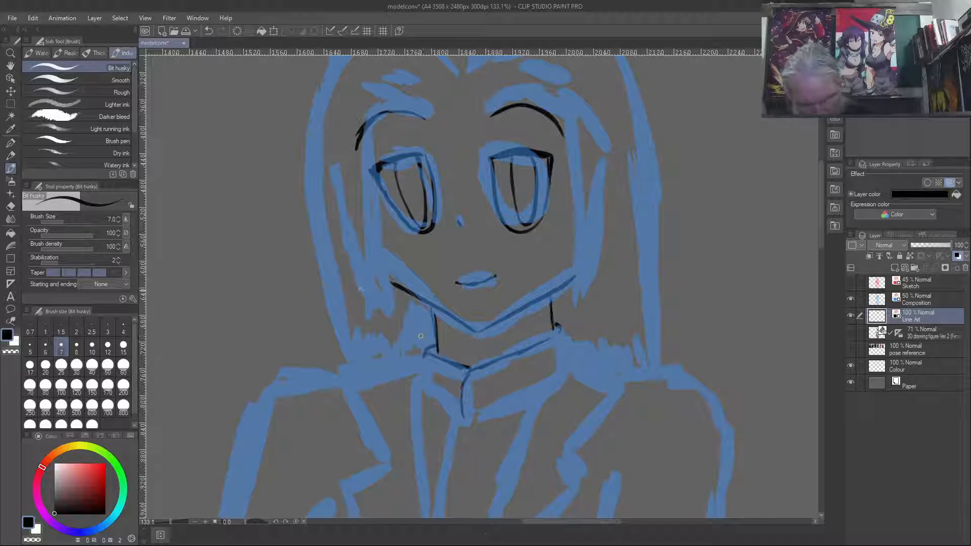
key("c")
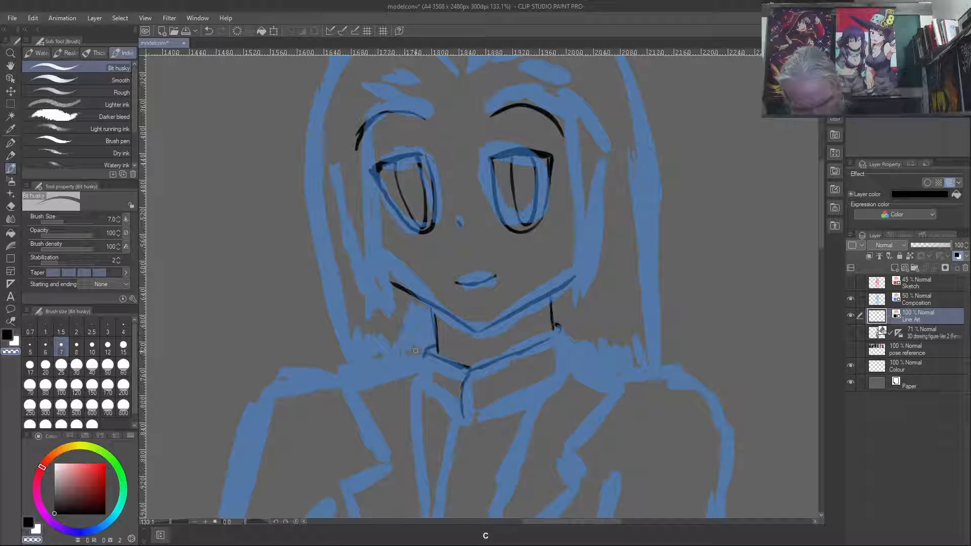
key("c")
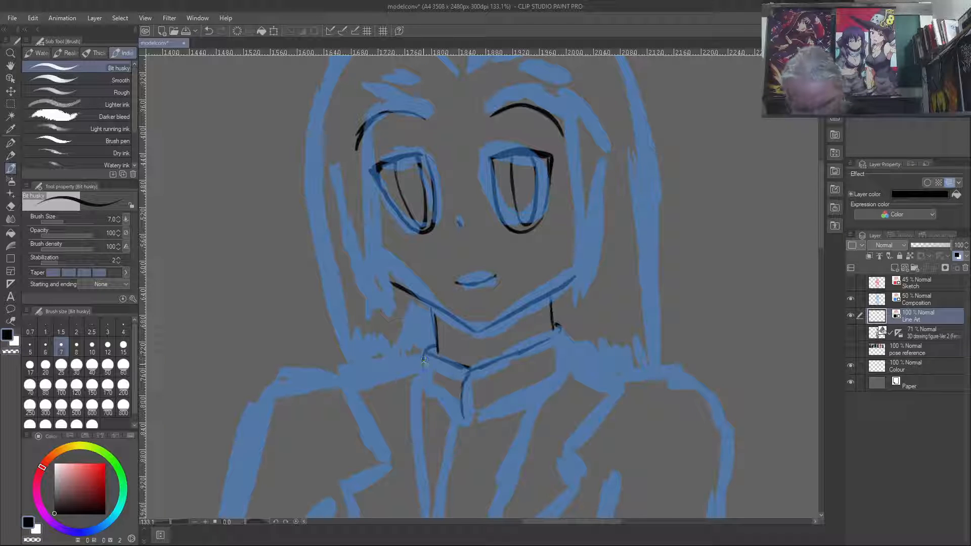
left_click_drag(423, 359, 424, 374)
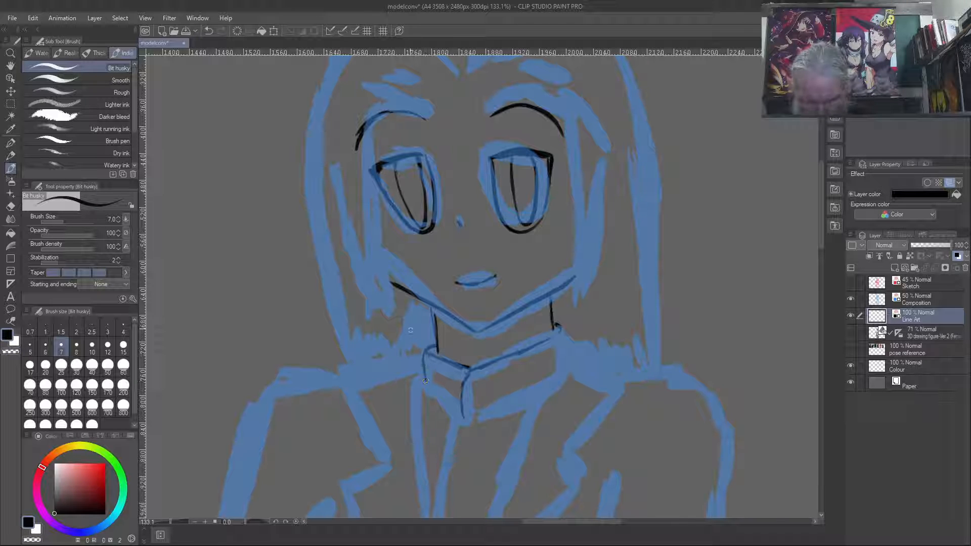
left_click_drag(424, 375, 426, 385)
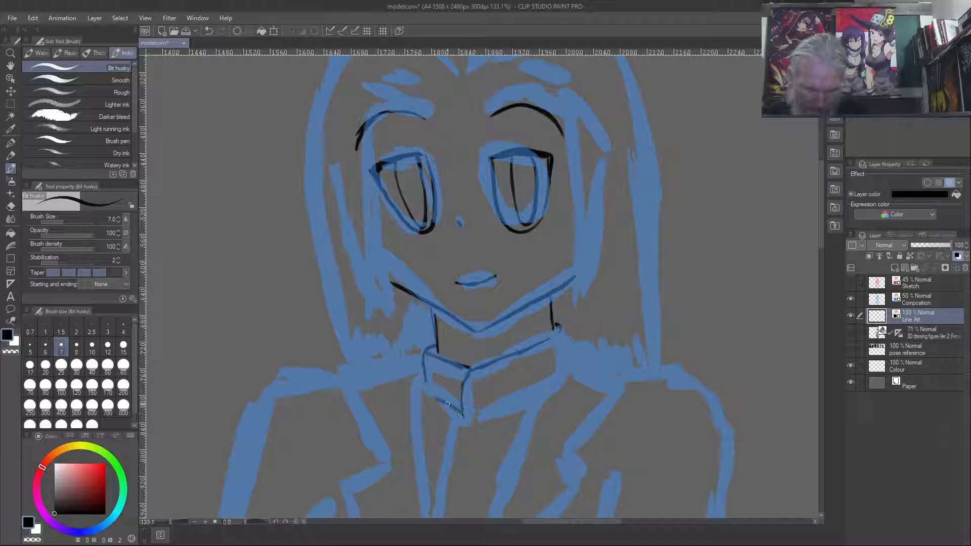
left_click_drag(430, 392, 425, 383)
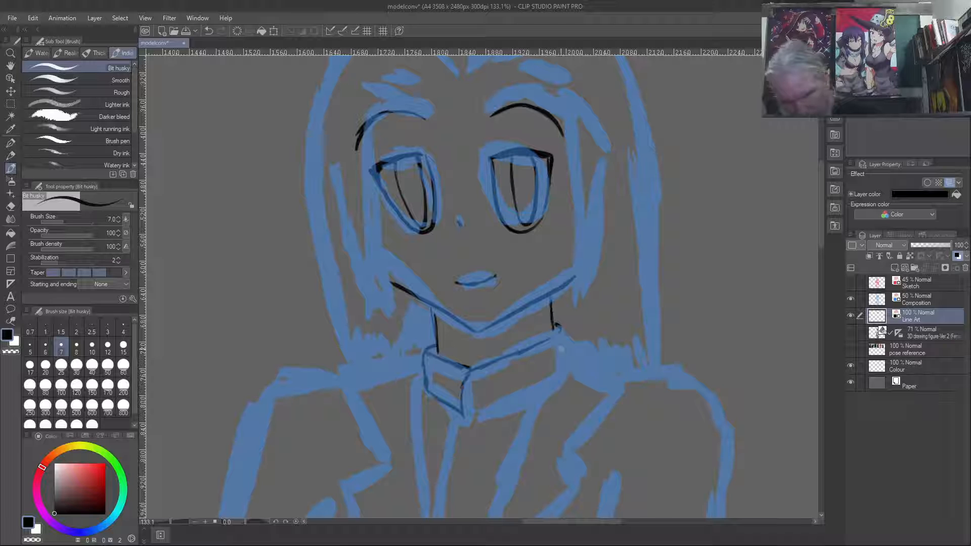
- Ink the collar's right end and long lower right edge to the front opening, and reinforce the lower left corner
left_click_drag(563, 327, 568, 366)
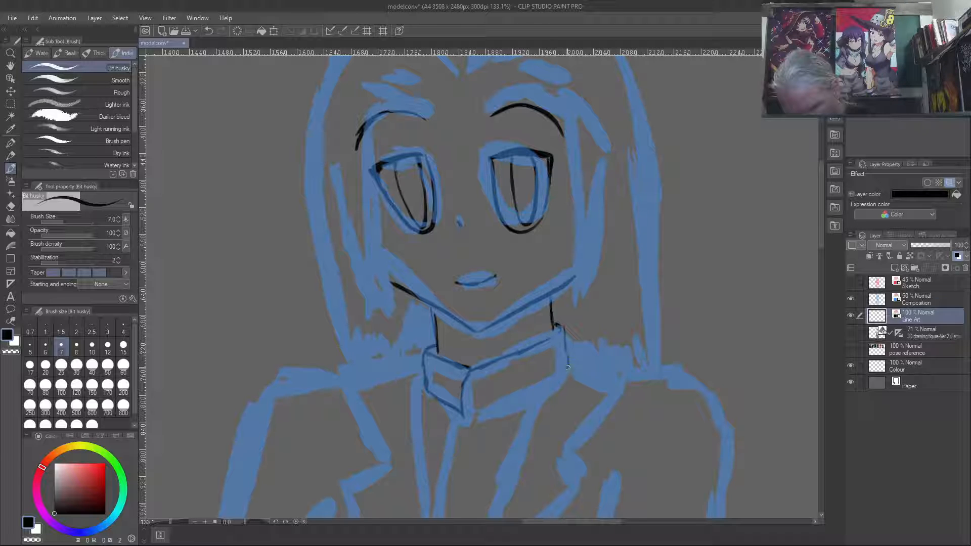
left_click_drag(571, 362, 543, 389)
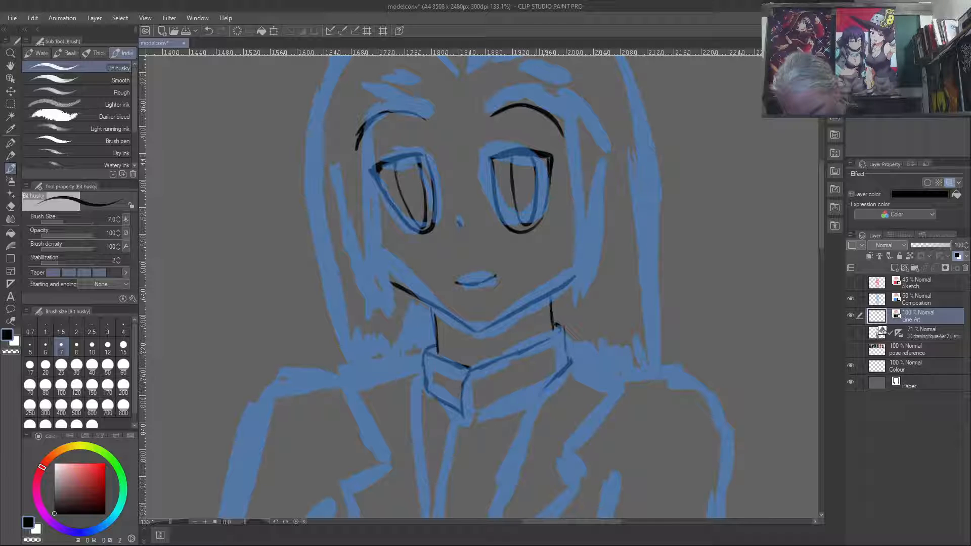
mouse_move(485, 412)
left_mouse_down()
mouse_move(469, 419)
mouse_move(542, 386)
left_mouse_up()
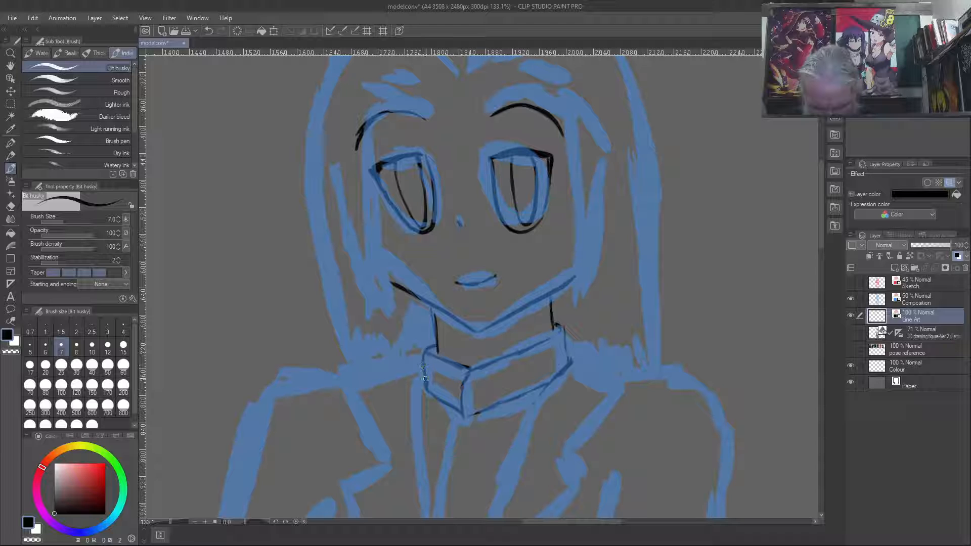
left_click_drag(424, 380, 431, 393)
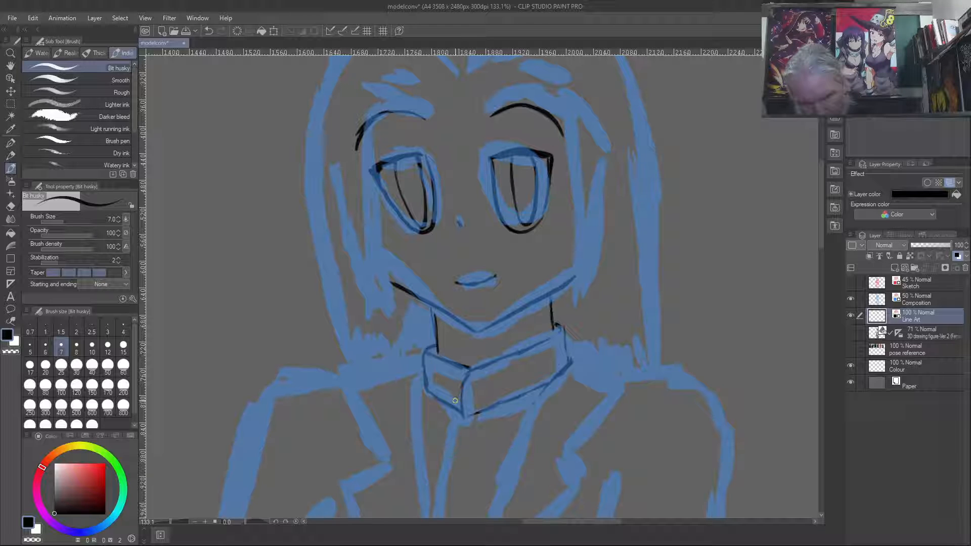
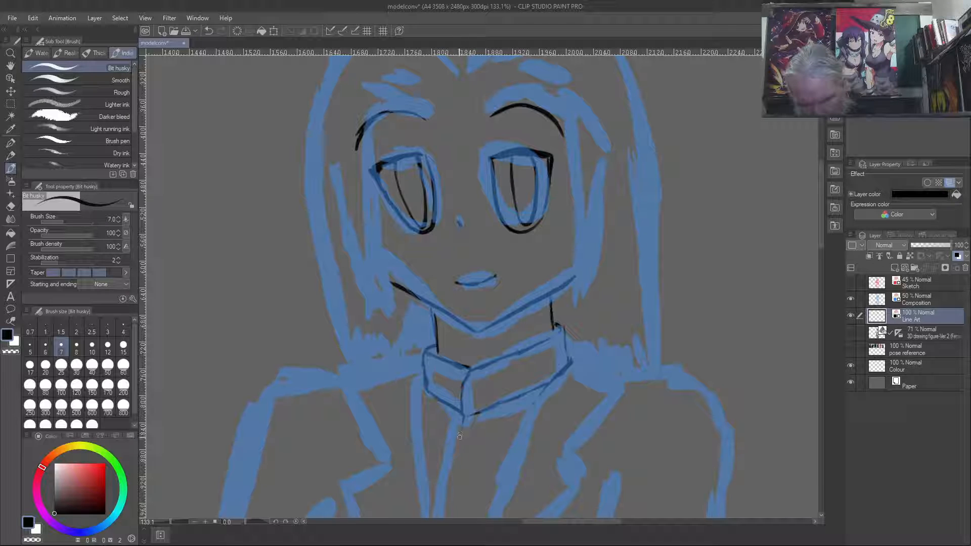
- Ink a round button on the shirt collar and short lines running down from its front opening and left end
mouse_move(463, 425)
left_mouse_down()
mouse_move(456, 466)
mouse_move(462, 442)
mouse_move(459, 454)
left_mouse_up()
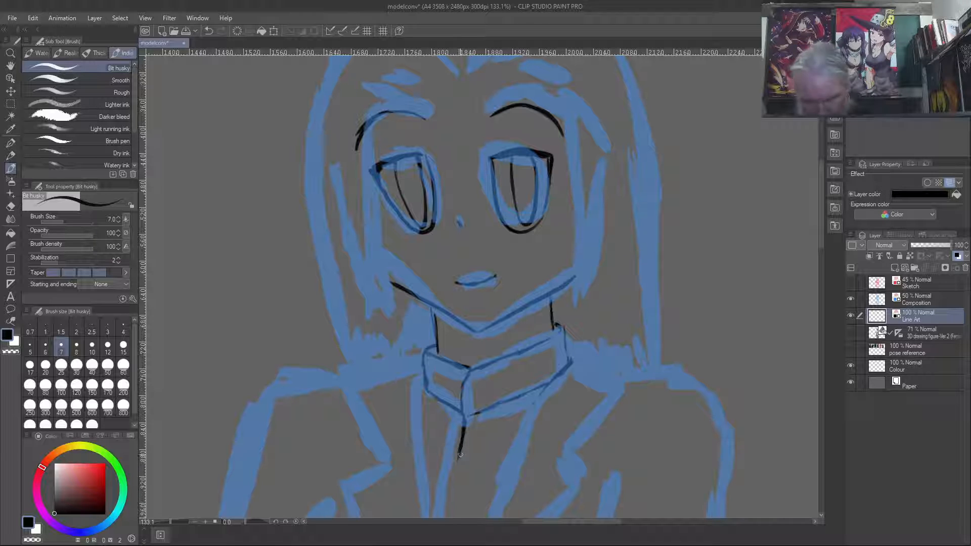
left_click_drag(475, 390, 471, 396)
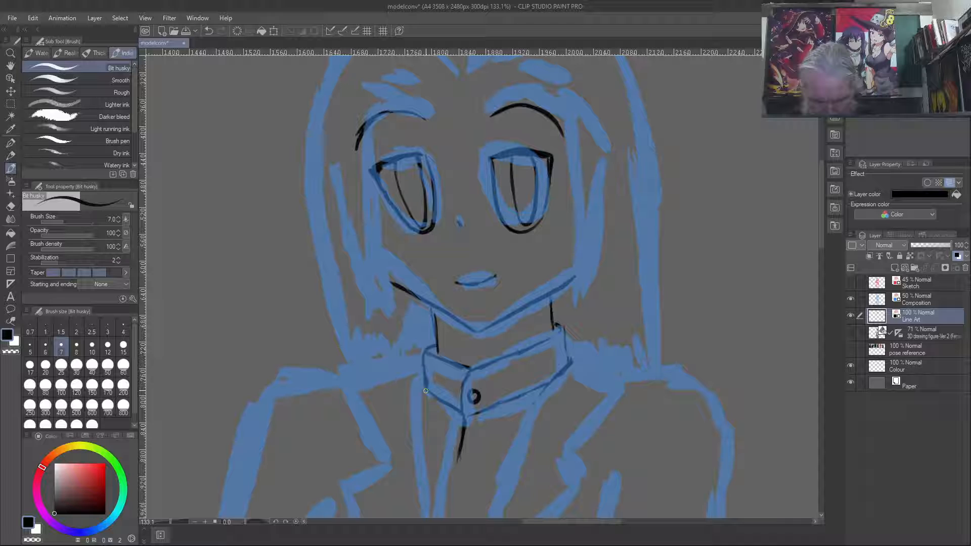
mouse_move(424, 387)
left_mouse_down()
mouse_move(429, 449)
mouse_move(431, 456)
left_mouse_up()
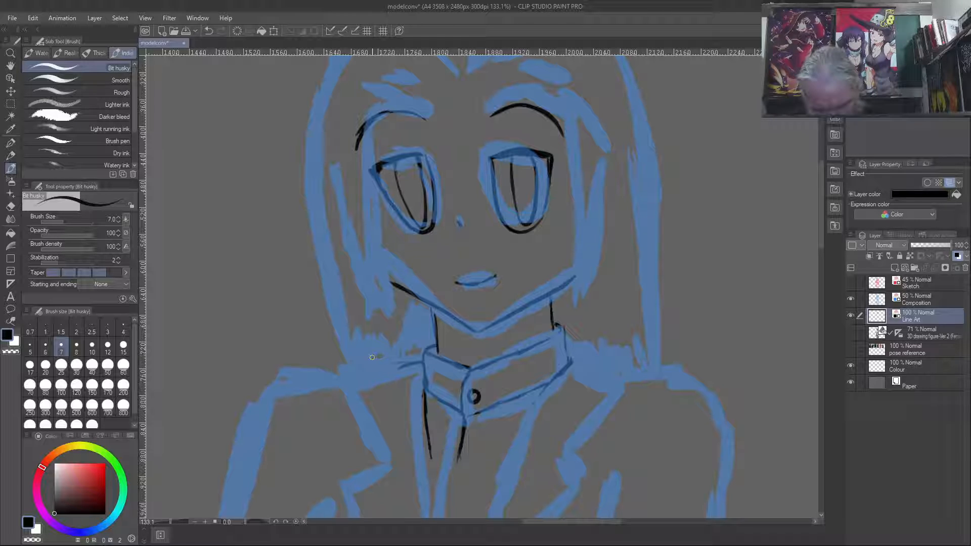
- Ink the top edge and upper outer edge of the jacket lapel on each side of the shirt collar
left_click_drag(343, 368, 419, 356)
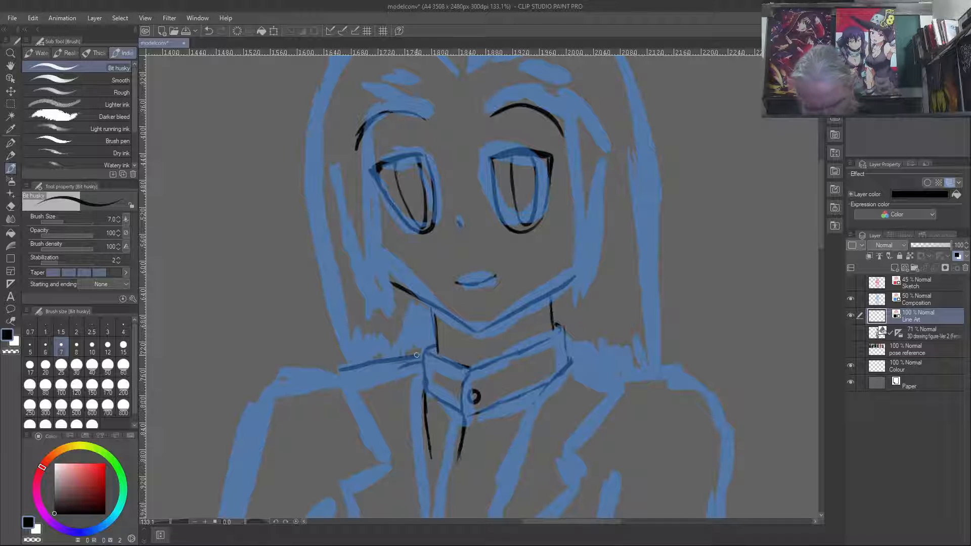
left_click_drag(337, 370, 380, 457)
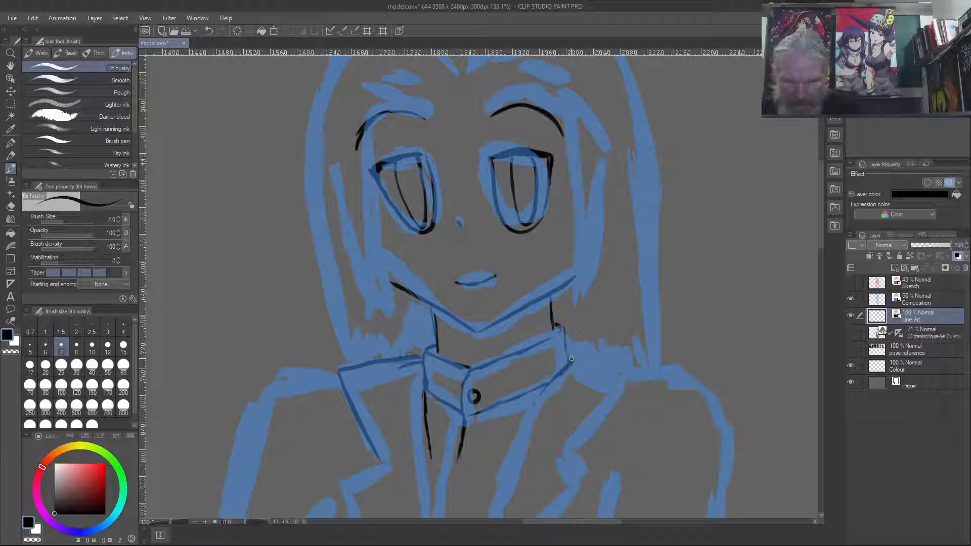
left_click_drag(571, 359, 632, 364)
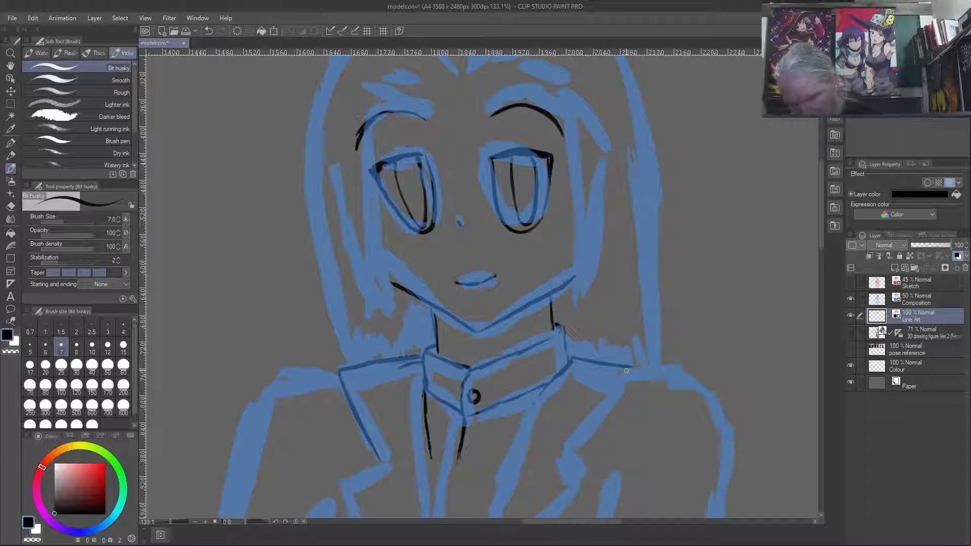
left_click_drag(639, 368, 623, 393)
left_click_drag(576, 446, 642, 368)
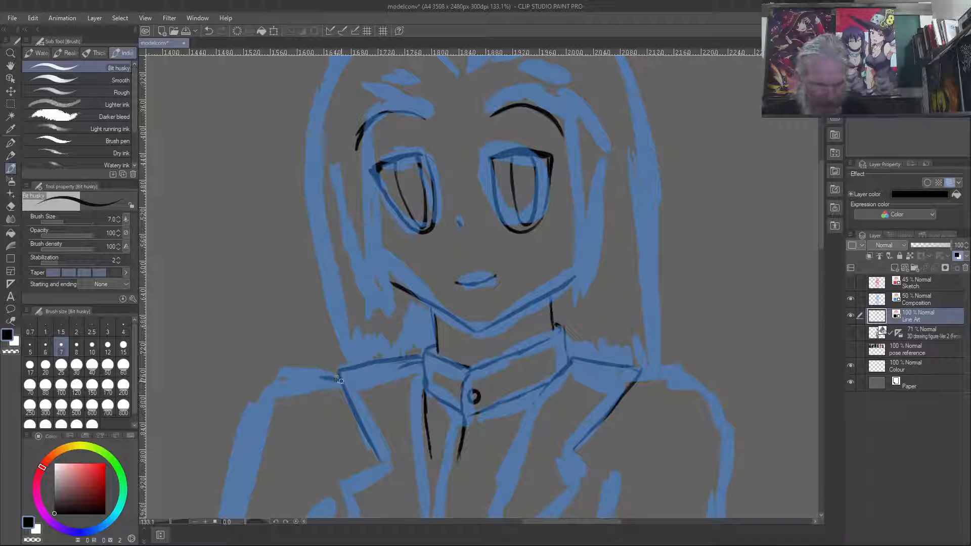
- Ink both jacket shoulder lines outward from the lapels, closing the right lapel's upper corner
left_click_drag(326, 380, 269, 386)
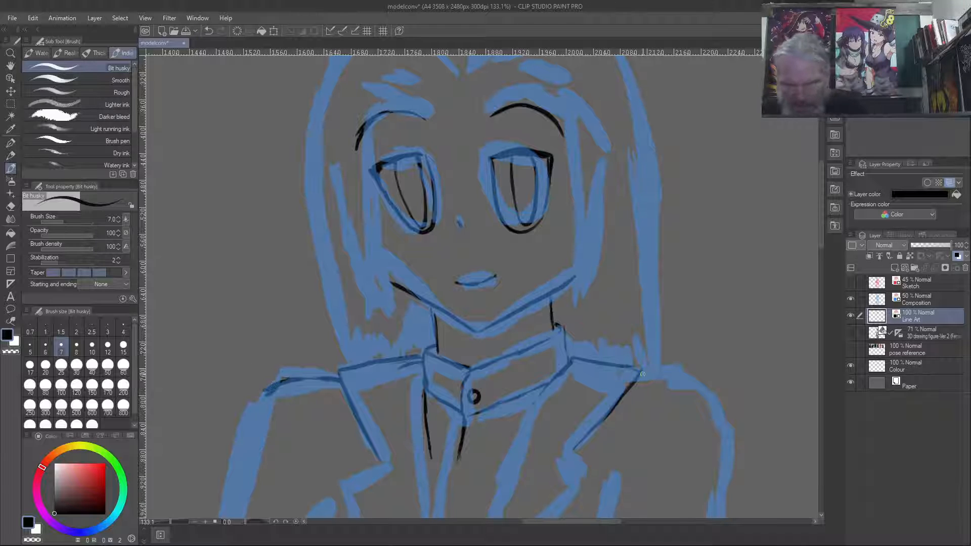
left_click_drag(639, 373, 717, 386)
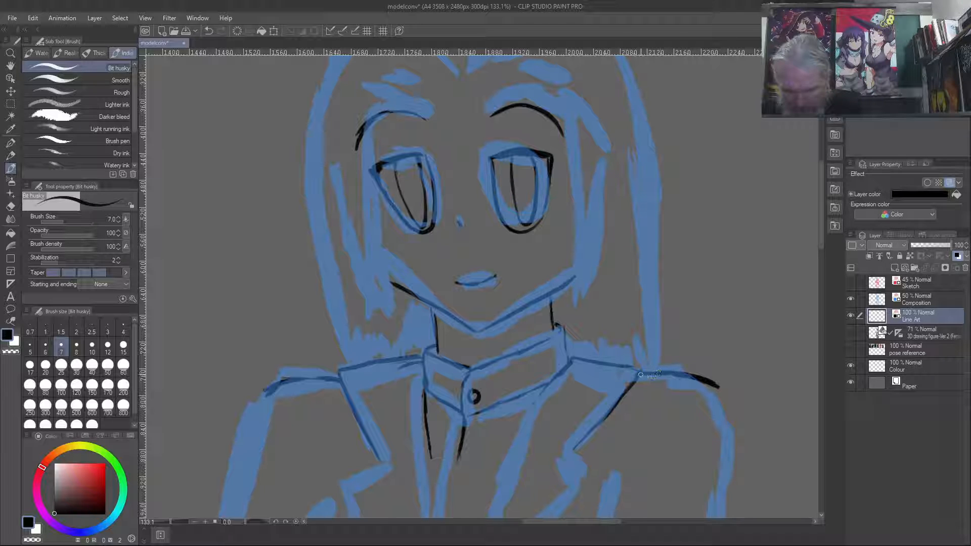
mouse_move(638, 378)
left_mouse_down()
mouse_move(644, 370)
mouse_move(625, 365)
left_mouse_up()
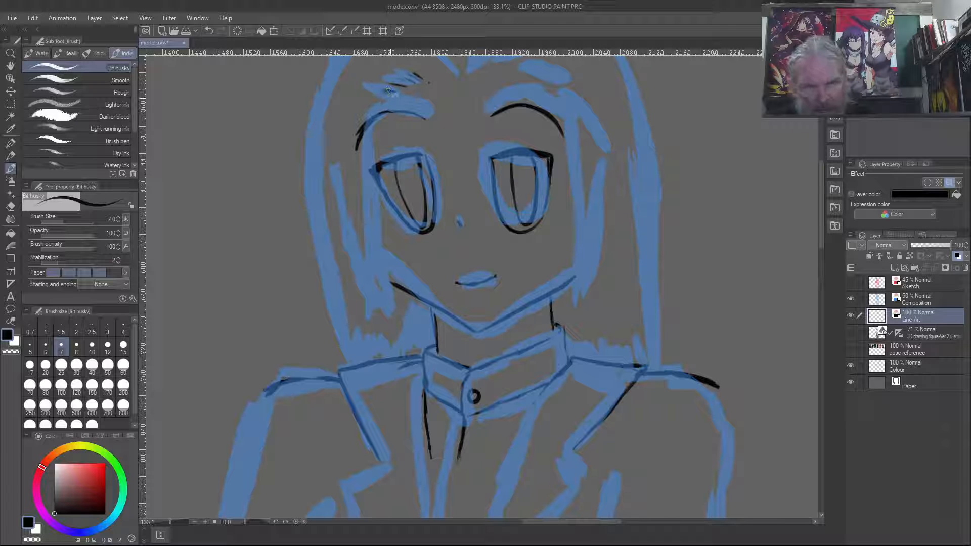
- Ink the long pointed hair lock along the left side of the face, tapering to a tip at the jaw
mouse_move(395, 93)
left_mouse_down()
mouse_move(375, 158)
mouse_move(380, 121)
mouse_move(380, 247)
mouse_move(402, 313)
left_mouse_up()
left_click_drag(383, 257, 397, 303)
left_click_drag(383, 220, 384, 259)
mouse_move(377, 196)
left_mouse_down()
mouse_move(365, 274)
mouse_move(385, 291)
mouse_move(359, 263)
mouse_move(332, 193)
mouse_move(353, 253)
mouse_move(332, 165)
mouse_move(360, 254)
left_mouse_up()
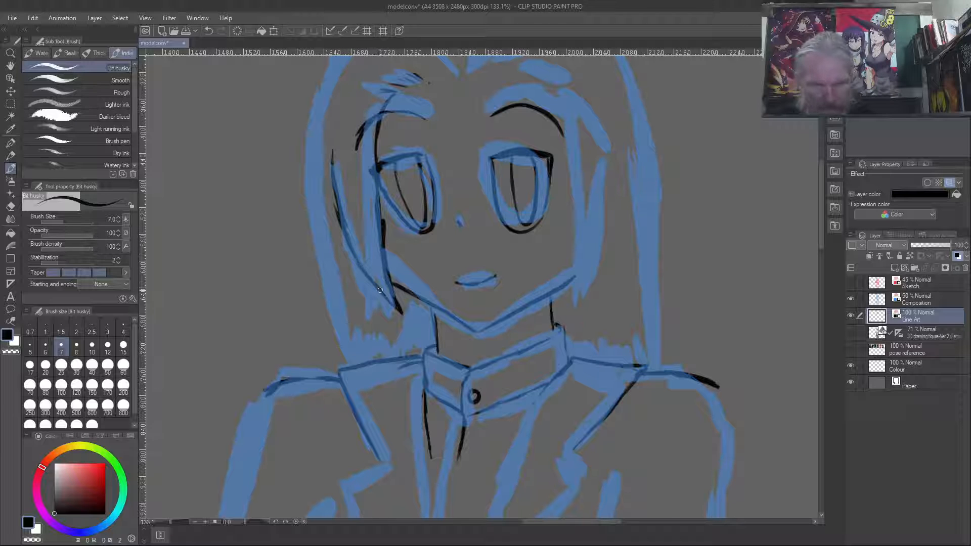
- Ink the hair's left outer contour and the jagged strand ends between it and the neck
mouse_move(312, 136)
left_mouse_down()
mouse_move(309, 174)
mouse_move(310, 125)
mouse_move(312, 205)
mouse_move(343, 338)
mouse_move(334, 304)
mouse_move(346, 324)
left_mouse_up()
mouse_move(326, 291)
left_mouse_down()
mouse_move(341, 334)
mouse_move(333, 299)
mouse_move(355, 353)
left_mouse_up()
mouse_move(359, 304)
left_mouse_down()
mouse_move(354, 346)
mouse_move(356, 313)
left_mouse_up()
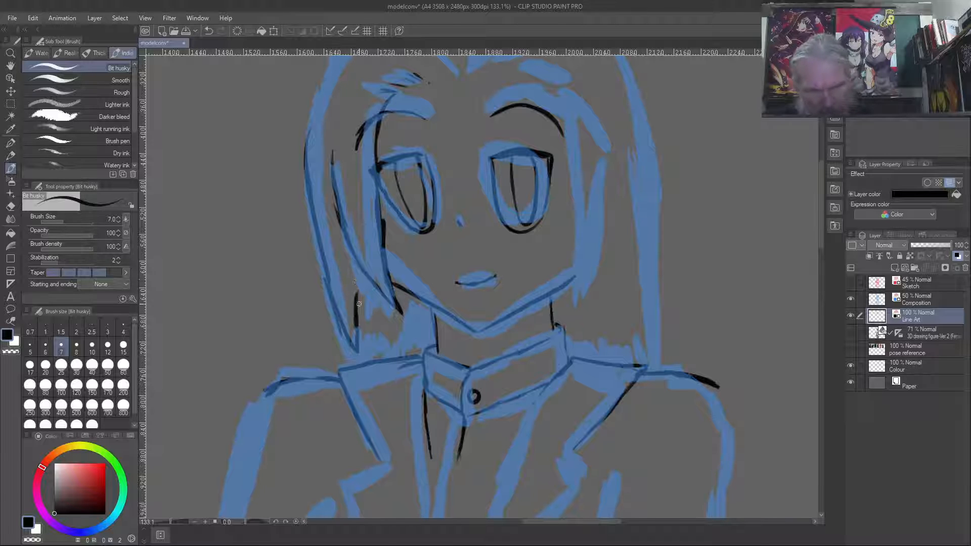
mouse_move(359, 312)
left_mouse_down()
mouse_move(375, 348)
mouse_move(379, 317)
left_mouse_up()
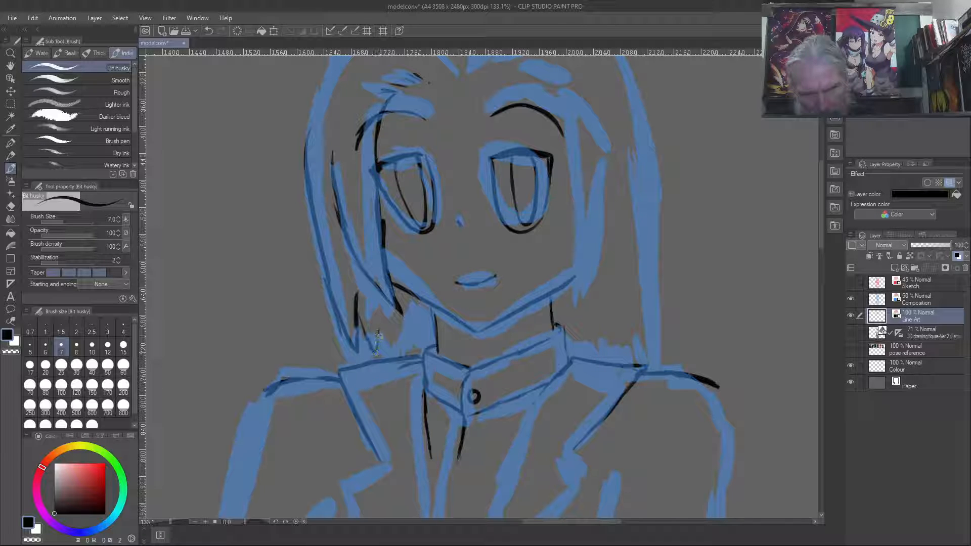
mouse_move(386, 348)
left_mouse_down()
mouse_move(390, 311)
mouse_move(397, 346)
mouse_move(404, 337)
mouse_move(400, 310)
left_mouse_up()
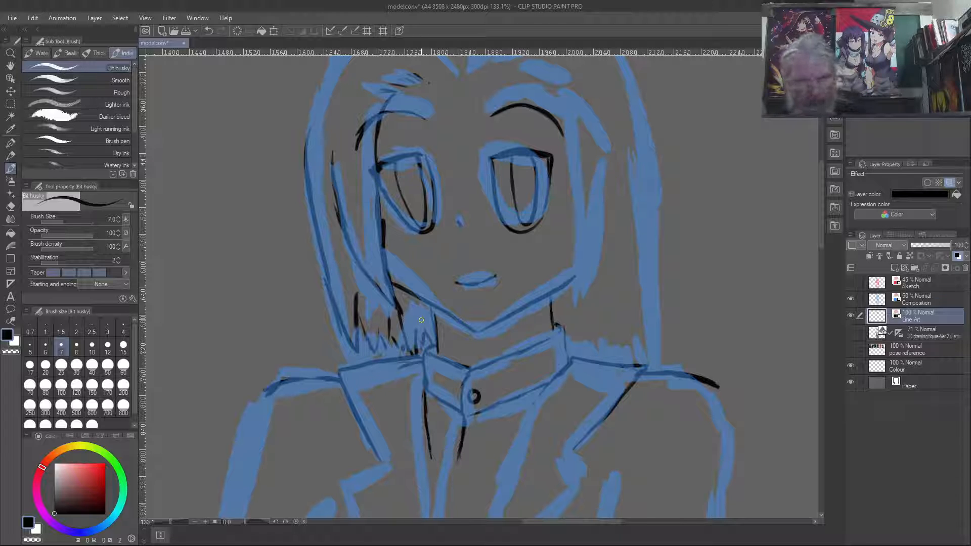
mouse_move(306, 146)
left_mouse_down()
mouse_move(326, 74)
mouse_move(308, 142)
left_mouse_up()
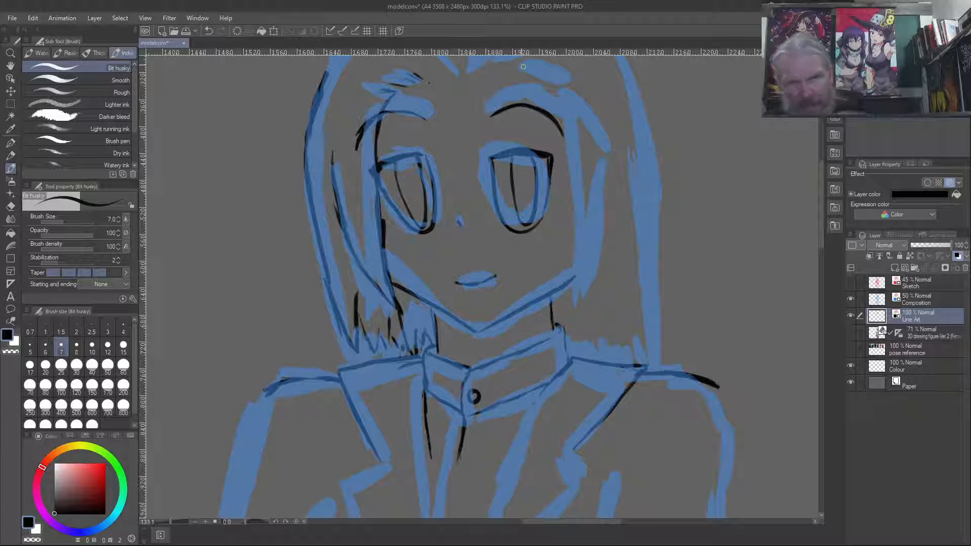
- Ink short hairline strokes across the forehead and the pointed hair lock along the right side of the face
mouse_move(437, 66)
left_mouse_down()
mouse_move(442, 74)
mouse_move(519, 74)
mouse_move(567, 109)
mouse_move(572, 302)
left_mouse_up()
mouse_move(576, 225)
left_mouse_down()
mouse_move(564, 307)
mouse_move(604, 218)
mouse_move(606, 177)
left_mouse_up()
left_click_drag(605, 219, 606, 162)
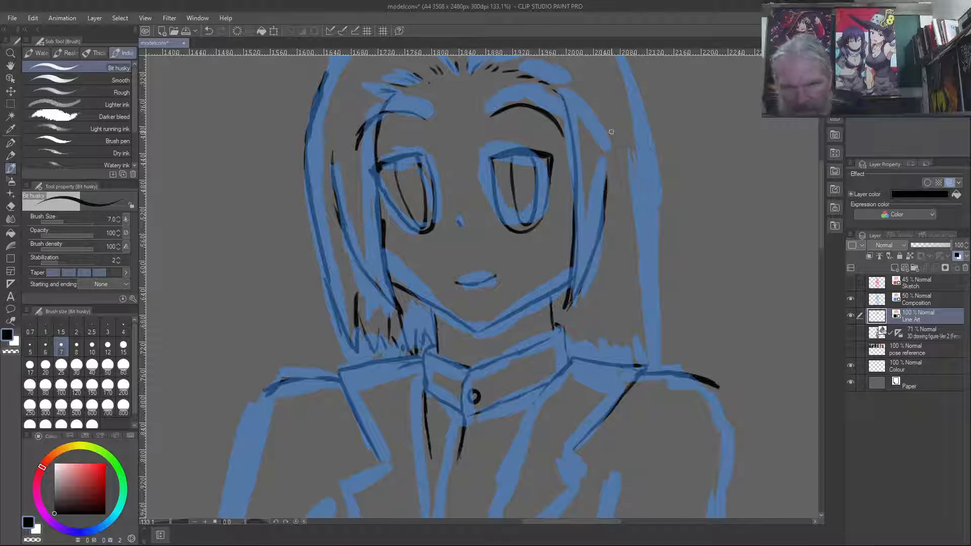
left_click_drag(608, 189, 604, 154)
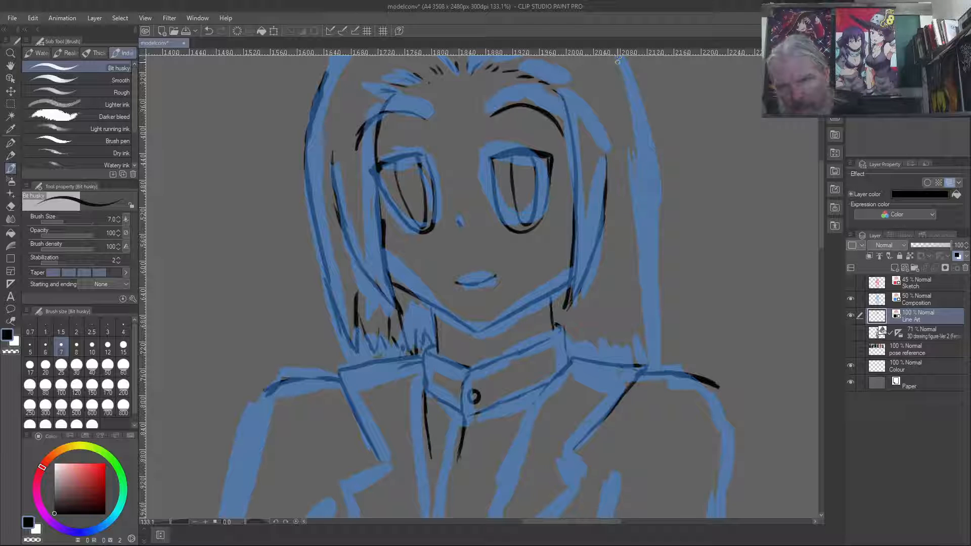
- Ink the hair's right outer contour and the jagged strand ends above the right lapel
mouse_move(620, 65)
left_mouse_down()
mouse_move(655, 291)
mouse_move(651, 339)
mouse_move(635, 312)
mouse_move(619, 357)
left_mouse_up()
mouse_move(590, 307)
left_mouse_down()
mouse_move(611, 348)
mouse_move(603, 336)
mouse_move(597, 351)
mouse_move(587, 344)
mouse_move(571, 354)
left_mouse_up()
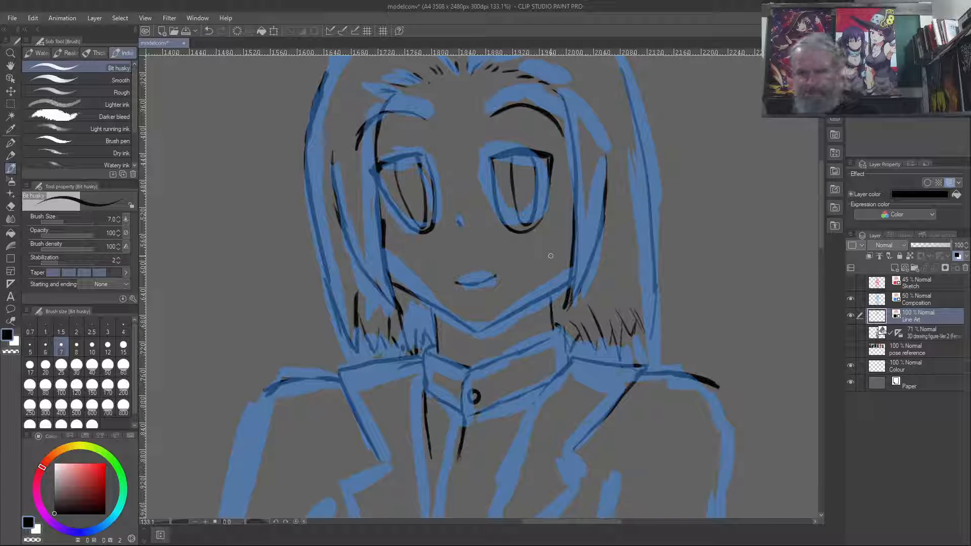
mouse_move(648, 338)
left_mouse_down()
mouse_move(633, 317)
mouse_move(628, 360)
left_mouse_up()
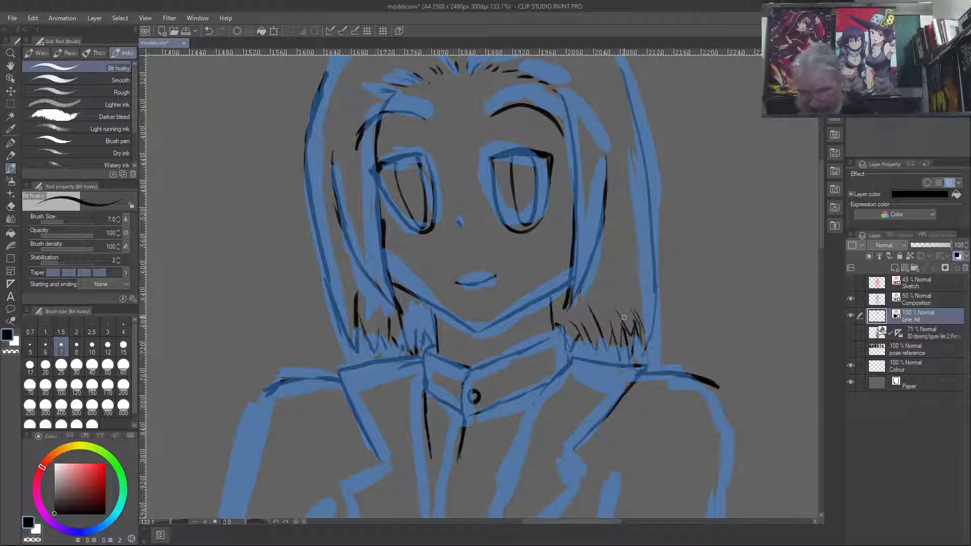
- Hide the Composition layer to check the line art on its own, and show it again
left_click(850, 300)
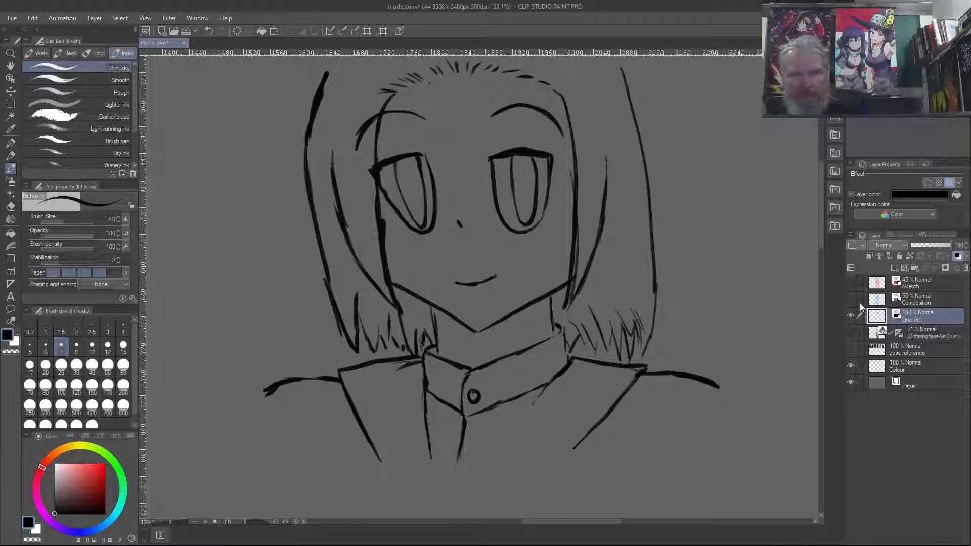
left_click(852, 302)
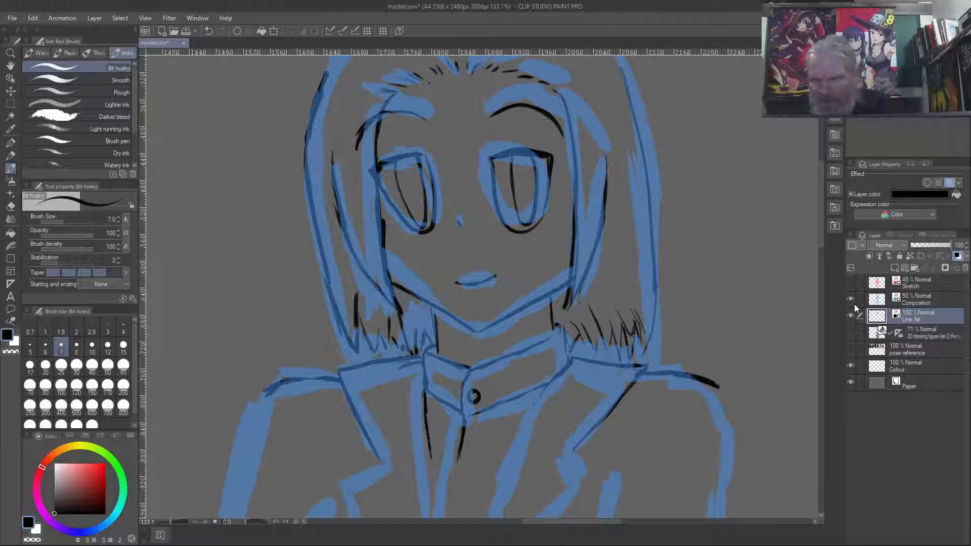
- Ink the hair's outline over the crown, joining the left and right outer contours at the parting
key("space")
left_click_drag(466, 190, 443, 336)
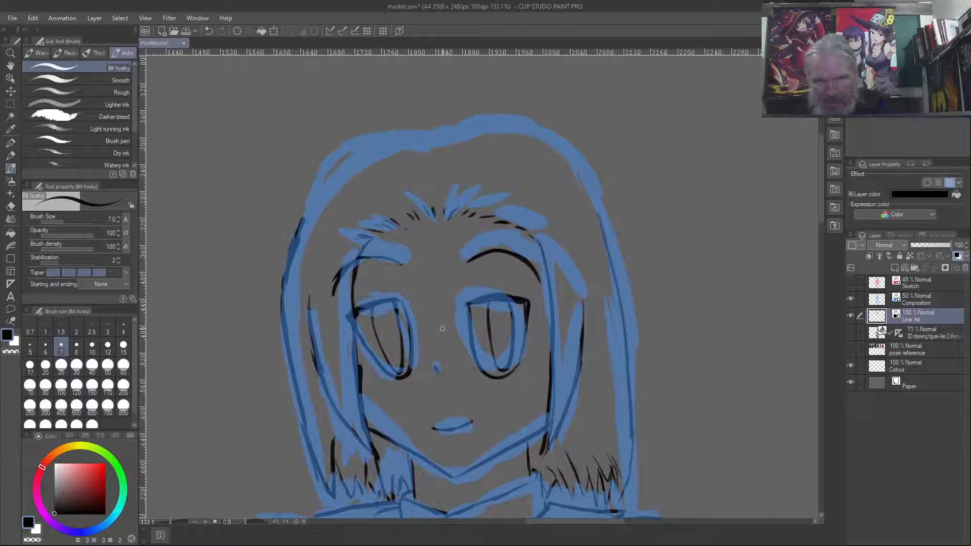
mouse_move(601, 226)
left_mouse_down()
mouse_move(589, 197)
mouse_move(548, 144)
mouse_move(589, 197)
mouse_move(578, 175)
mouse_move(546, 141)
mouse_move(493, 126)
left_mouse_up()
mouse_move(559, 157)
left_mouse_down()
mouse_move(482, 123)
mouse_move(498, 129)
mouse_move(437, 133)
mouse_move(471, 123)
mouse_move(478, 132)
mouse_move(439, 138)
mouse_move(491, 129)
mouse_move(426, 142)
left_mouse_up()
mouse_move(297, 235)
left_mouse_down()
mouse_move(325, 185)
mouse_move(396, 144)
mouse_move(424, 143)
left_mouse_up()
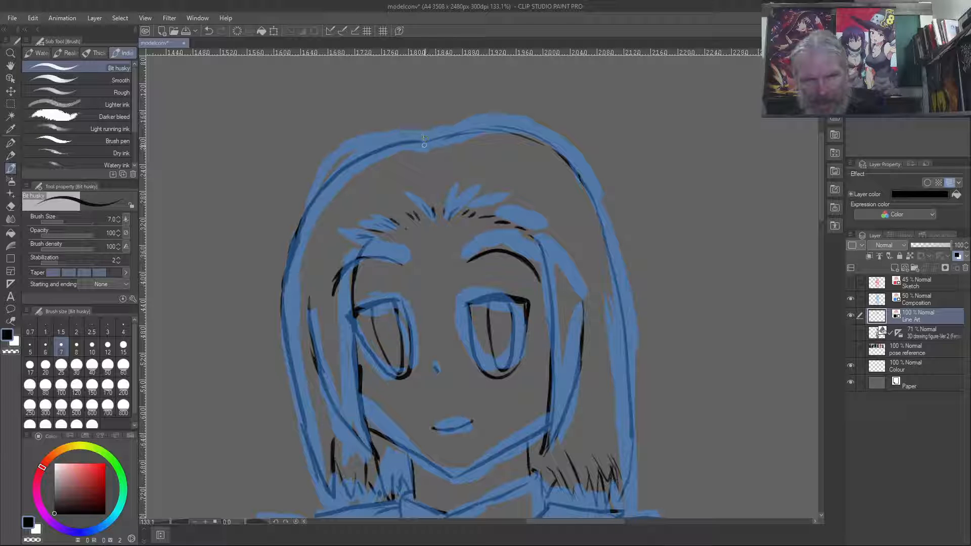
- Add short hair strokes on both sides of the parting between the crown and the forehead hairline
mouse_move(406, 150)
left_mouse_down()
mouse_move(423, 156)
mouse_move(432, 182)
left_mouse_up()
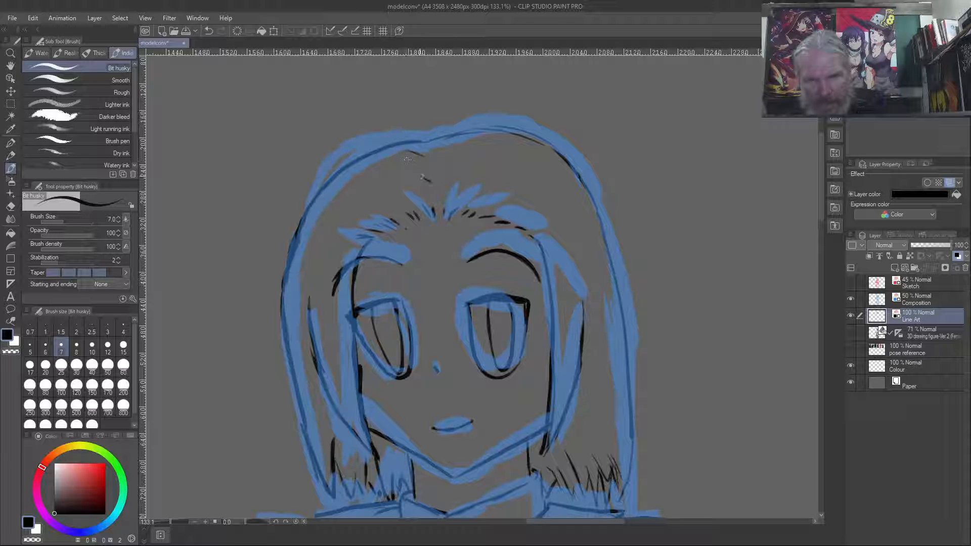
mouse_move(438, 149)
left_mouse_down()
mouse_move(451, 144)
mouse_move(457, 163)
left_mouse_up()
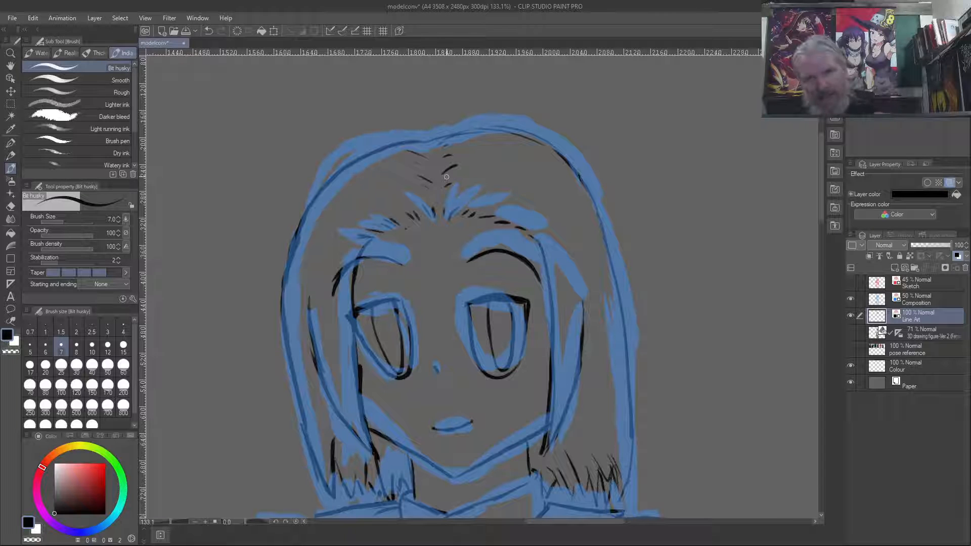
mouse_move(432, 148)
left_mouse_down()
mouse_move(418, 141)
mouse_move(423, 169)
left_mouse_up()
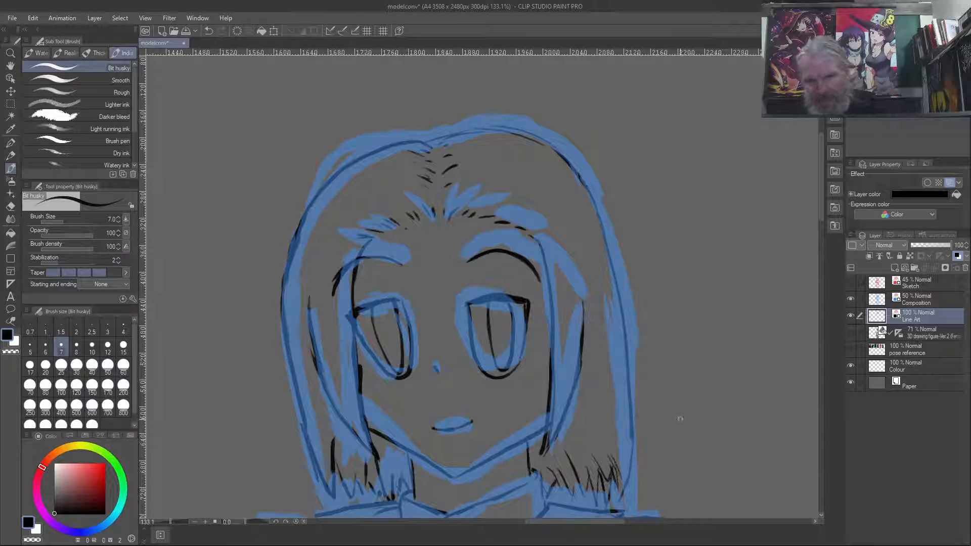
- Extend the shirt's front opening line downward and ink a short curve at the base of the opening above the crossed arms
left_click_drag(489, 413, 481, 216)
left_click_drag(378, 439, 414, 325)
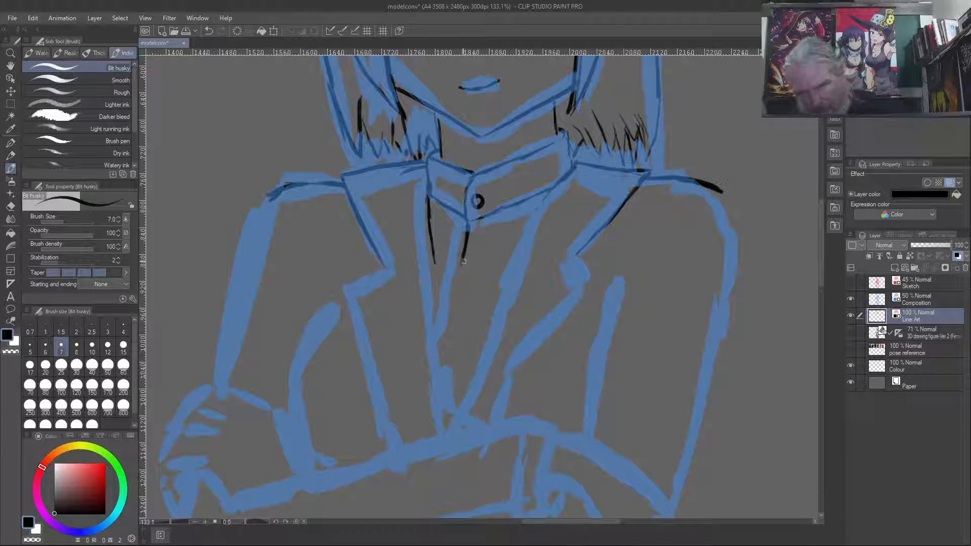
left_click_drag(461, 264, 454, 296)
left_click_drag(463, 258, 451, 328)
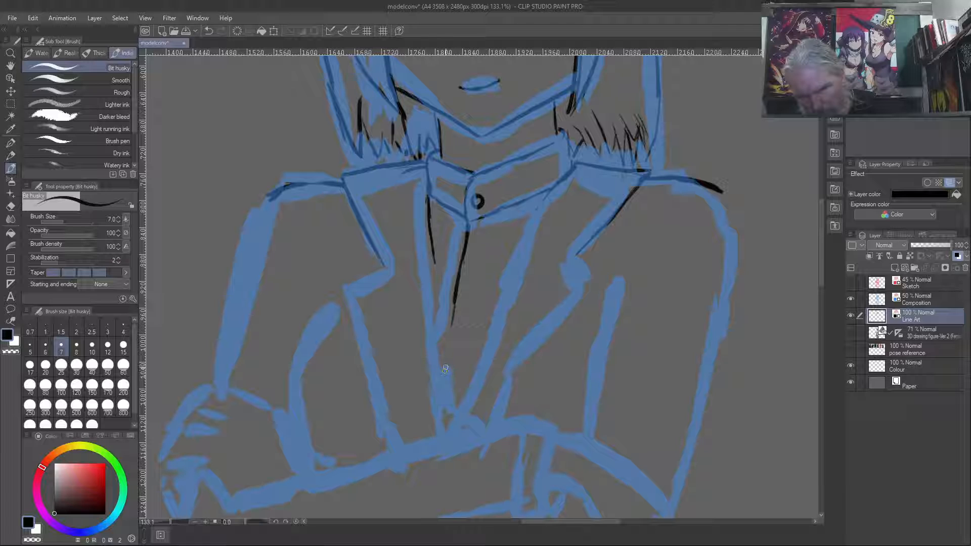
left_click_drag(443, 367, 460, 421)
mouse_move(440, 377)
left_mouse_down()
mouse_move(452, 414)
mouse_move(448, 404)
mouse_move(475, 424)
left_mouse_up()
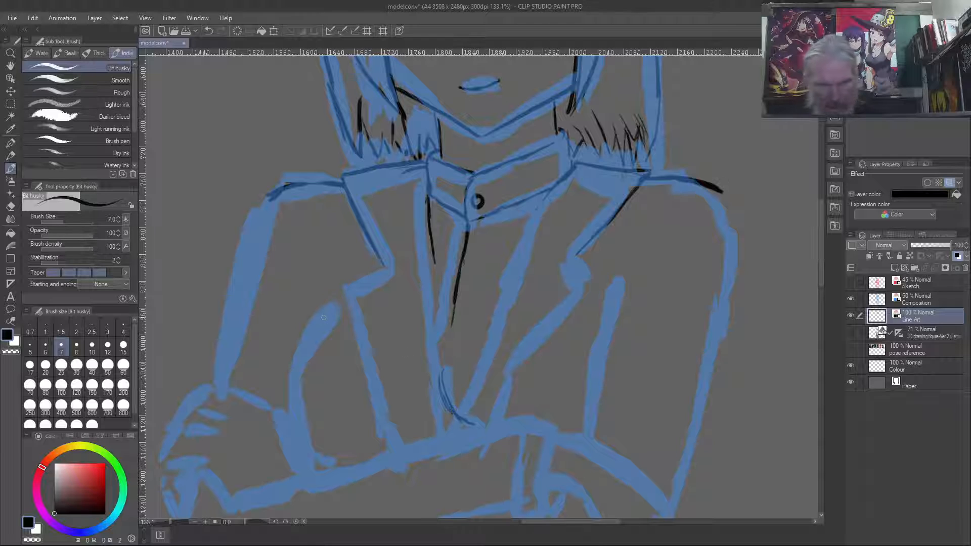
- Ink the curved inner edge of the left sleeve beside the chest, down to the crossed arms
left_click_drag(333, 307, 304, 355)
left_click_drag(332, 310, 289, 404)
mouse_move(337, 464)
left_mouse_down()
mouse_move(306, 448)
mouse_move(316, 449)
mouse_move(293, 423)
mouse_move(288, 391)
left_mouse_up()
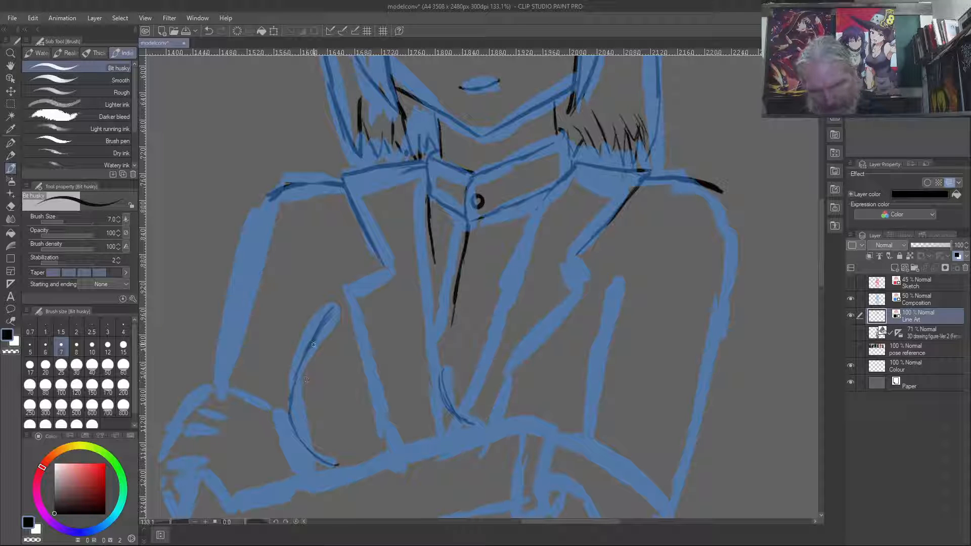
- Ink the left lapel's notch and lower outer edge, and extend its inner edge down to the crossed arms
mouse_move(389, 266)
left_mouse_down()
mouse_move(349, 289)
mouse_move(394, 427)
left_mouse_up()
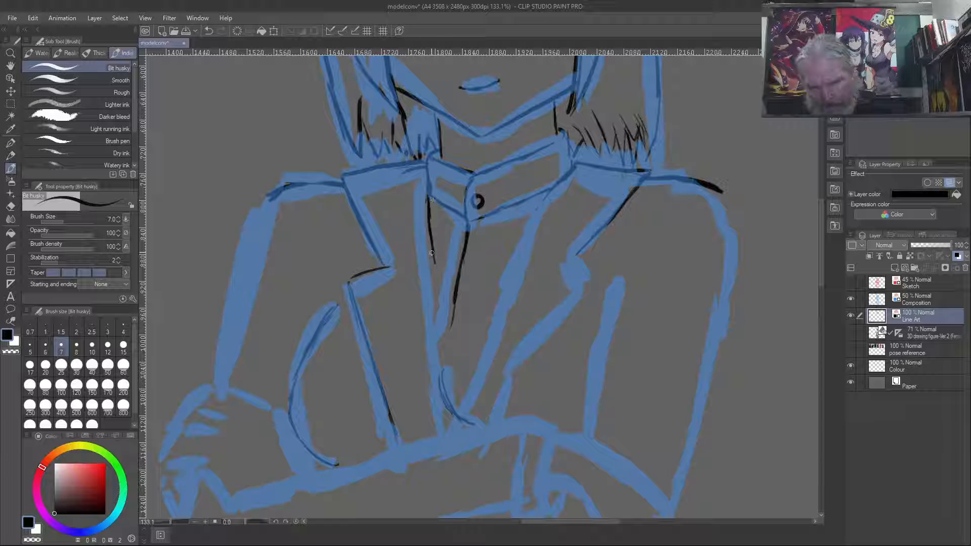
left_click_drag(424, 228, 446, 345)
left_click_drag(430, 263, 445, 362)
mouse_move(447, 408)
left_mouse_down()
mouse_move(452, 430)
mouse_move(448, 411)
left_mouse_up()
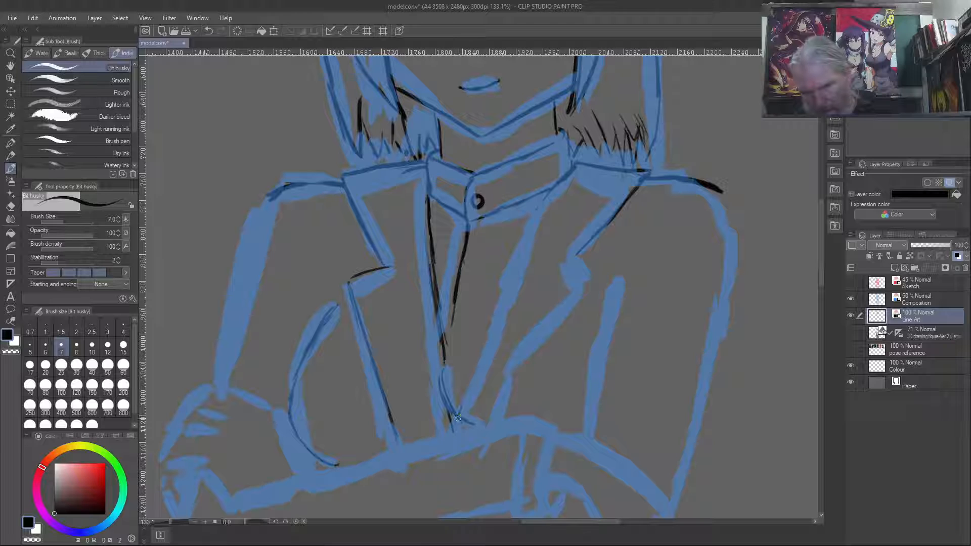
- Ink the right lapel's inner edge, then its lower outer edge and notch up to the upper lapel line
mouse_move(465, 405)
left_mouse_down()
mouse_move(523, 232)
mouse_move(510, 262)
left_mouse_up()
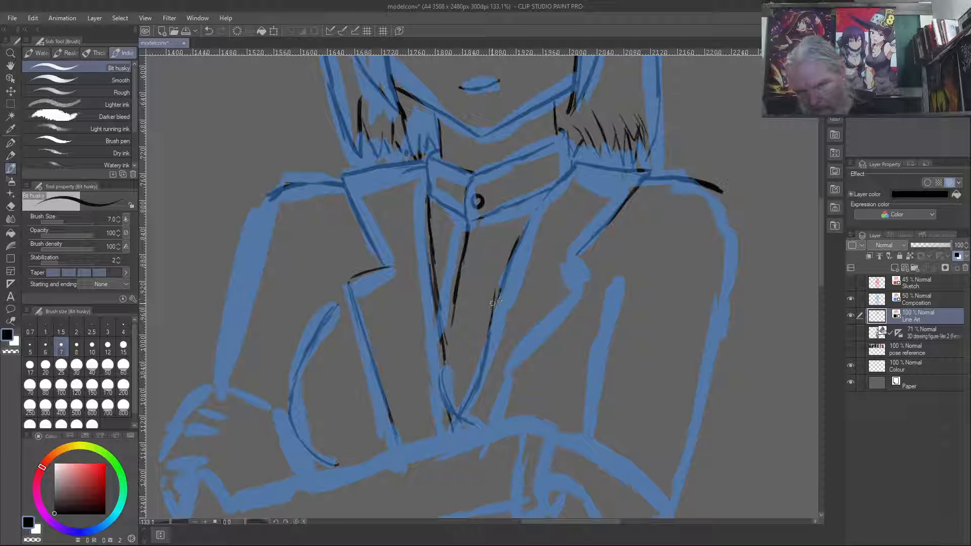
left_click_drag(488, 340, 501, 284)
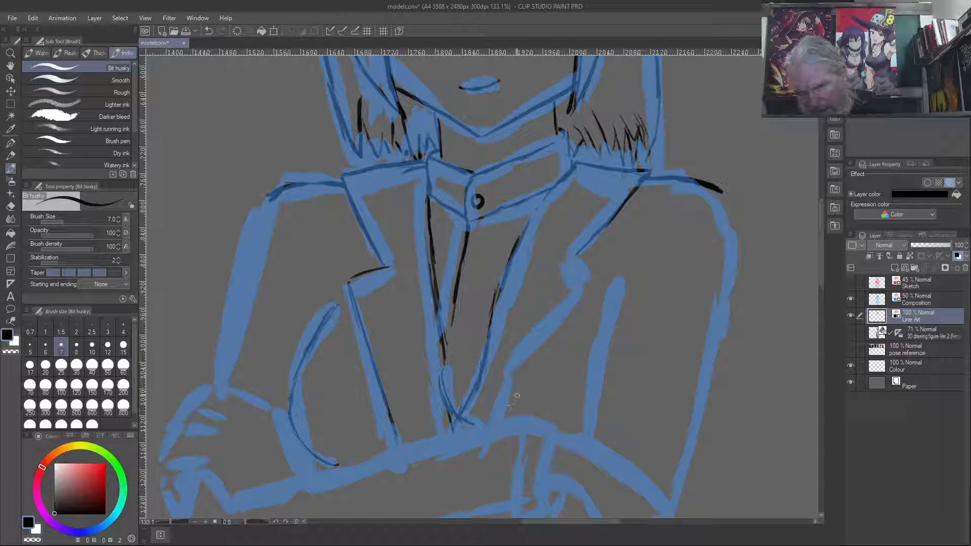
mouse_move(503, 415)
left_mouse_down()
mouse_move(519, 389)
mouse_move(502, 418)
mouse_move(591, 277)
left_mouse_up()
key("ctrl+z")
mouse_move(545, 341)
left_mouse_down()
mouse_move(500, 423)
mouse_move(554, 327)
left_mouse_up()
left_click_drag(592, 278, 577, 253)
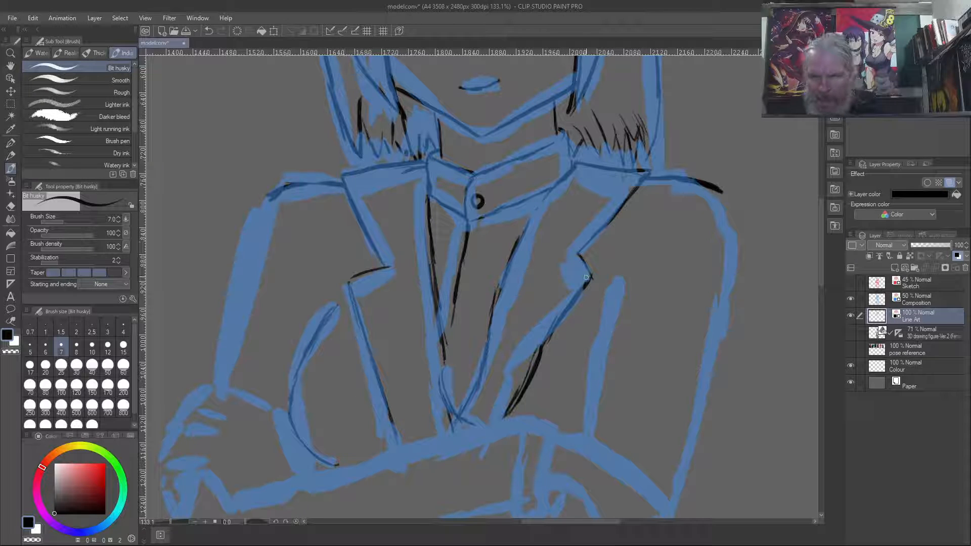
- Extend the right lapel's notch outward, re-ink its lower outer edge down to the crossed arms, and erase the excess ink along it
mouse_move(579, 255)
left_mouse_down()
mouse_move(601, 292)
mouse_move(583, 303)
left_mouse_up()
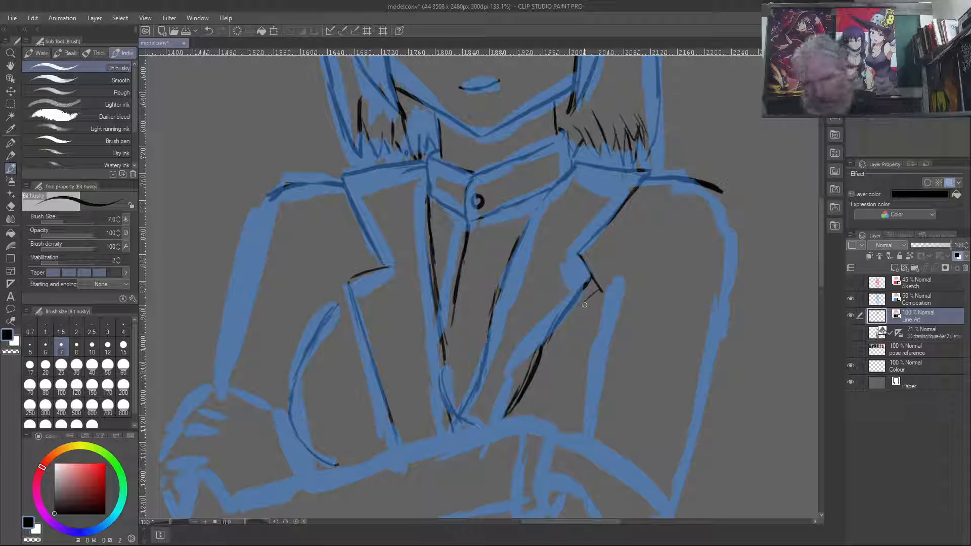
mouse_move(600, 291)
left_mouse_down()
mouse_move(546, 344)
mouse_move(563, 321)
mouse_move(511, 417)
left_mouse_up()
key("c")
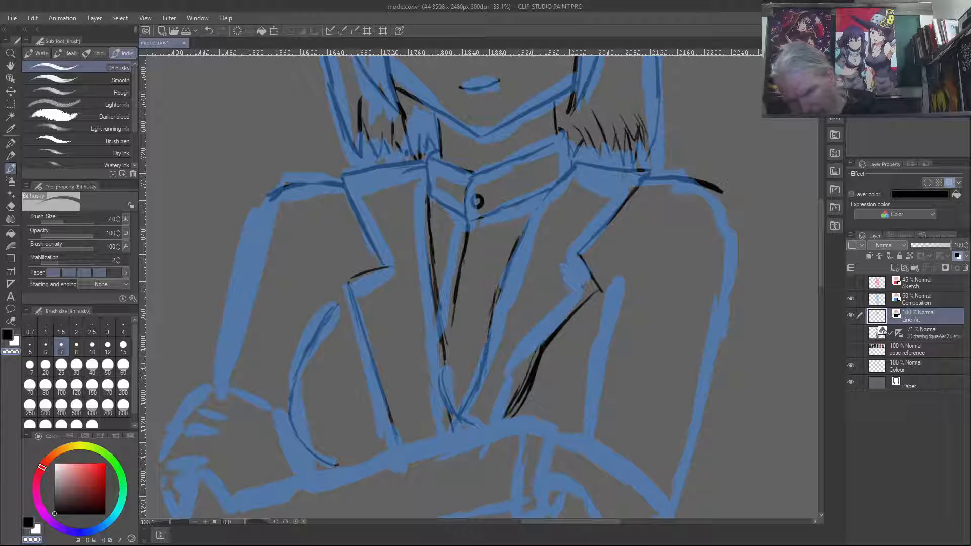
left_click_drag(533, 360, 508, 409)
key("c")
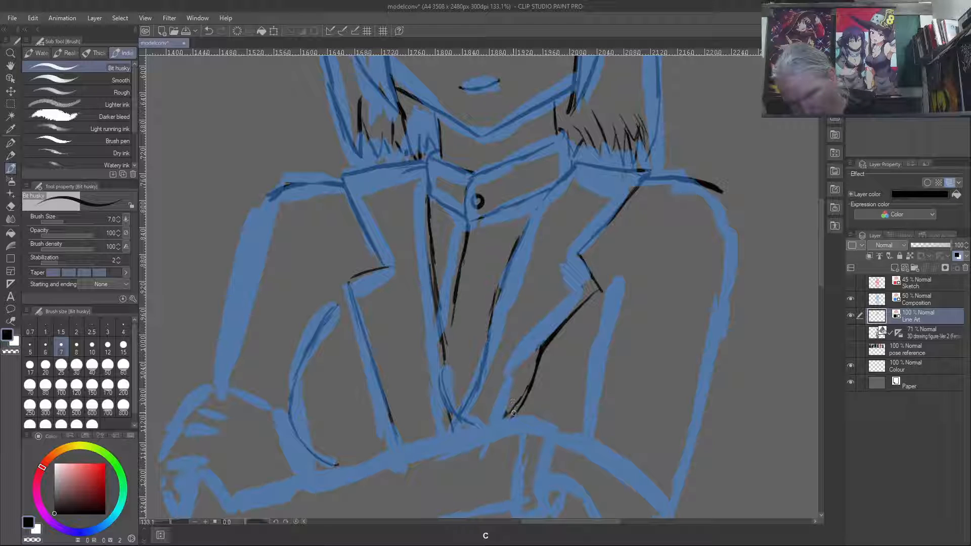
left_click_drag(531, 382, 520, 399)
key("c")
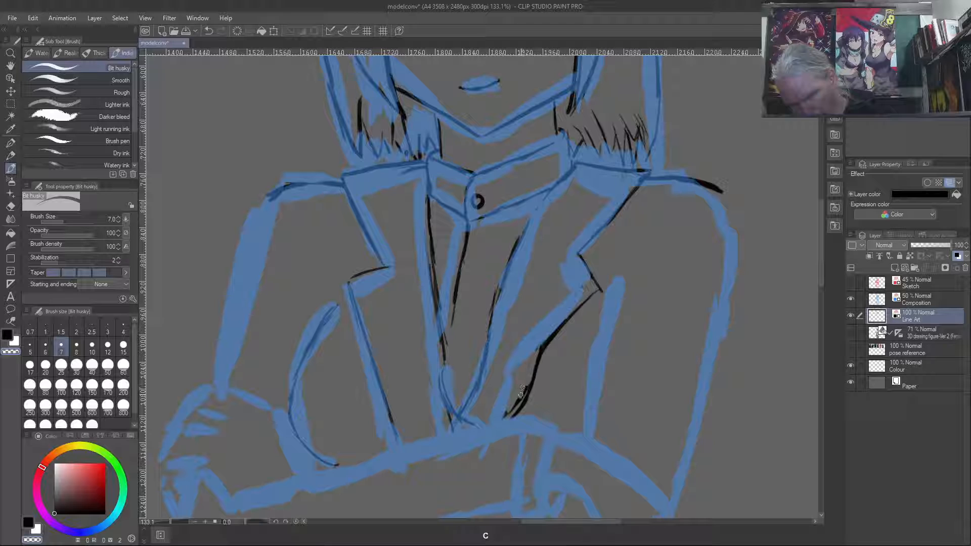
left_click_drag(527, 382, 507, 413)
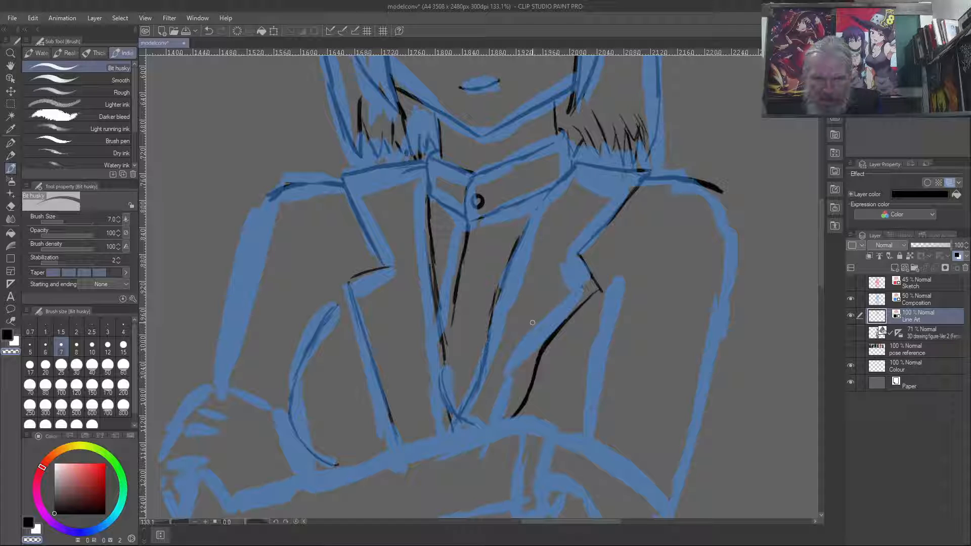
key("c")
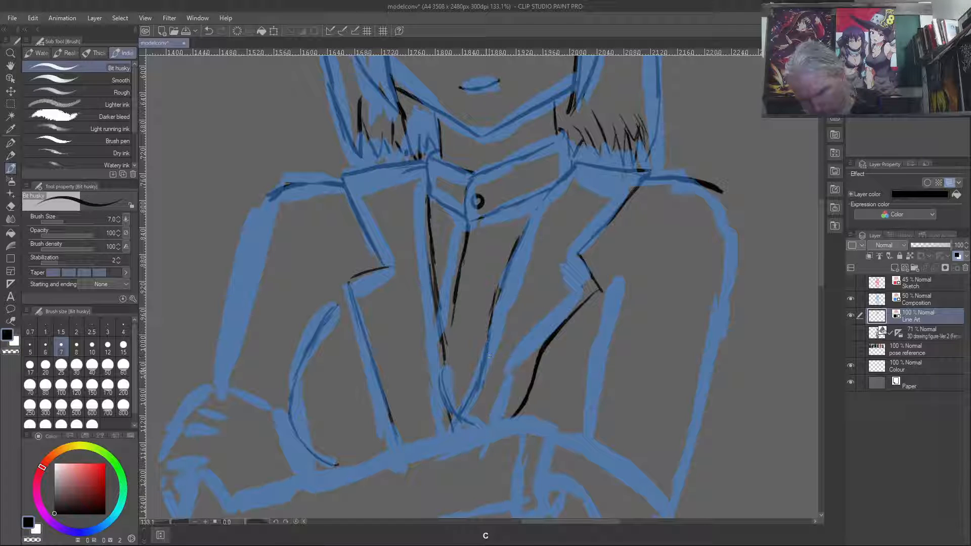
- Ink the right sleeve's inner edge beside the chest and its outer edge from the shoulder down to the elbow
key("c")
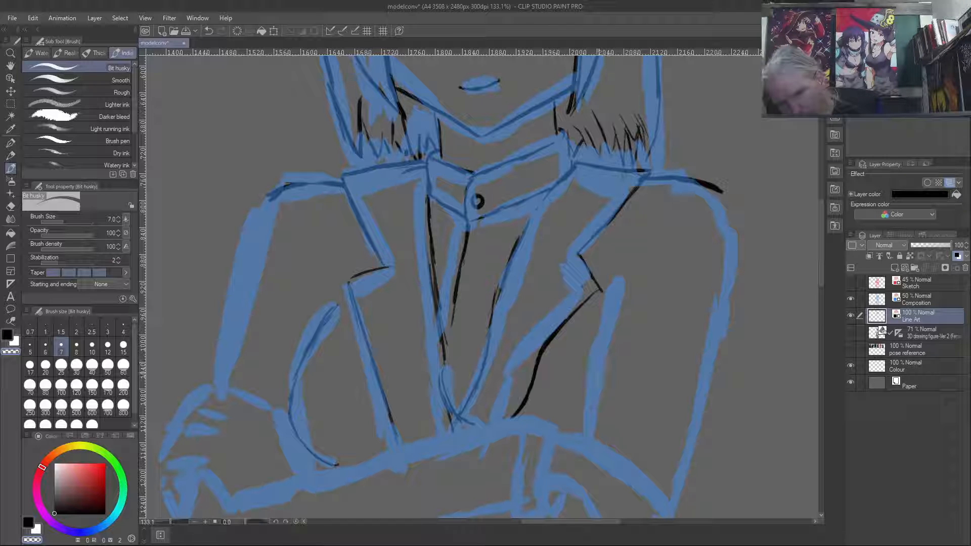
key("c")
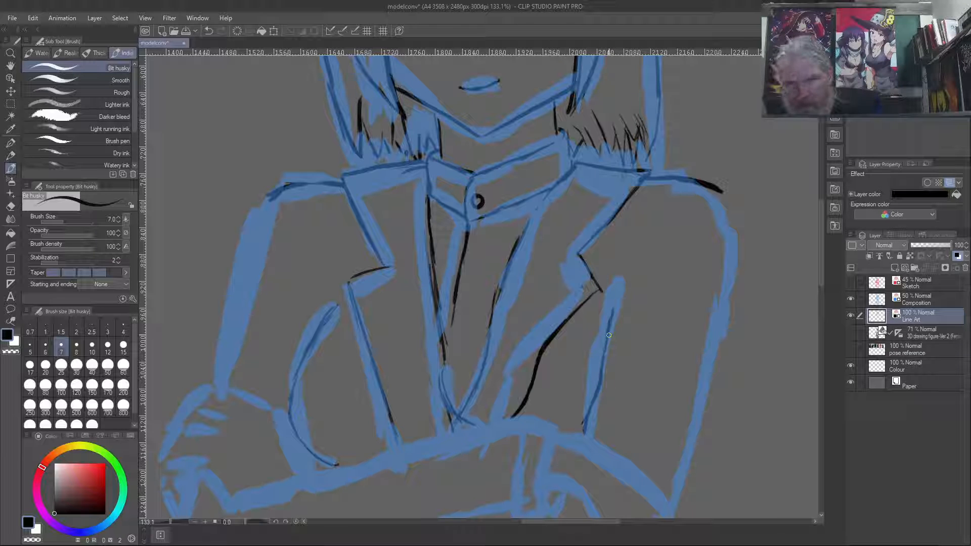
left_click_drag(622, 287, 610, 323)
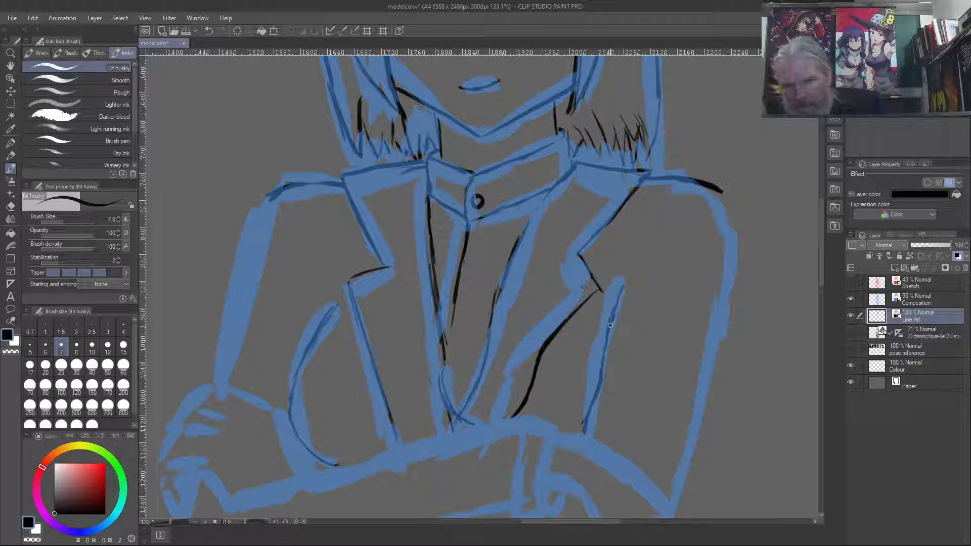
mouse_move(723, 190)
left_mouse_down()
mouse_move(736, 214)
mouse_move(732, 271)
mouse_move(671, 497)
left_mouse_up()
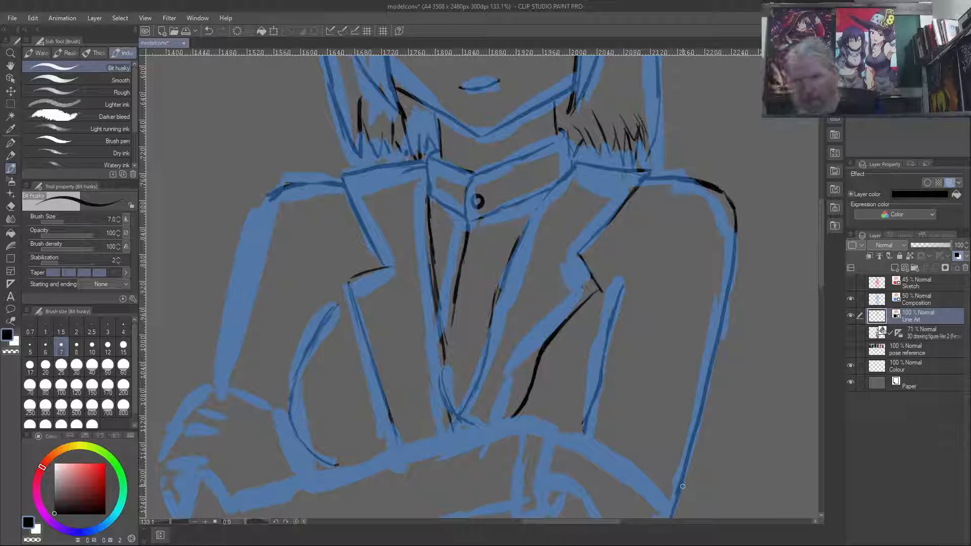
mouse_move(276, 195)
left_mouse_down()
mouse_move(246, 251)
mouse_move(221, 386)
mouse_move(267, 200)
left_mouse_up()
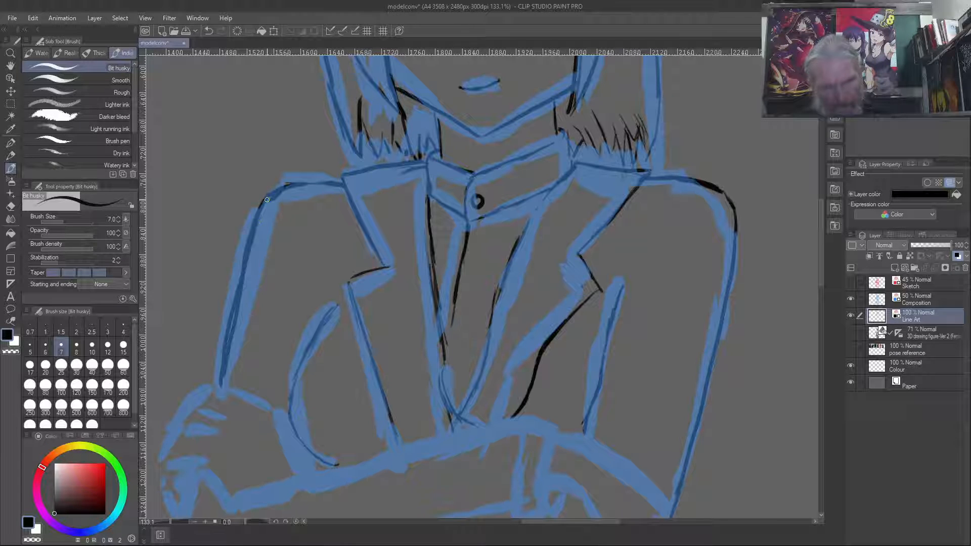
key("ctrl+z")
key("ctrl+z")
mouse_move(269, 197)
left_mouse_down()
mouse_move(246, 247)
mouse_move(220, 379)
left_mouse_up()
key("ctrl+z")
mouse_move(270, 197)
left_mouse_down()
mouse_move(229, 292)
mouse_move(211, 373)
left_mouse_up()
key("ctrl+z")
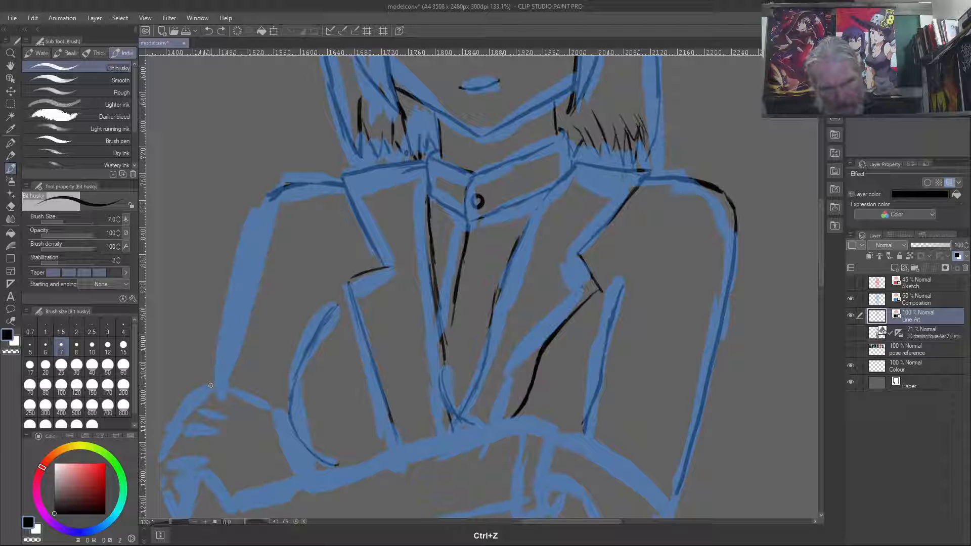
key("ctrl+z")
- Ink the left sleeve's outer edge in one stroke between the hand and the shoulder line
mouse_move(217, 383)
left_mouse_down()
mouse_move(216, 357)
mouse_move(270, 198)
left_mouse_up()
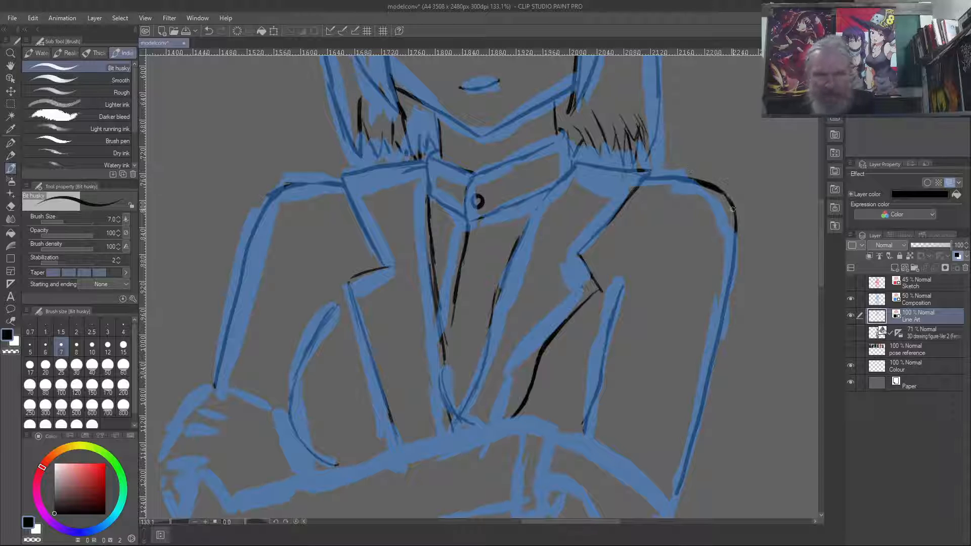
- Examine the inked face and hair for symmetry by comparing the normal and mirrored views of the canvas
scroll(607, 197, "down", 1)
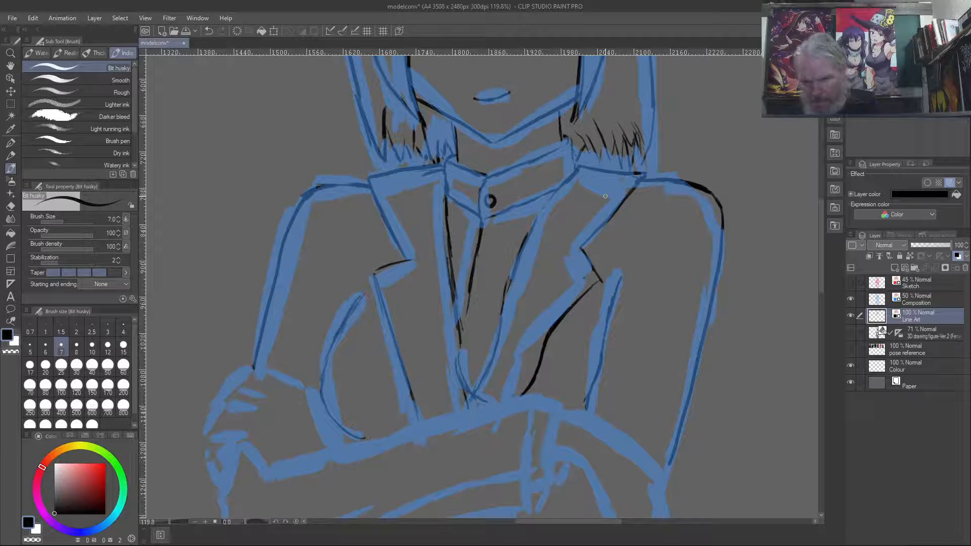
mouse_move(378, 126)
left_mouse_down()
mouse_move(424, 411)
mouse_move(358, 364)
mouse_move(370, 386)
left_mouse_up()
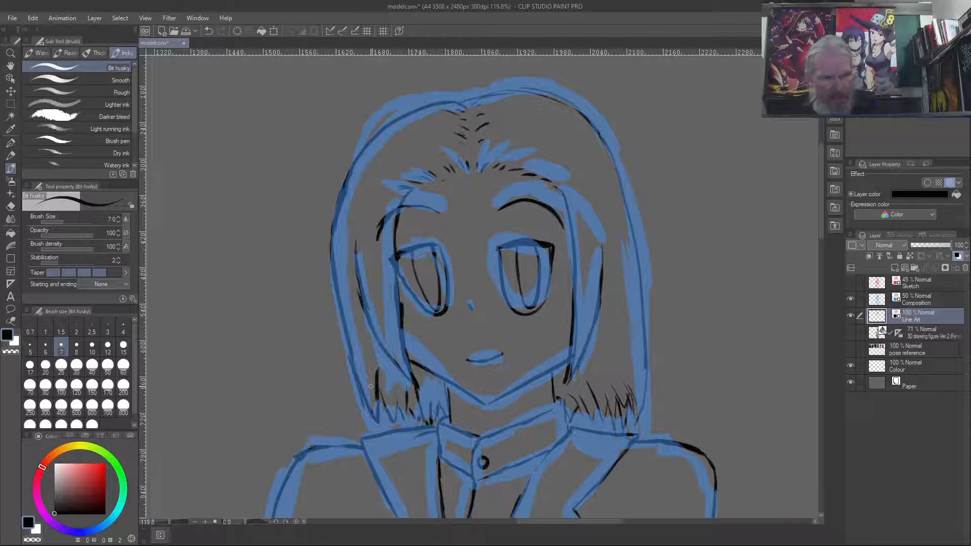
key("ctrl+shift+y")
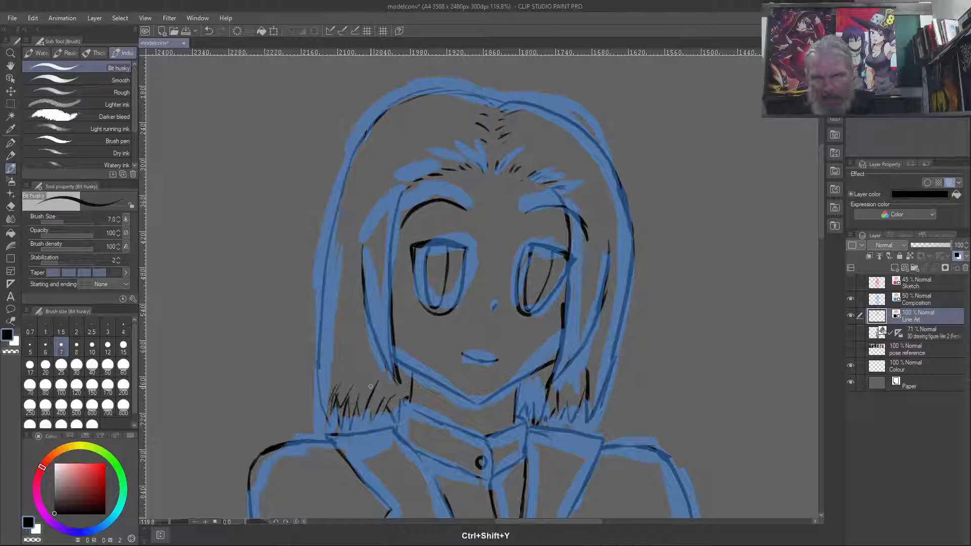
key("ctrl+shift+y")
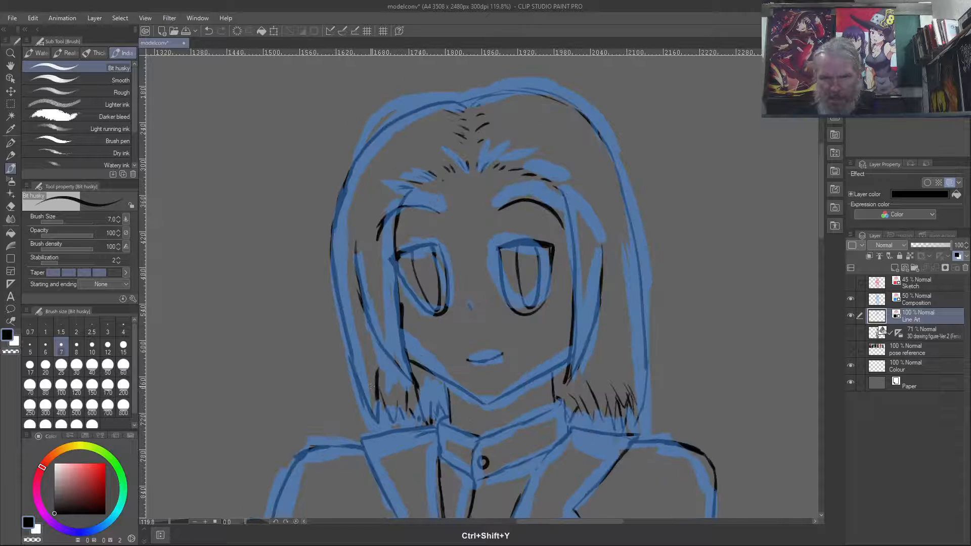
key("ctrl+shift+y")
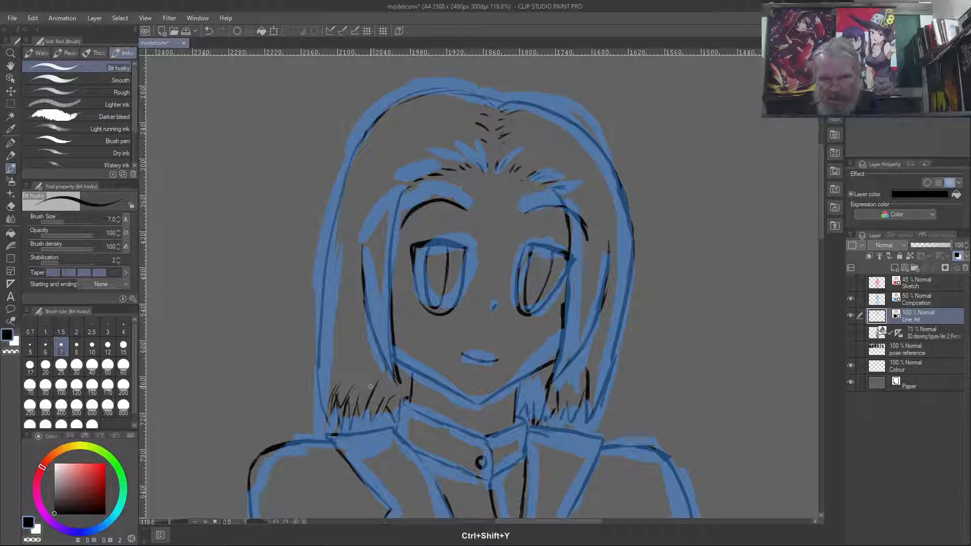
key("ctrl+shift+y")
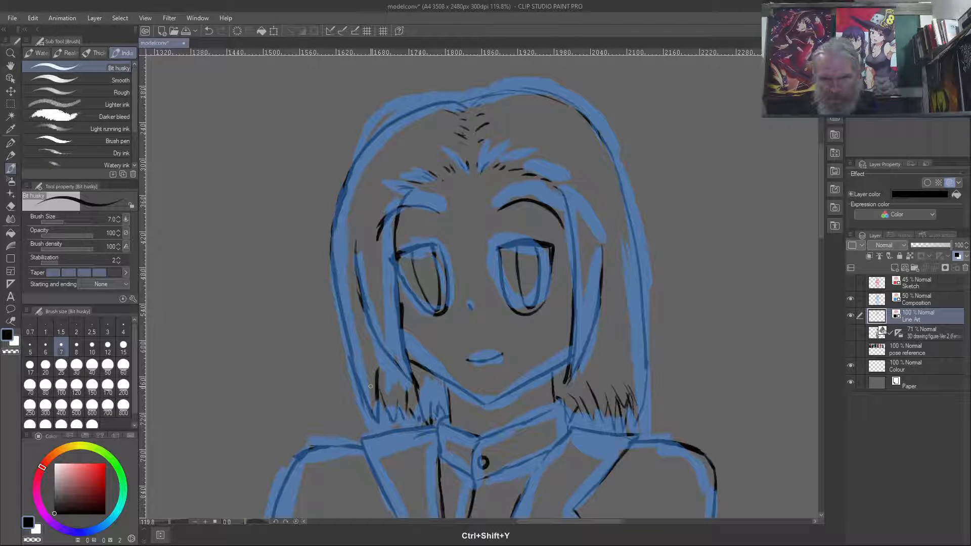
key("ctrl+shift+y")
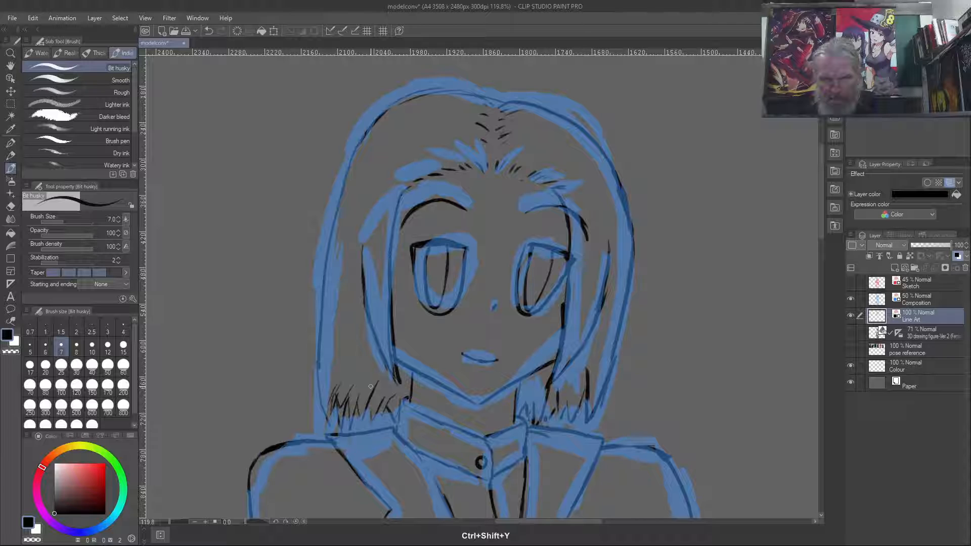
key("ctrl+shift+y")
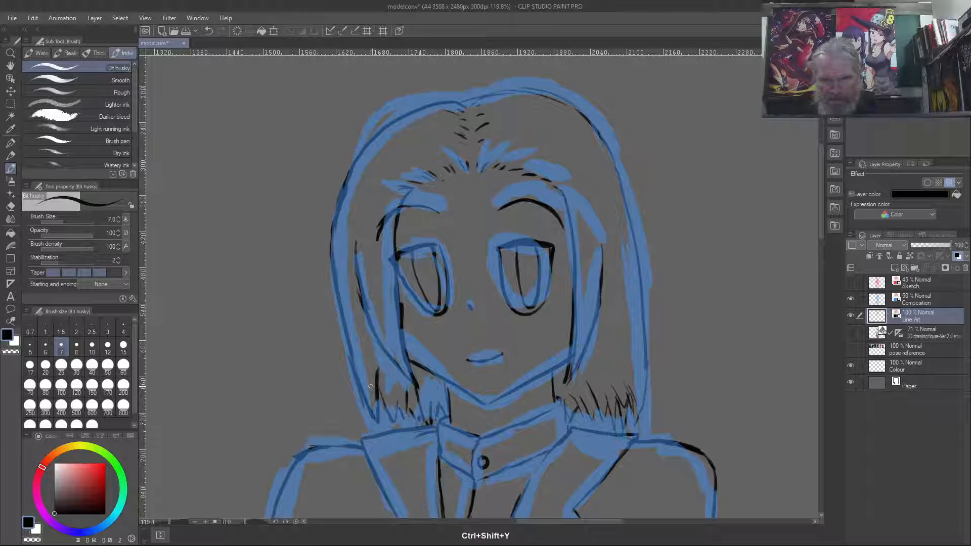
- Erase the left eye's outer edge and corner, re-ink them, and compare both eyes in mirrored view
key("c")
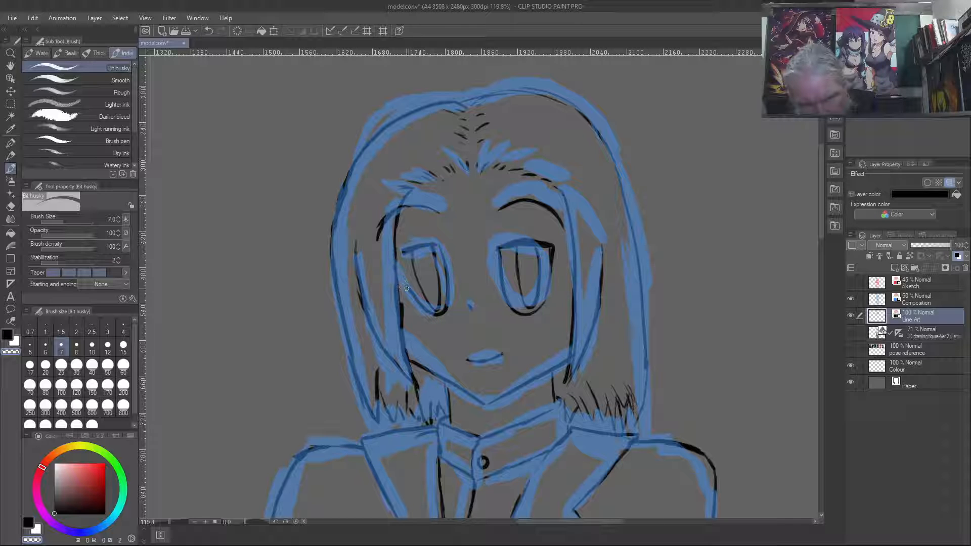
key("c")
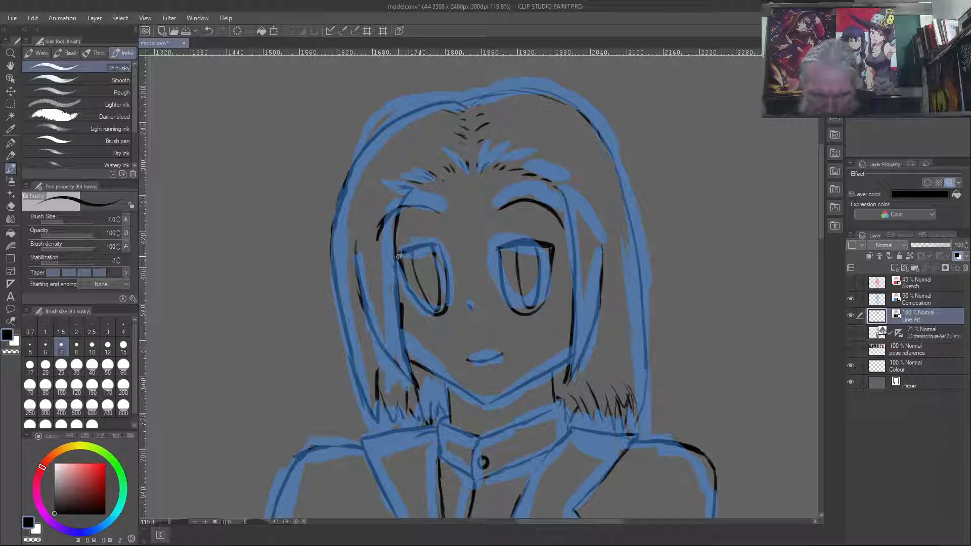
left_click_drag(399, 254, 402, 269)
left_click_drag(396, 258, 400, 278)
key("h")
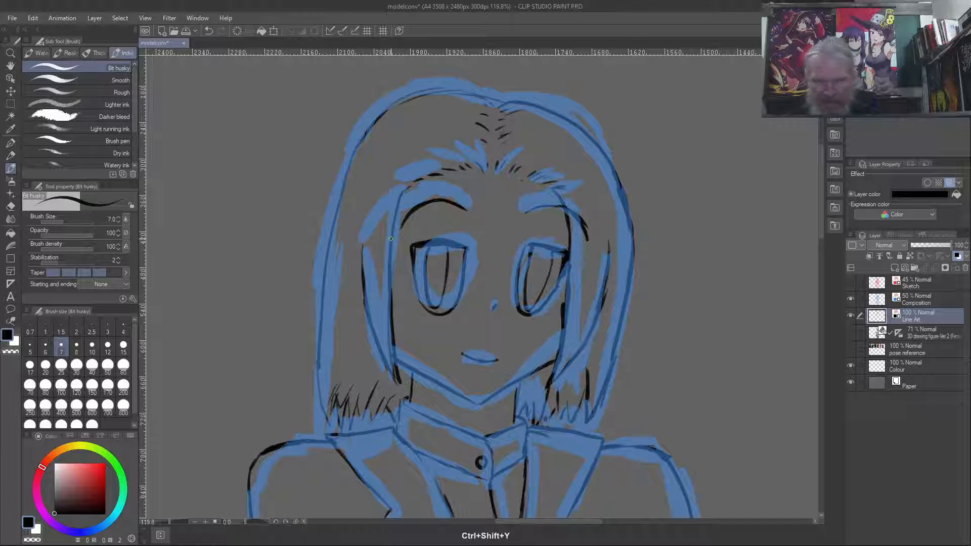
key("ctrl+shift+y")
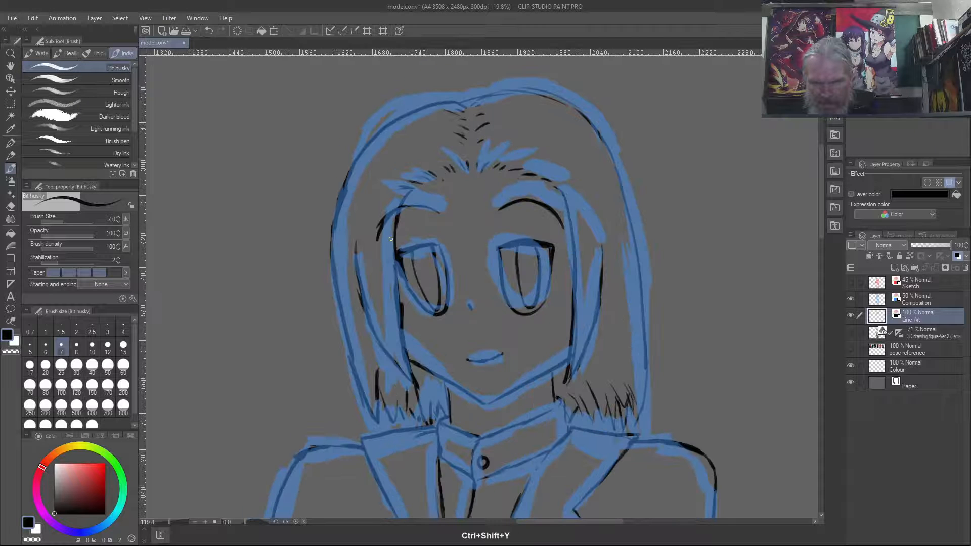
key("ctrl+shift+y")
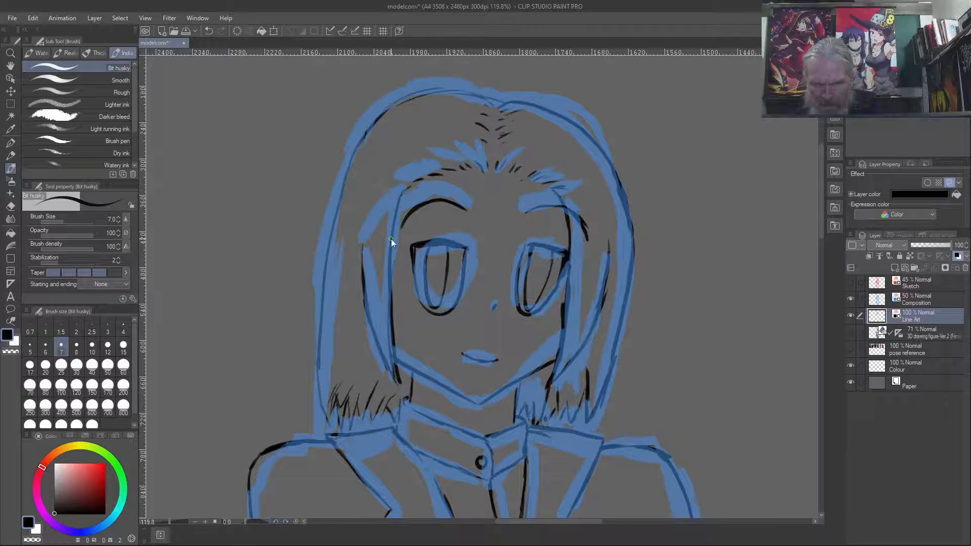
key("ctrl+shift+y")
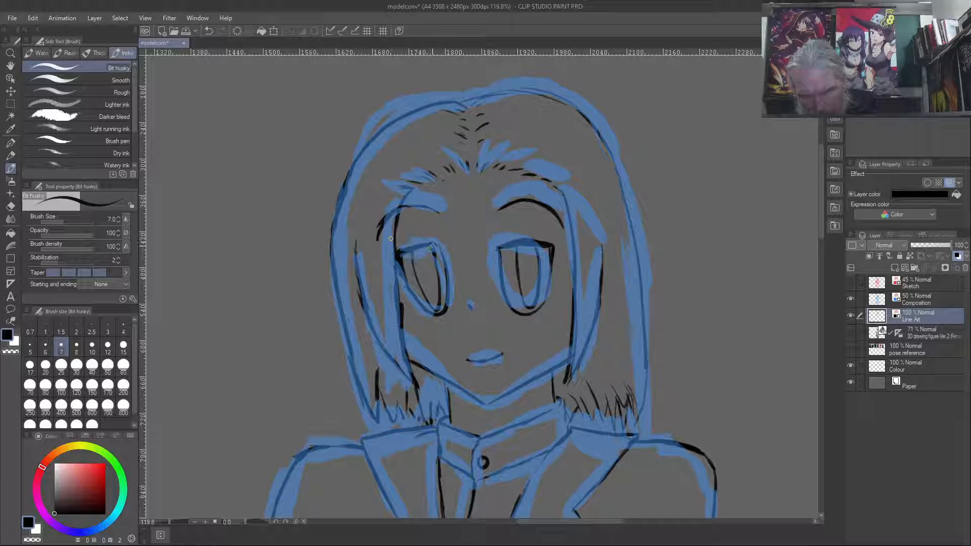
- Erase the left eye's inked outline and pupil lines, keeping the blue composition underneath
key("c")
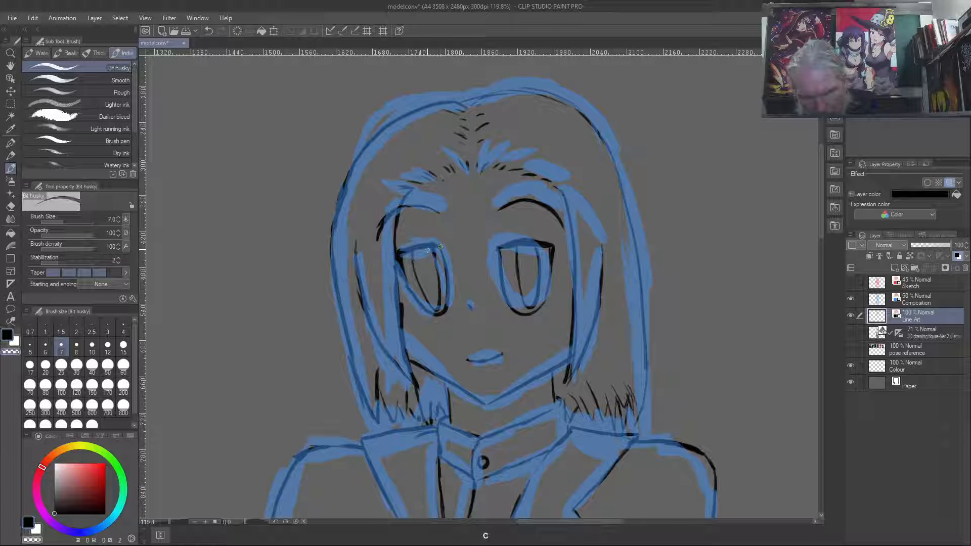
mouse_move(438, 247)
left_mouse_down()
mouse_move(411, 250)
mouse_move(435, 244)
mouse_move(447, 309)
left_mouse_up()
mouse_move(439, 275)
left_mouse_down()
mouse_move(450, 302)
mouse_move(444, 286)
mouse_move(440, 321)
mouse_move(420, 287)
mouse_move(434, 320)
left_mouse_up()
mouse_move(415, 288)
left_mouse_down()
mouse_move(397, 246)
mouse_move(411, 253)
left_mouse_up()
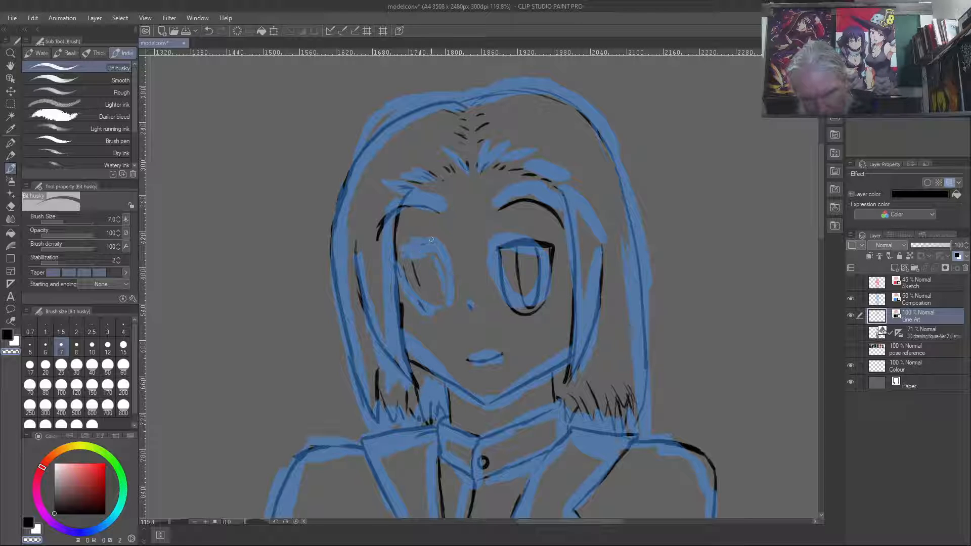
mouse_move(420, 290)
left_mouse_down()
mouse_move(414, 268)
mouse_move(403, 271)
left_mouse_up()
key("c")
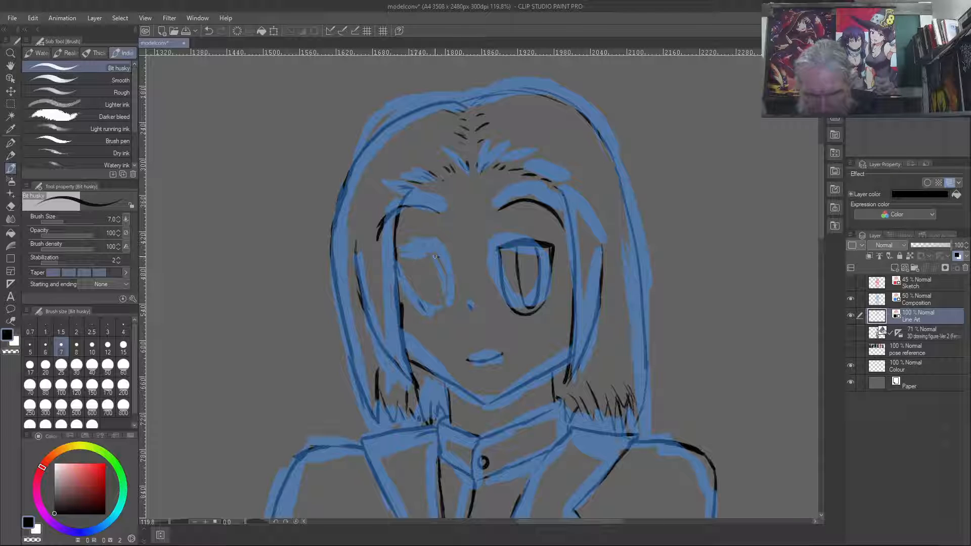
mouse_move(409, 260)
left_mouse_down()
mouse_move(435, 257)
mouse_move(399, 265)
left_mouse_up()
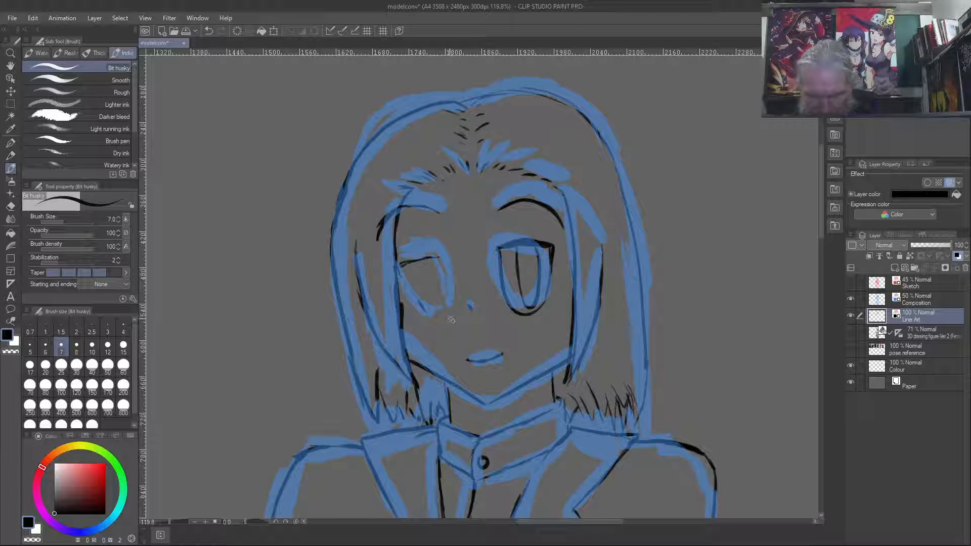
mouse_move(436, 266)
left_mouse_down()
mouse_move(451, 315)
mouse_move(439, 325)
left_mouse_up()
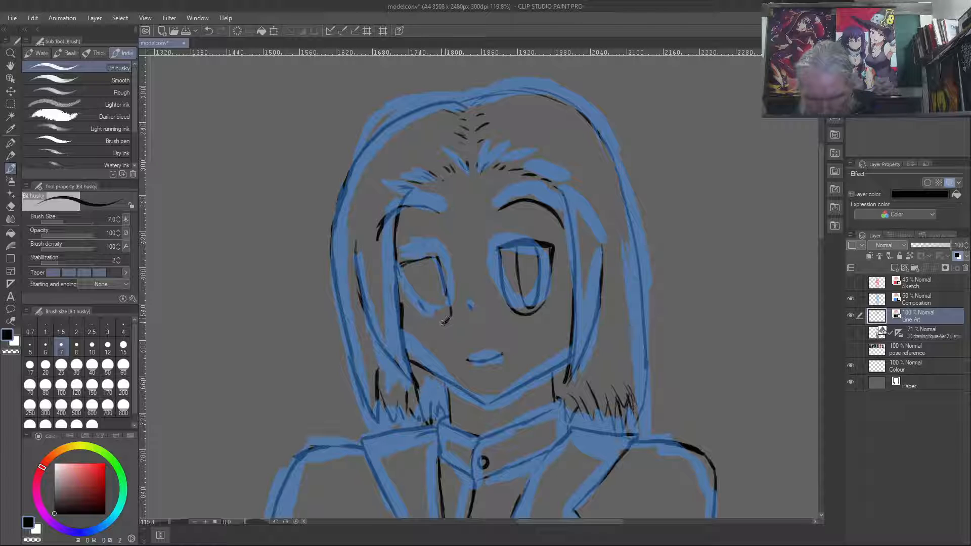
mouse_move(446, 290)
left_mouse_down()
mouse_move(426, 320)
mouse_move(437, 332)
mouse_move(408, 292)
mouse_move(426, 316)
left_mouse_up()
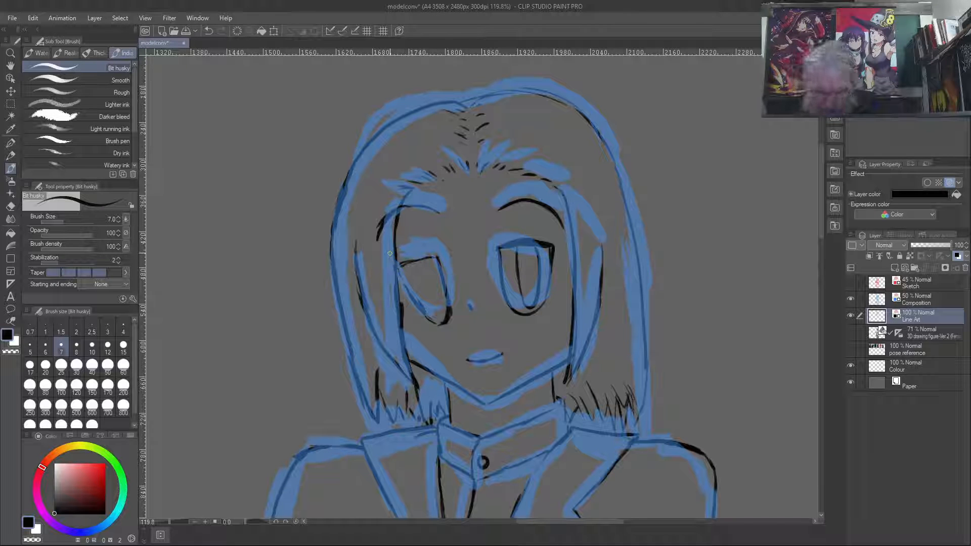
key("ctrl+z")
key("ctrl+z")
key("ctrl+z")
key("ctrl+z")
key("ctrl+z")
key("ctrl+z")
key("ctrl+z")
key("ctrl+z")
key("ctrl+z")
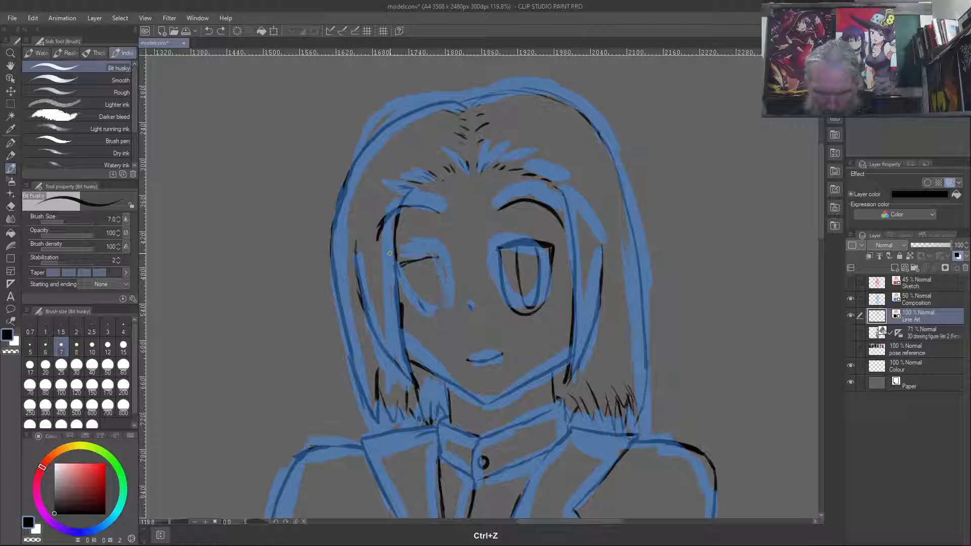
key("ctrl+z")
key("ctrl+z")
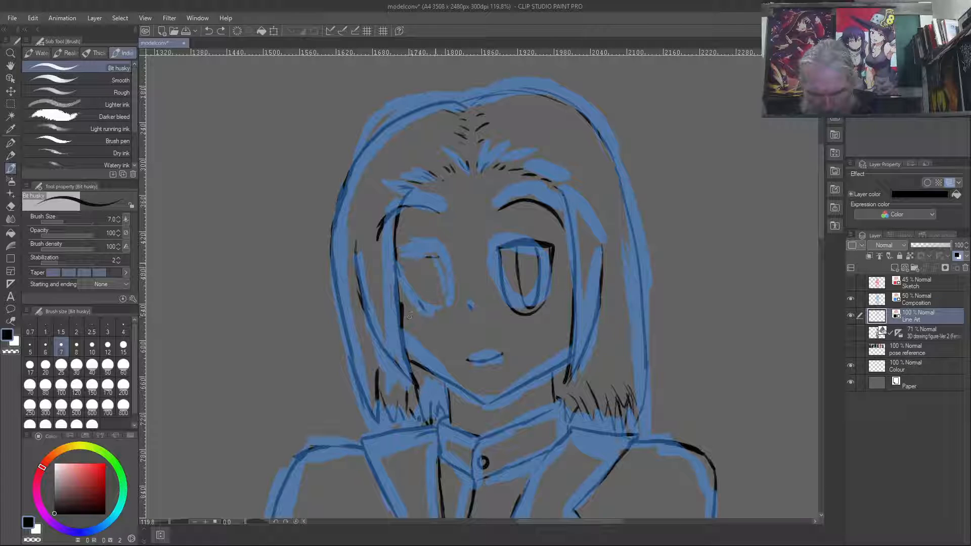
- Re-ink the left eye's upper lid, outline and narrow pupil over the blue composition, and check them in mirrored view
mouse_move(434, 256)
left_mouse_down()
mouse_move(397, 259)
mouse_move(397, 281)
mouse_move(413, 307)
mouse_move(438, 321)
mouse_move(439, 292)
mouse_move(414, 253)
mouse_move(430, 250)
mouse_move(404, 256)
left_mouse_up()
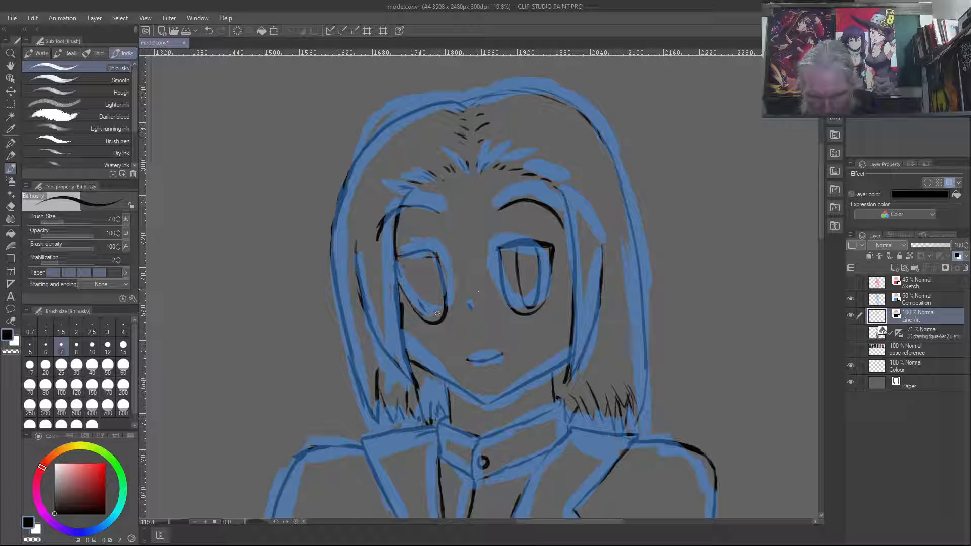
mouse_move(408, 253)
left_mouse_down()
mouse_move(430, 312)
mouse_move(432, 259)
left_mouse_up()
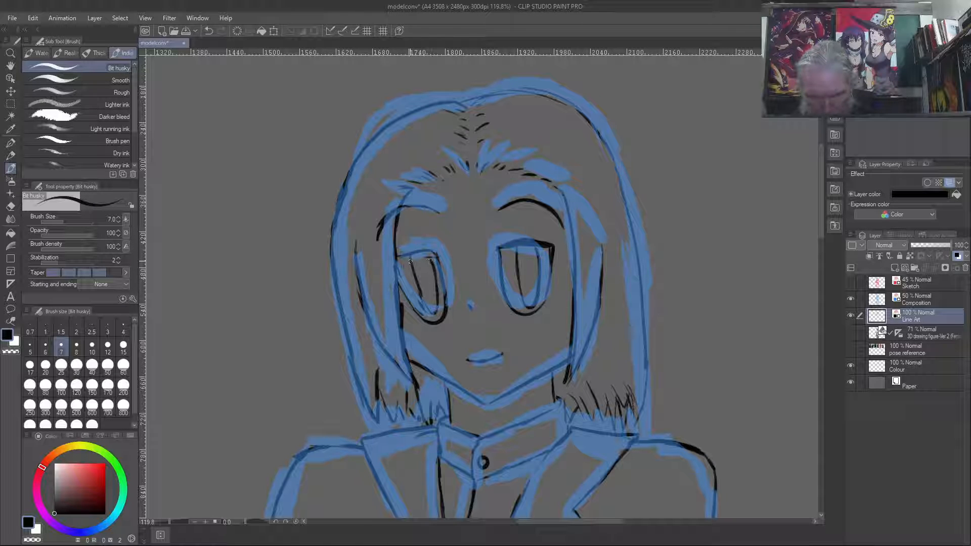
left_click_drag(430, 311, 412, 264)
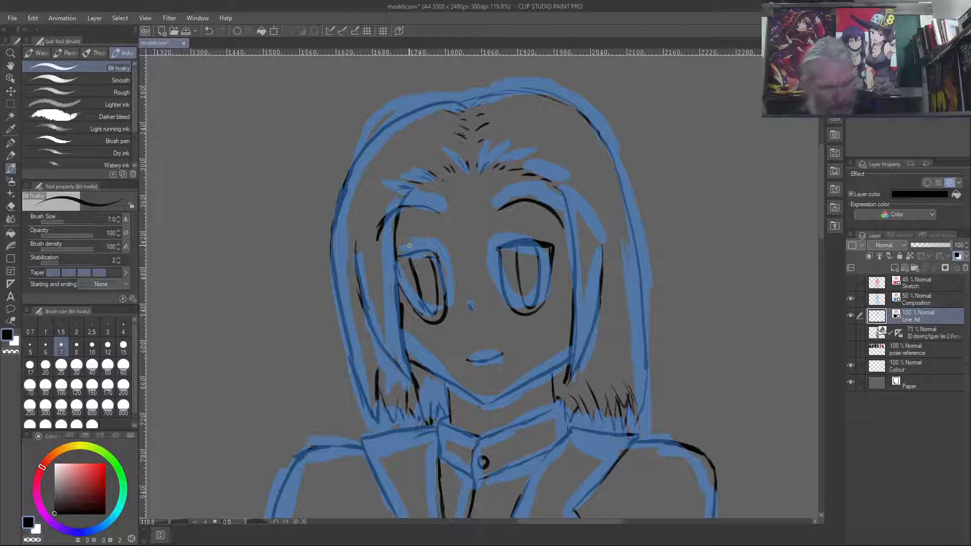
key("ctrl+shift+y")
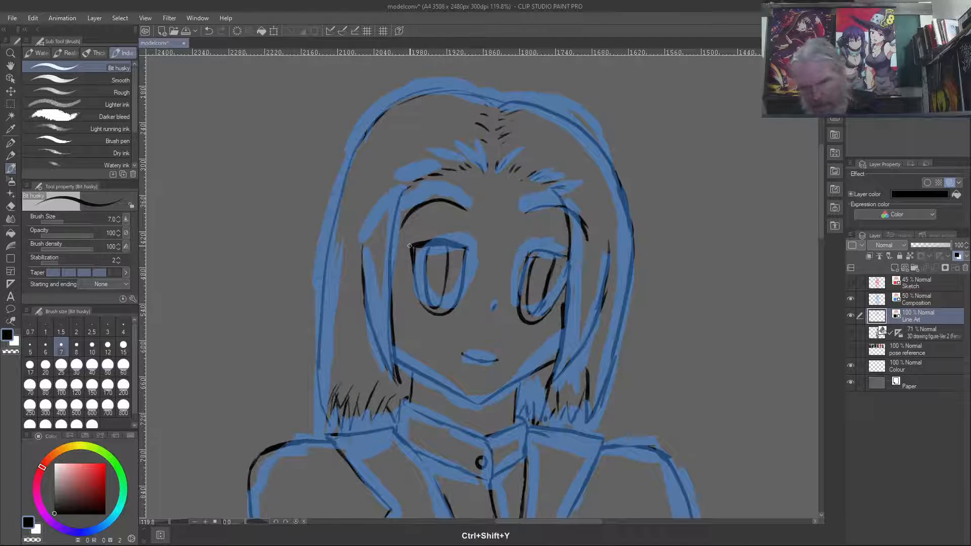
key("ctrl+shift+y")
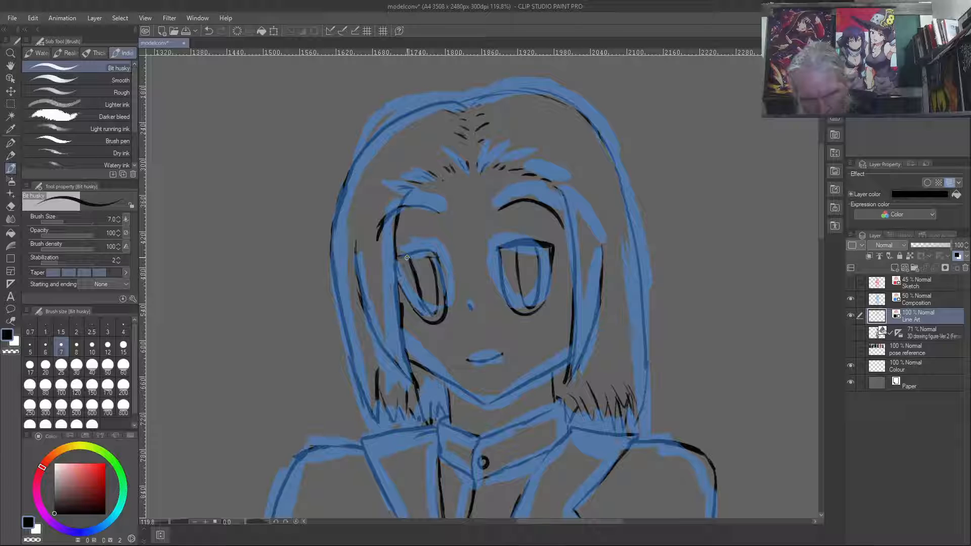
- Refine the left pupil's outer line and ink a thicker upper lid, comparing both eyes in normal and mirrored views
left_click_drag(410, 268, 421, 300)
key("c")
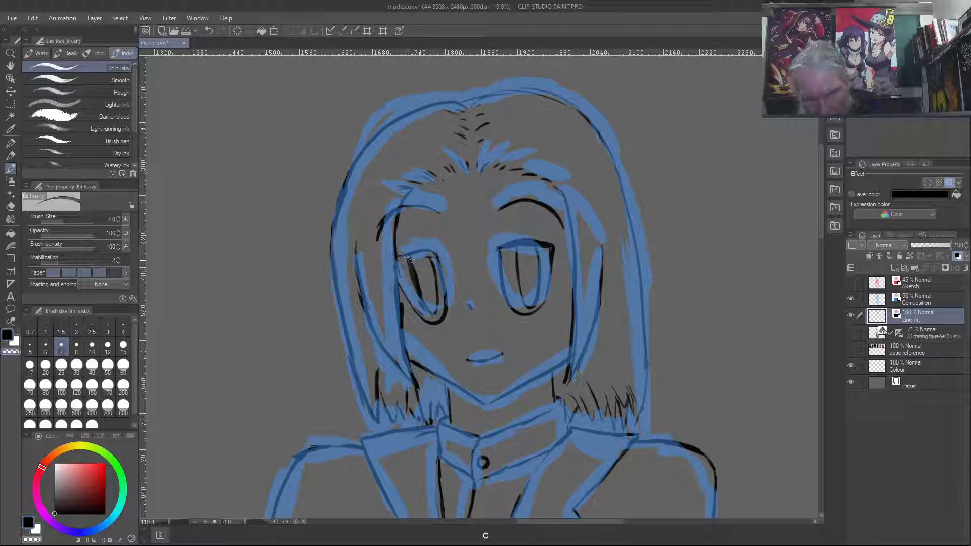
left_click_drag(413, 260, 425, 299)
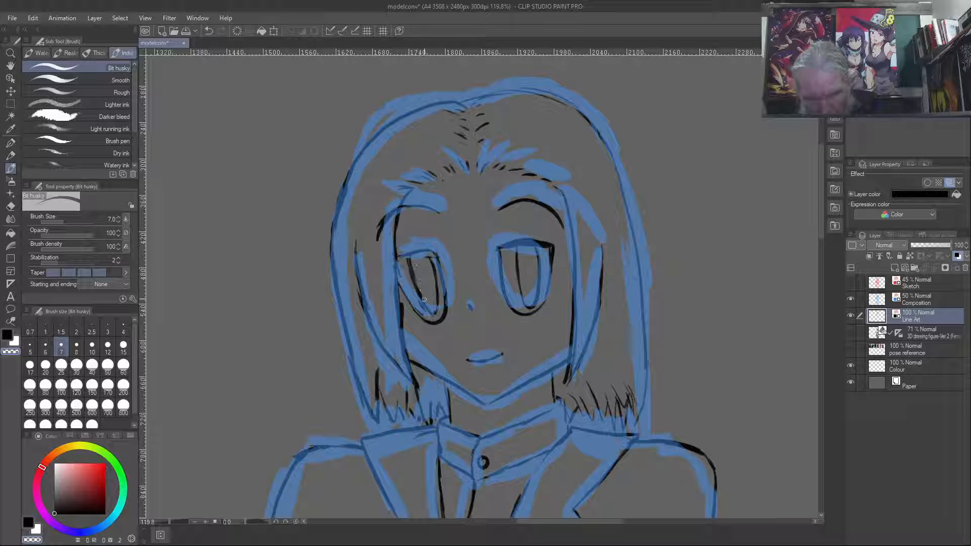
key("c")
left_click_drag(413, 251, 431, 249)
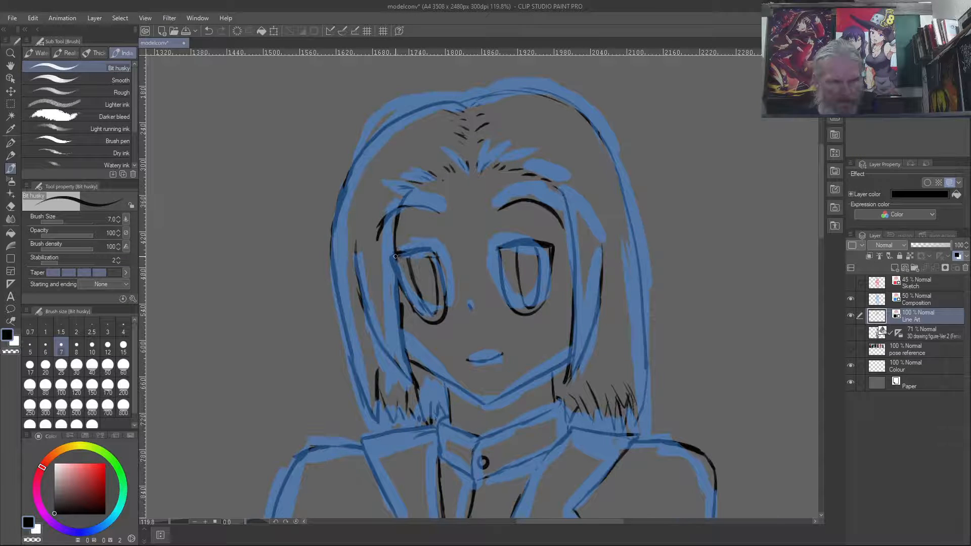
key("ctrl+shift+y")
key("ctrl+shift+y")
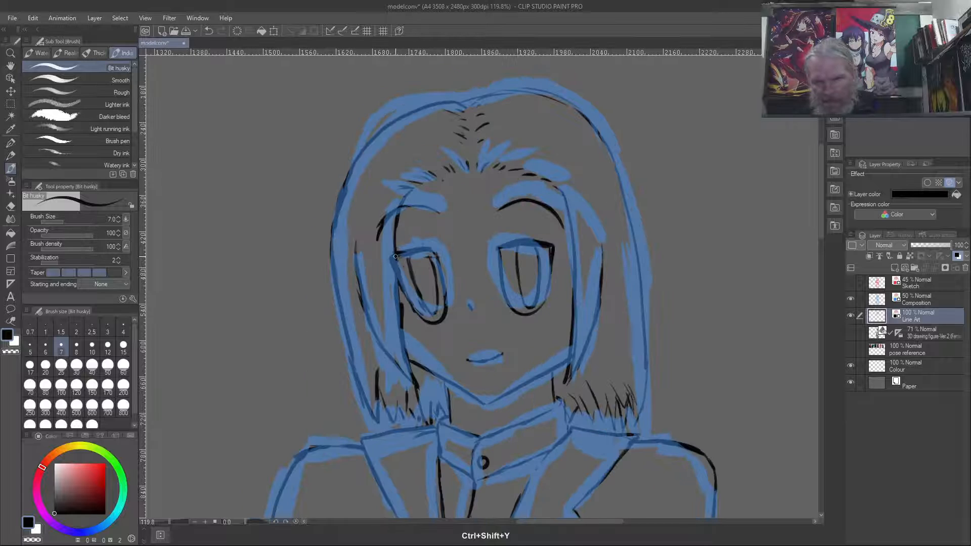
key("ctrl+shift+y")
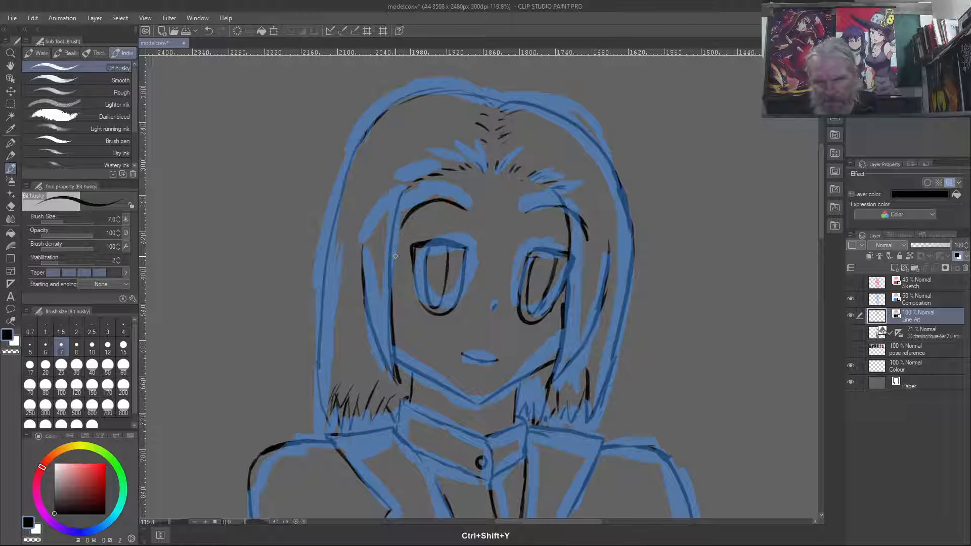
key("ctrl+shift+y")
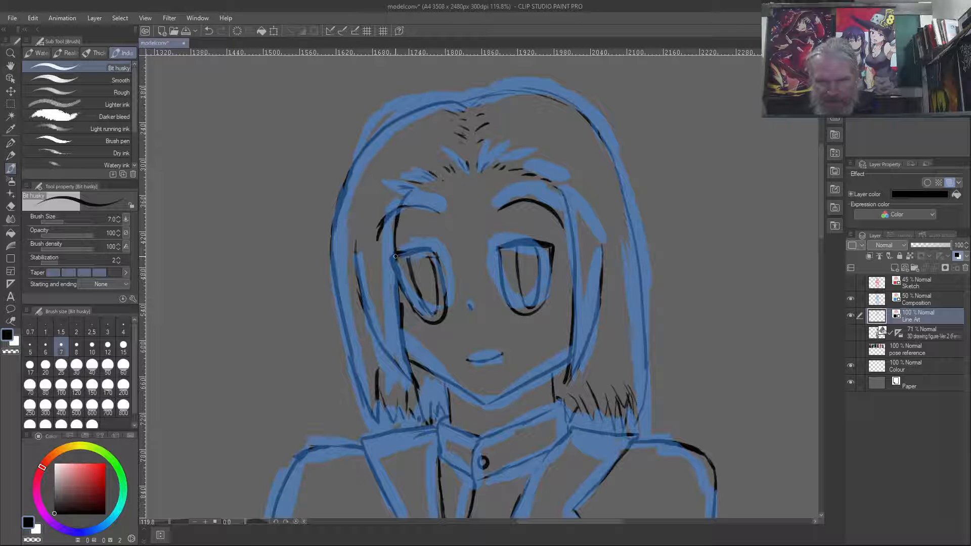
- Hide the Composition layer and compare the bare line art of the face in normal and mirrored views
left_click(851, 300)
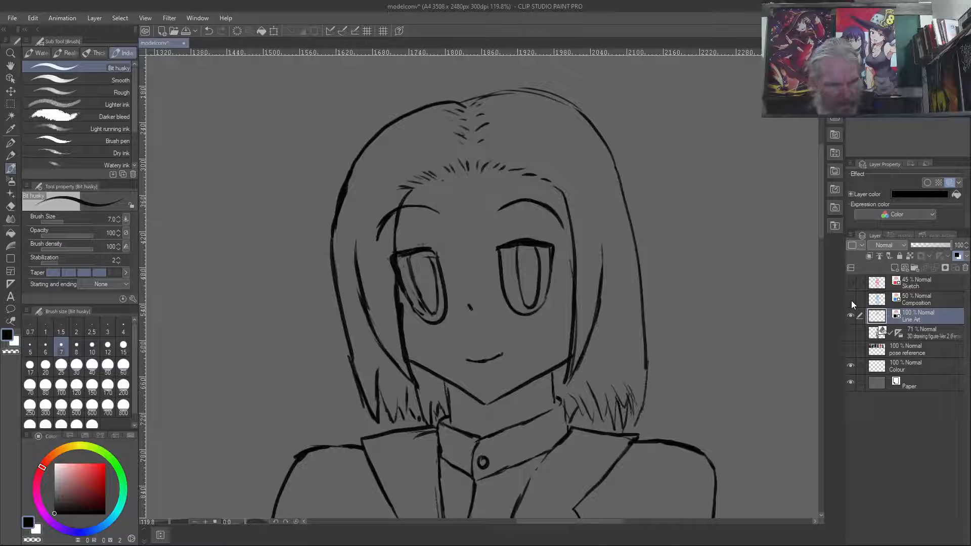
key("ctrl+shift+y")
key("ctrl+shift+y")
key("ctrl+shift+y")
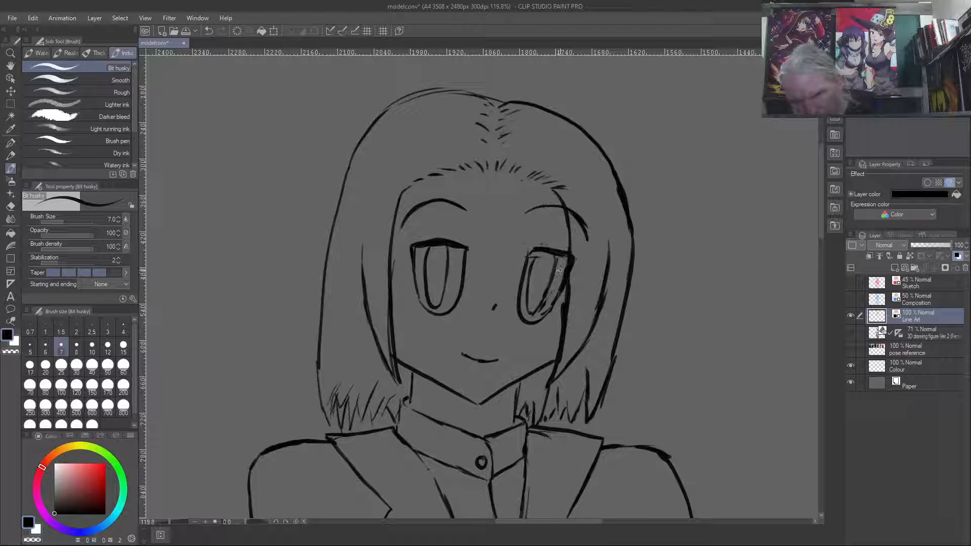
- Erase the outer edge of the left eye in mirrored view and re-ink it from the bottom curve up to the lid
key("c")
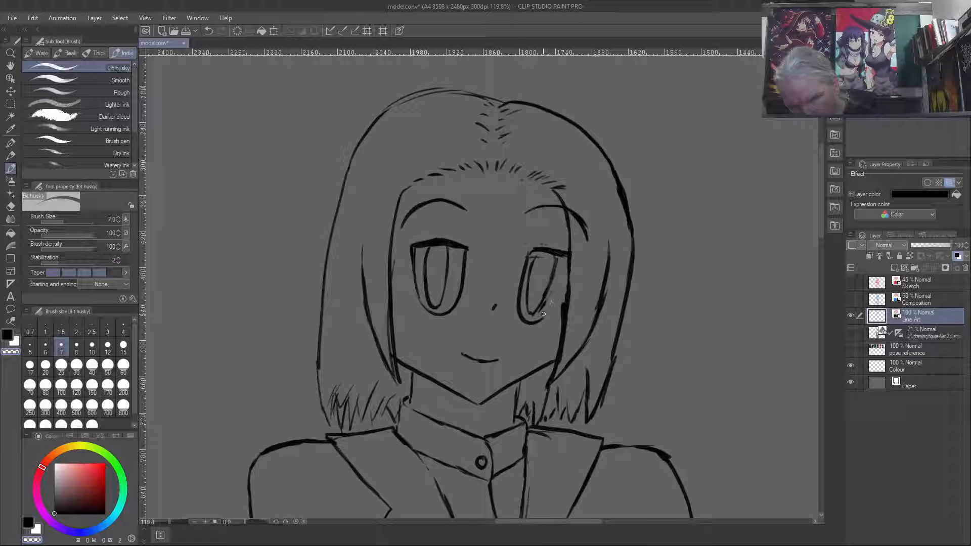
key("c")
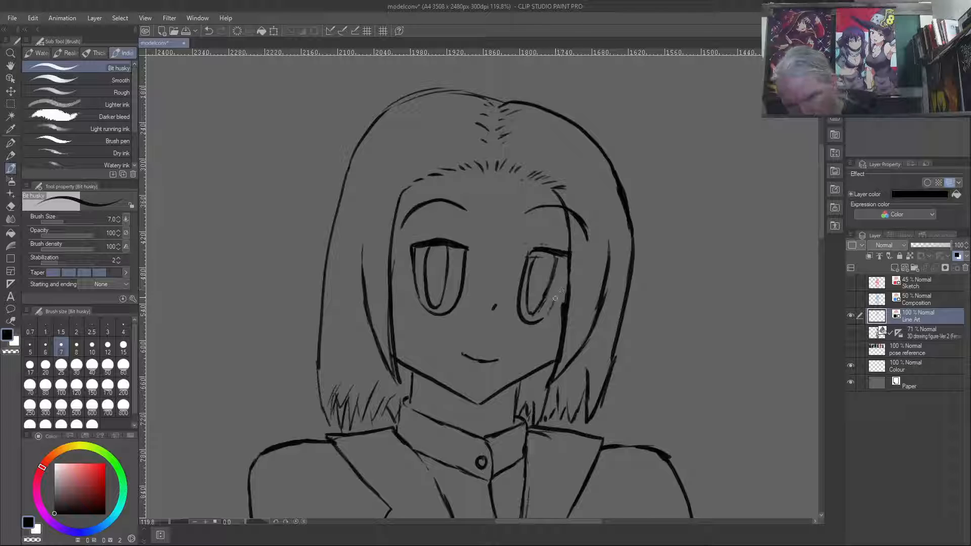
left_click_drag(541, 321, 566, 274)
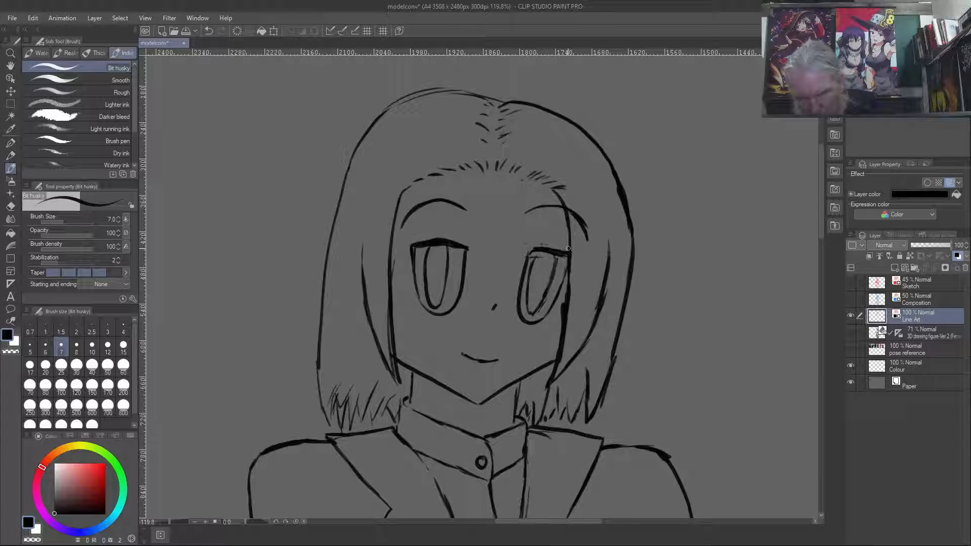
- Erase the left eye's bottom curve, re-ink it slightly higher, and clean up its inner edge
key("c")
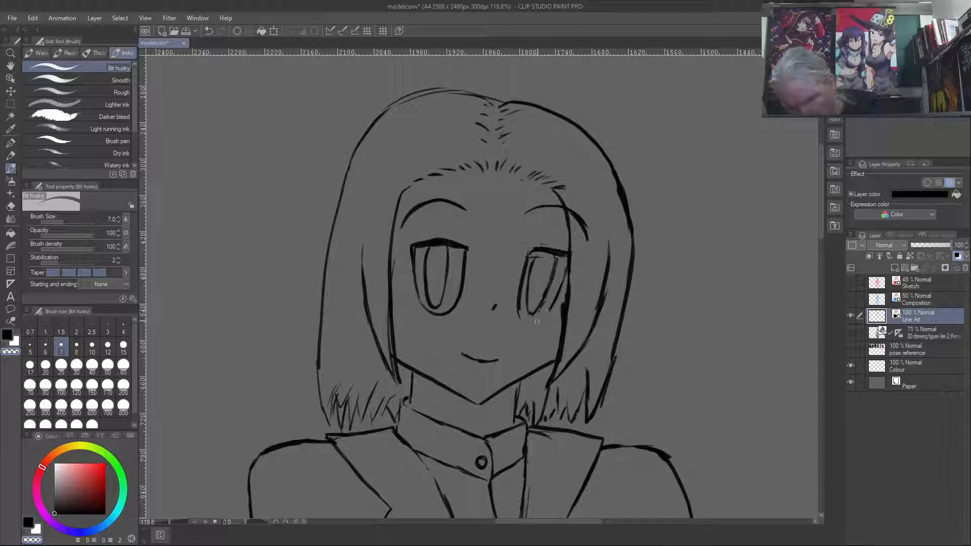
key("c")
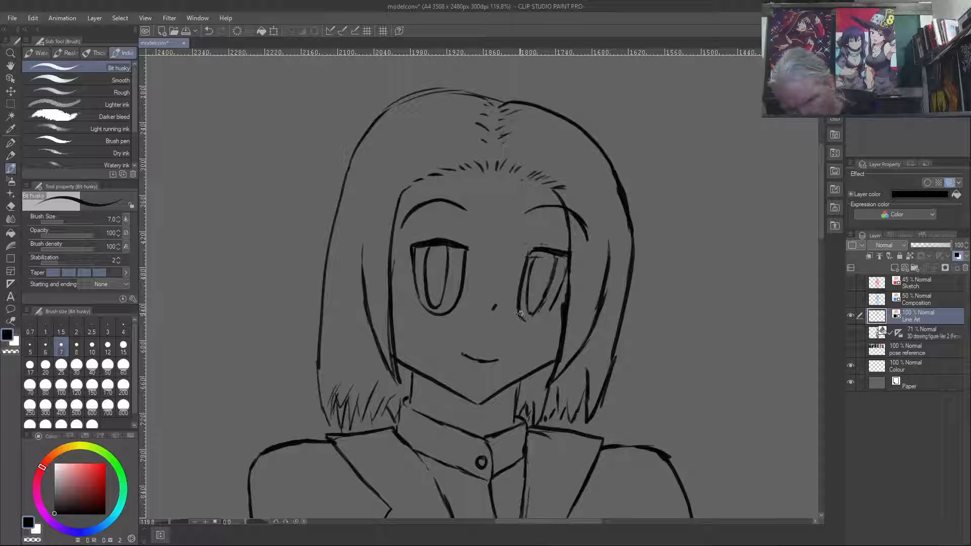
left_click_drag(519, 311, 532, 319)
key("c")
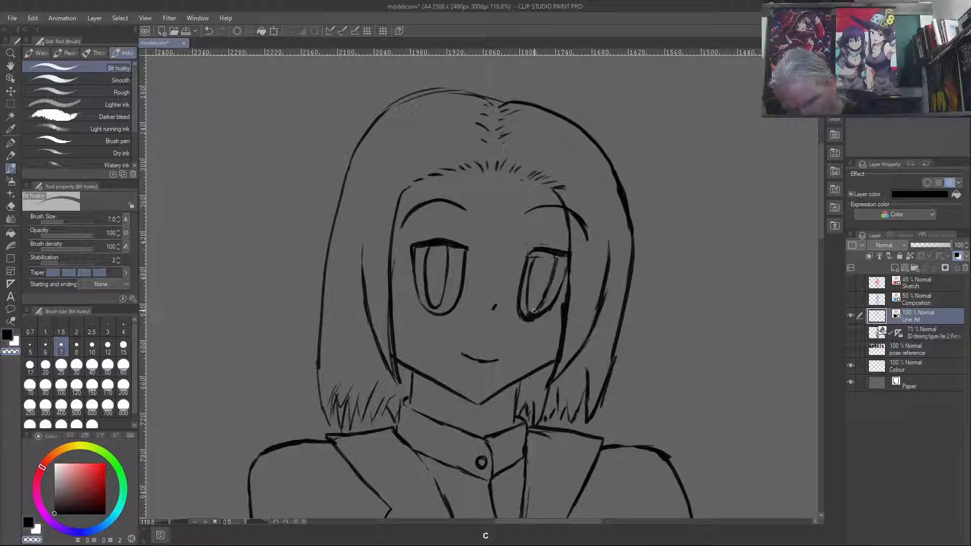
left_click_drag(537, 311, 527, 315)
key("c")
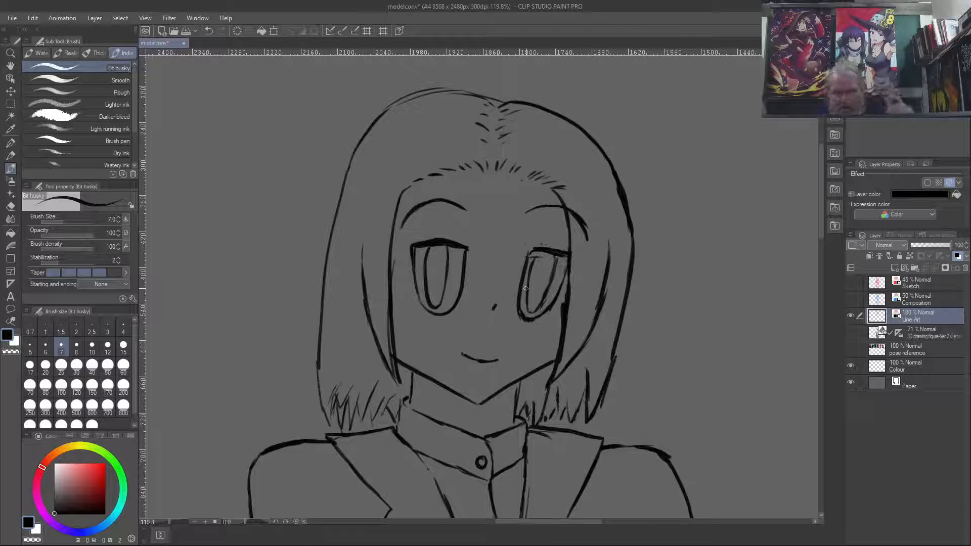
- Compare the eyes in both views and trim the underside of the left eye's bottom curve
key("ctrl+shift+y")
key("ctrl+shift+y")
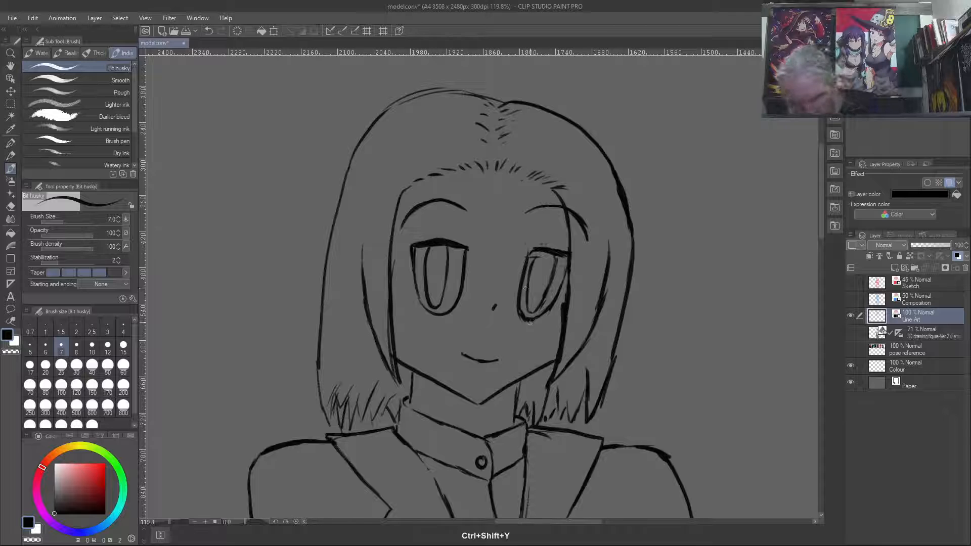
left_click_drag(520, 318, 536, 320)
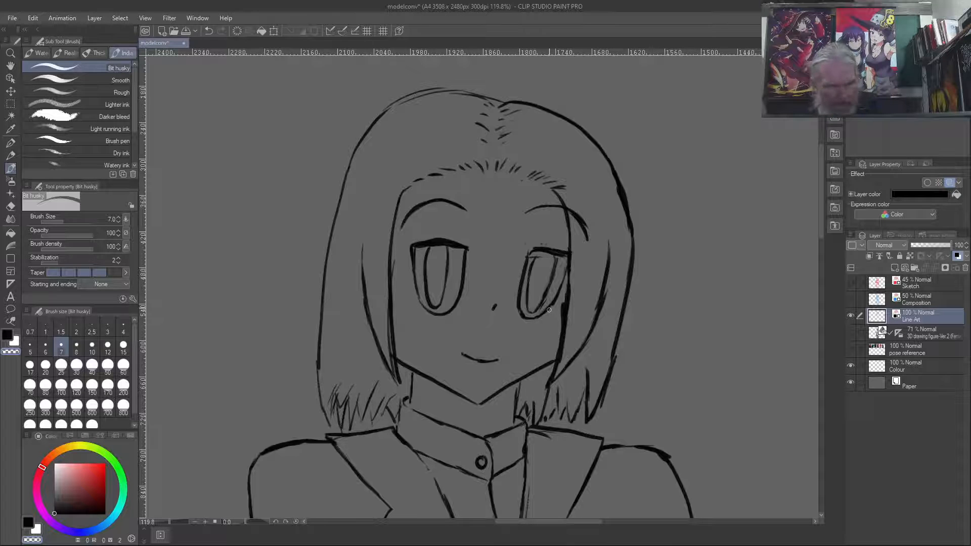
key("ctrl+shift+y")
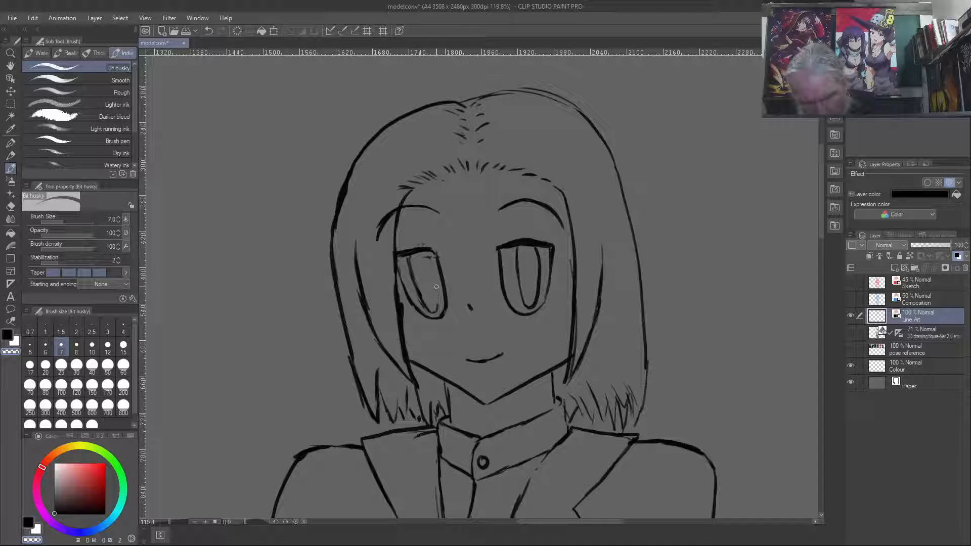
- Redraw the left eye's pupil, erasing the first attempt and inking a narrower shape hanging from the upper lid
key("c")
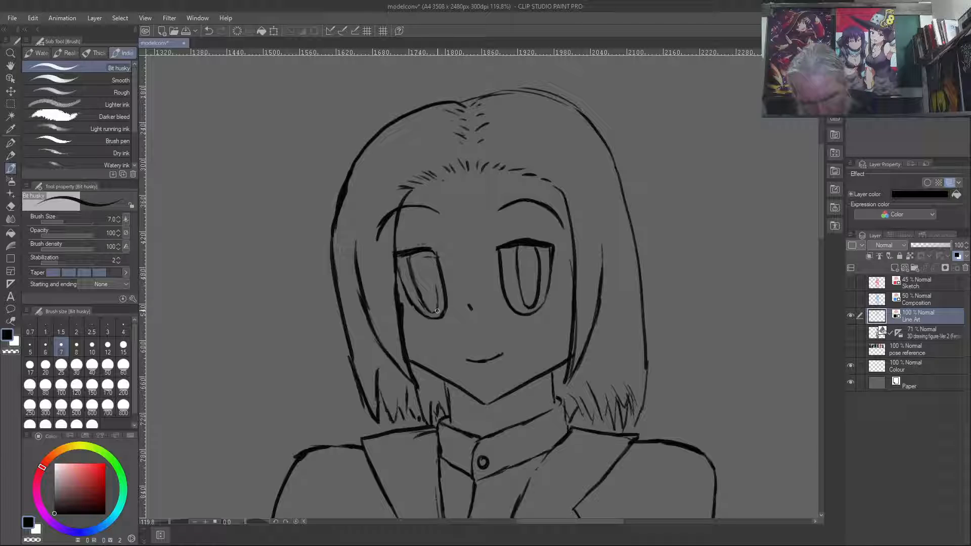
mouse_move(437, 306)
left_mouse_down()
mouse_move(423, 252)
mouse_move(434, 278)
left_mouse_up()
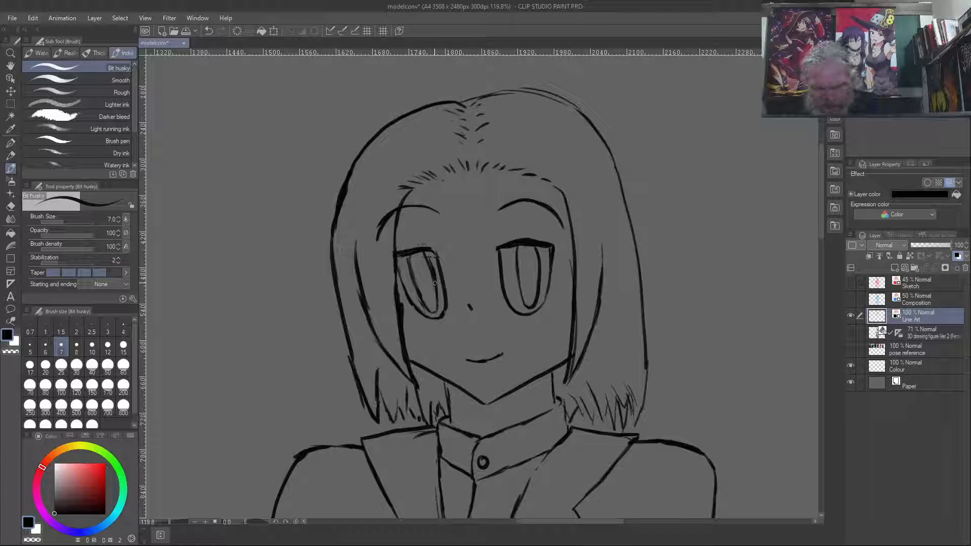
key("c")
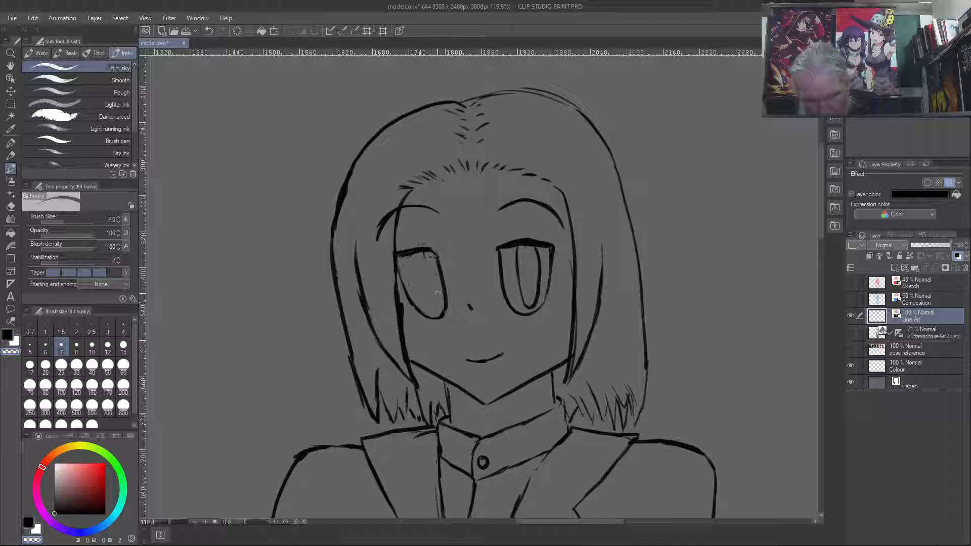
key("c")
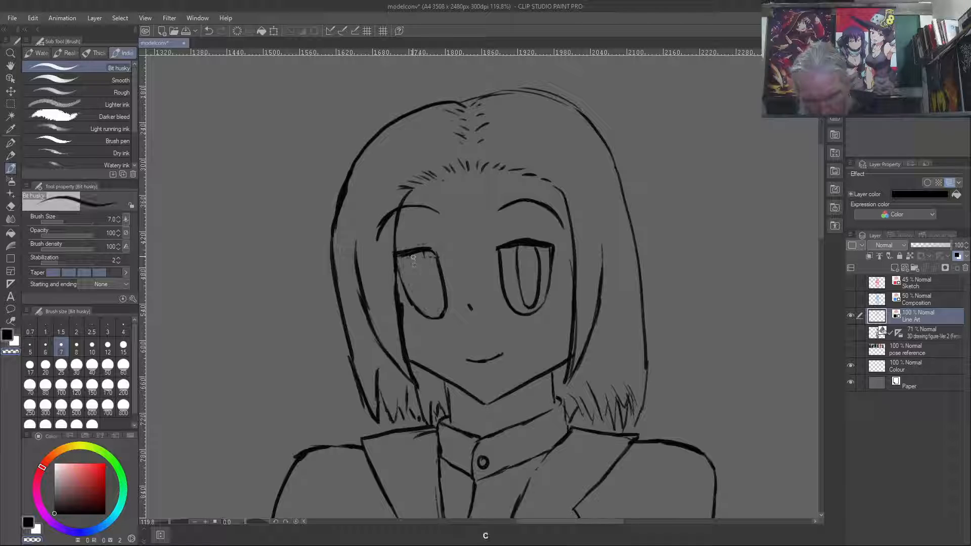
left_click_drag(412, 259, 416, 282)
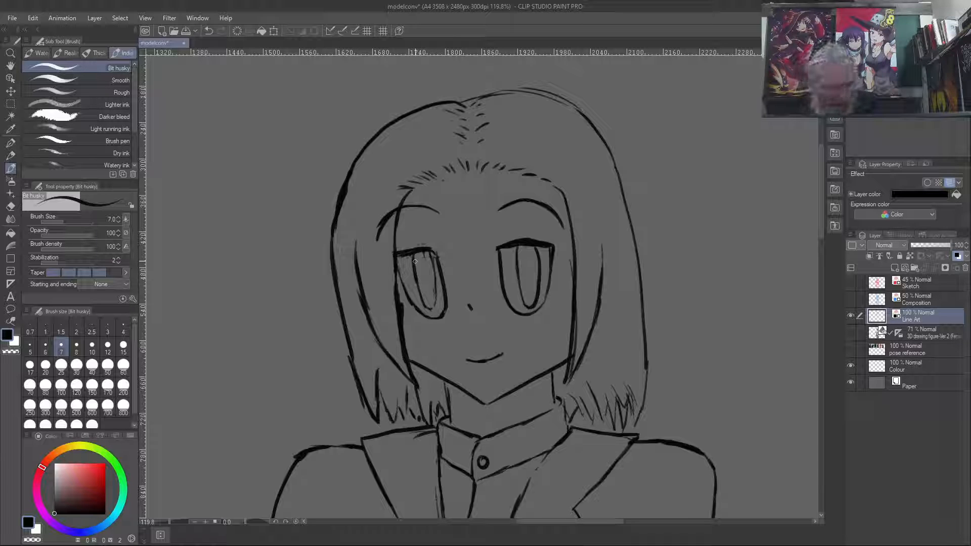
- Compare the redrawn left pupil with the other eye in mirrored view and thicken its inner side line
key("ctrl+shift+y")
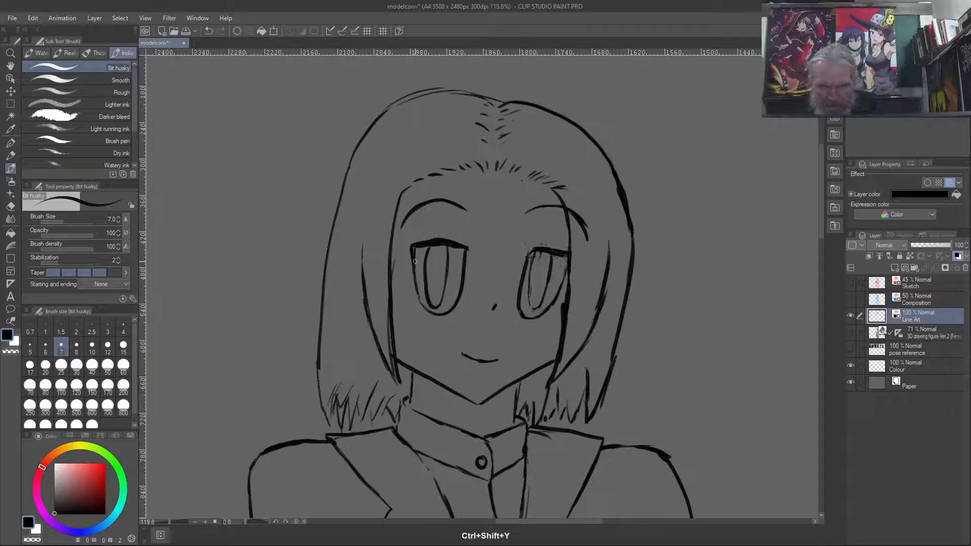
key("ctrl+shift+y")
key("ctrl+shift+y")
key("ctrl+shift+y")
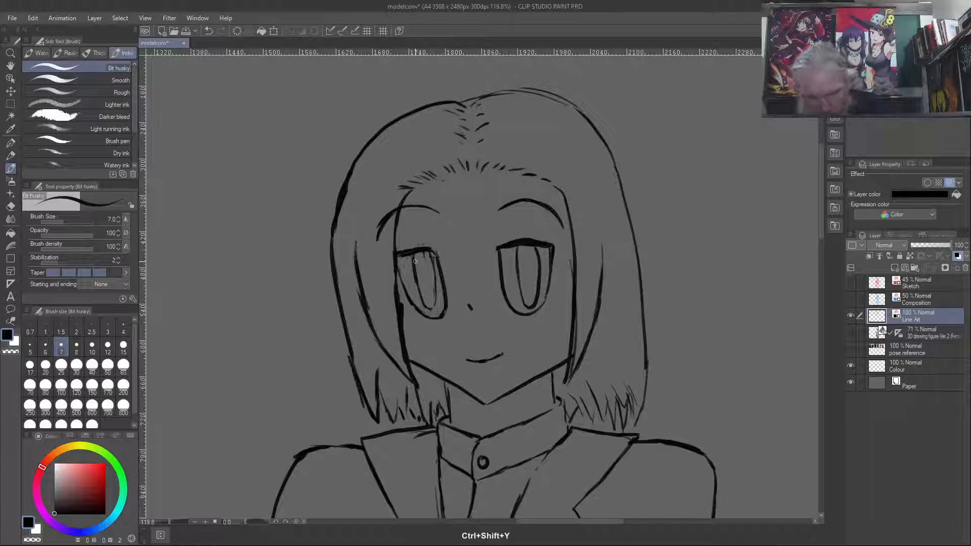
left_click_drag(431, 250, 436, 309)
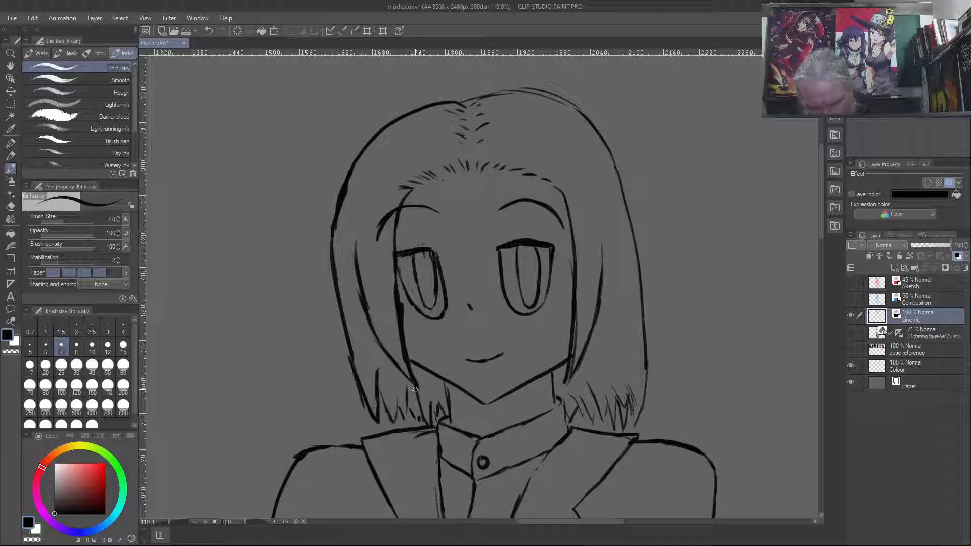
- Erase the stray hair-tip stroke below the left side of the jaw and tidy the neighbouring strands
key("c")
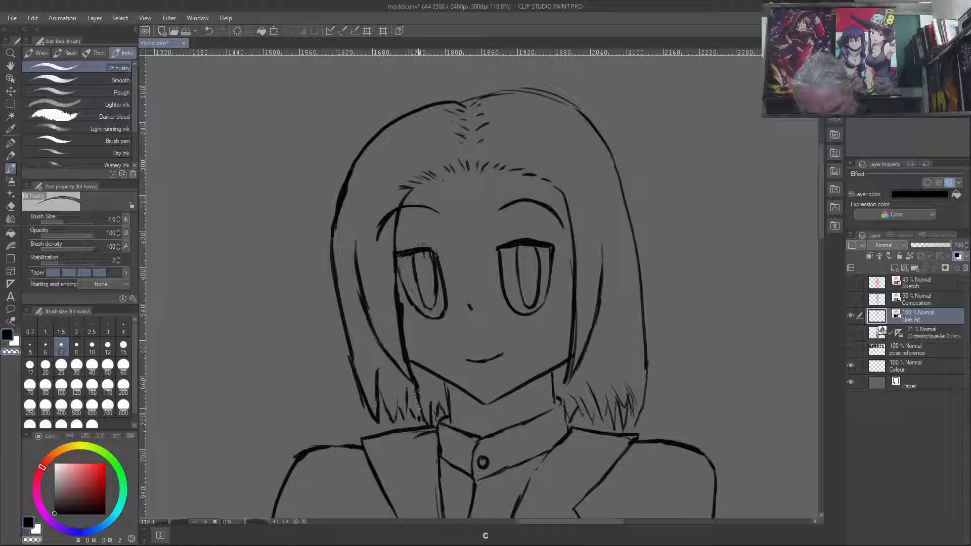
left_click_drag(417, 391, 418, 400)
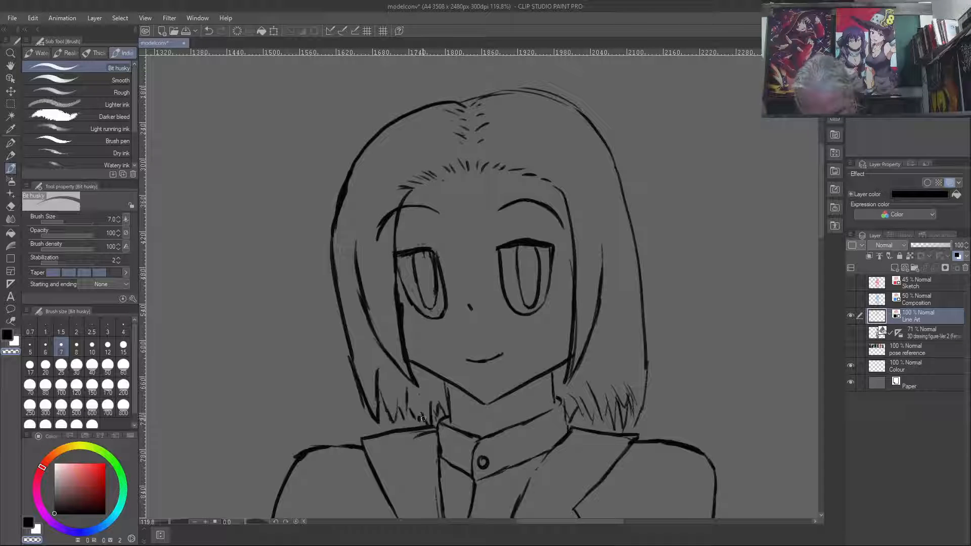
key("c")
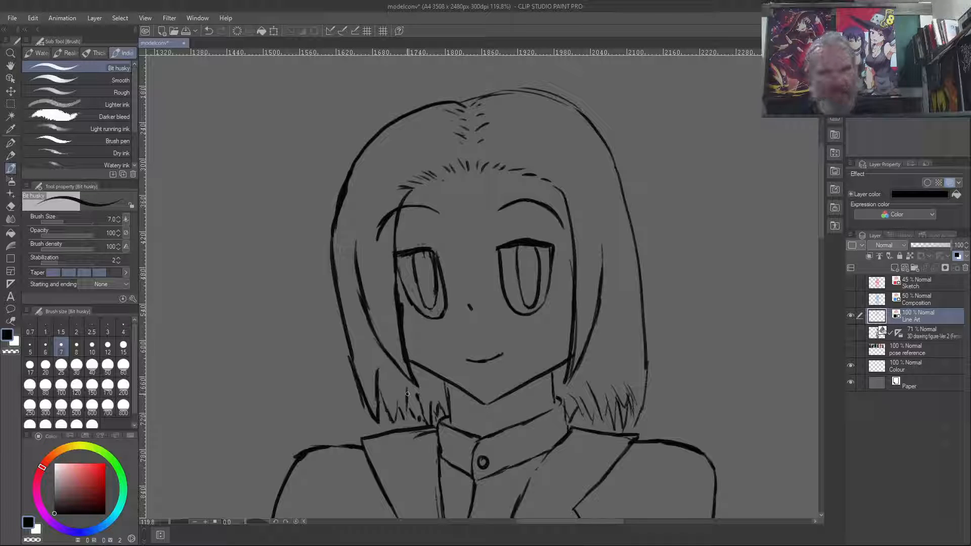
- Demonstrate layered zigzag hair-tip strokes in the empty space left of the head
mouse_move(268, 84)
left_mouse_down()
mouse_move(278, 132)
mouse_move(246, 76)
left_mouse_up()
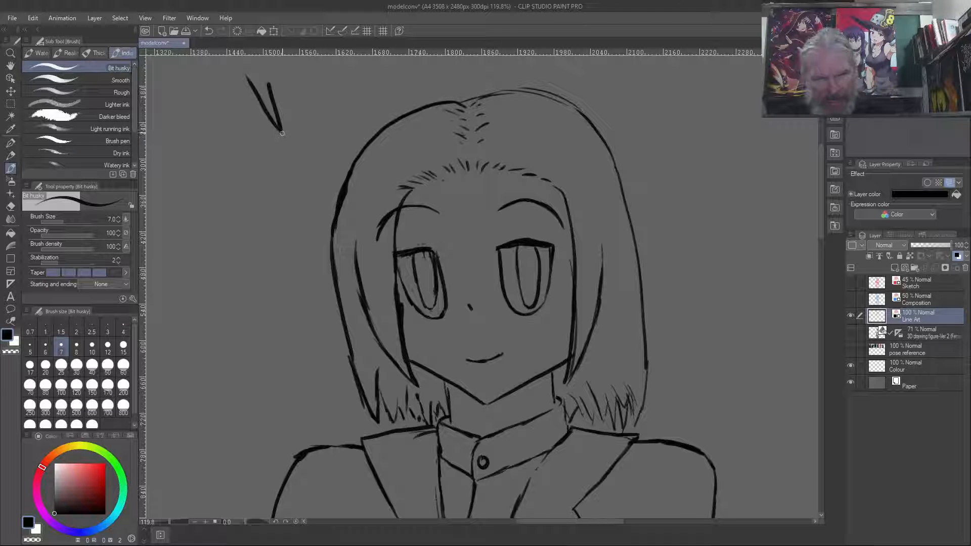
mouse_move(245, 111)
left_mouse_down()
mouse_move(288, 183)
mouse_move(277, 129)
left_mouse_up()
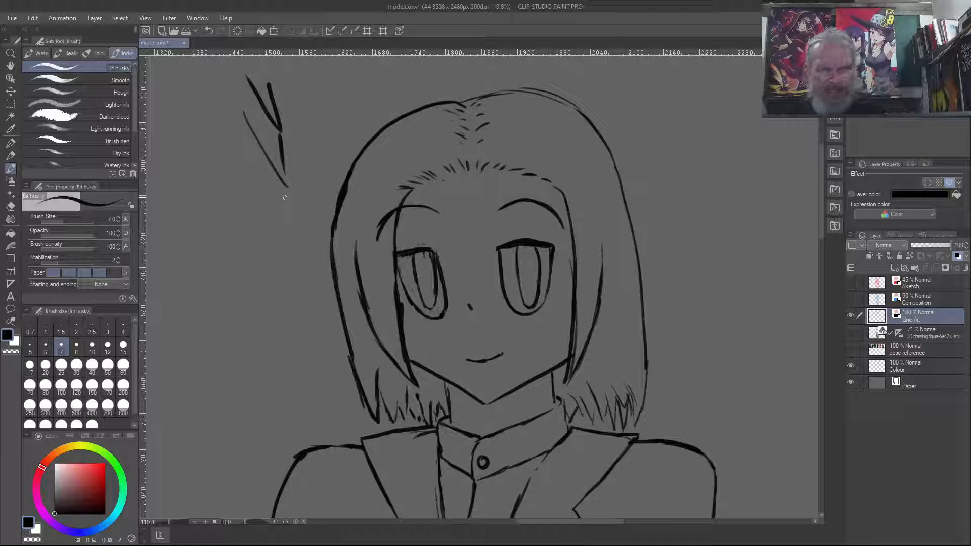
left_click_drag(204, 185, 267, 263)
mouse_move(265, 266)
left_mouse_down()
mouse_move(277, 348)
mouse_move(181, 237)
left_mouse_up()
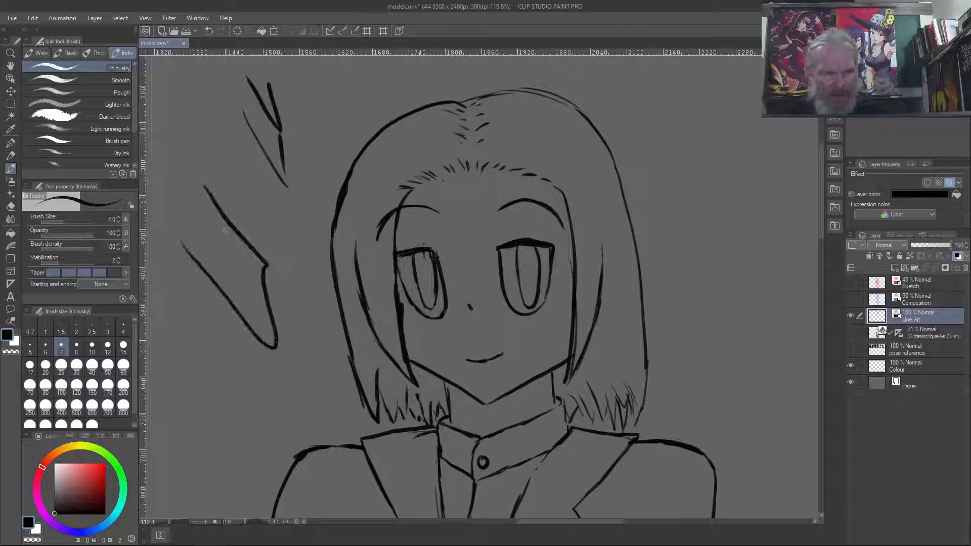
left_click_drag(257, 245, 221, 150)
mouse_move(210, 339)
left_mouse_down()
mouse_move(256, 405)
mouse_move(187, 367)
left_mouse_up()
mouse_move(246, 421)
left_mouse_down()
mouse_move(246, 485)
mouse_move(172, 415)
left_mouse_up()
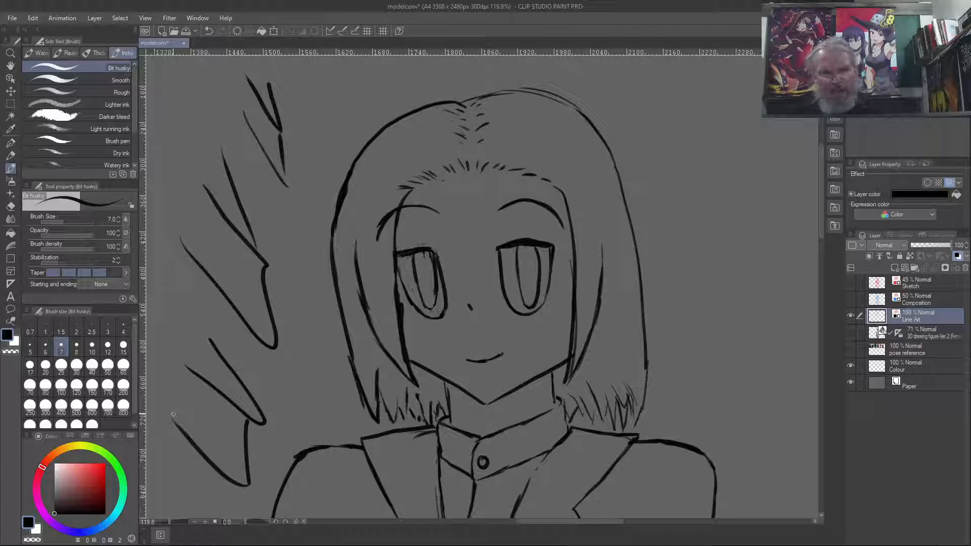
left_click_drag(257, 253, 249, 222)
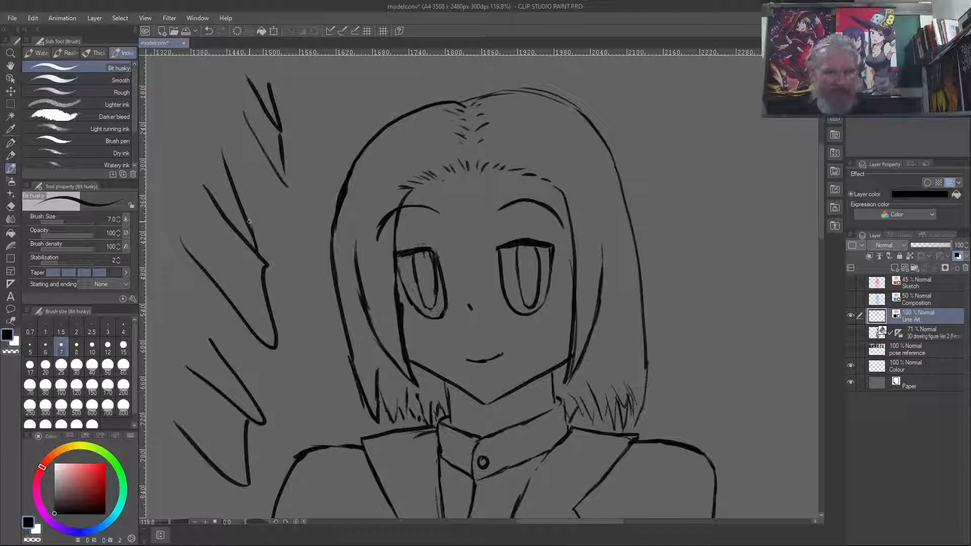
- Erase all the practice hair-tip strokes left of the head with a larger brush
key("bracketright")
key("bracketright")
key("bracketright")
key("bracketright")
key("bracketright")
key("bracketright")
key("bracketright")
key("bracketright")
key("bracketright")
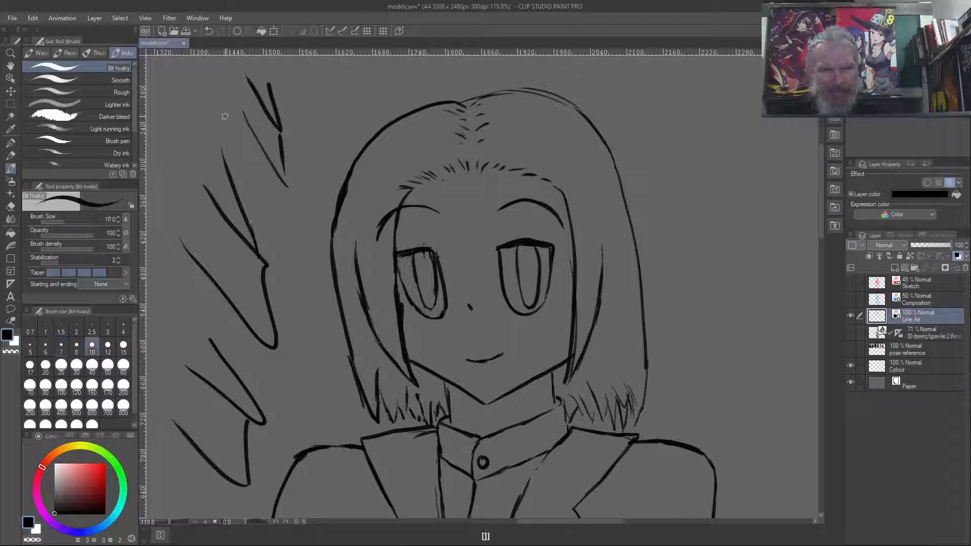
key("c")
mouse_move(237, 93)
left_mouse_down()
mouse_move(270, 100)
mouse_move(261, 91)
mouse_move(295, 151)
mouse_move(289, 167)
mouse_move(274, 165)
mouse_move(287, 201)
mouse_move(215, 169)
mouse_move(225, 167)
mouse_move(198, 179)
mouse_move(240, 243)
mouse_move(248, 281)
mouse_move(240, 288)
mouse_move(191, 260)
mouse_move(260, 424)
mouse_move(213, 384)
mouse_move(250, 488)
mouse_move(186, 427)
left_mouse_up()
- Set the brush size to 4 and check the line art against the Composition layer, hiding that layer again after the comparison
key("bracketleft")
key("bracketleft")
key("bracketleft")
key("bracketleft")
key("bracketleft")
key("bracketleft")
key("bracketleft")
key("bracketleft")
key("bracketleft")
key("bracketleft")
key("bracketleft")
key("bracketleft")
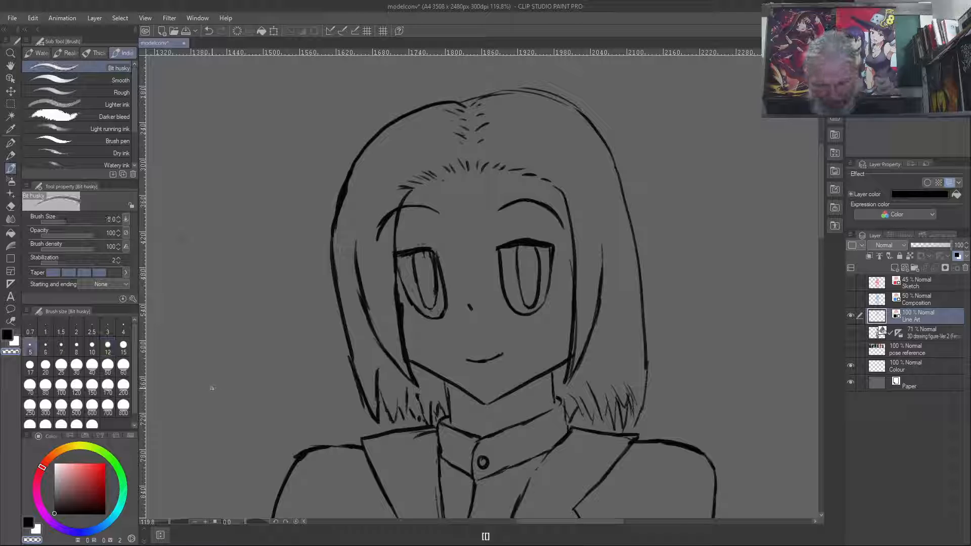
left_click(850, 299)
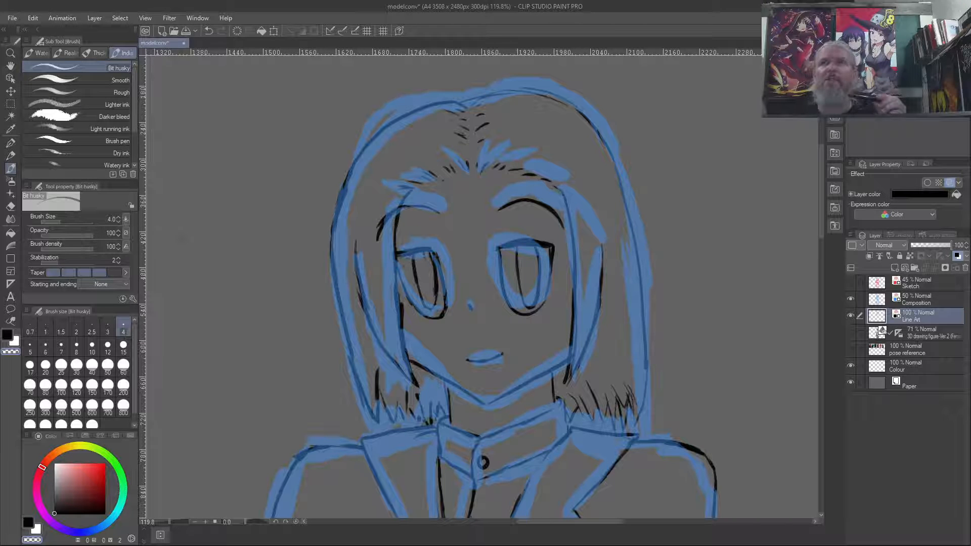
mouse_move(954, 152)
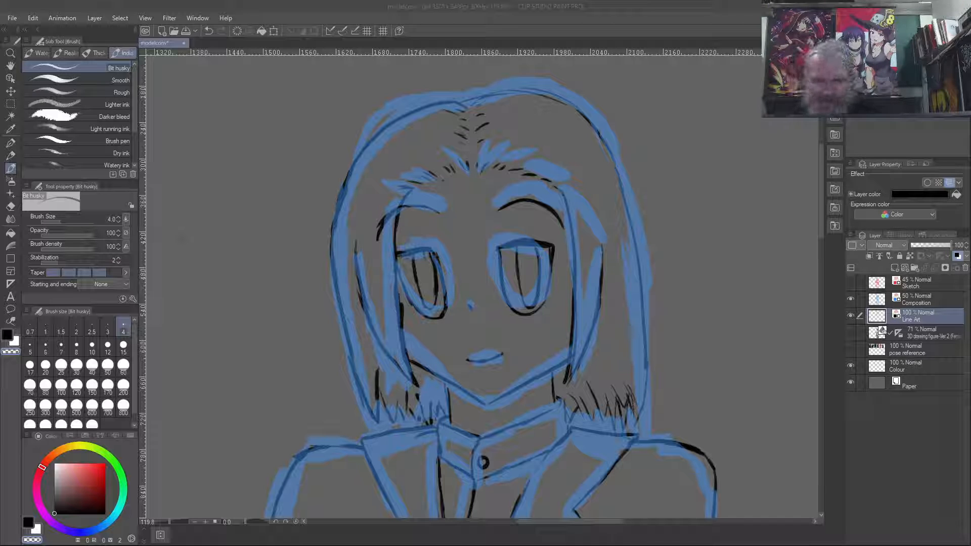
left_click(851, 299)
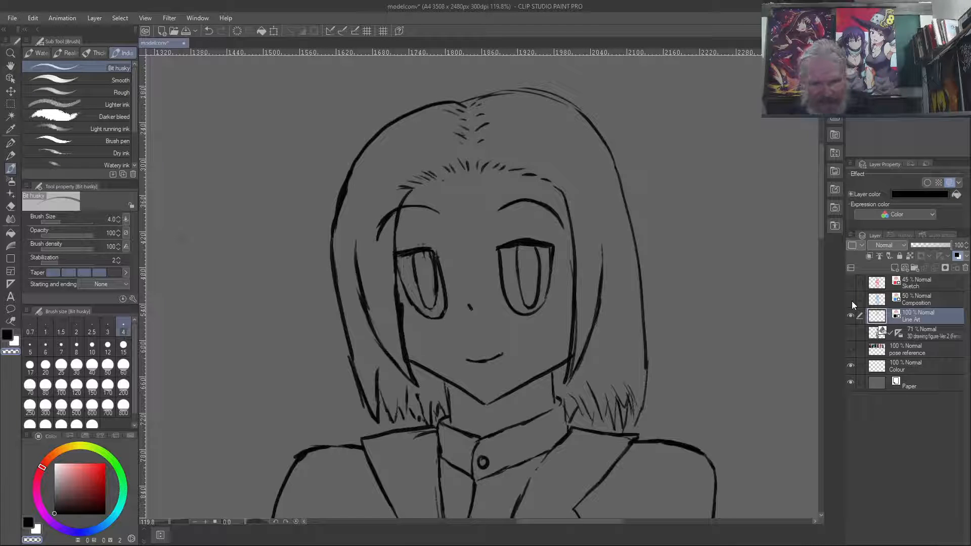
- Erase the left corner of the jaw and redraw it as a softer curve running up to the hair strand
key("c")
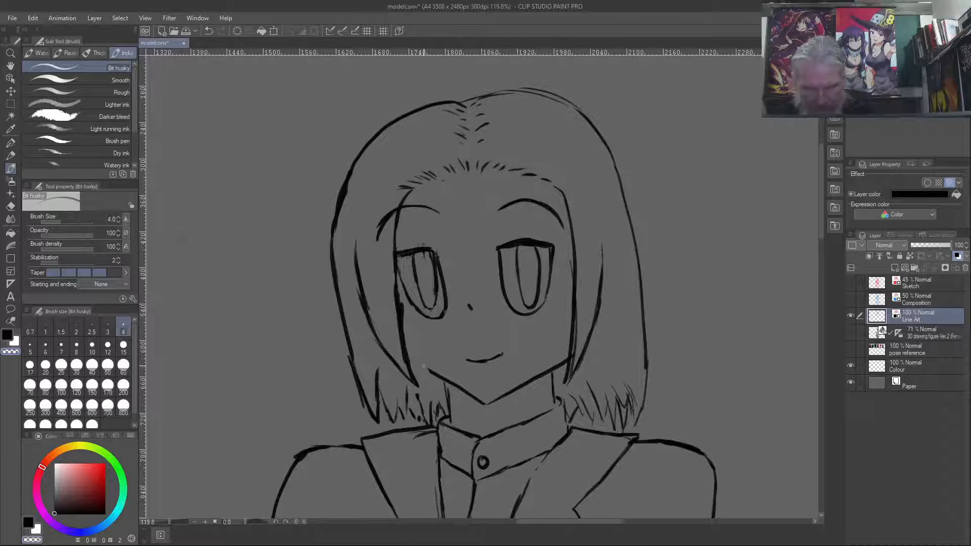
key("c")
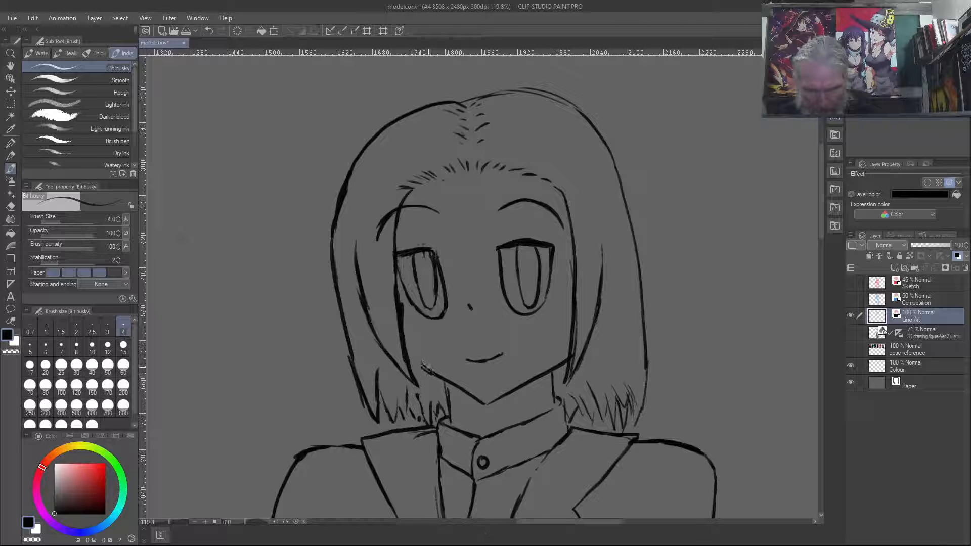
left_click_drag(421, 363, 408, 347)
key("c")
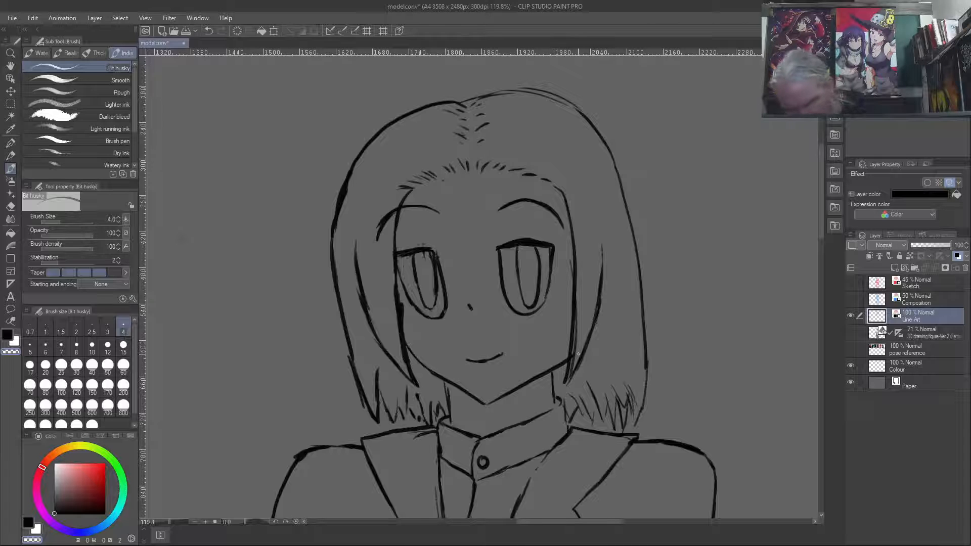
- Try short neck lines on both sides below the chin and erase them
key("c")
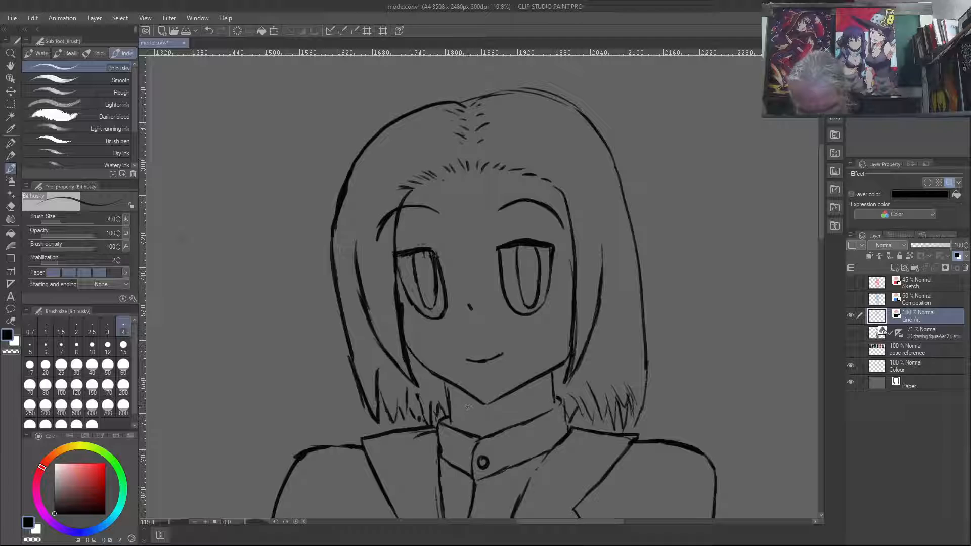
left_click_drag(467, 403, 473, 417)
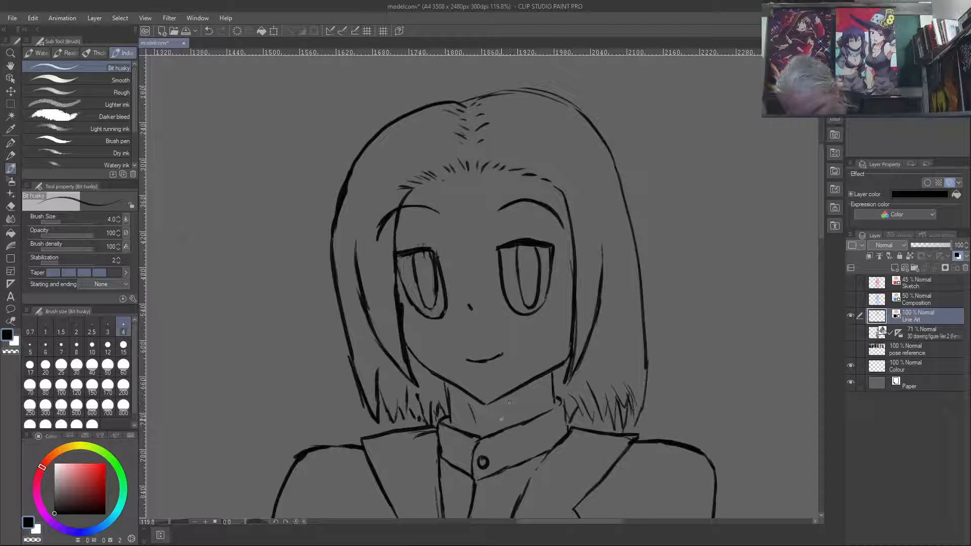
left_click_drag(510, 402, 506, 419)
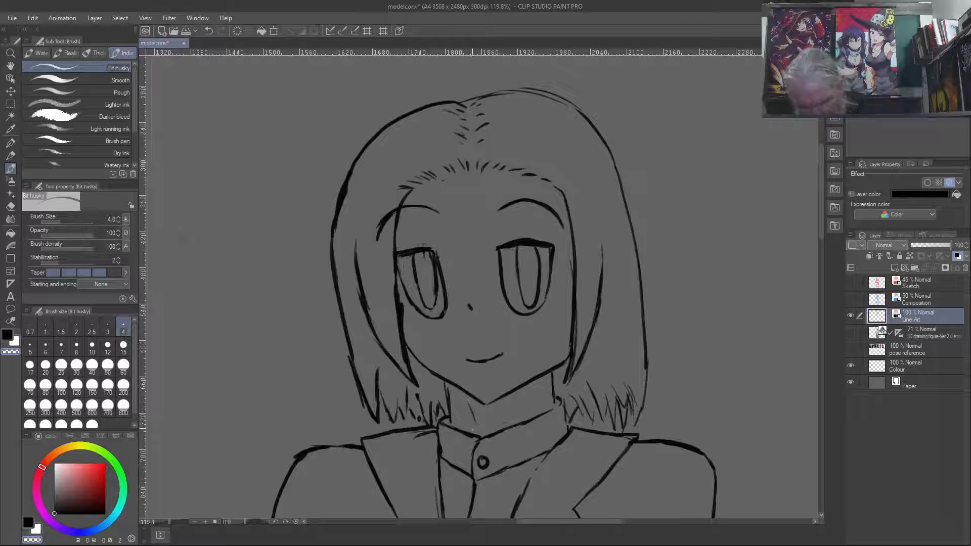
key("c")
left_click_drag(470, 407, 471, 422)
key("c")
key("c")
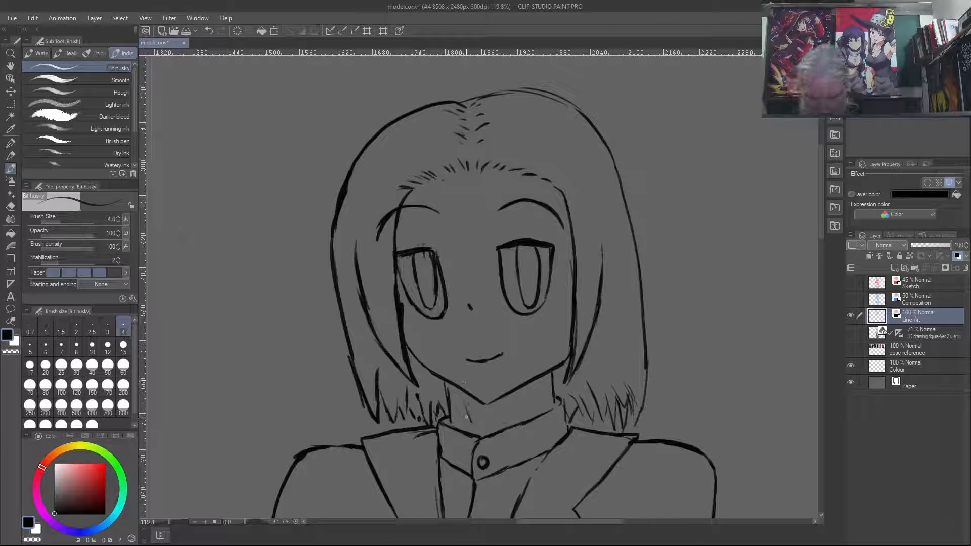
key("c")
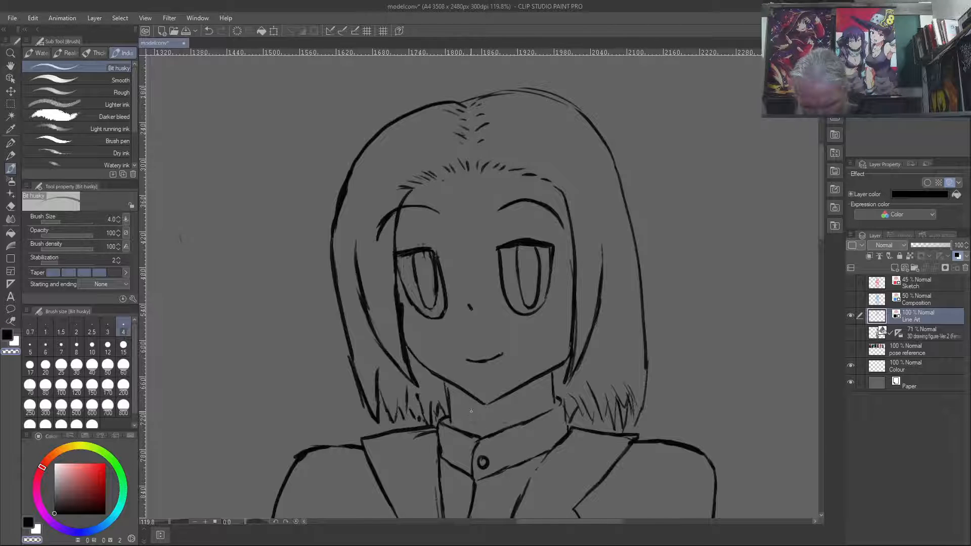
- Redraw the short slanted neck line below the left side of the chin, erasing the previous attempt first
key("c")
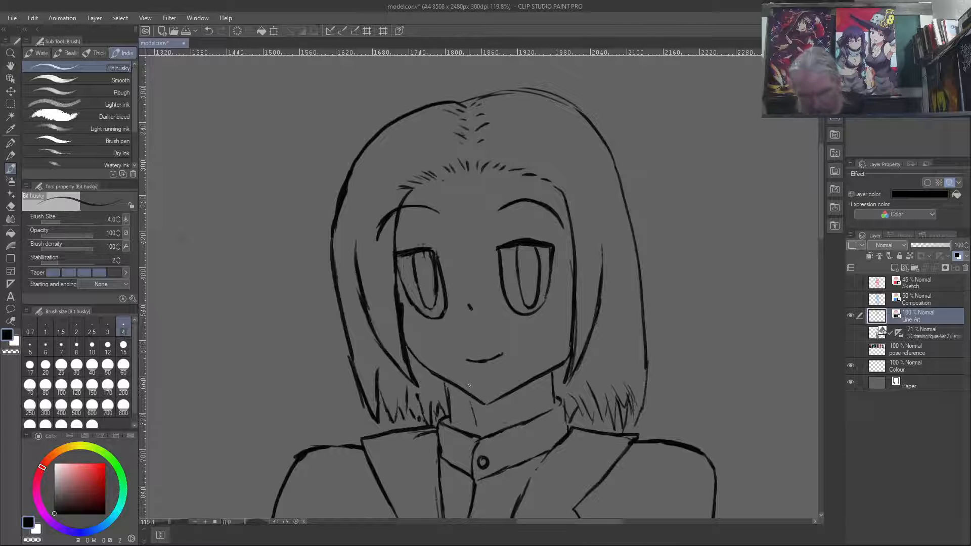
key("c")
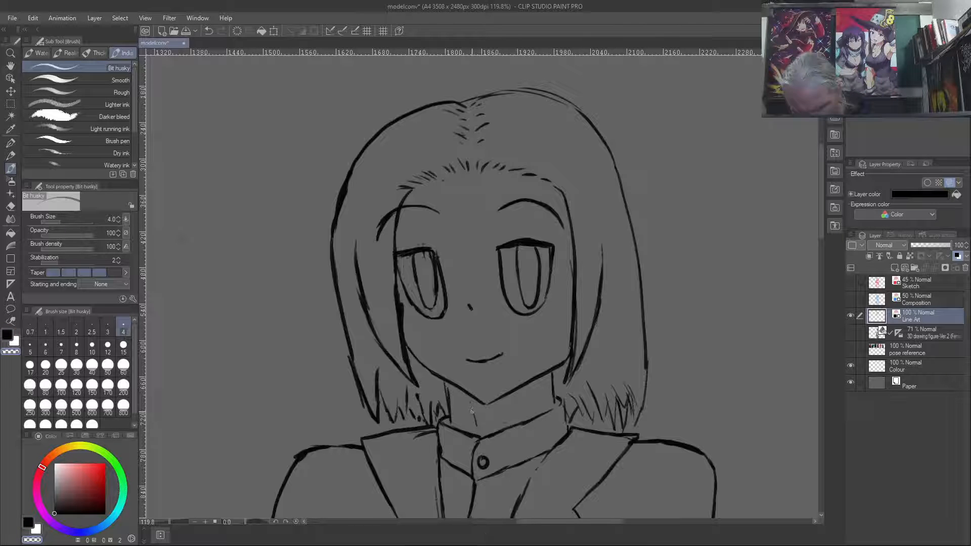
key("c")
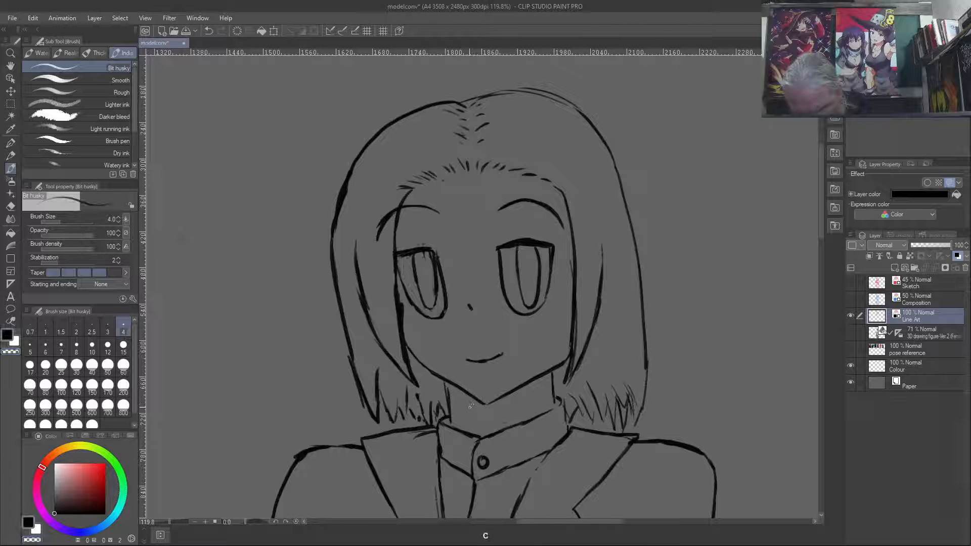
left_click_drag(471, 415, 466, 399)
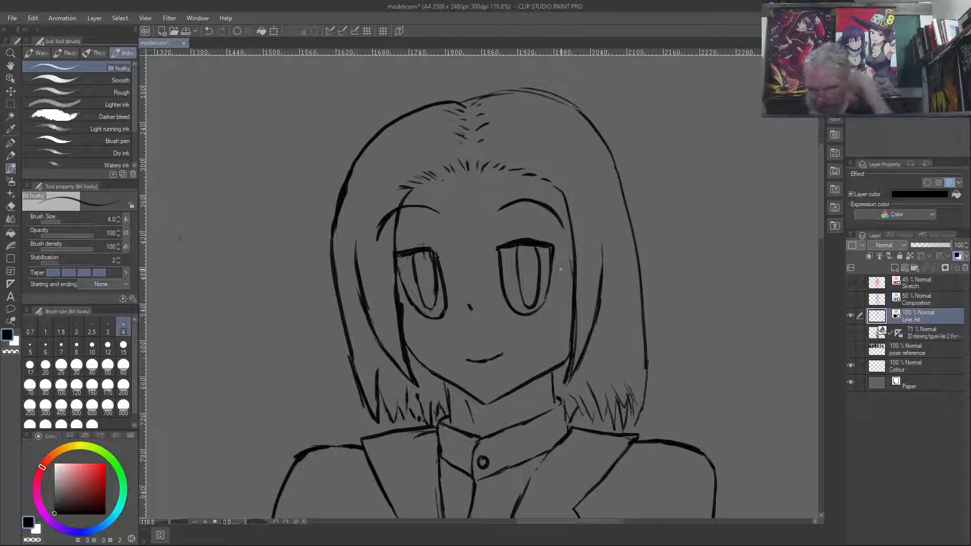
- Compare the torso with the Sketch layer, then keep only the Composition layer visible as the inking guide
left_click_drag(589, 340, 618, 175)
left_click_drag(618, 379, 598, 358)
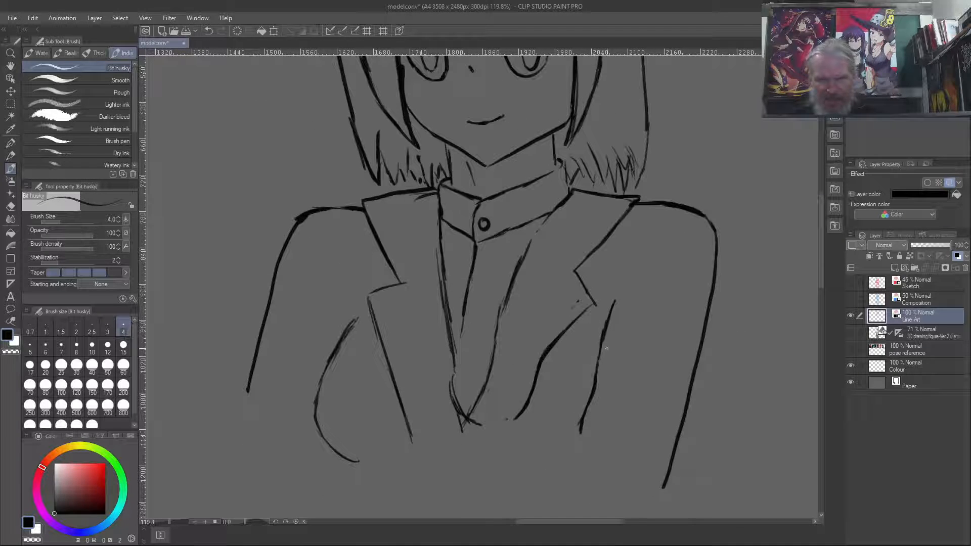
left_click(851, 283)
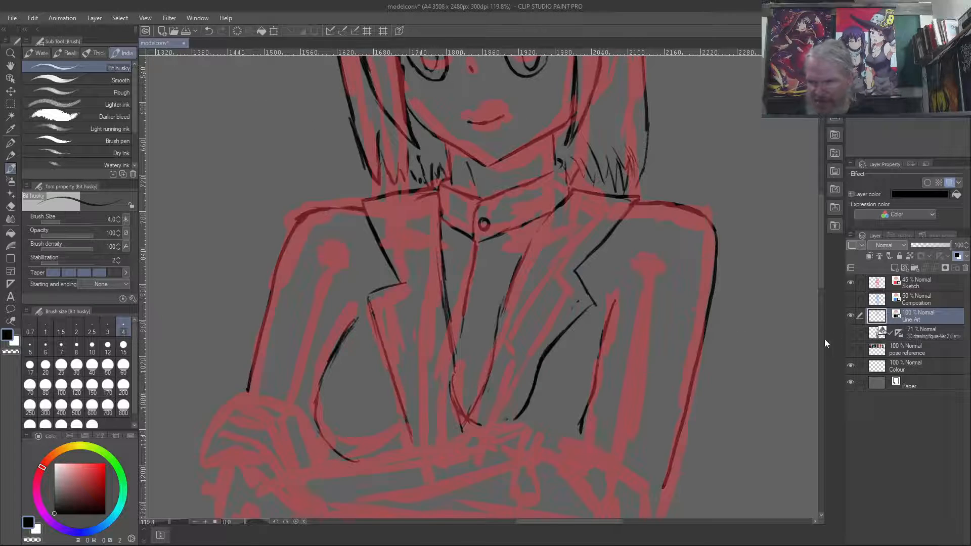
left_click(850, 298)
left_click(850, 283)
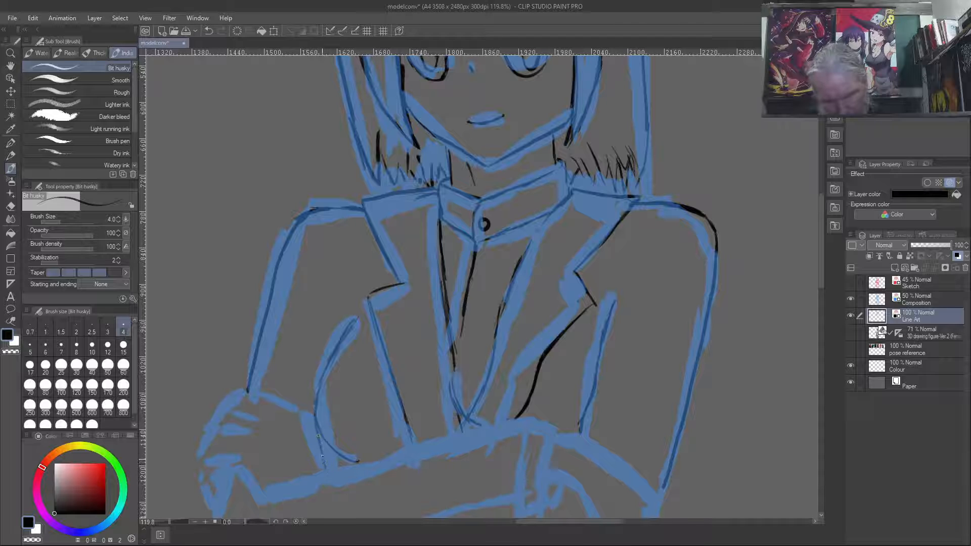
- Ink the back of the hand on the left from the cuff to the knuckles and the lines separating the upper fingers
mouse_move(312, 418)
left_mouse_down()
mouse_move(279, 391)
mouse_move(292, 404)
mouse_move(255, 390)
mouse_move(274, 397)
left_mouse_up()
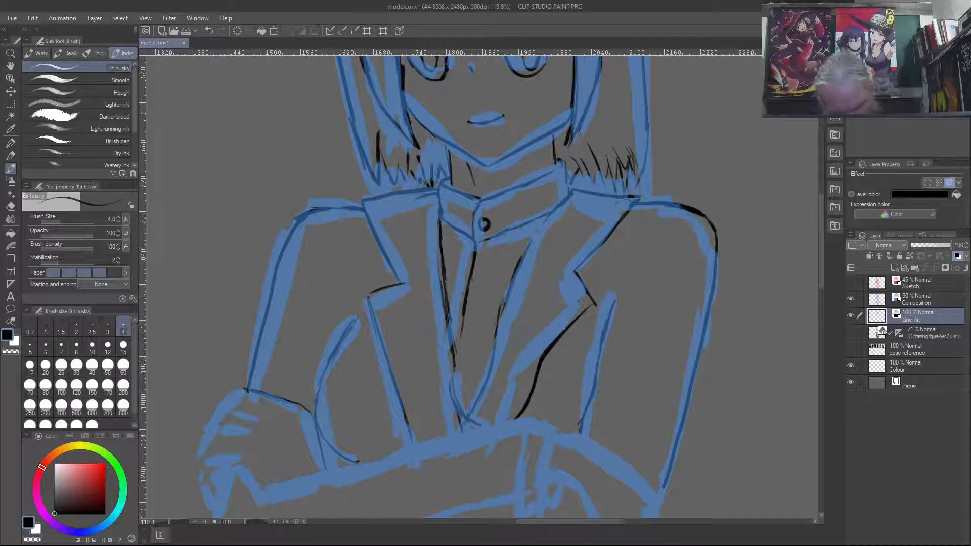
left_click_drag(245, 389, 218, 409)
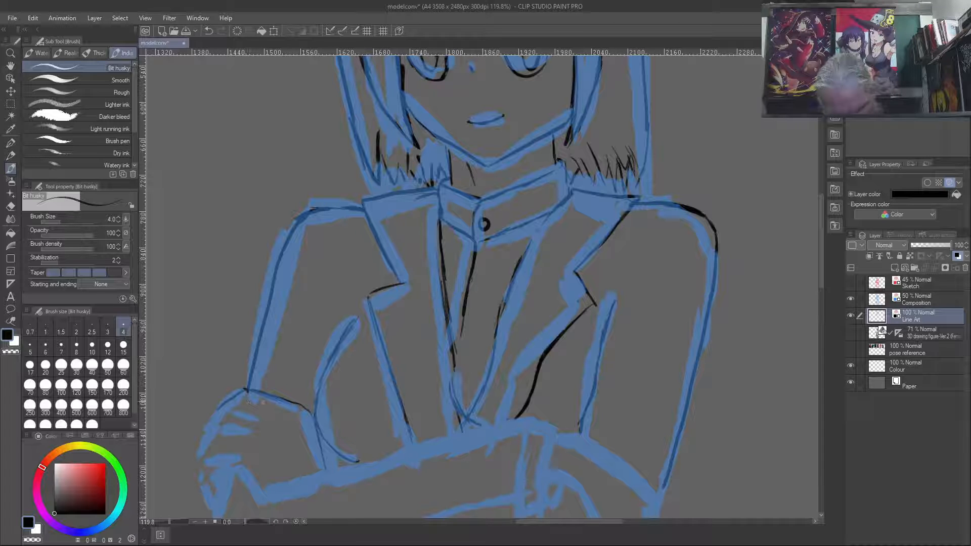
mouse_move(270, 418)
left_mouse_down()
mouse_move(239, 407)
mouse_move(213, 419)
left_mouse_up()
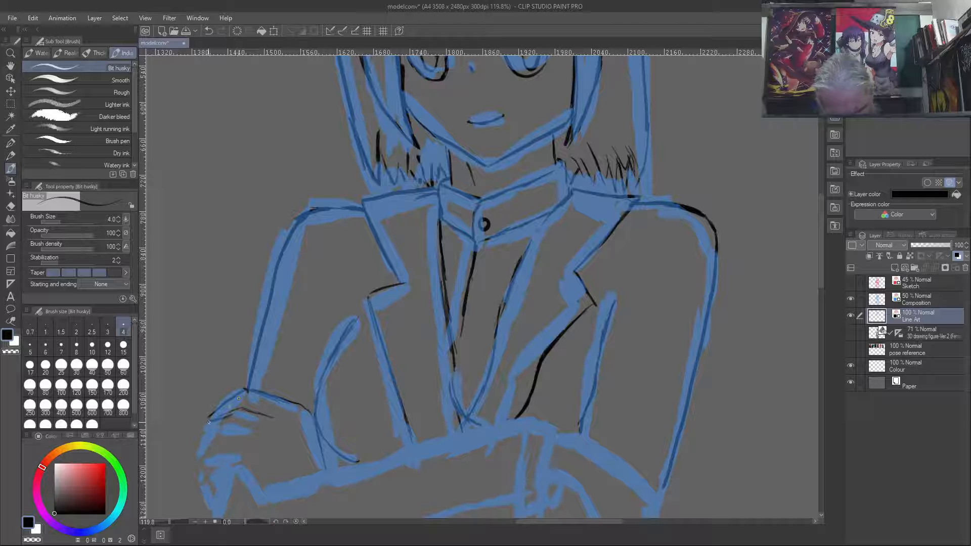
mouse_move(254, 434)
left_mouse_down()
mouse_move(203, 434)
mouse_move(206, 426)
left_mouse_up()
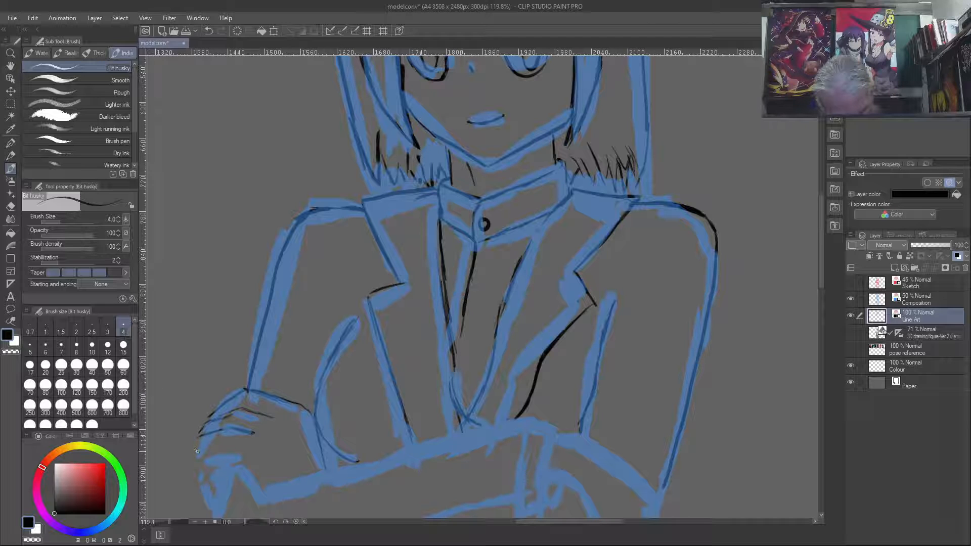
mouse_move(241, 446)
left_mouse_down()
mouse_move(211, 445)
mouse_move(196, 465)
left_mouse_up()
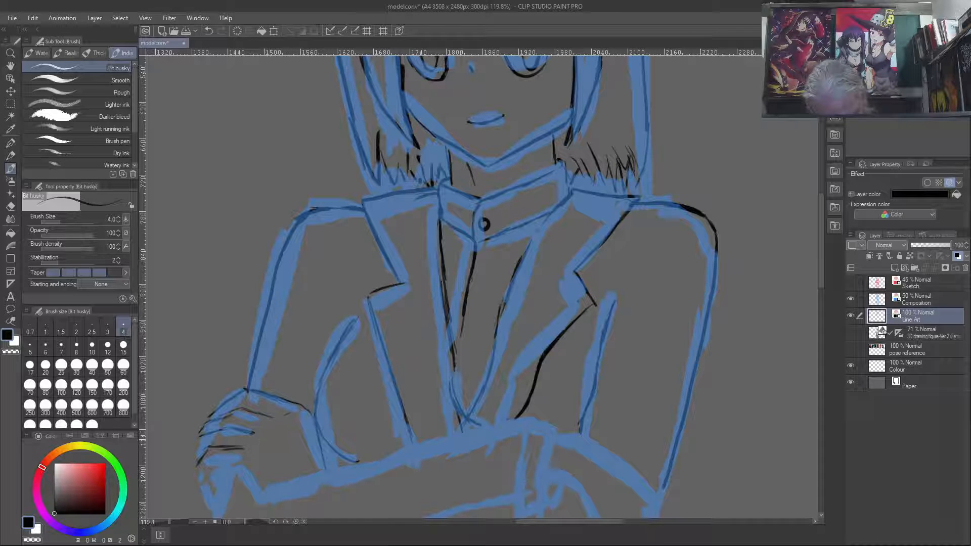
- Ink the lower fingers and thumb edge of the hand on the left, and darken its outer knuckle contour
left_click_drag(259, 443, 246, 465)
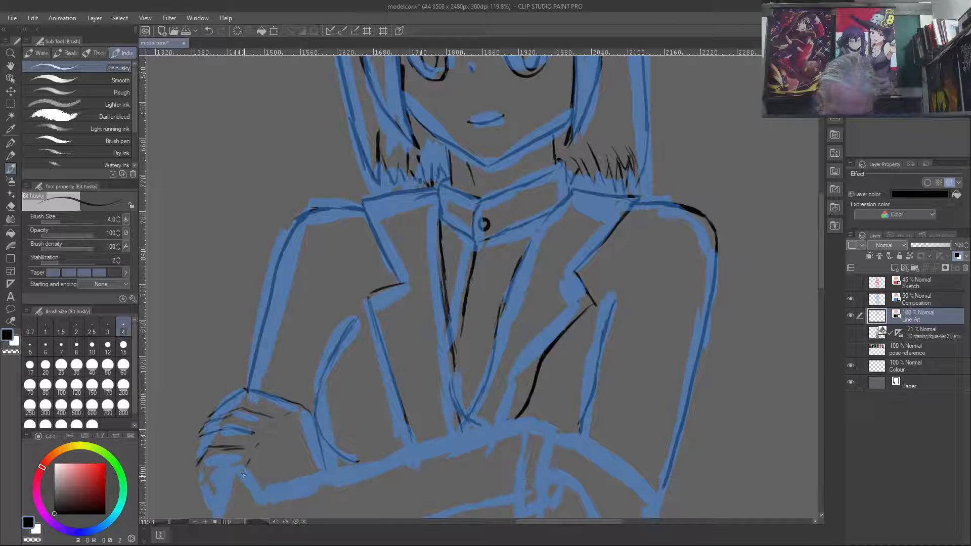
mouse_move(244, 464)
left_mouse_down()
mouse_move(257, 498)
mouse_move(257, 480)
mouse_move(261, 488)
left_mouse_up()
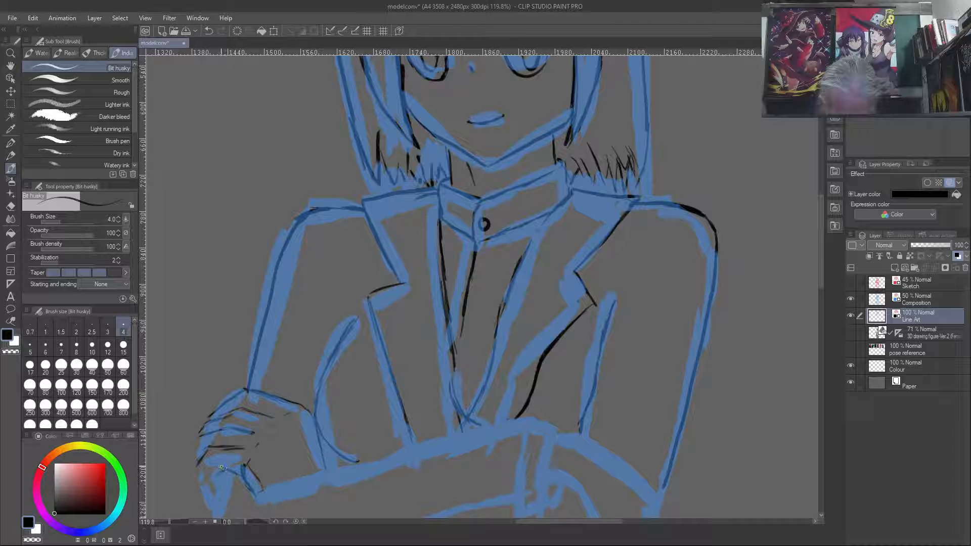
left_click_drag(212, 479, 215, 489)
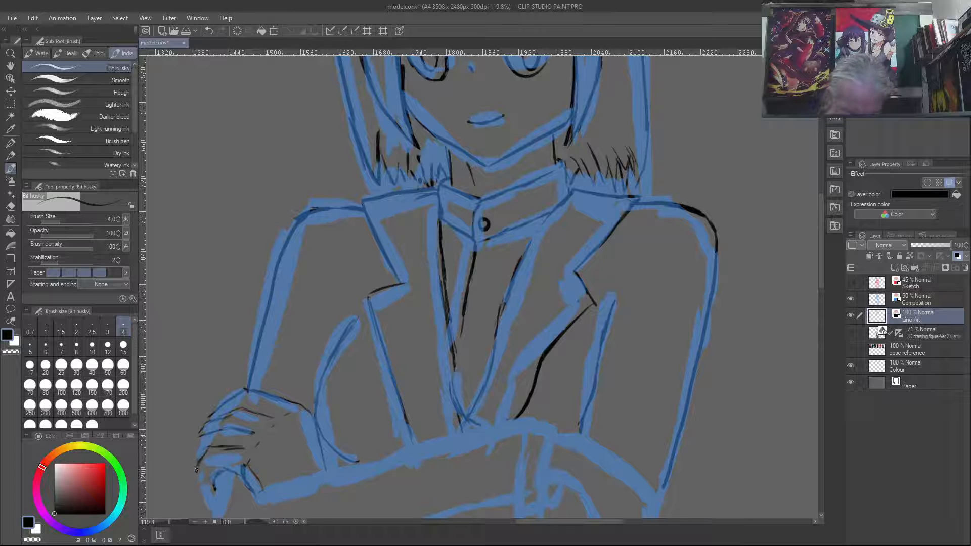
left_click_drag(198, 475, 205, 491)
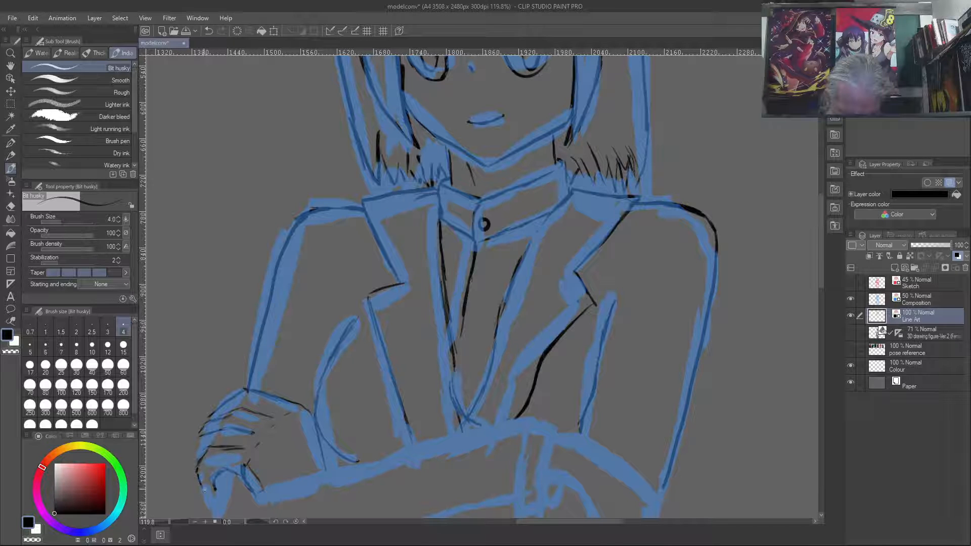
left_click_drag(206, 491, 212, 507)
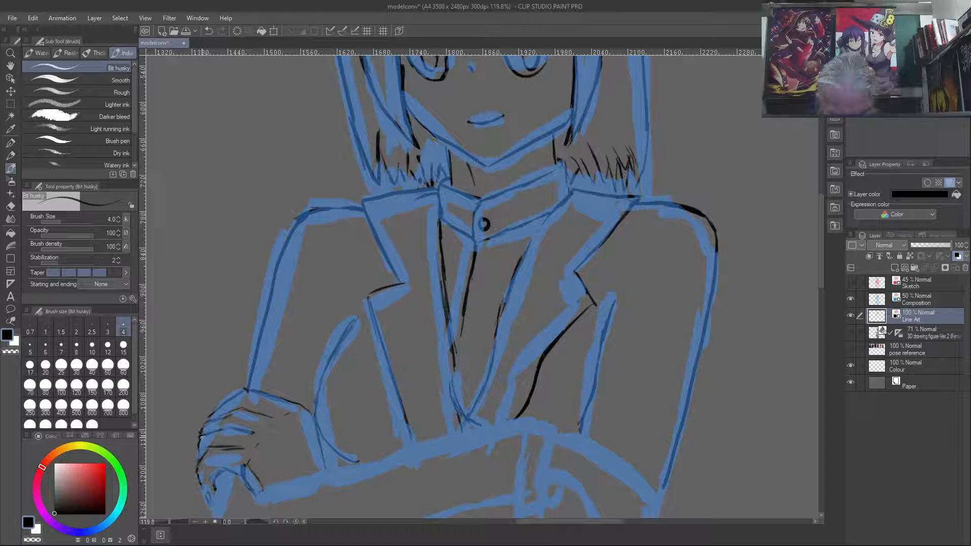
left_click_drag(199, 436, 196, 451)
left_click_drag(209, 418, 222, 408)
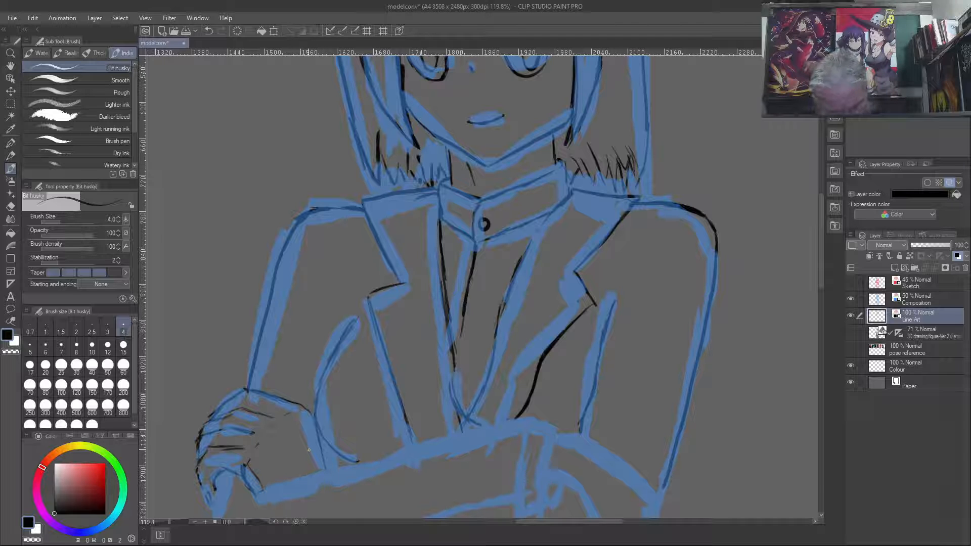
- Ink the upper edge of the front forearm from the hand on the left to its cuff, and outline the cuff
left_click_drag(268, 488, 408, 452)
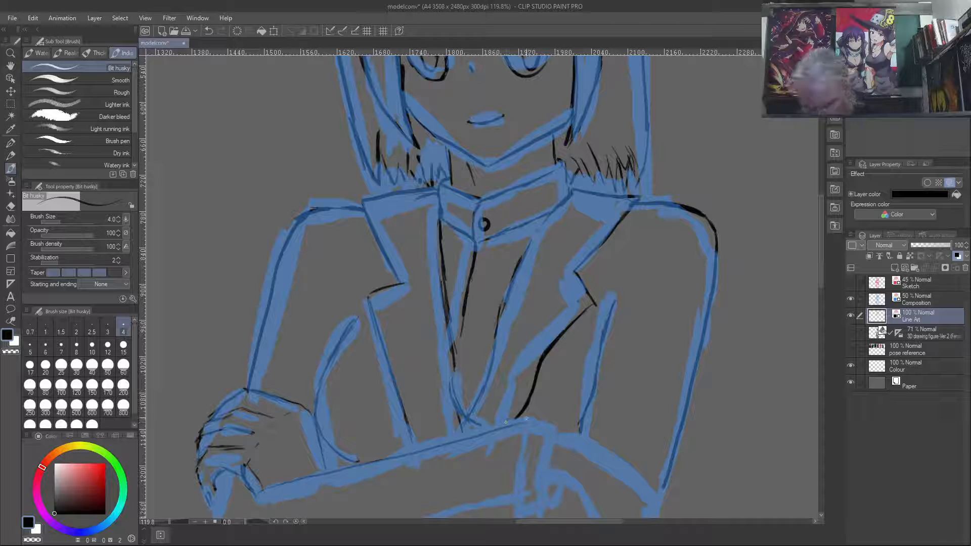
left_click_drag(526, 430, 523, 517)
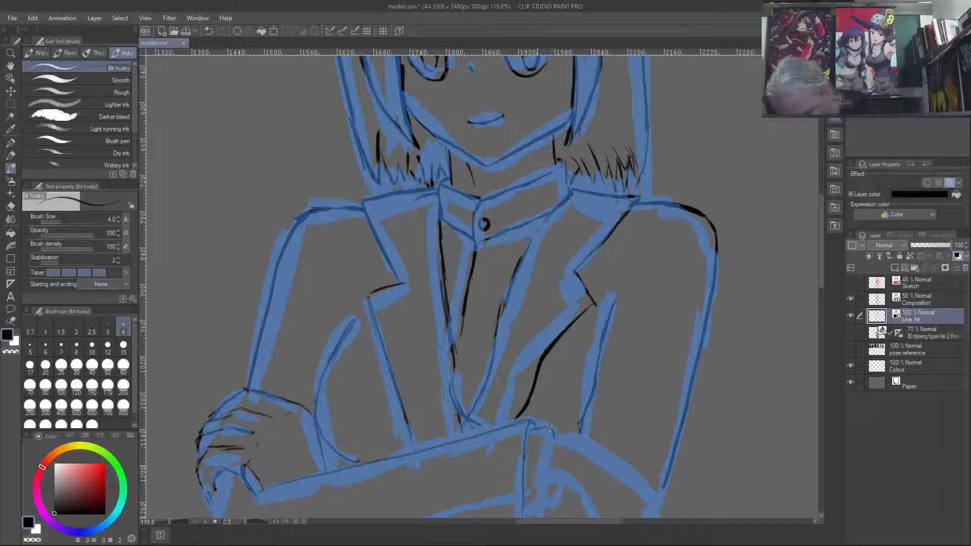
left_click_drag(548, 434, 538, 487)
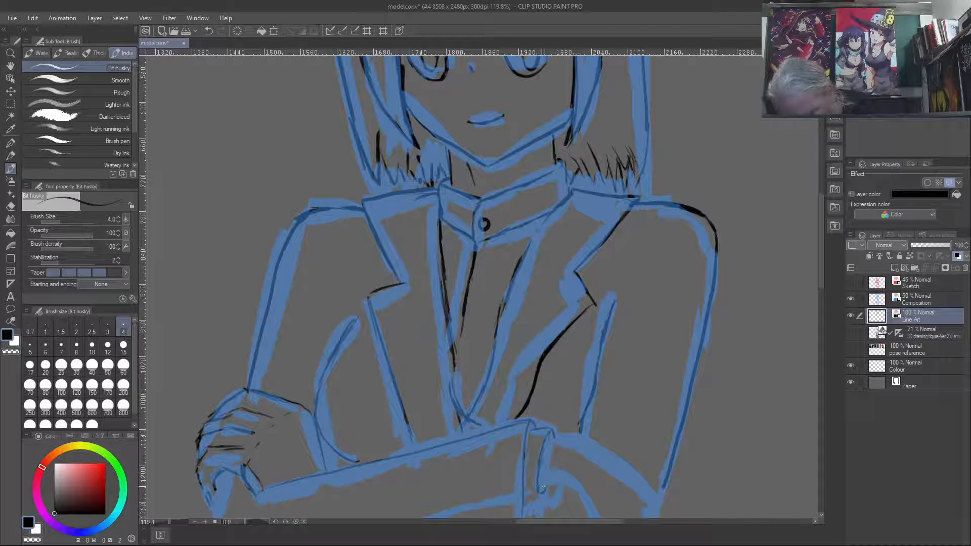
left_click_drag(540, 488, 555, 486)
left_click_drag(540, 495, 527, 498)
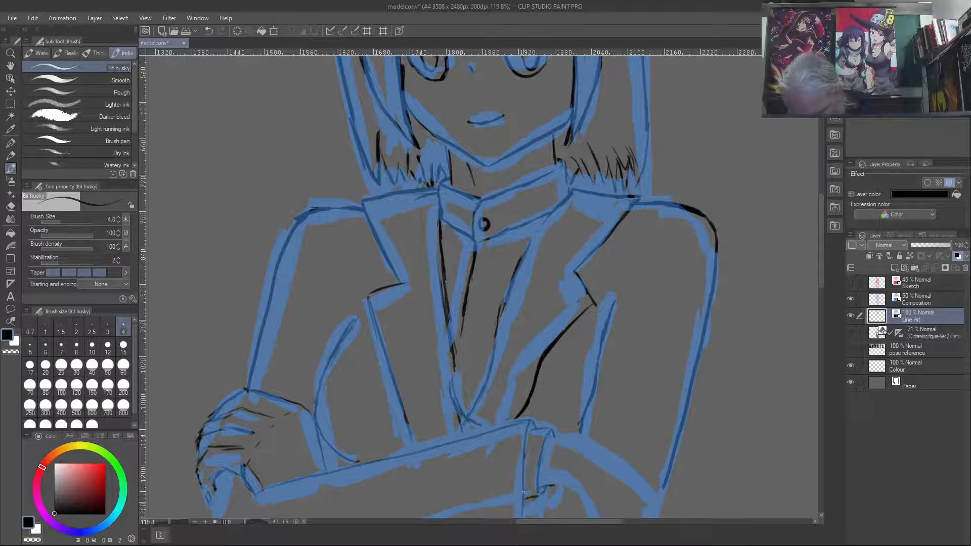
left_click_drag(535, 498, 532, 515)
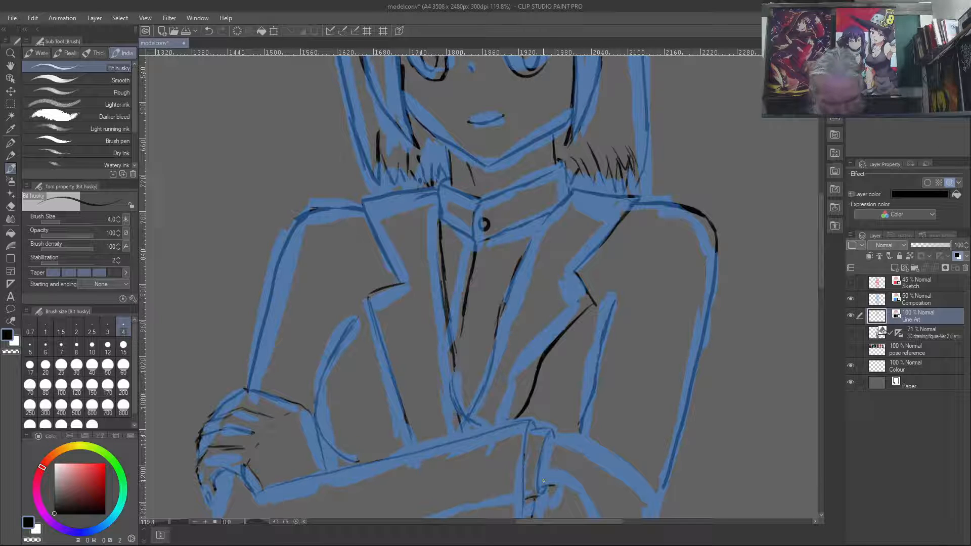
- Ink the front arm's elbow below the hand on the left and the forearm's lower edge across to the cuff
left_click_drag(220, 475, 217, 489)
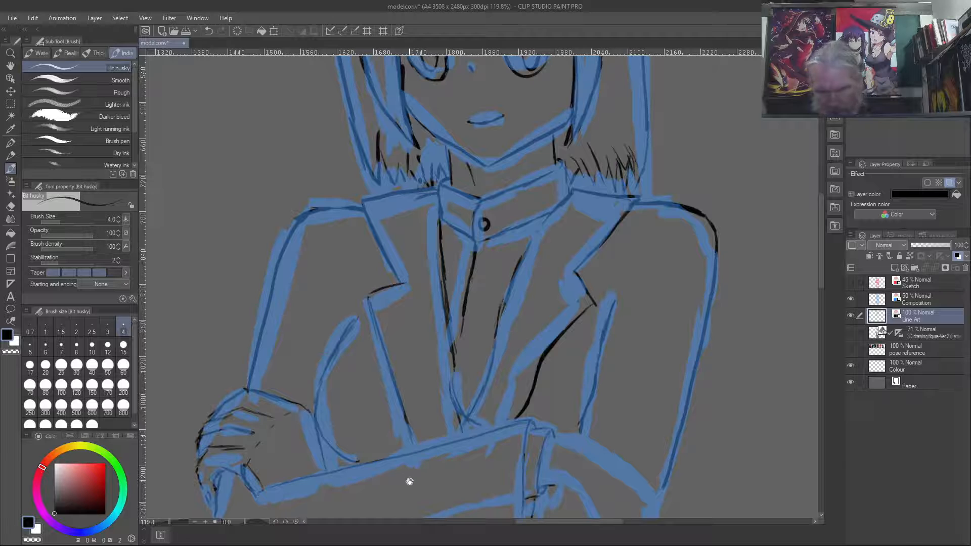
left_click_drag(408, 473, 434, 305)
mouse_move(244, 292)
left_mouse_down()
mouse_move(248, 383)
mouse_move(332, 366)
left_mouse_up()
left_click_drag(277, 385, 558, 328)
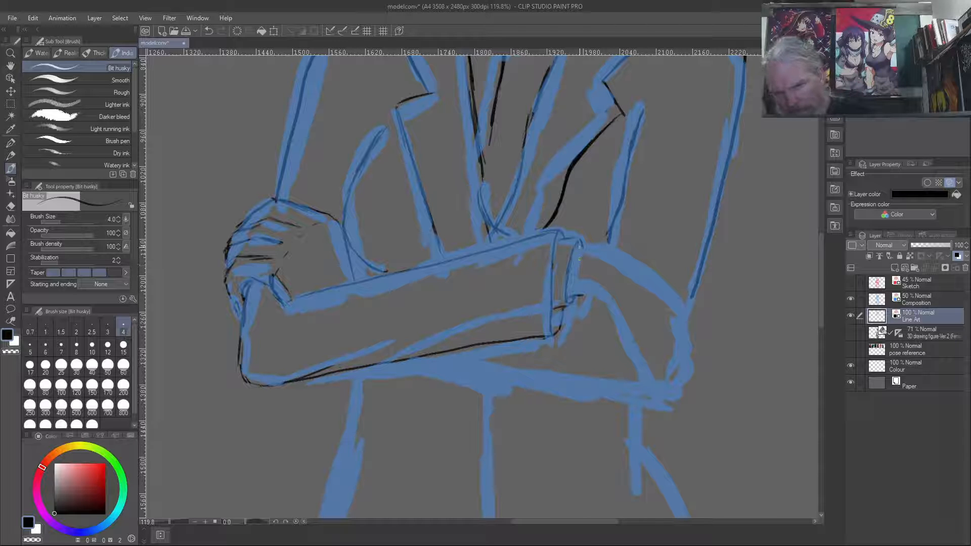
- Clean up the cuff's upper corner and ink the outer edge of the arm on the right from the cuff down around the elbow
key("c")
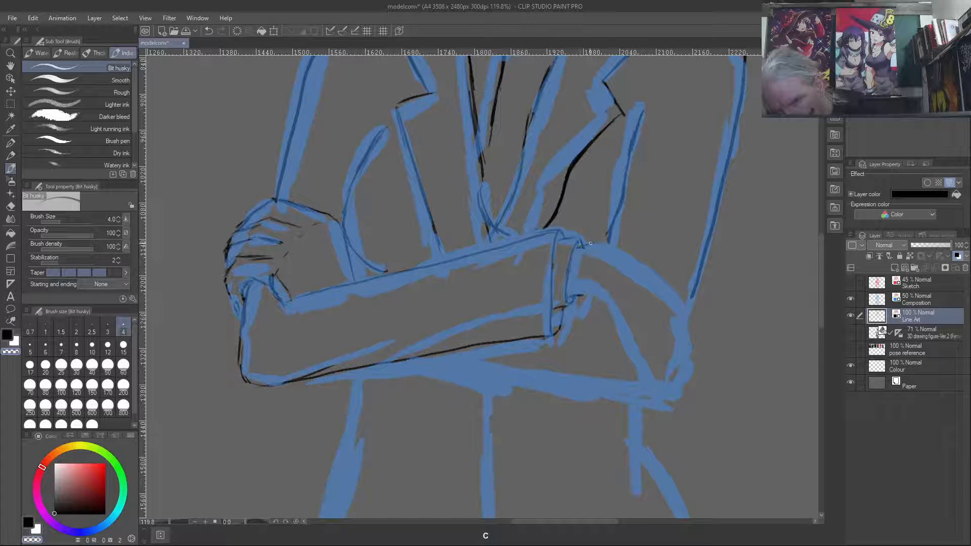
key("c")
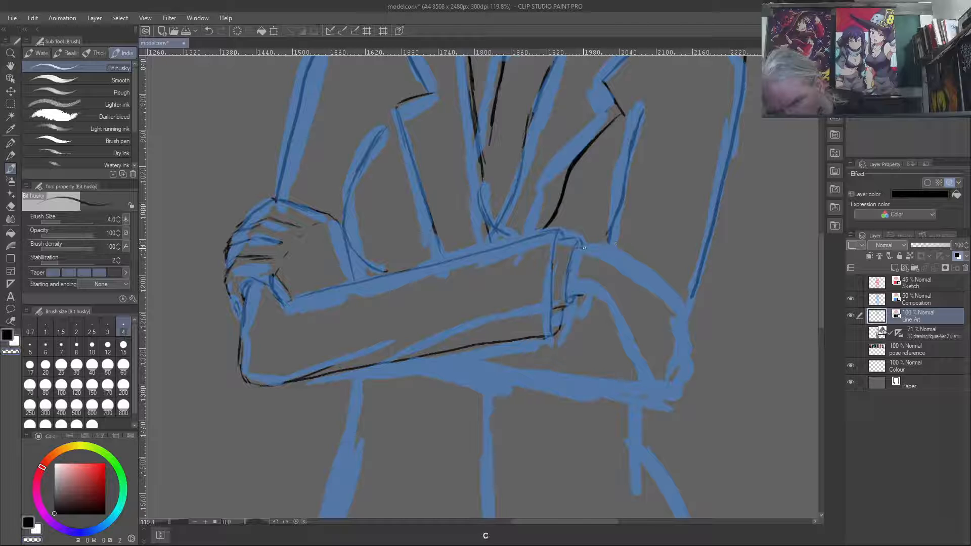
left_click_drag(581, 248, 602, 243)
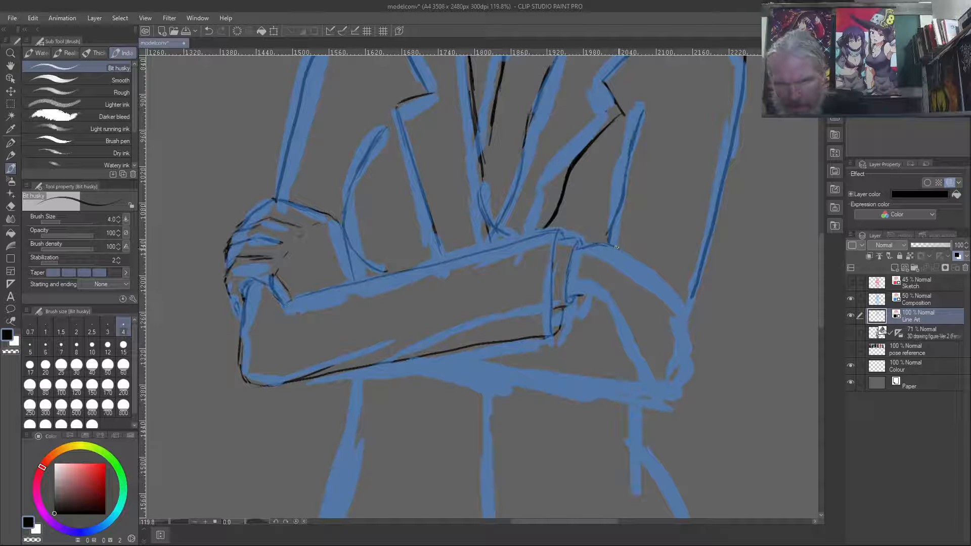
left_click_drag(606, 245, 683, 306)
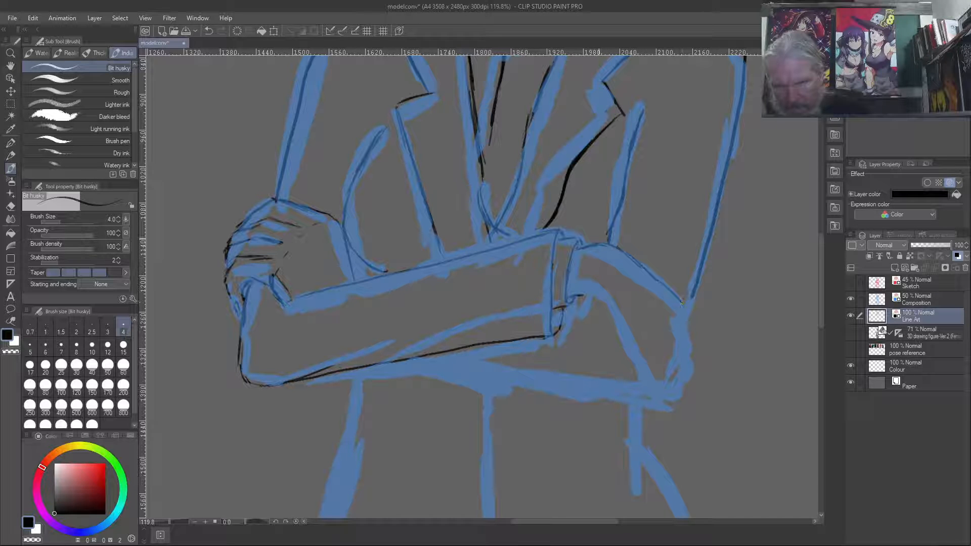
left_click_drag(648, 270, 663, 284)
mouse_move(616, 248)
left_mouse_down()
mouse_move(685, 308)
mouse_move(687, 321)
left_mouse_up()
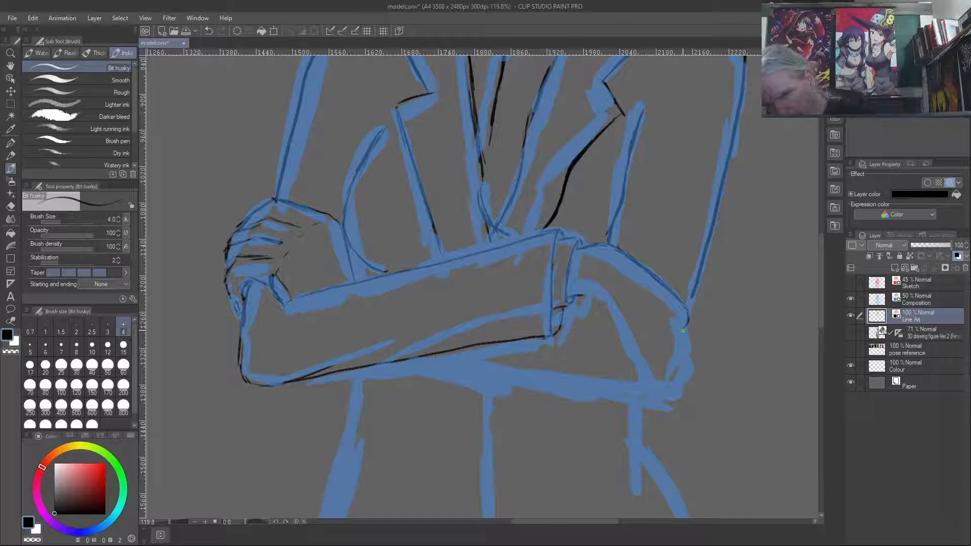
left_click_drag(688, 323, 684, 351)
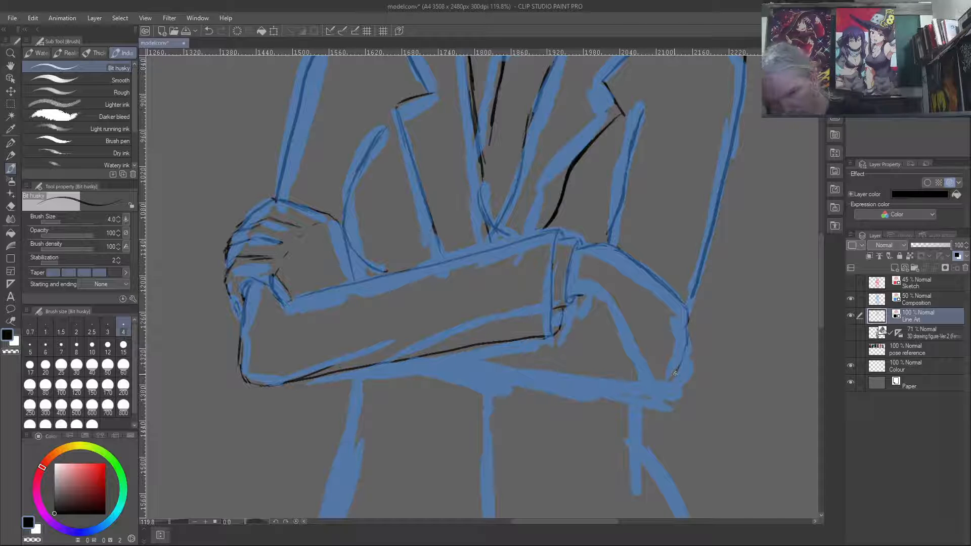
- Ink the inner sleeve edge and a fold line on the arm on the right, and close the outline at the elbow tip
left_click_drag(567, 300, 607, 307)
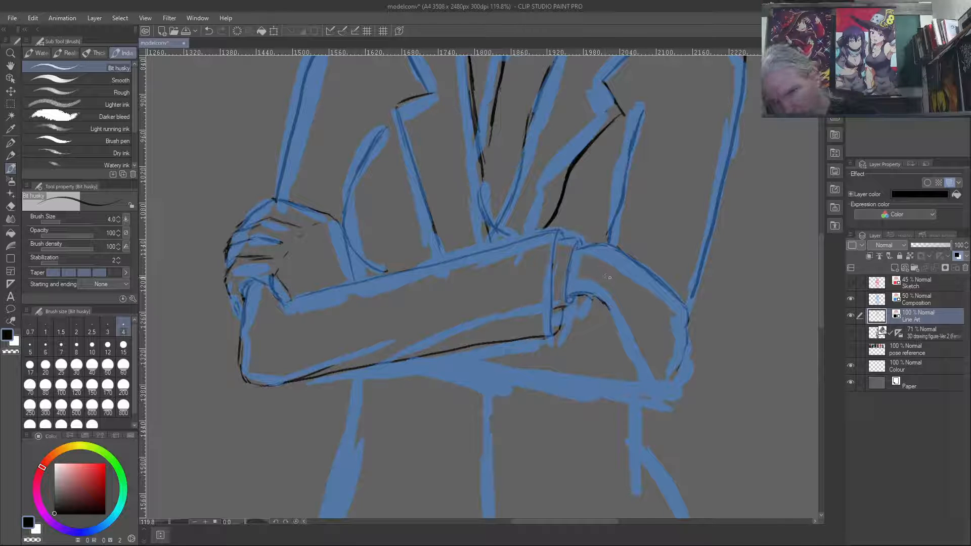
left_click_drag(613, 285, 656, 363)
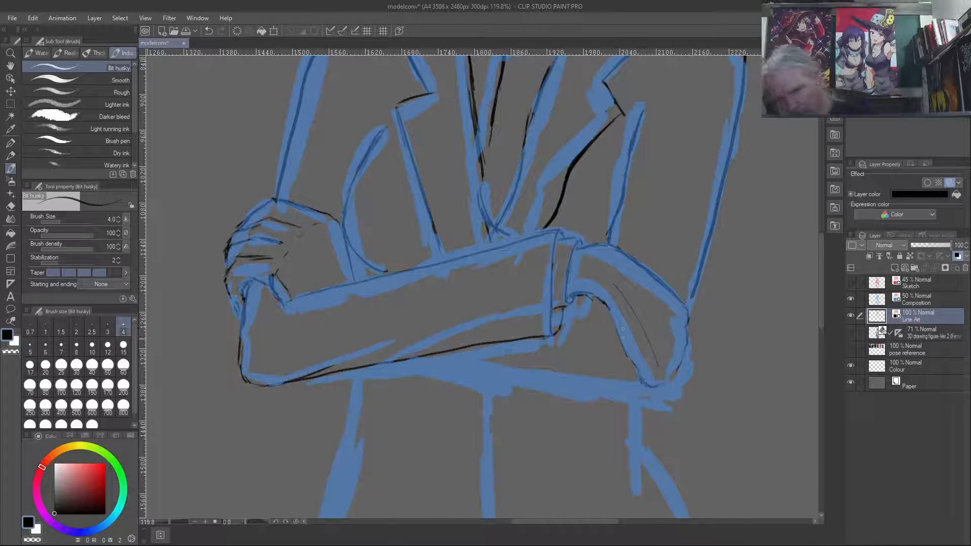
left_click_drag(634, 352, 653, 385)
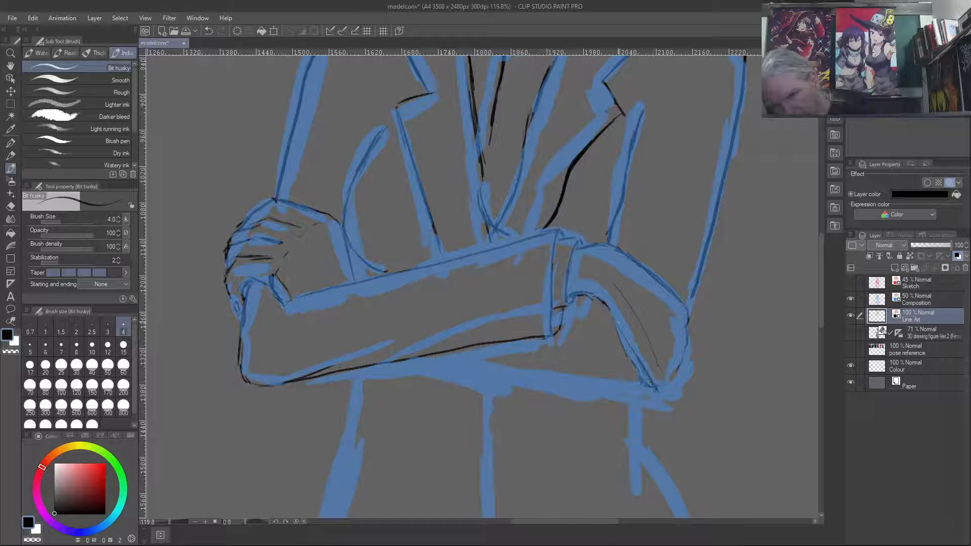
left_click_drag(609, 310, 665, 402)
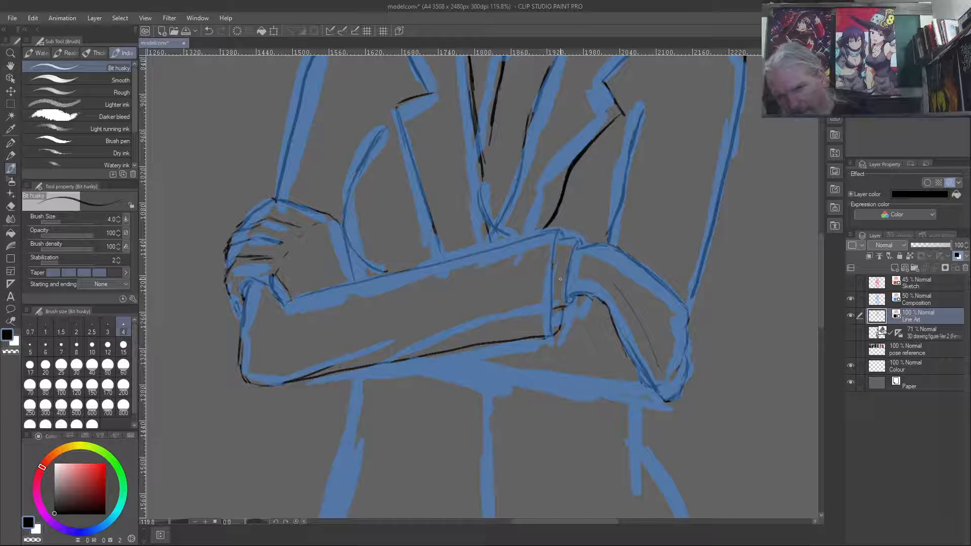
left_click_drag(690, 298, 687, 315)
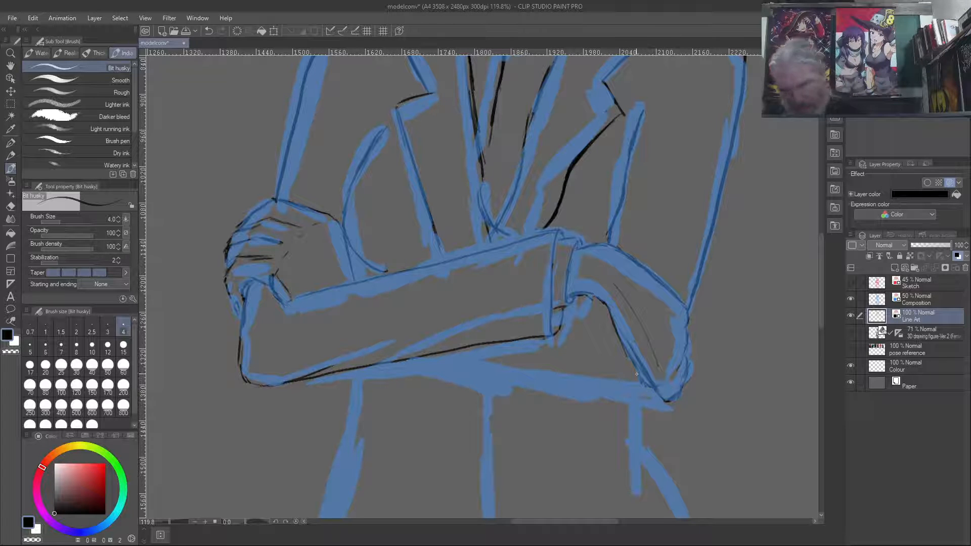
left_click_drag(641, 379, 651, 393)
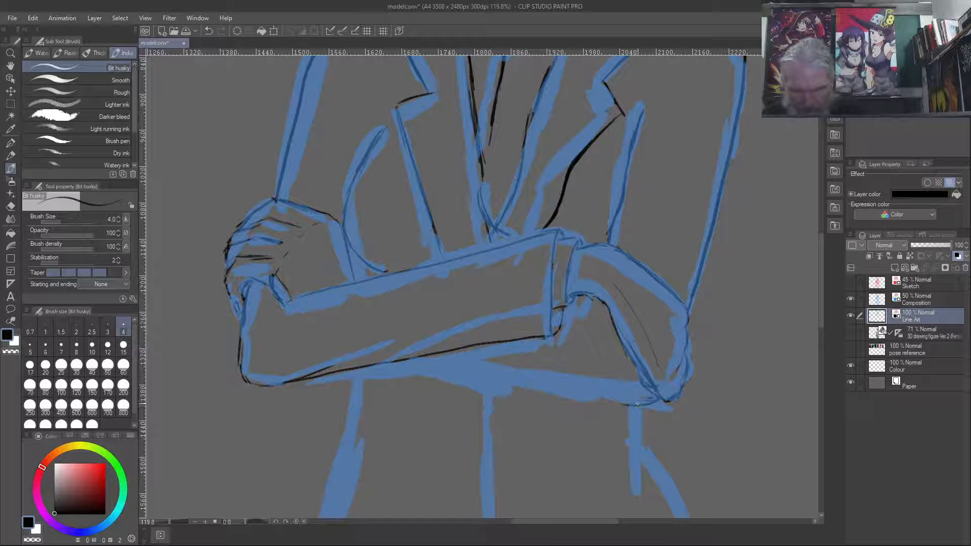
mouse_move(627, 405)
left_mouse_down()
mouse_move(404, 370)
mouse_move(411, 381)
mouse_move(421, 372)
mouse_move(388, 364)
left_mouse_up()
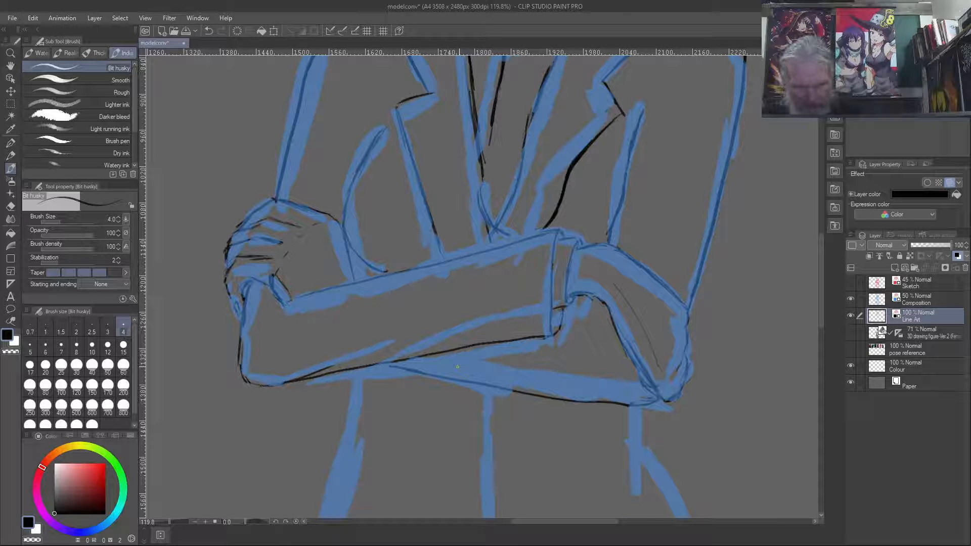
key("ctrl+z")
key("ctrl+z")
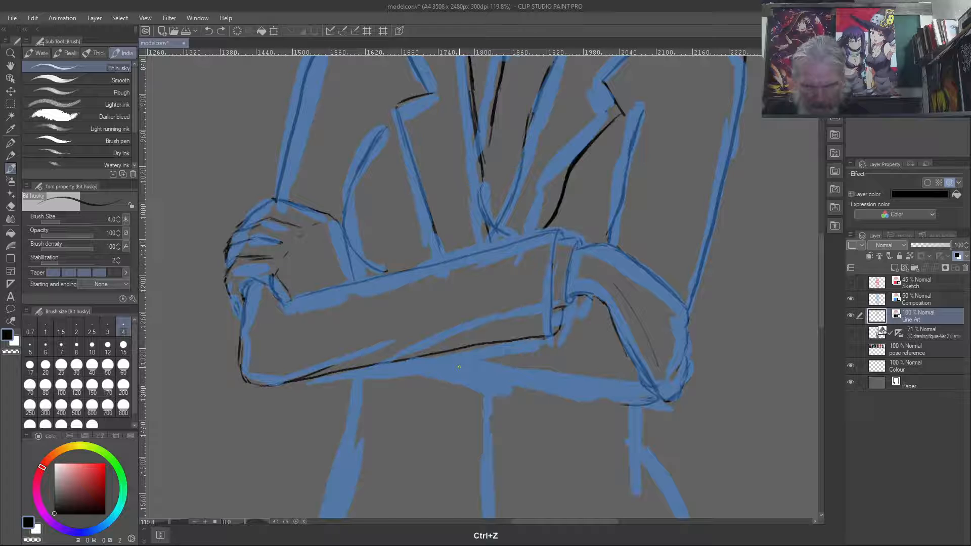
- Ink the underside of the rear forearm across to the front arm, and the jacket's side edges below the crossed arms
left_click_drag(629, 406, 358, 390)
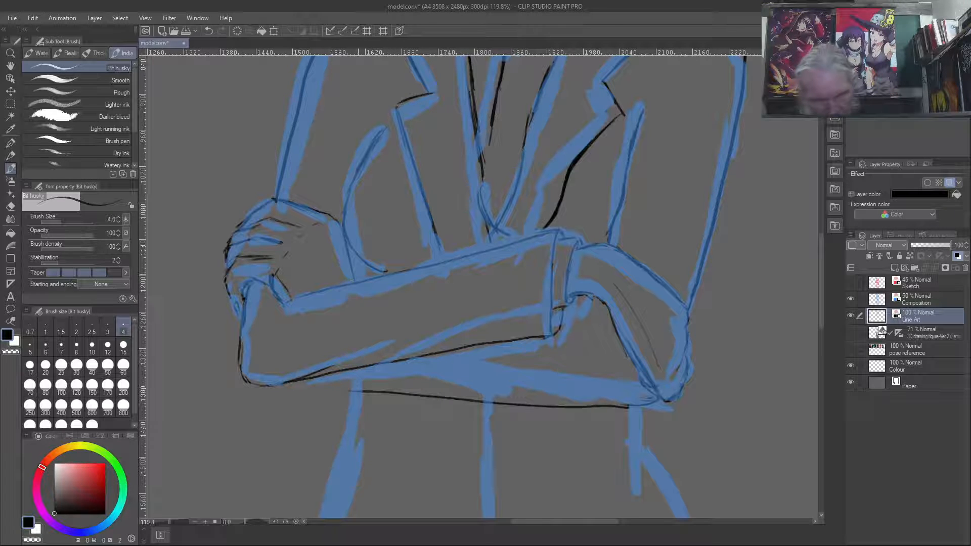
mouse_move(353, 391)
left_mouse_down()
mouse_move(328, 392)
mouse_move(330, 383)
left_mouse_up()
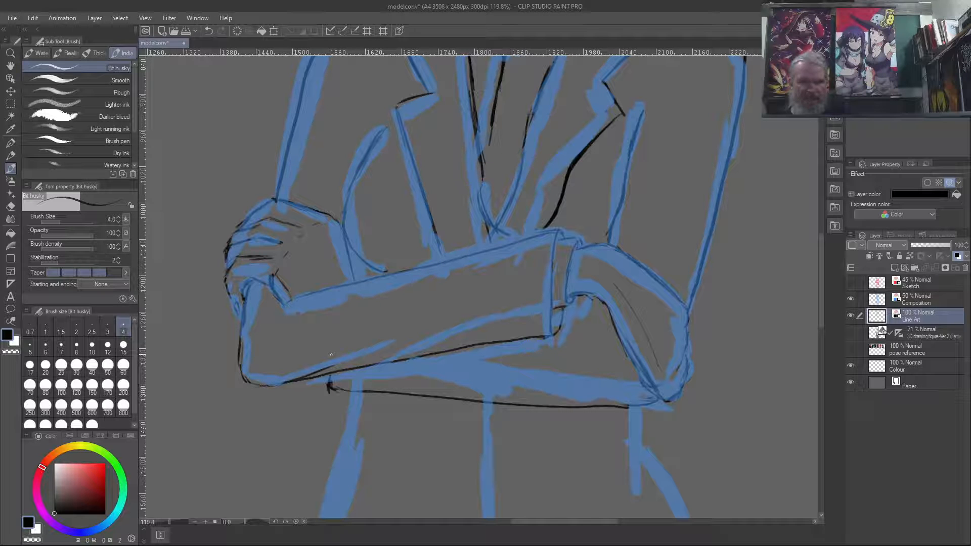
left_click_drag(354, 390, 326, 499)
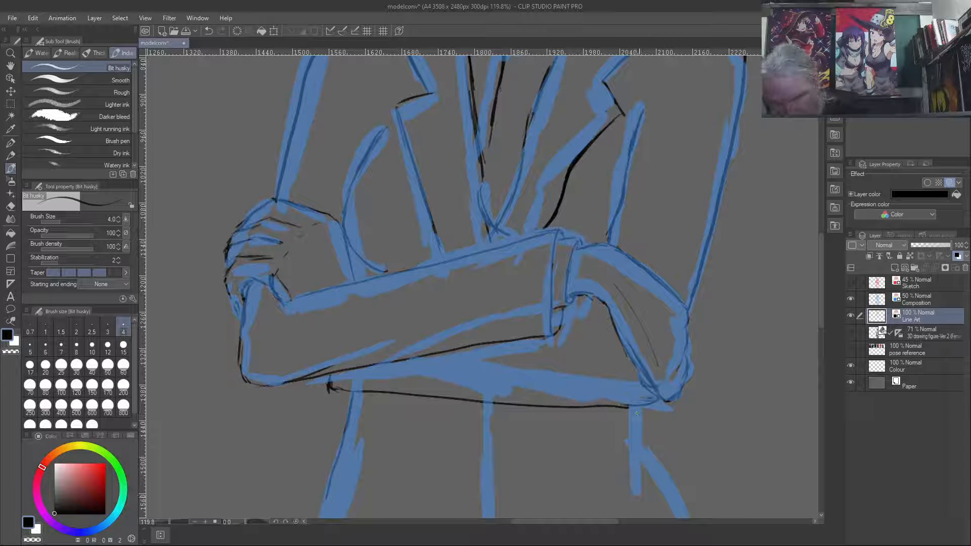
mouse_move(623, 405)
left_mouse_down()
mouse_move(638, 405)
mouse_move(636, 488)
left_mouse_up()
left_click_drag(640, 446, 675, 508)
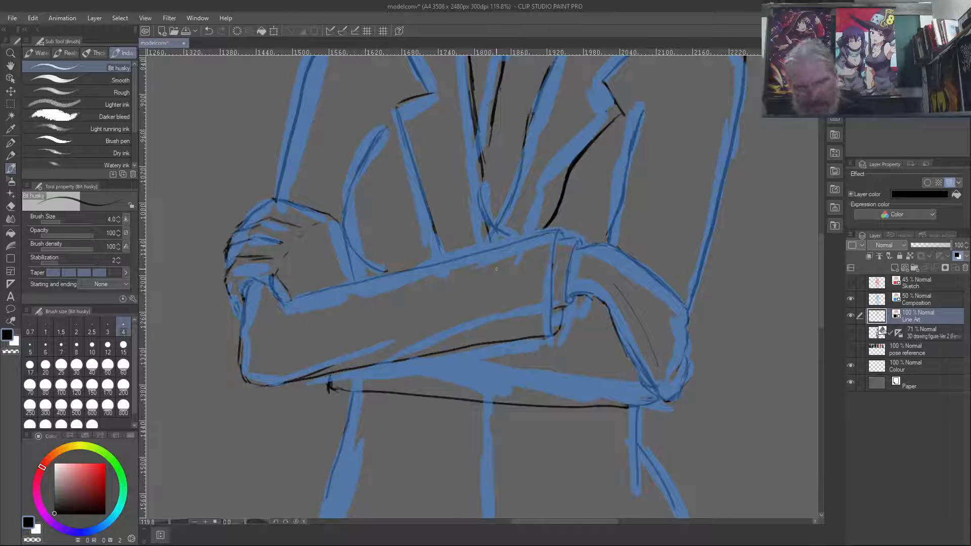
- Ink the jacket's front opening from below the crossed arms to its lower corner, plus the jacket's side edge on the left
left_click_drag(507, 407, 510, 500)
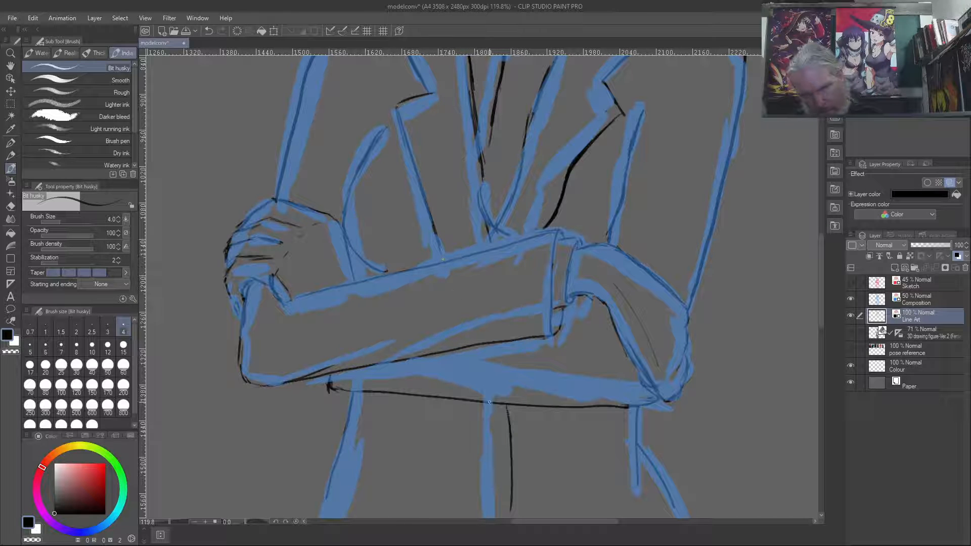
mouse_move(498, 421)
left_mouse_down()
mouse_move(509, 462)
mouse_move(492, 407)
left_mouse_up()
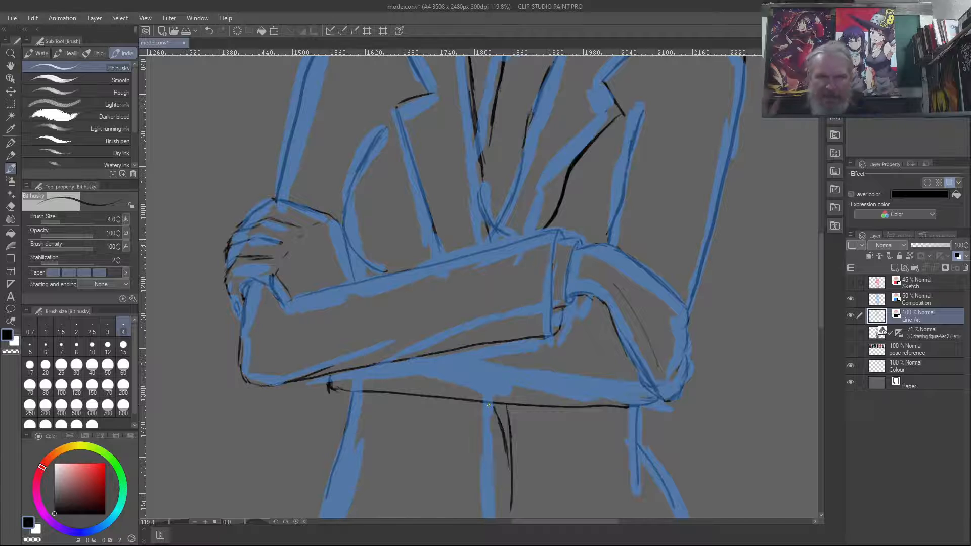
scroll(523, 427, "down", 1)
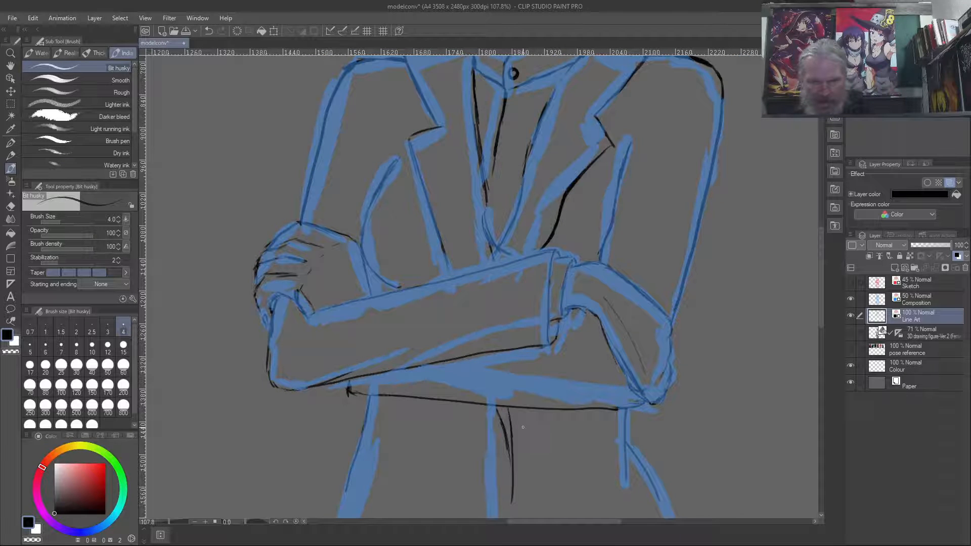
mouse_move(524, 448)
left_mouse_down()
mouse_move(538, 325)
mouse_move(517, 292)
left_mouse_up()
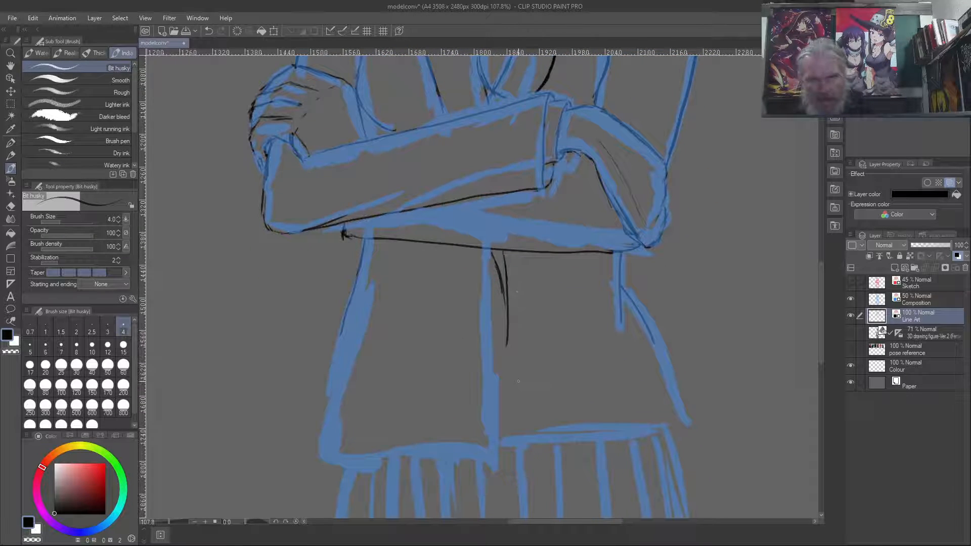
left_click_drag(364, 244, 322, 452)
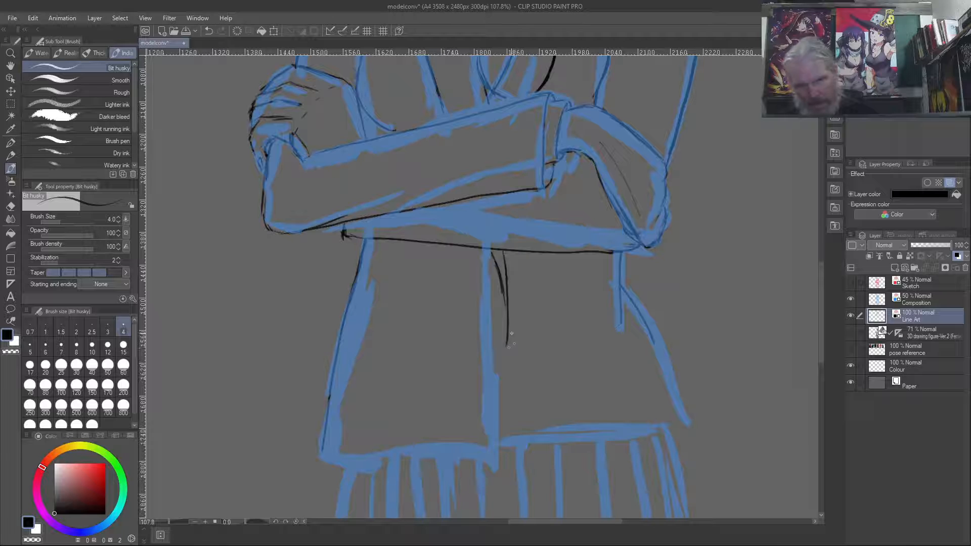
mouse_move(507, 337)
left_mouse_down()
mouse_move(500, 462)
mouse_move(509, 306)
mouse_move(503, 413)
left_mouse_up()
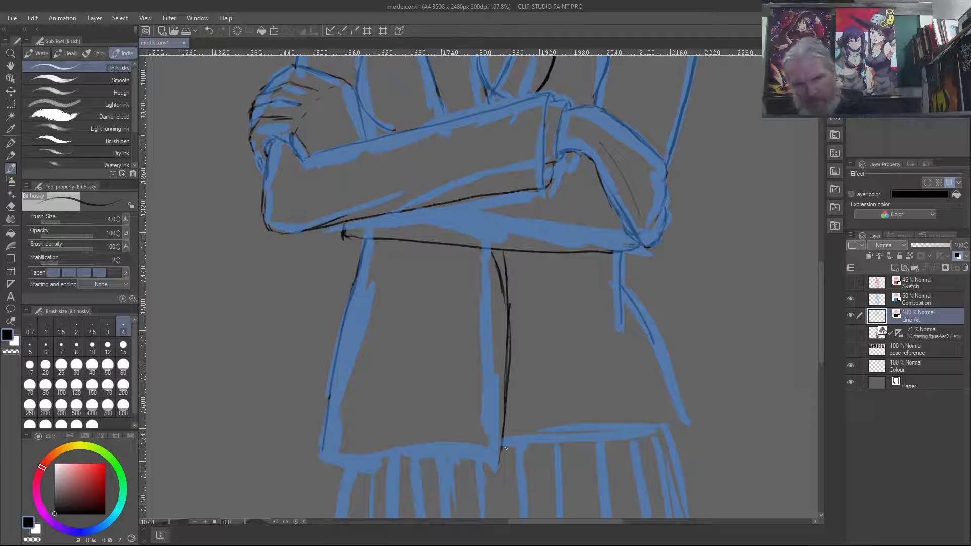
left_click_drag(503, 445, 498, 465)
- Ink the jacket's hem on both front panels and the start of the skirt's two side edges below it
mouse_move(503, 422)
left_mouse_down()
mouse_move(502, 442)
mouse_move(323, 453)
left_mouse_up()
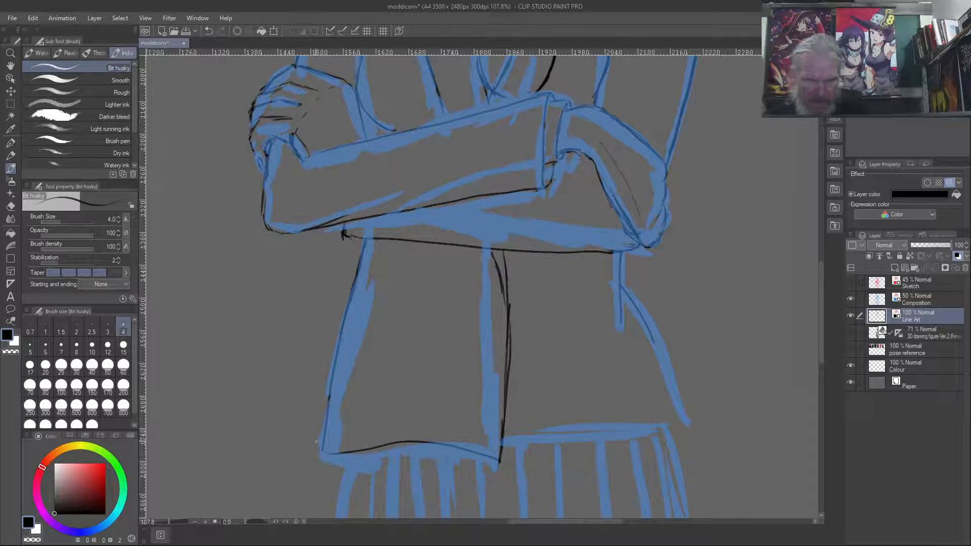
left_click_drag(326, 453, 331, 425)
left_click_drag(348, 457, 338, 504)
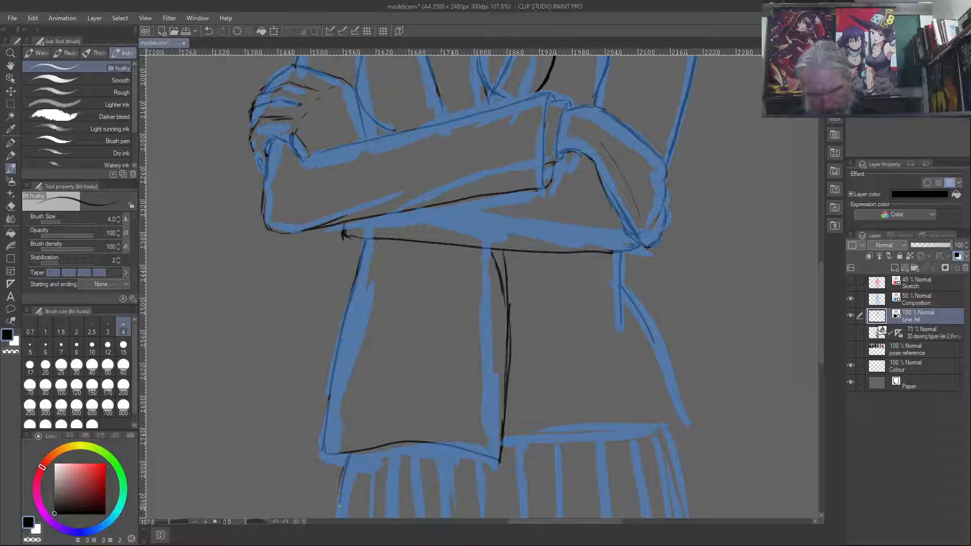
left_click_drag(665, 425, 686, 515)
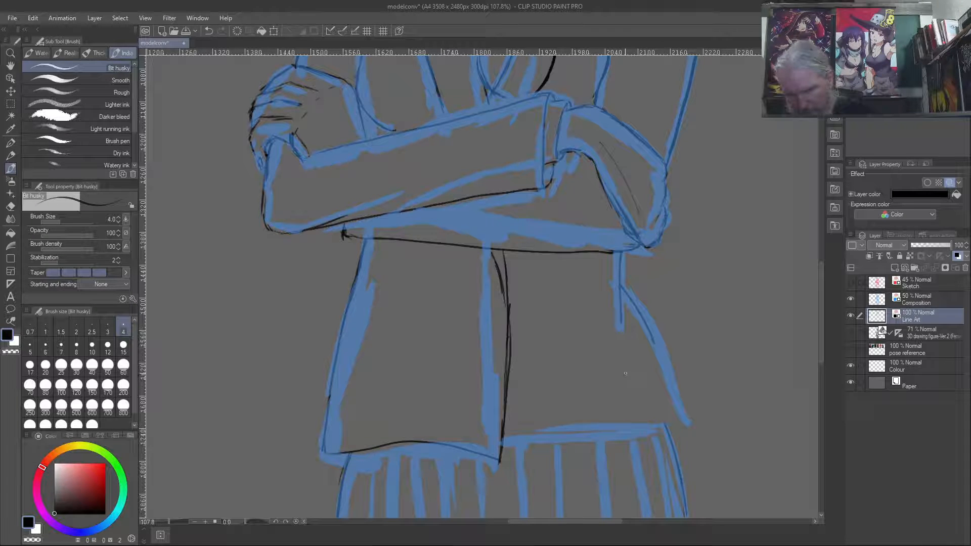
mouse_move(506, 440)
left_mouse_down()
mouse_move(685, 419)
mouse_move(618, 436)
mouse_move(515, 439)
left_mouse_up()
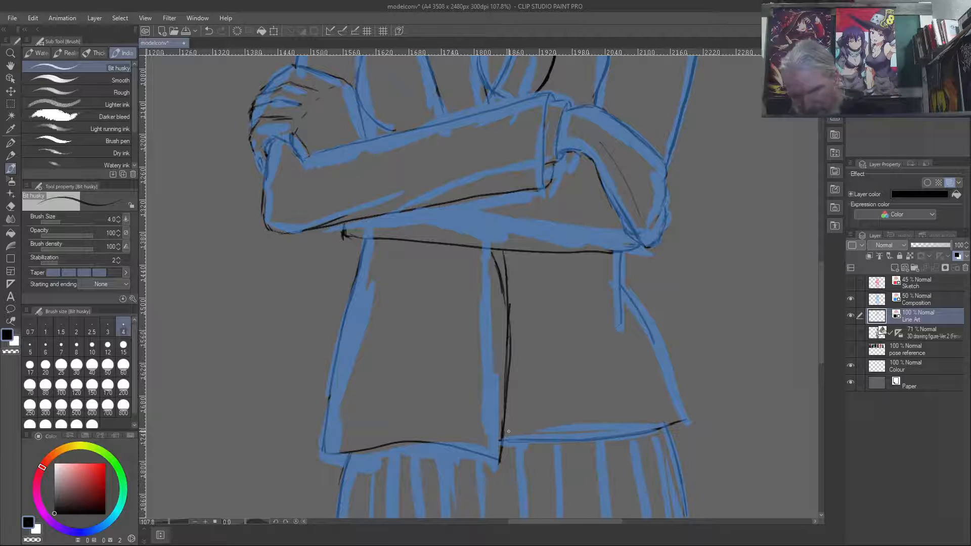
left_click_drag(685, 421, 643, 314)
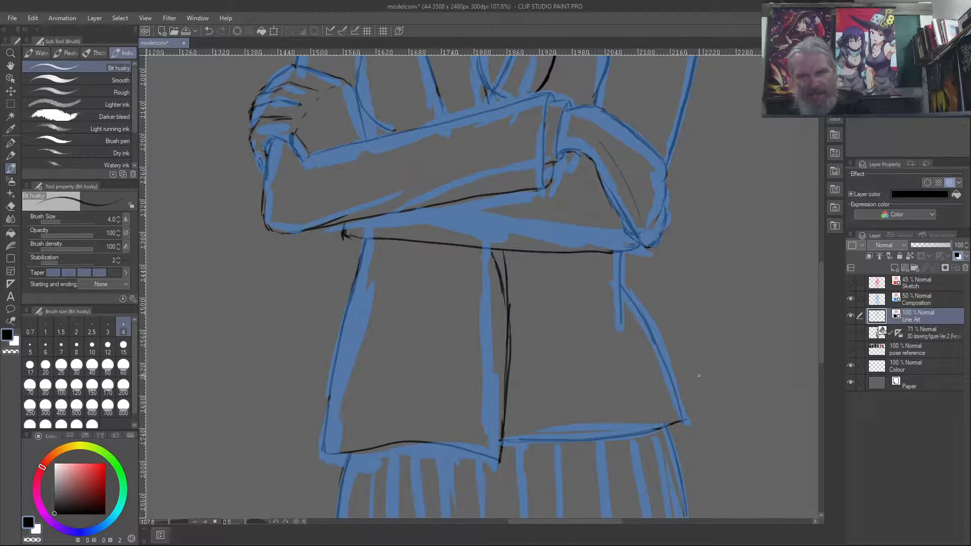
scroll(722, 390, "down", 5)
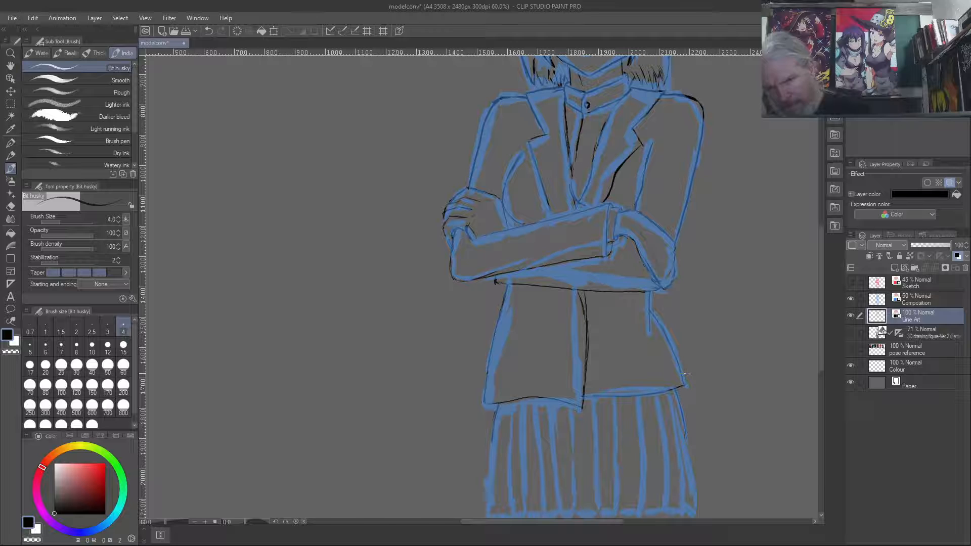
key("ctrl+z")
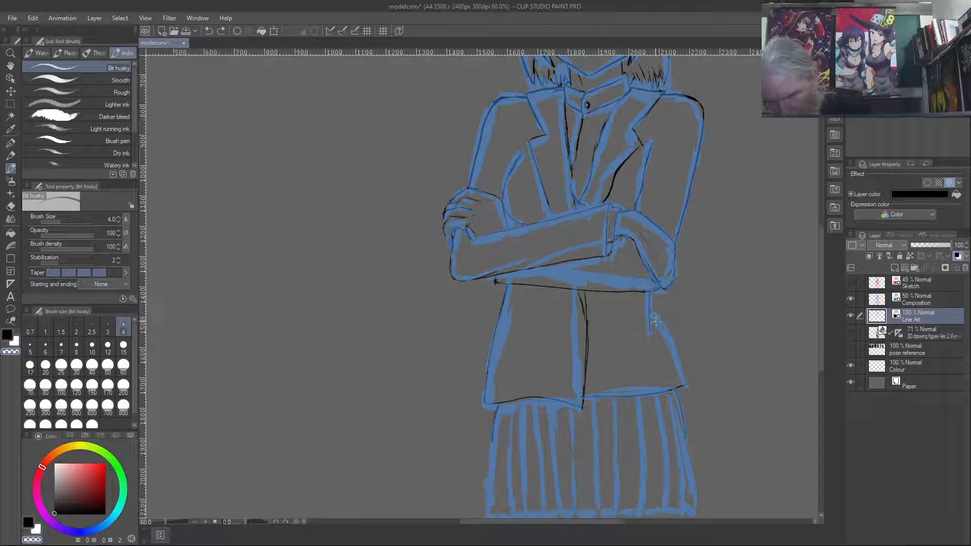
left_click_drag(654, 313, 666, 353)
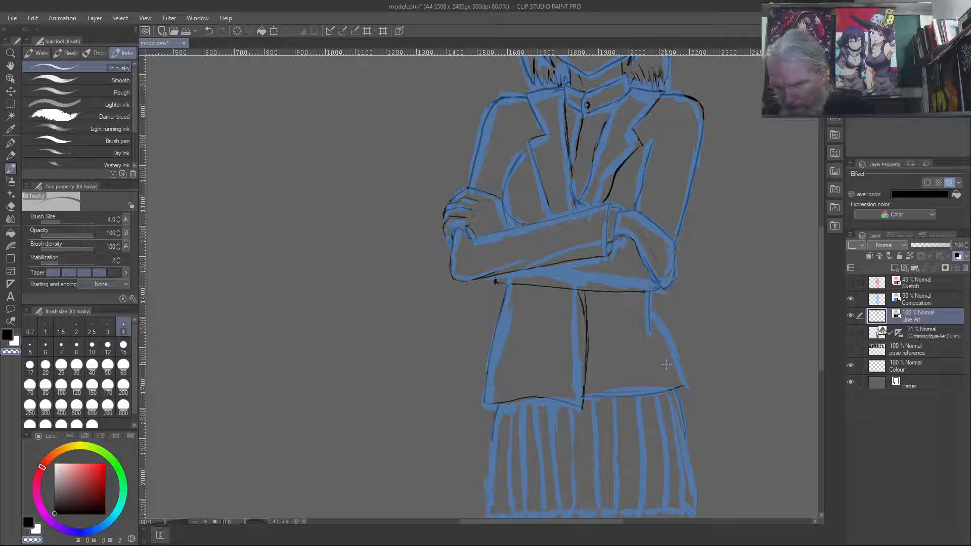
- Ink the jacket's flared side edge on the right from the waist down to the hem corner
scroll(663, 358, "up", 4)
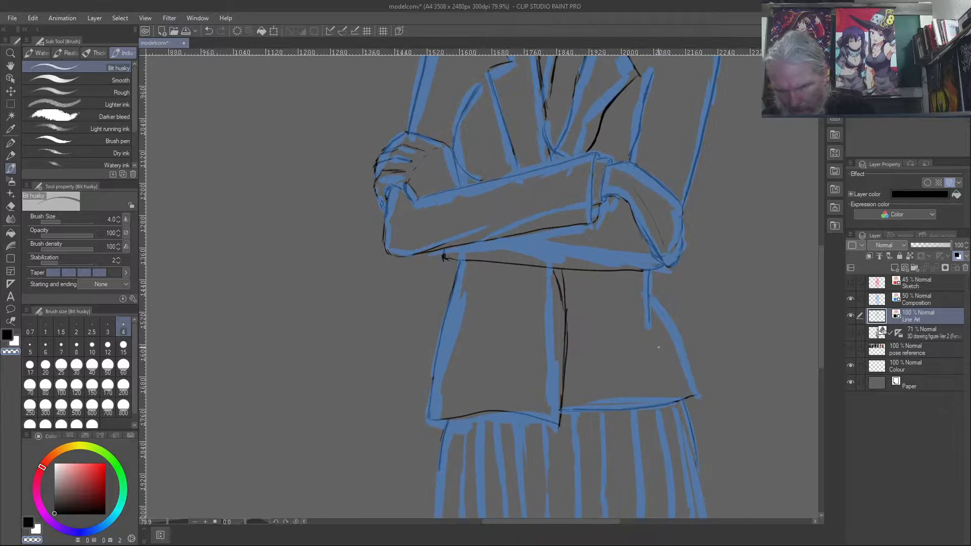
scroll(666, 344, "up", 5)
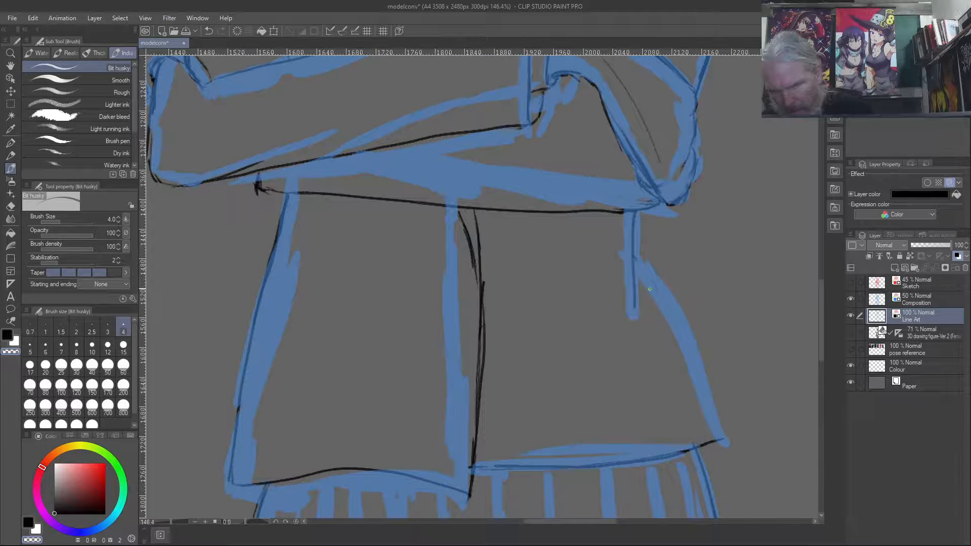
left_click_drag(634, 257, 706, 391)
mouse_move(722, 439)
left_mouse_down()
mouse_move(634, 258)
mouse_move(666, 319)
left_mouse_up()
- Ink the skirt's outer edge on the right from the jacket hem down to the skirt's bottom corner
scroll(665, 319, "down", 3)
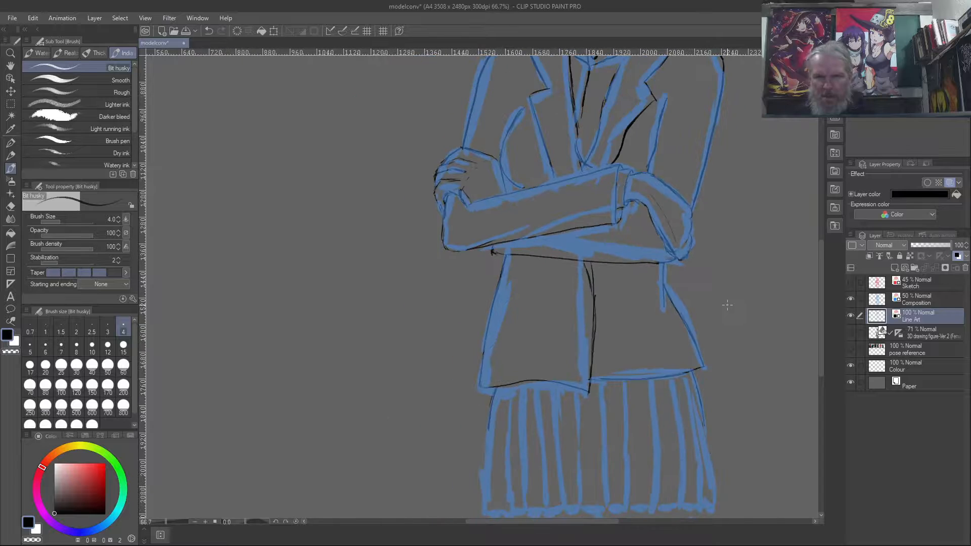
scroll(727, 305, "down", 2)
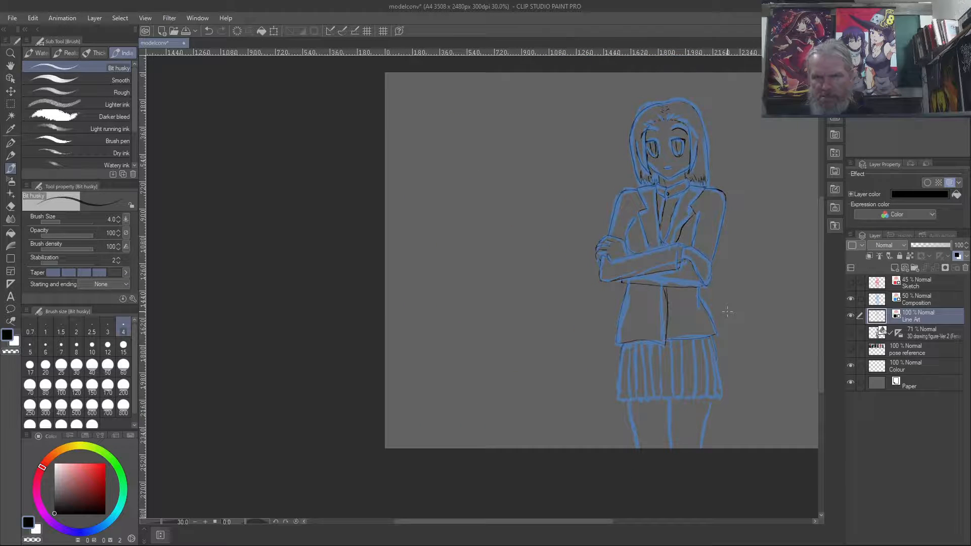
scroll(727, 312, "up", 3)
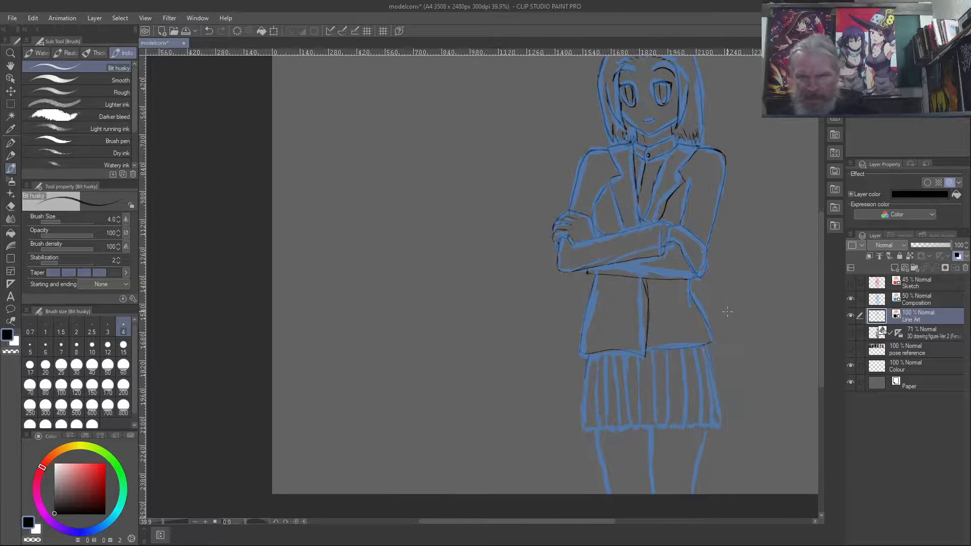
scroll(757, 272, "up", 1)
left_click_drag(730, 260, 602, 222)
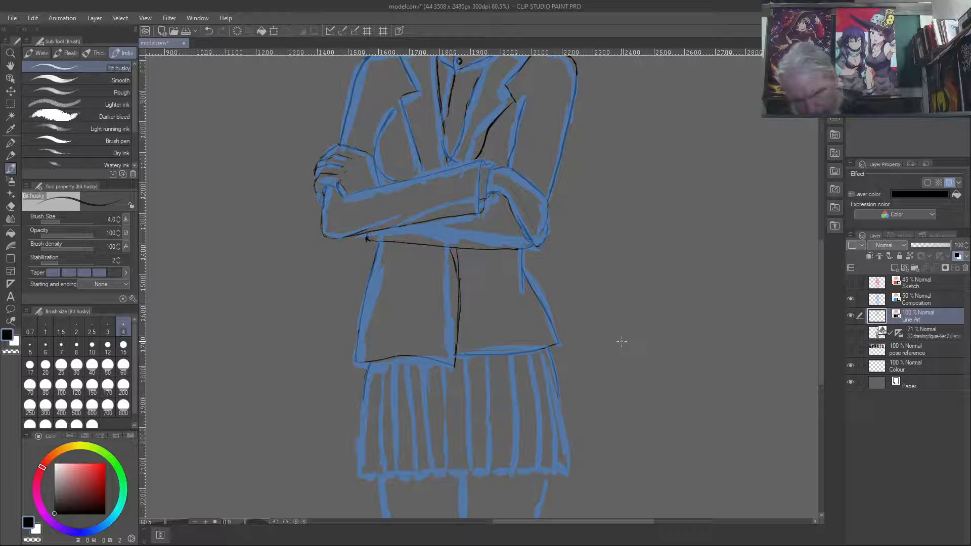
left_click_drag(560, 395, 565, 436)
left_click_drag(550, 347, 564, 429)
mouse_move(568, 469)
left_mouse_down()
mouse_move(564, 397)
mouse_move(568, 453)
left_mouse_up()
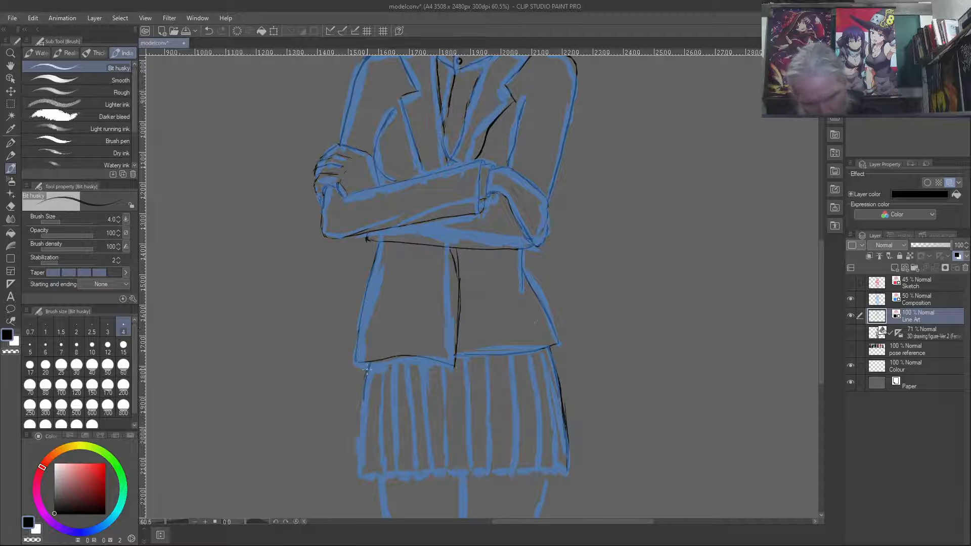
mouse_move(368, 360)
left_mouse_down()
mouse_move(356, 475)
mouse_move(363, 385)
left_mouse_up()
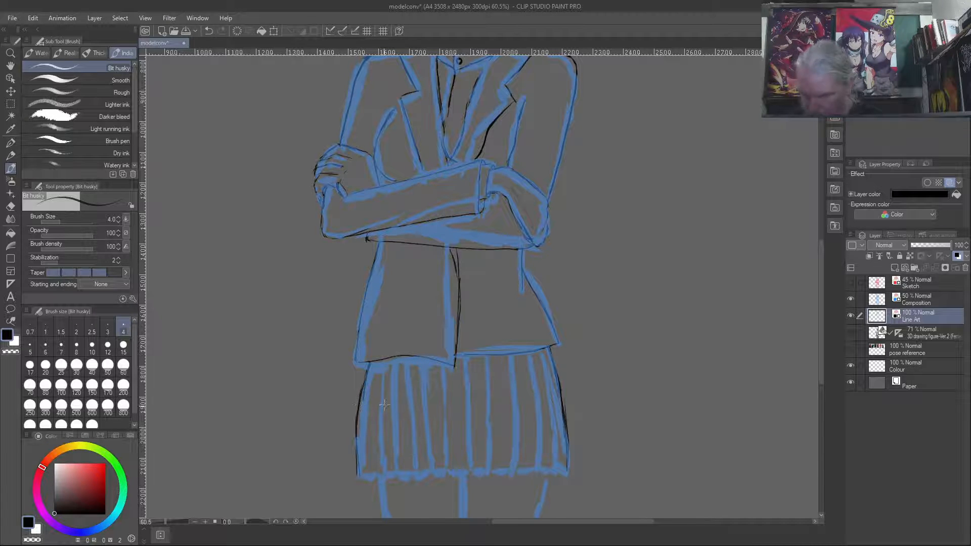
key("ctrl+z")
key("ctrl+z")
key("ctrl+z")
left_click_drag(365, 380, 362, 470)
key("ctrl+z")
key("ctrl+z")
mouse_move(361, 474)
left_mouse_down()
mouse_move(366, 382)
mouse_move(365, 483)
left_mouse_up()
key("ctrl+z")
key("ctrl+z")
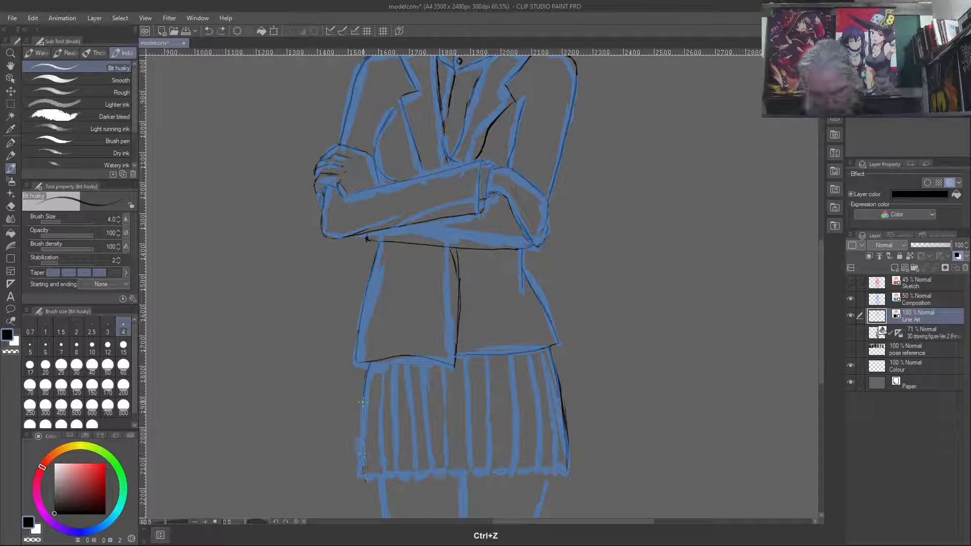
left_click_drag(362, 401, 360, 474)
key("ctrl+z")
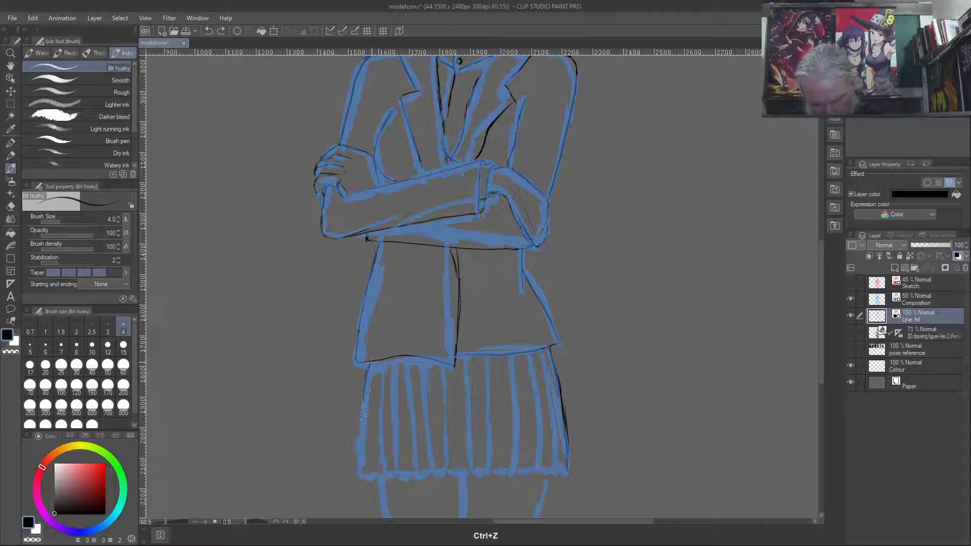
- Ink the skirt's outer edge on the left from the jacket hem down to the skirt's bottom
left_click_drag(369, 363, 366, 470)
left_click_drag(368, 474, 363, 413)
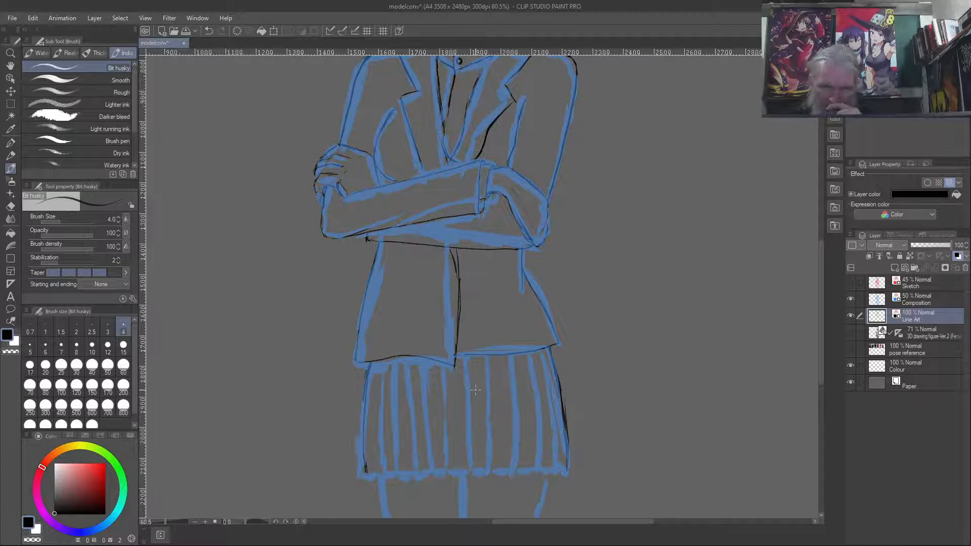
- Check the proportions of the whole figure from head to legs, mirroring the canvas view horizontally
scroll(660, 245, "down", 2)
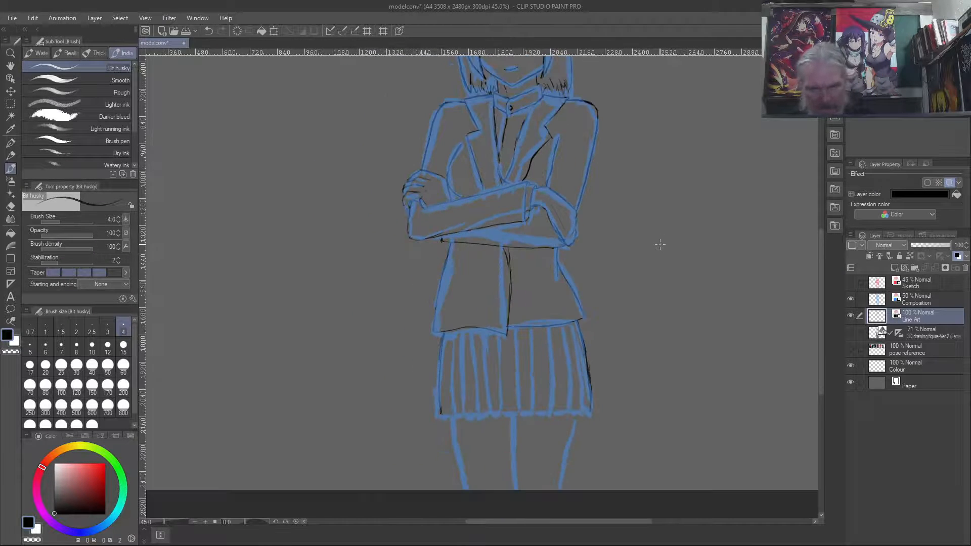
left_click_drag(668, 190, 672, 327)
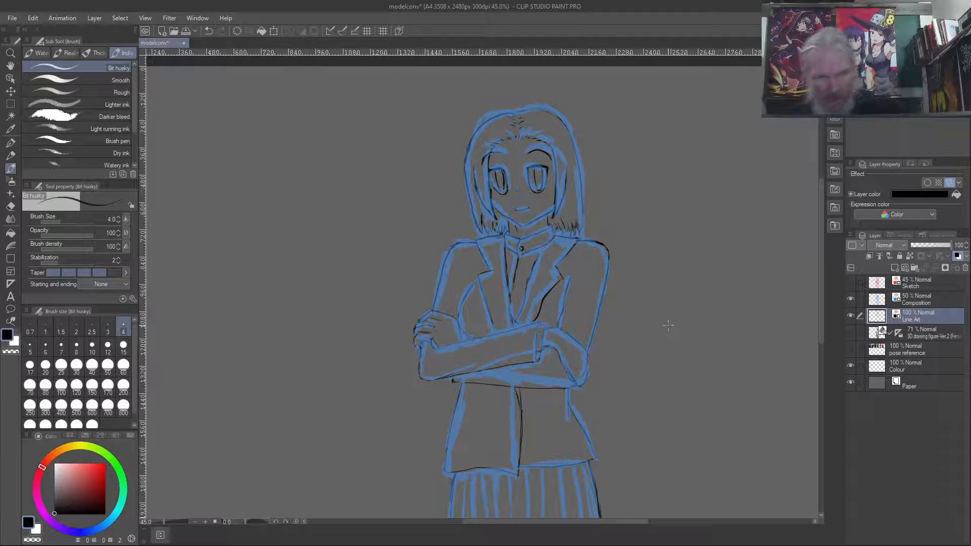
scroll(668, 326, "down", 1)
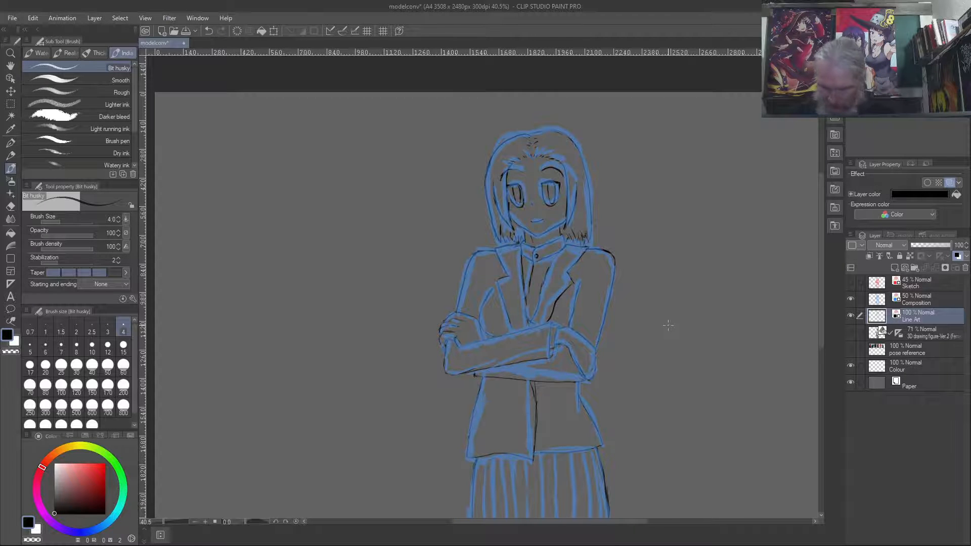
scroll(669, 326, "down", 1)
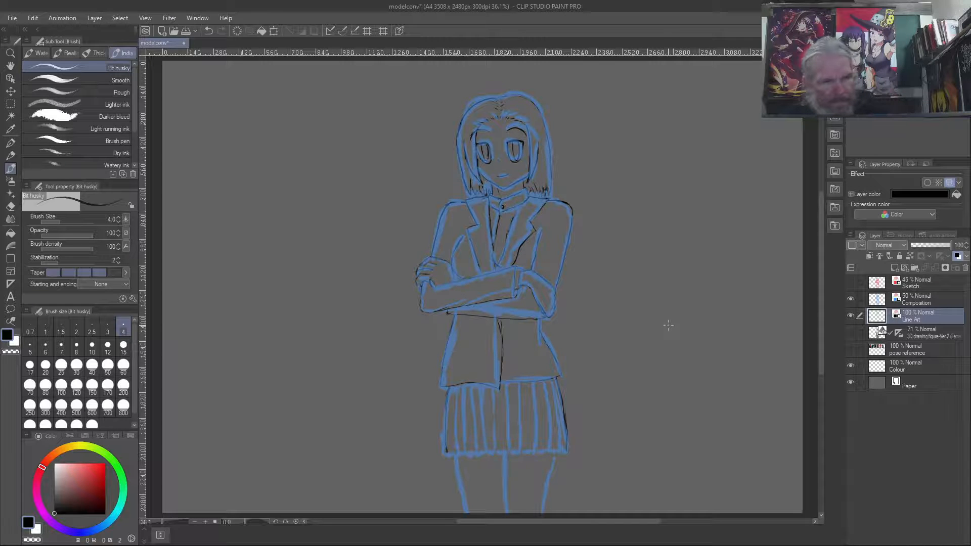
key("ctrl+shift+h")
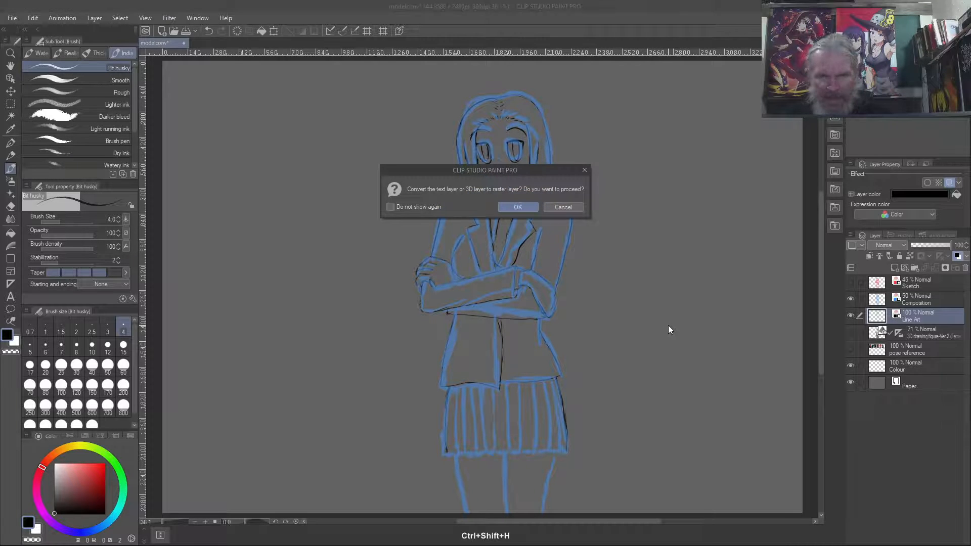
left_click(563, 207)
key("ctrl+0")
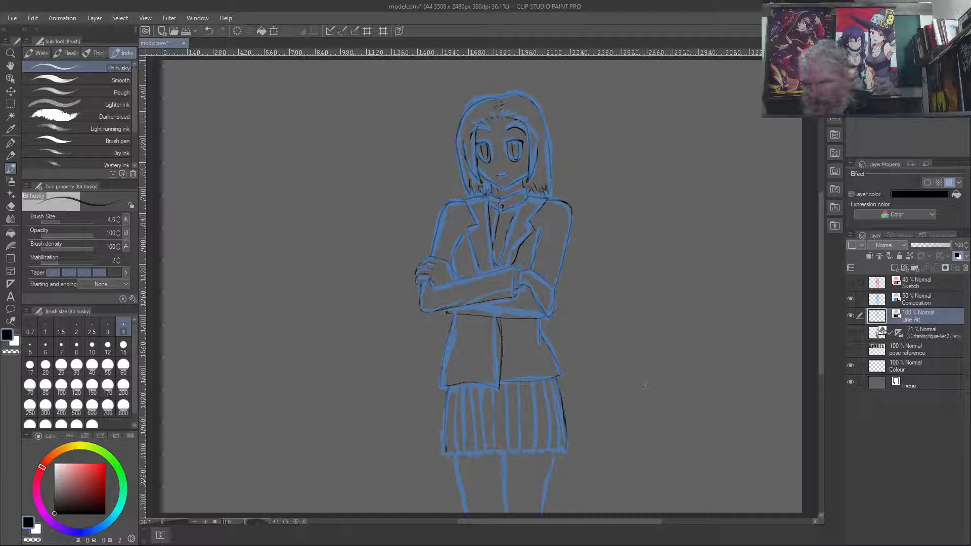
key("ctrl+shift+y")
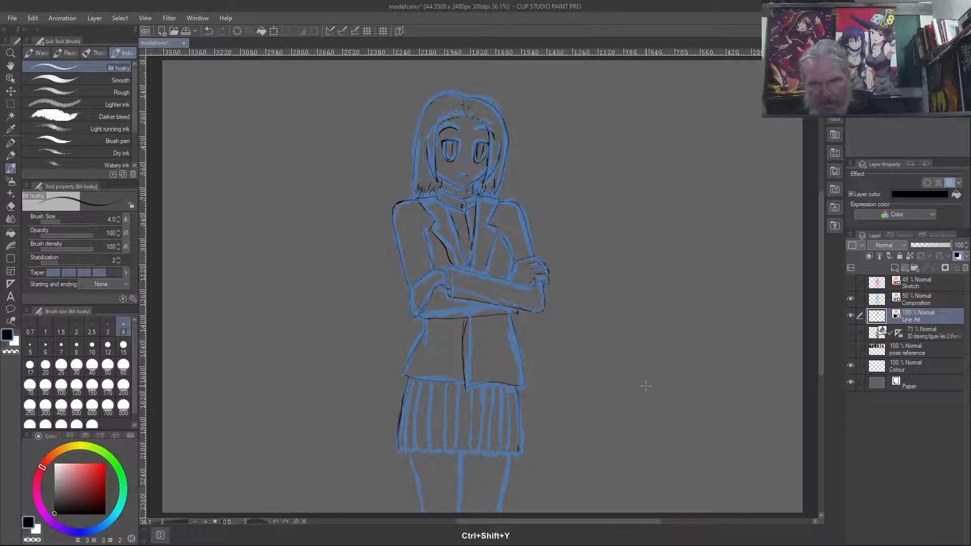
- Hide the Composition layer and compare the bare line art in normal and mirrored orientation
left_click(850, 298)
key("ctrl+shift+y")
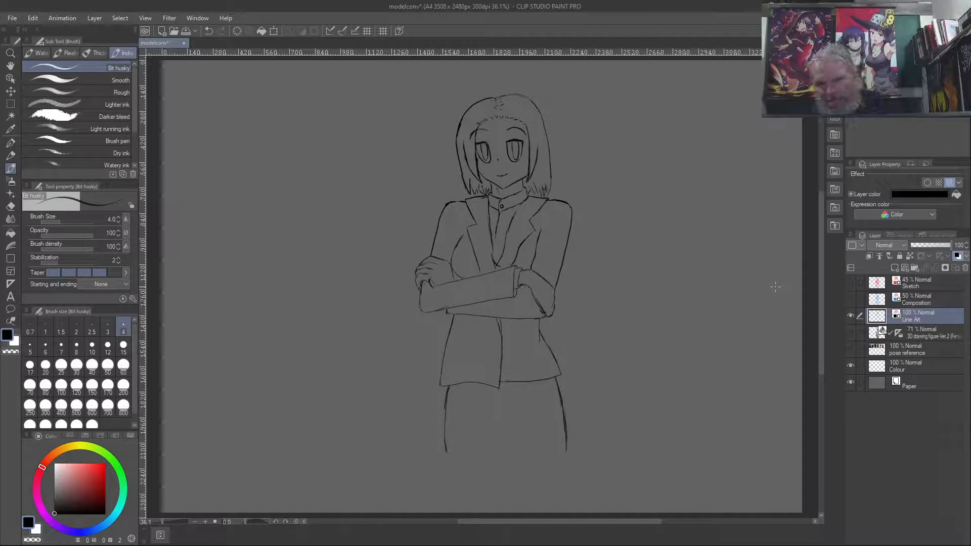
key("ctrl+shift+y")
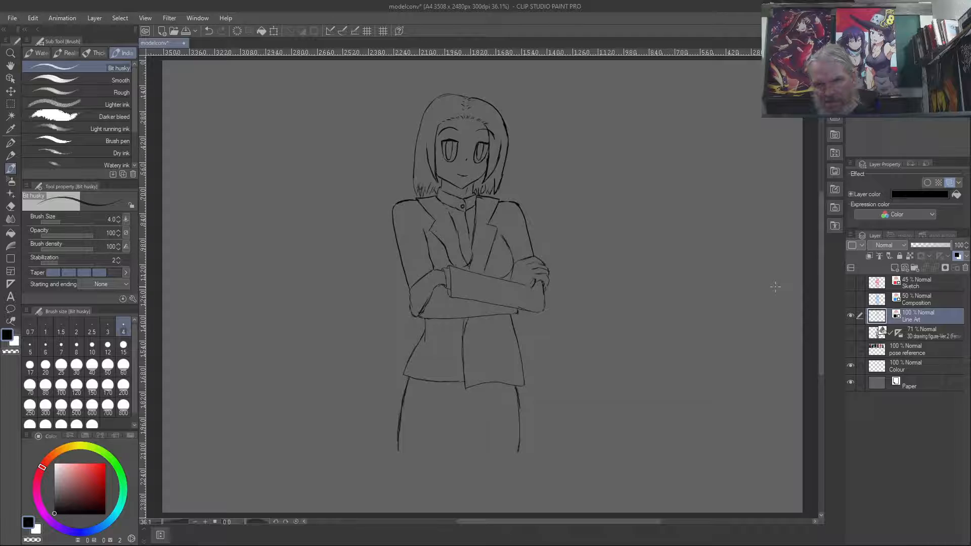
key("ctrl+shift+y")
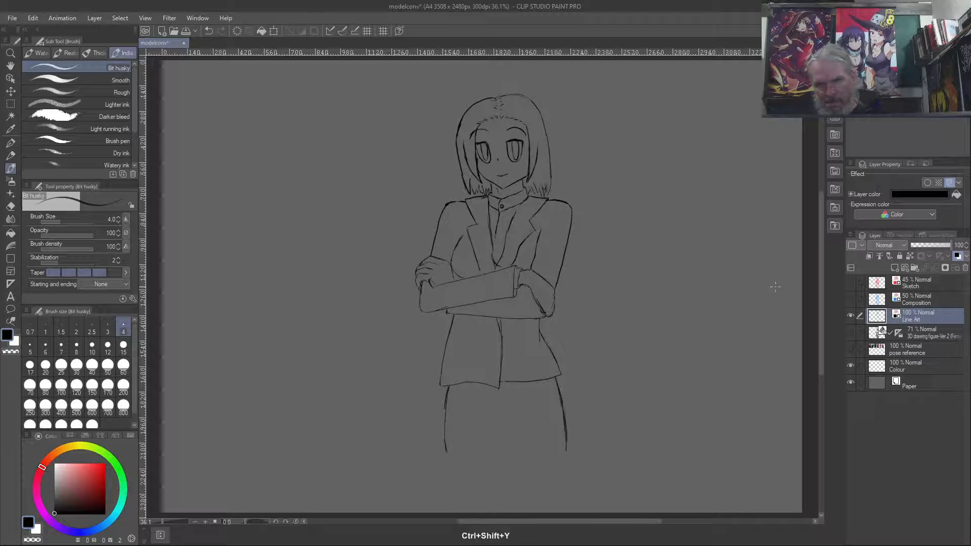
- Erase the lower part of the jacket's chest curve between the gripping hand and the top of the forearm
scroll(475, 269, "up", 2)
scroll(476, 270, "up", 4)
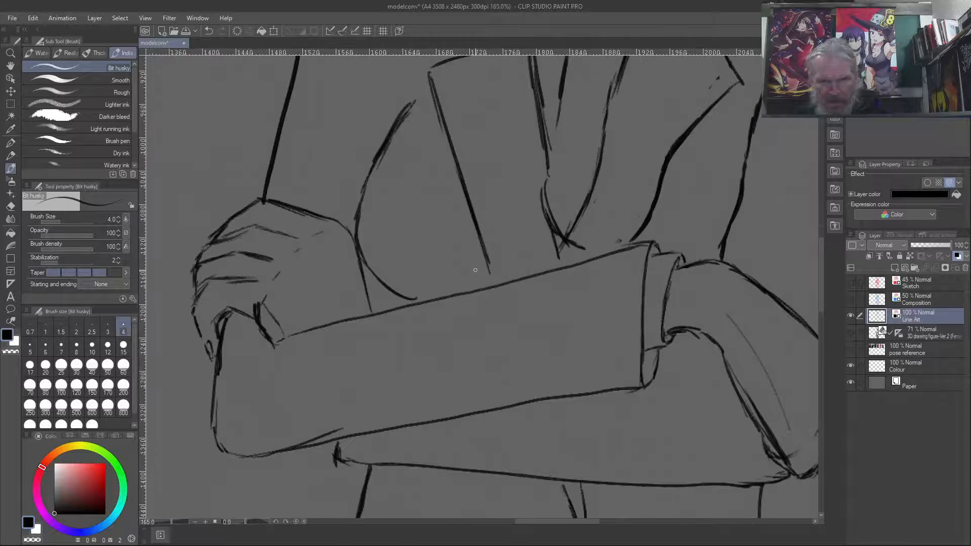
key("ctrl+shift+y")
key("ctrl+shift+y")
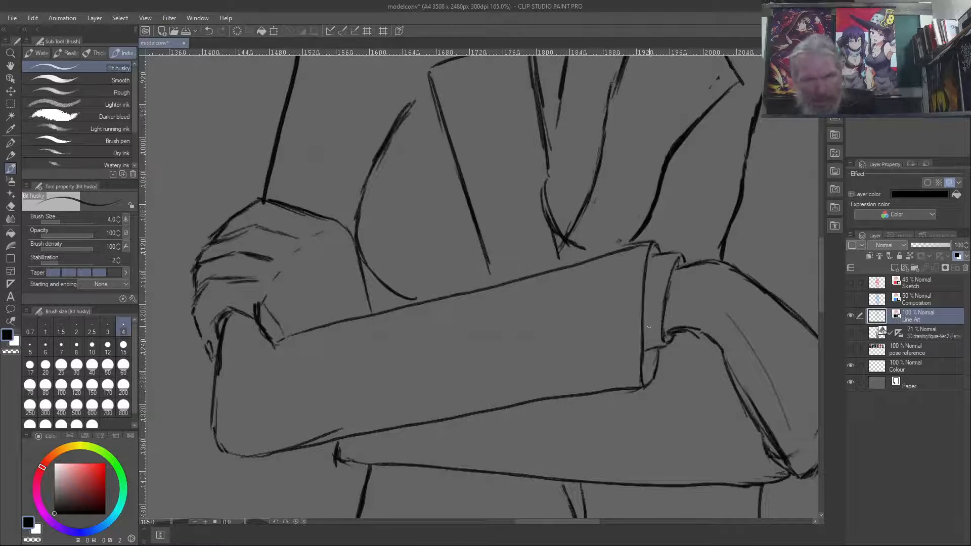
key("c")
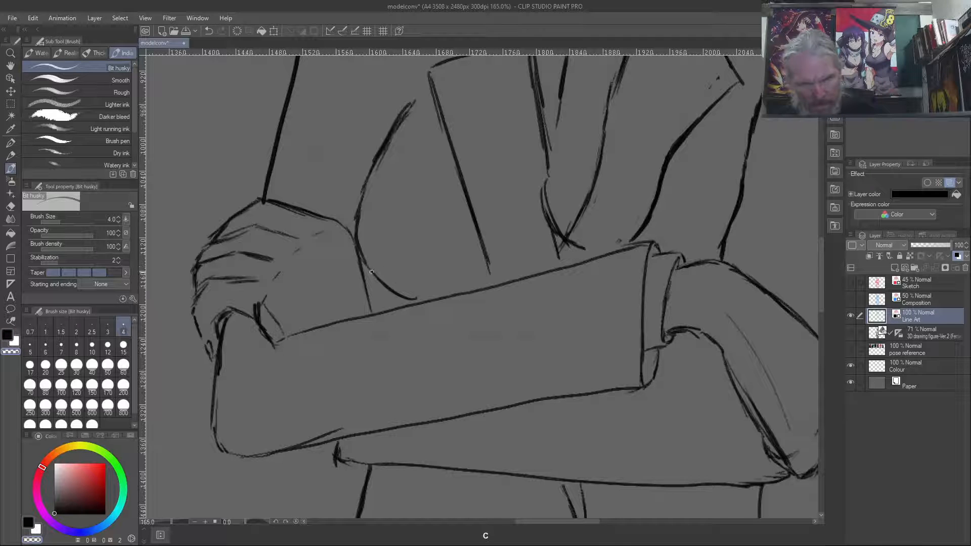
mouse_move(363, 253)
left_mouse_down()
mouse_move(393, 293)
mouse_move(416, 298)
mouse_move(386, 283)
mouse_move(414, 298)
left_mouse_up()
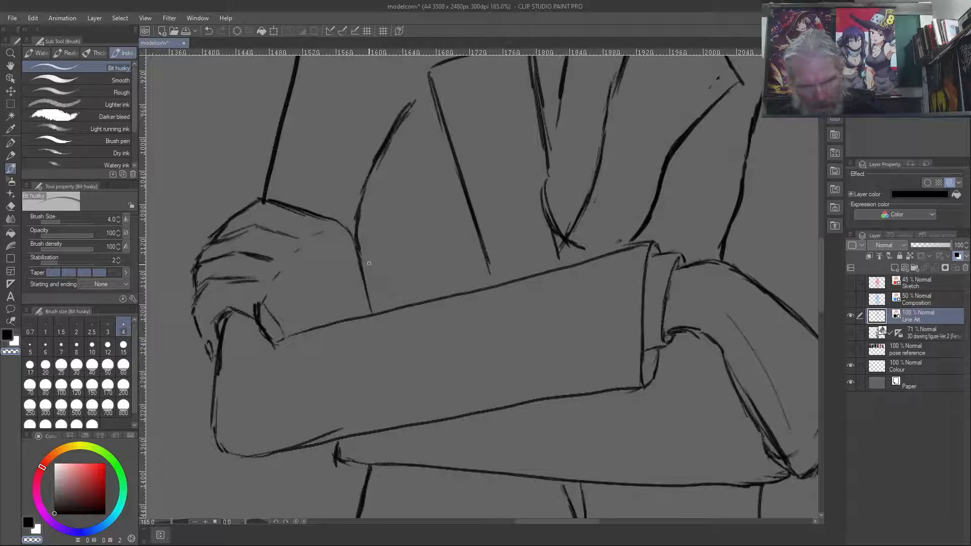
- Ink a straighter chest line from the edge of the gripping hand down to the forearm
key("c")
left_click_drag(359, 246, 387, 294)
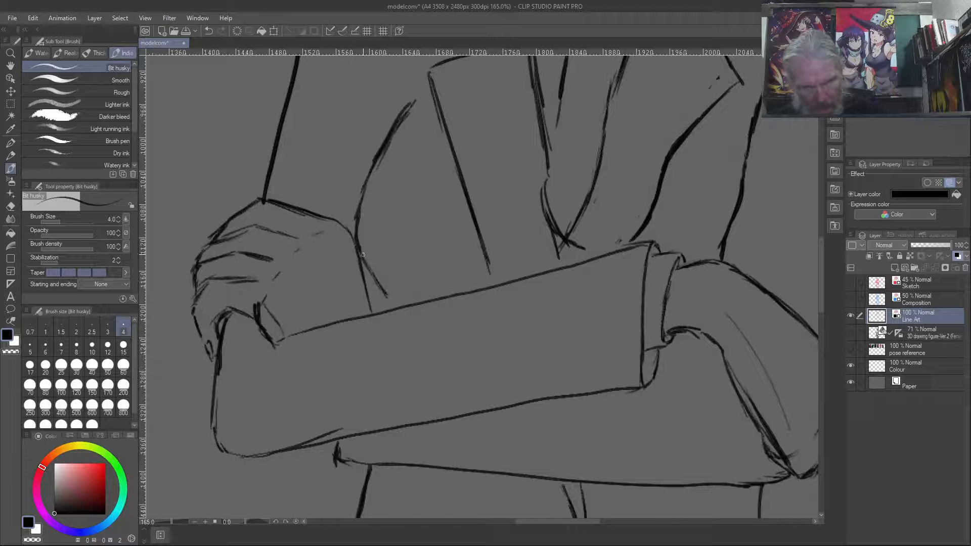
left_click_drag(359, 246, 387, 295)
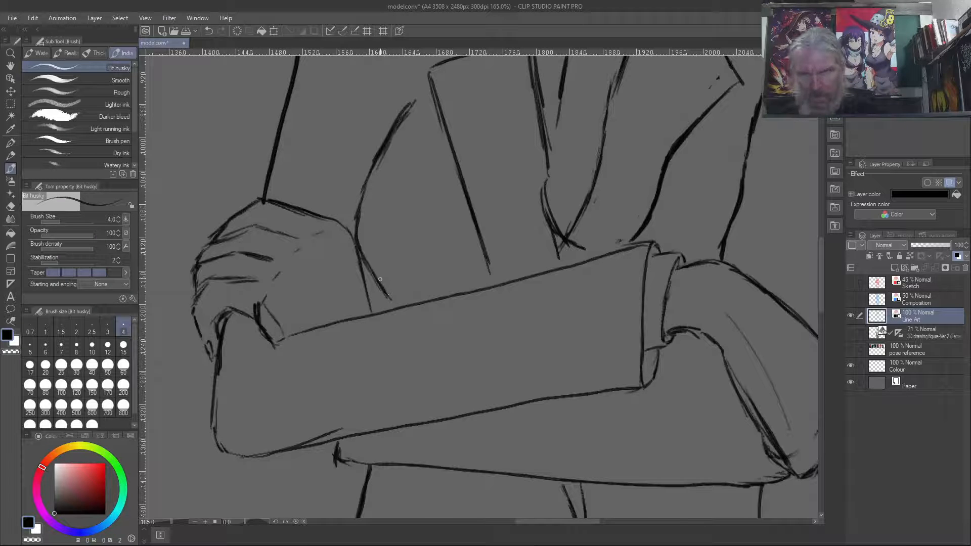
scroll(380, 272, "down", 2)
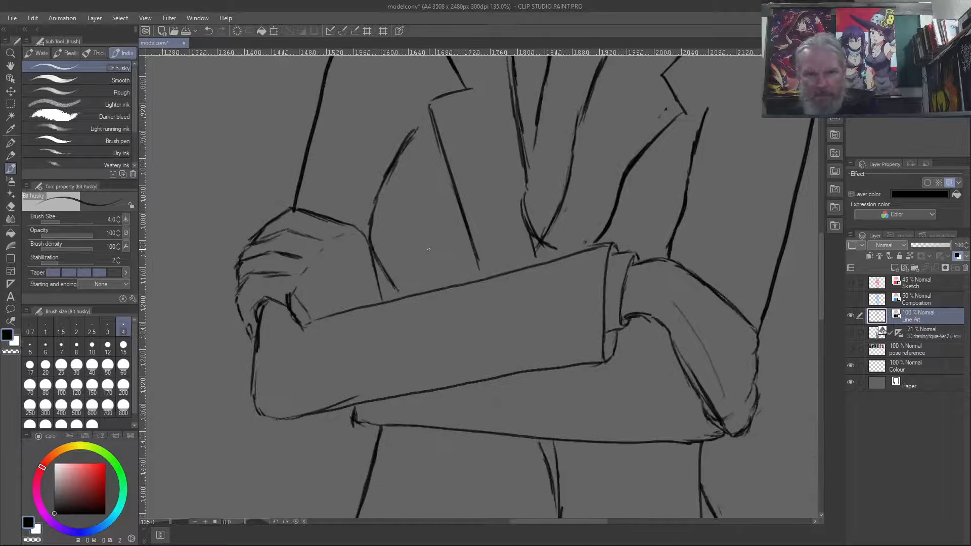
- Erase the straight line beside the hand and redraw the chest contour as a rounded curve ending above the forearm
scroll(429, 249, "up", 1)
key("c")
left_click_drag(382, 274, 395, 295)
left_click_drag(374, 265, 390, 293)
mouse_move(369, 251)
left_mouse_down()
mouse_move(372, 264)
mouse_move(371, 254)
left_mouse_up()
mouse_move(366, 216)
left_mouse_down()
mouse_move(366, 245)
mouse_move(369, 198)
mouse_move(375, 239)
mouse_move(398, 264)
mouse_move(372, 218)
left_mouse_up()
key("c")
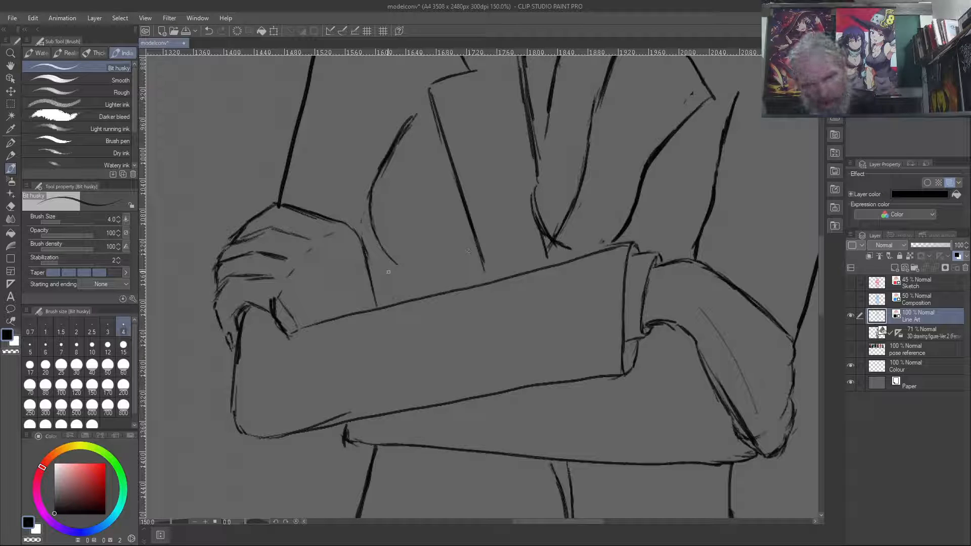
- Ink a short line from the end of the chest curve down to the forearm and check it against the figure
mouse_move(391, 260)
left_mouse_down()
mouse_move(379, 306)
mouse_move(392, 259)
mouse_move(381, 303)
left_mouse_up()
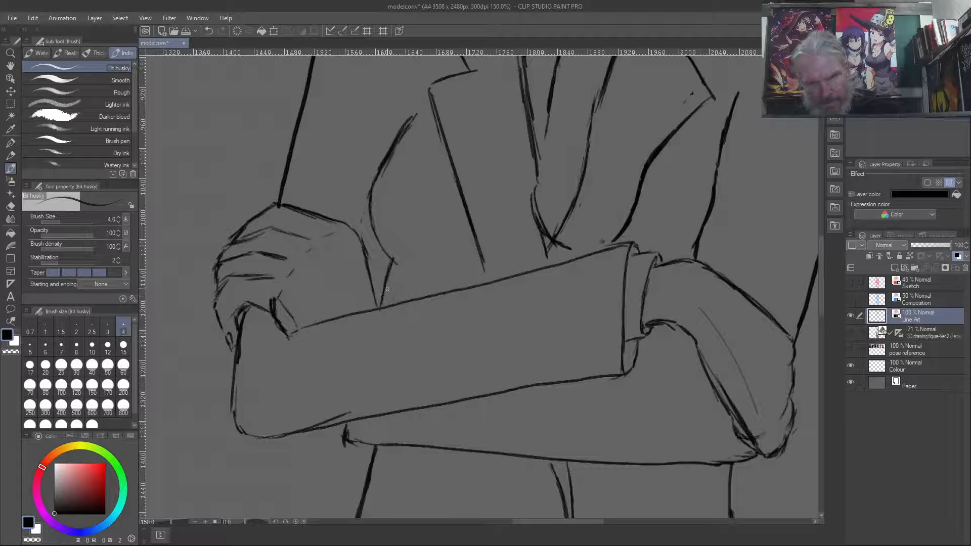
scroll(387, 282, "down", 5)
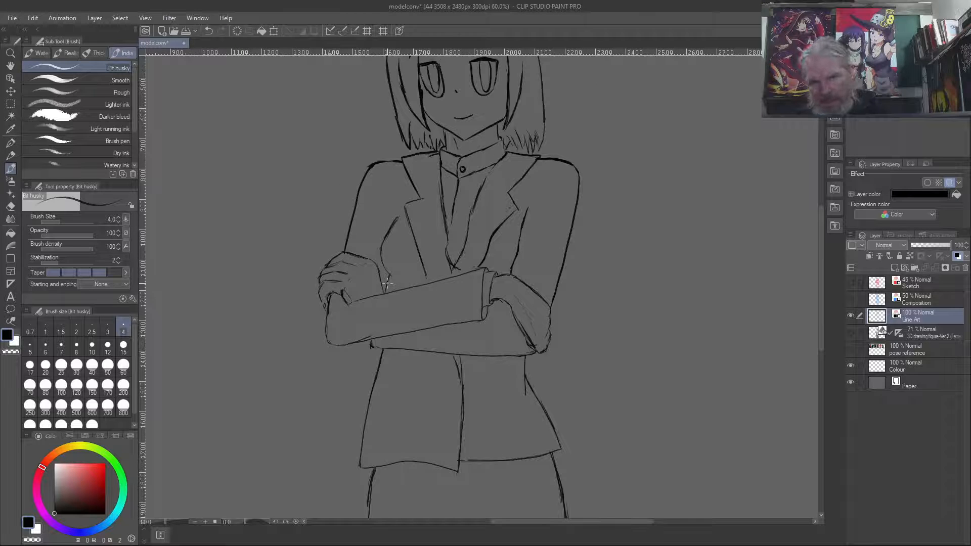
key("c")
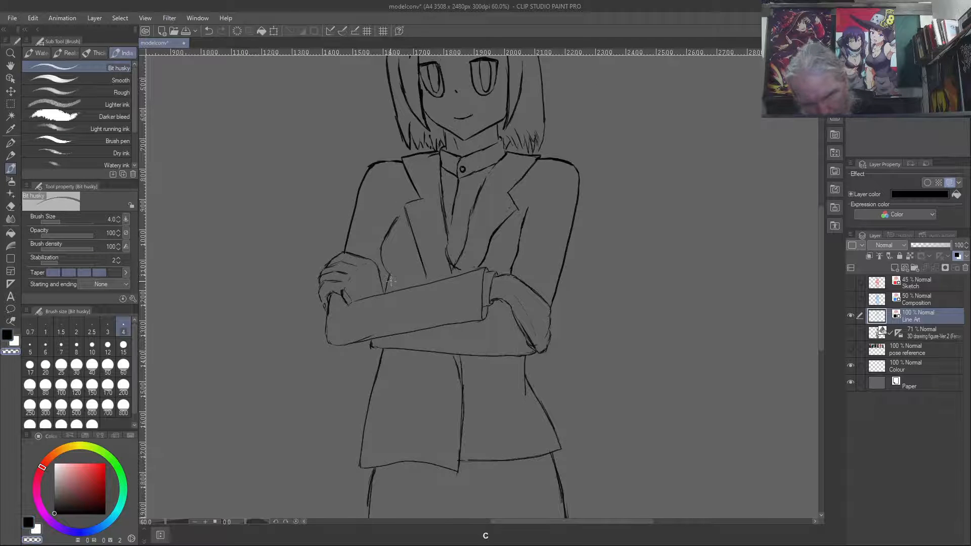
key("c")
- Erase the short line under the chest curve and ink a shorter one joining the curve to the hand's edge
scroll(387, 284, "up", 2)
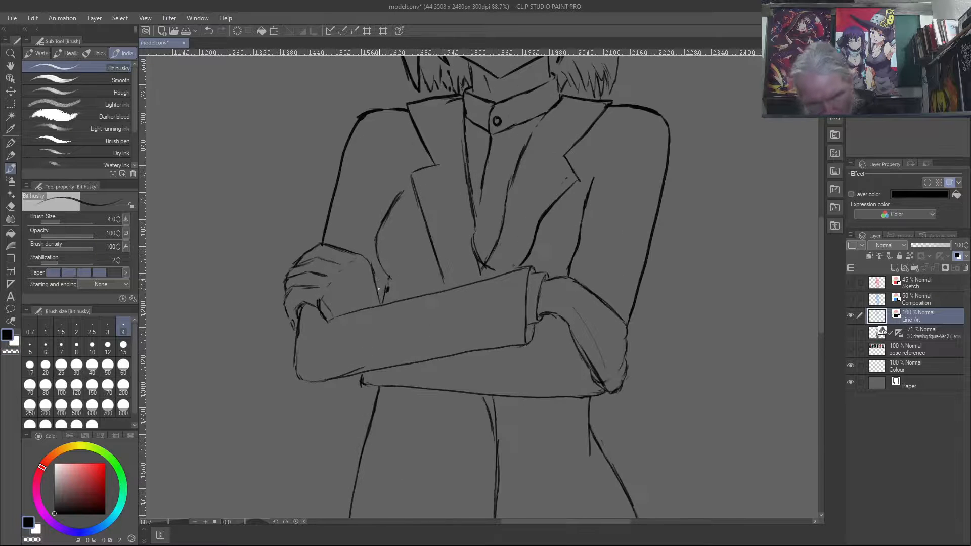
scroll(378, 289, "up", 3)
key("c")
mouse_move(398, 291)
left_mouse_down()
mouse_move(400, 264)
mouse_move(385, 322)
mouse_move(394, 299)
left_mouse_up()
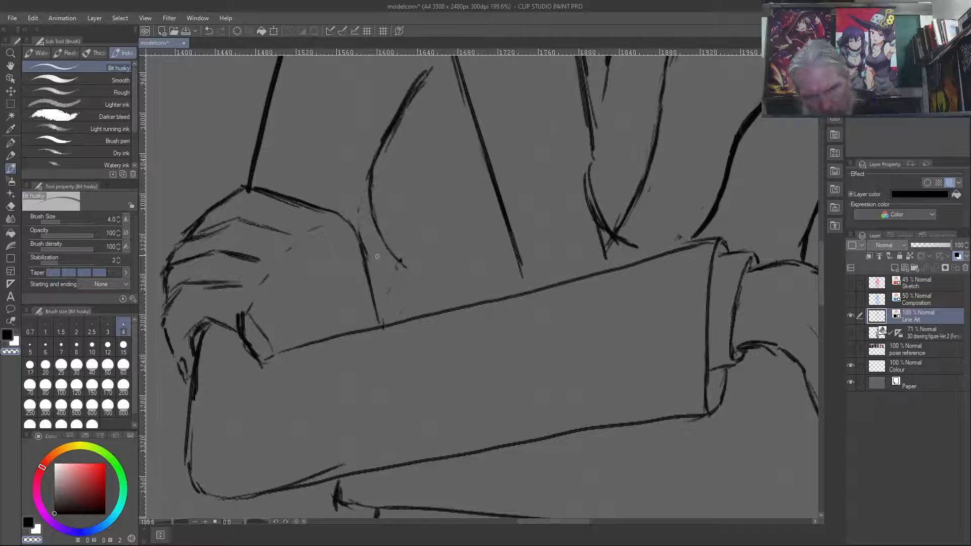
key("c")
mouse_move(380, 236)
left_mouse_down()
mouse_move(371, 281)
mouse_move(376, 260)
left_mouse_up()
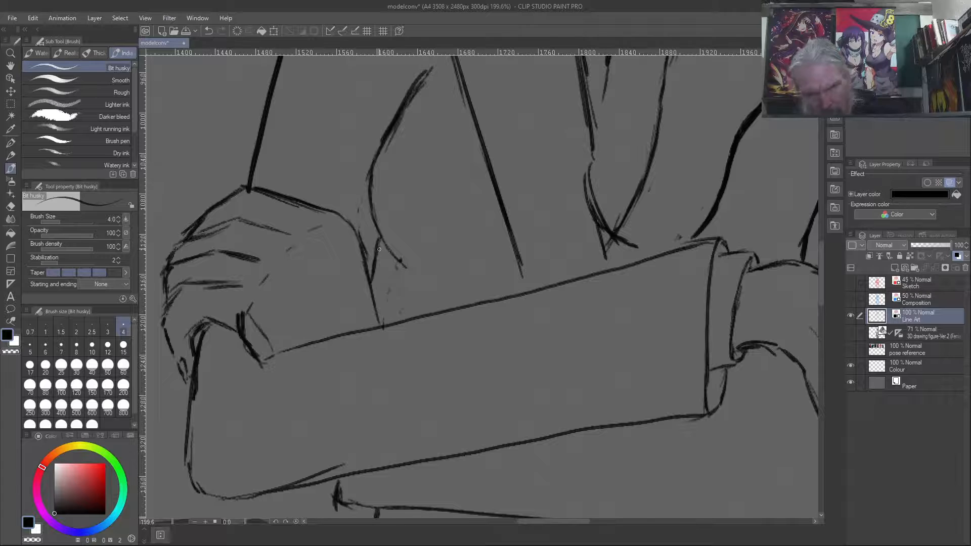
- Save the drawing with the corrected chest line
scroll(379, 248, "down", 5)
scroll(402, 232, "down", 4)
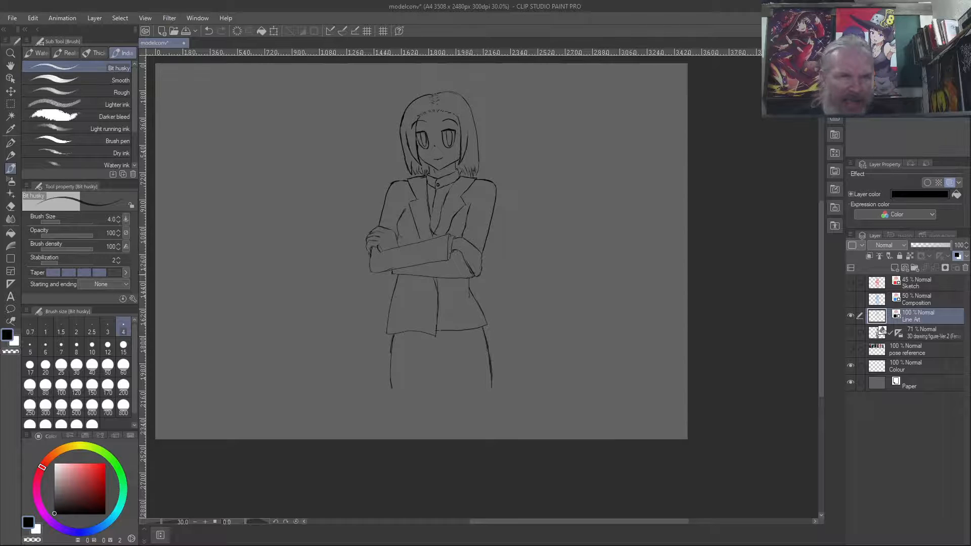
left_click(11, 19)
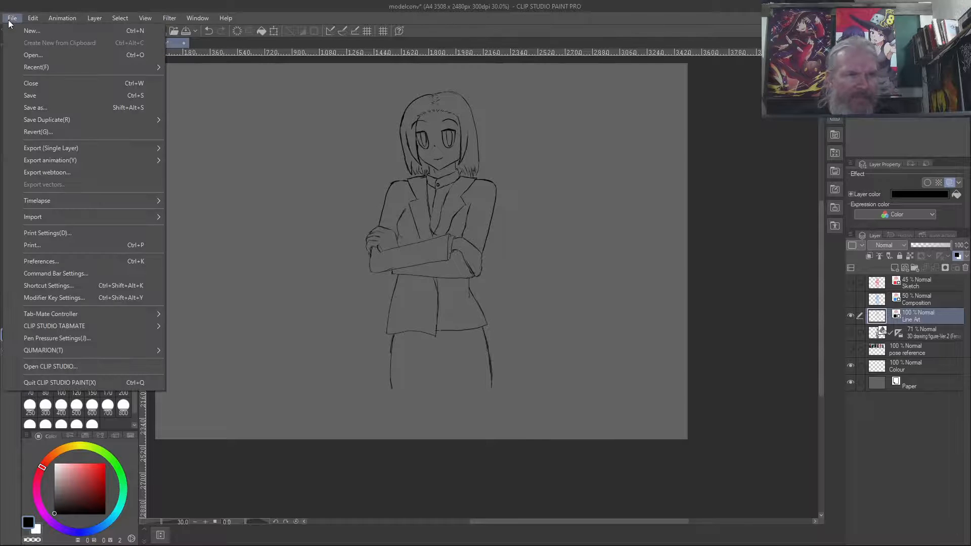
left_click(38, 95)
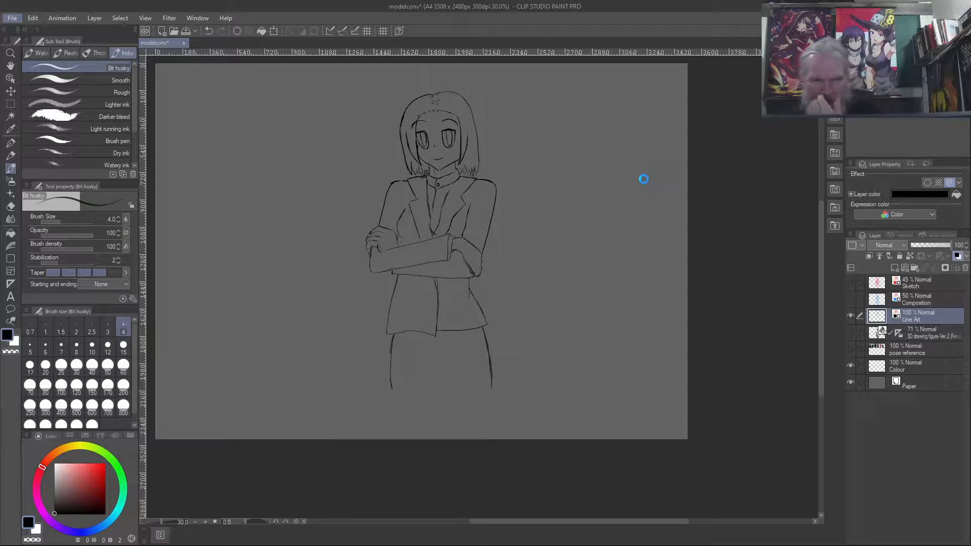
- Compare the line art with the 3D drawing figure shown and hidden, and save the drawing with the figure hidden
left_click(852, 332)
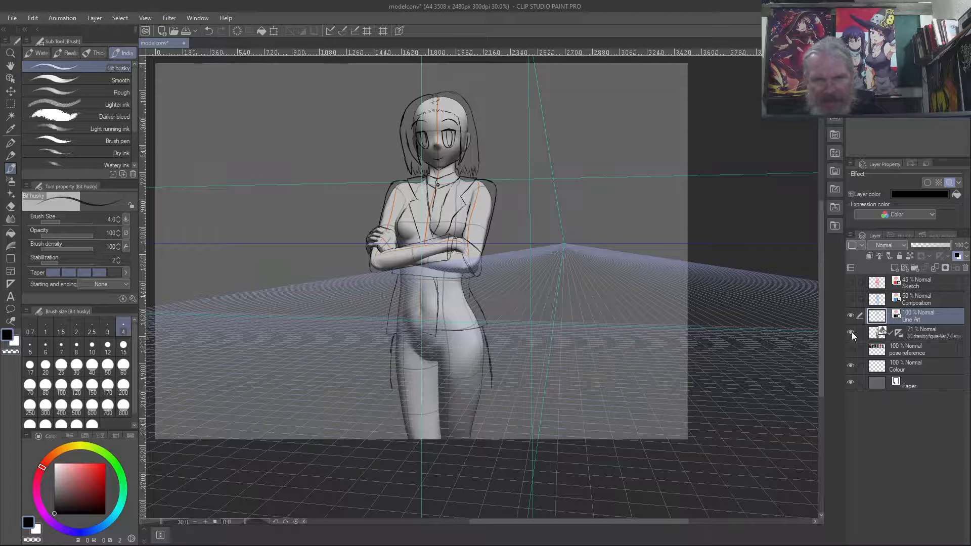
left_click(852, 331)
left_click(852, 331)
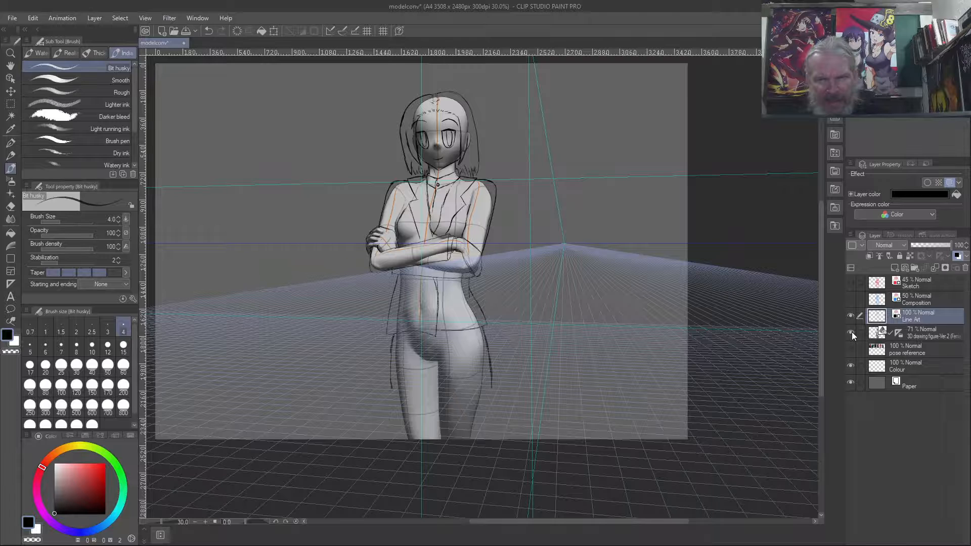
left_click(851, 332)
left_click(851, 332)
left_click(852, 331)
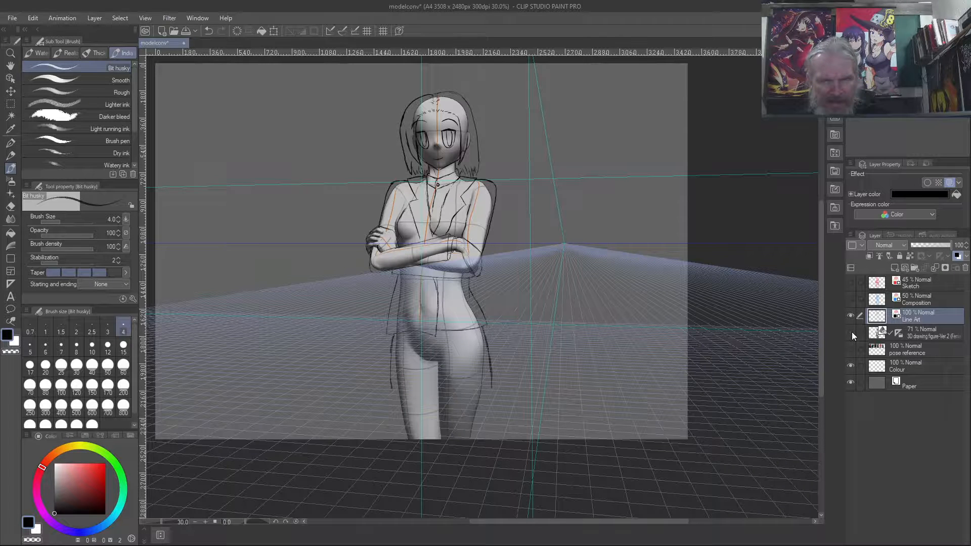
left_click(851, 332)
left_click(851, 332)
left_click(852, 332)
left_click(851, 332)
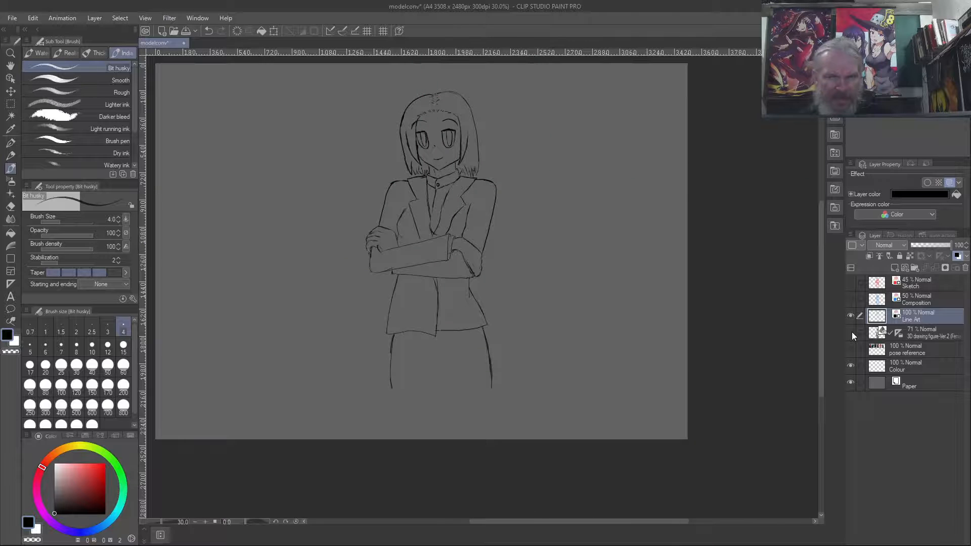
left_click(852, 332)
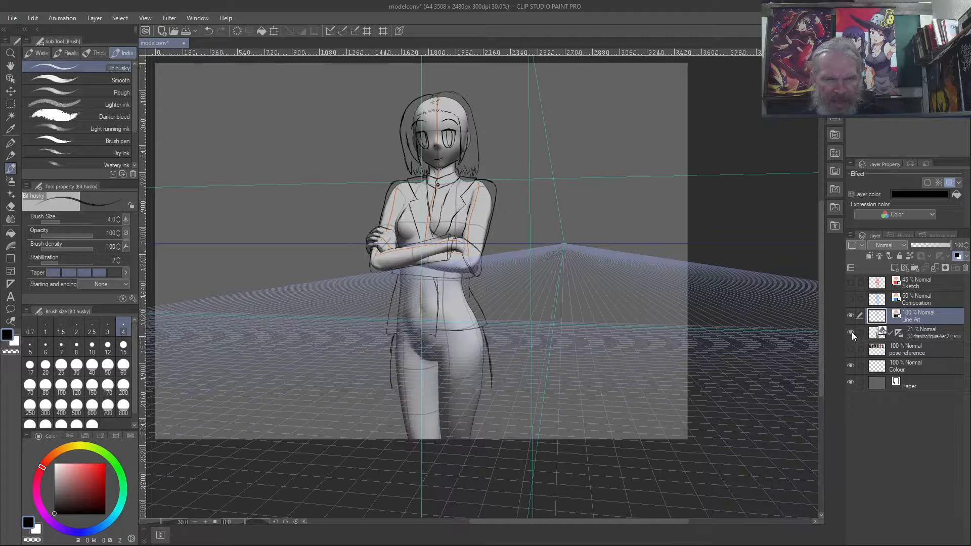
left_click(852, 332)
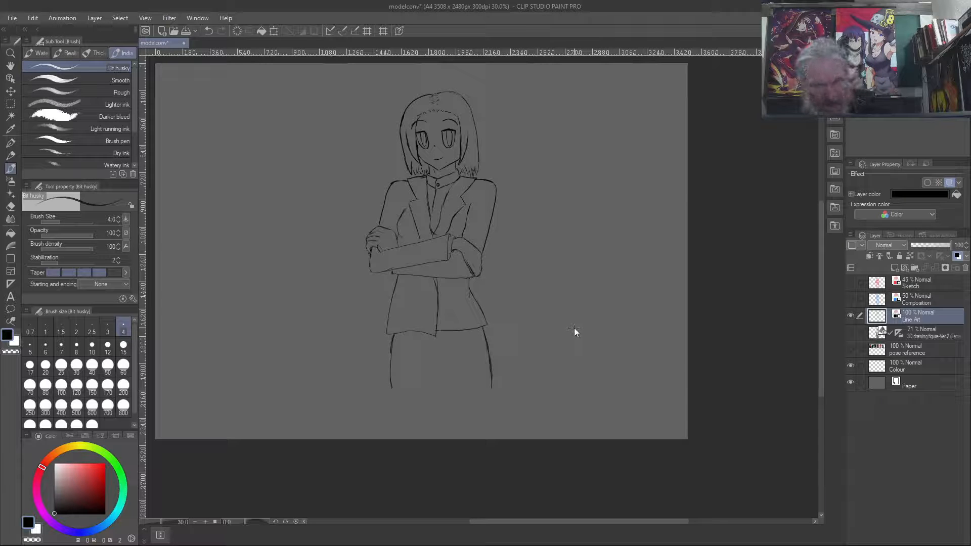
key("ctrl+s")
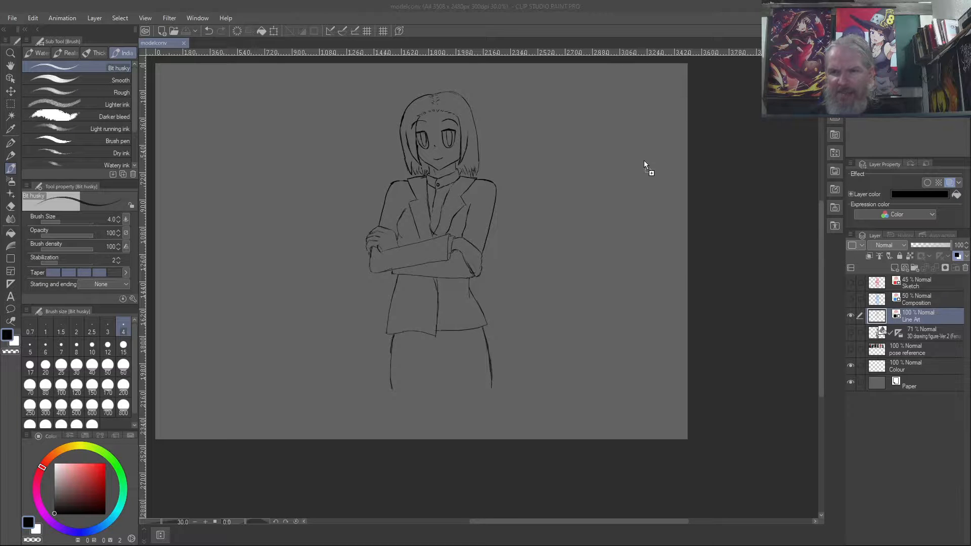
- Open the reference image sonozaki2.png, examine its character designs and close it again
left_click_drag(644, 164, 644, 164)
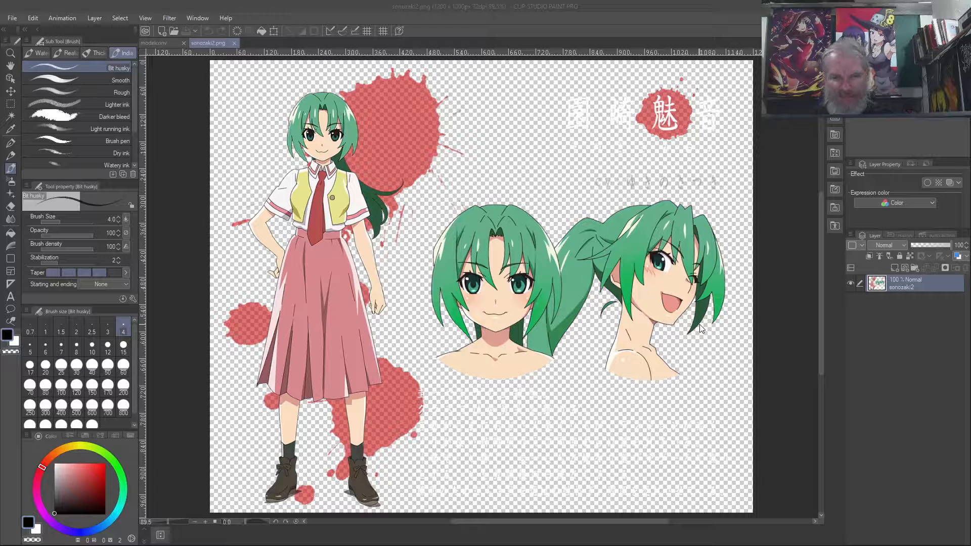
left_click(234, 44)
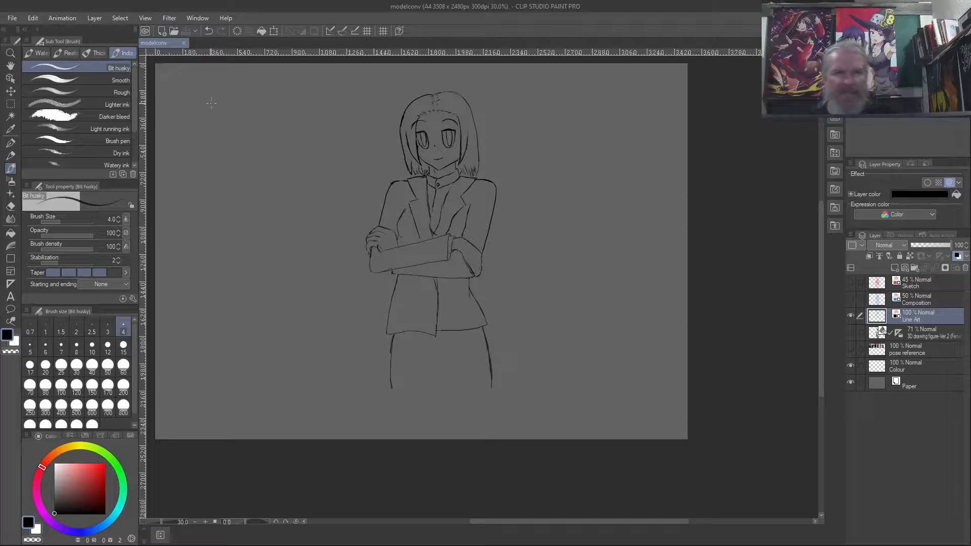